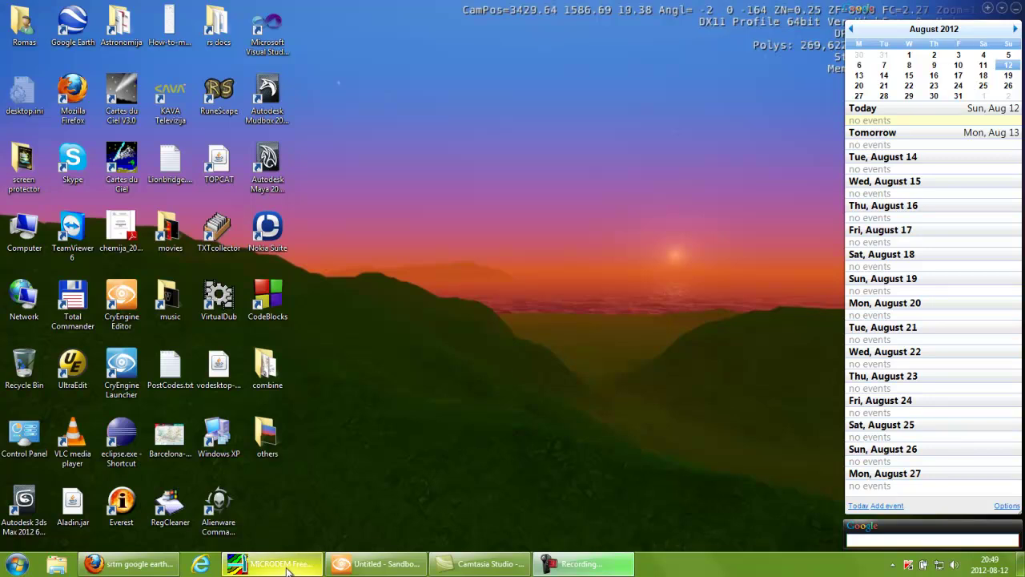
Bring up MICRODEM, switch to Firefox and open the MICRODEM download page via the home page in the microdem search results.
mouse_move(273, 570)
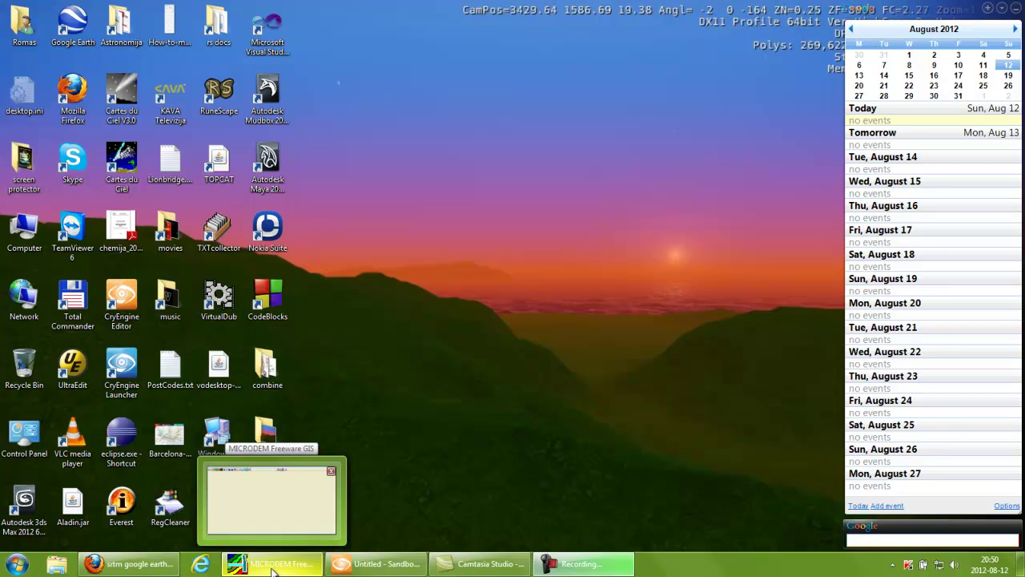
left_click(272, 564)
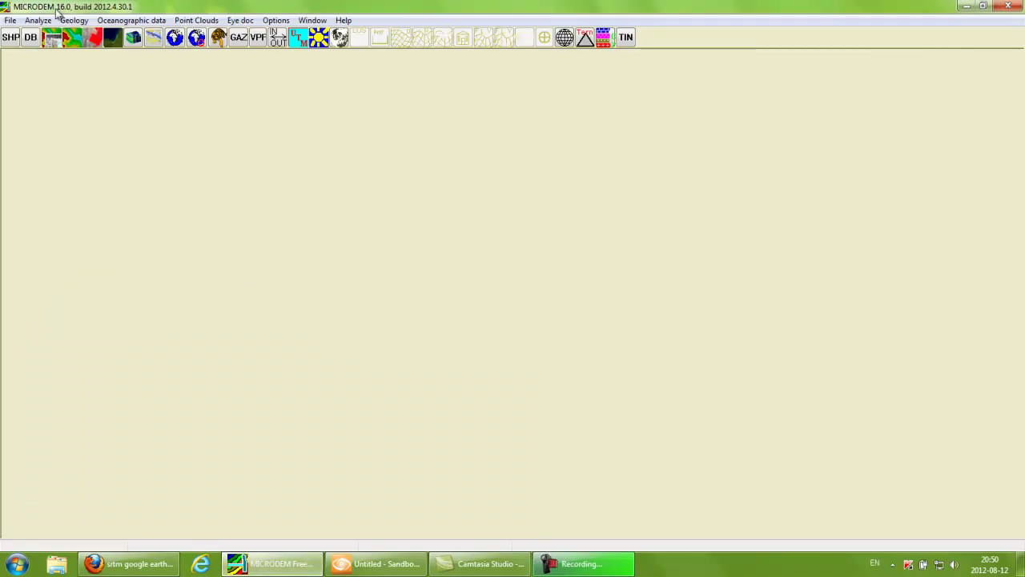
left_click(92, 565)
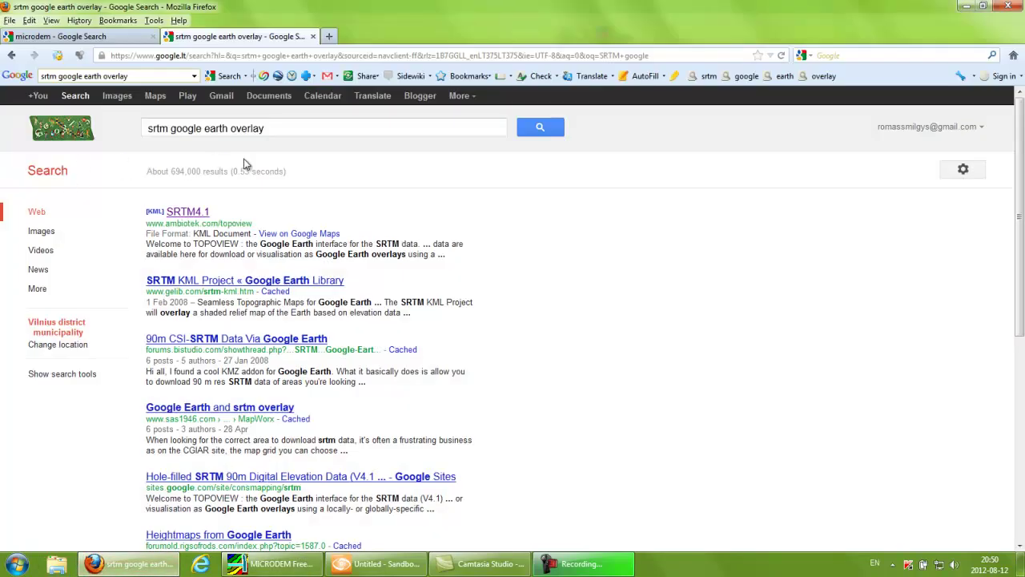
left_click(80, 36)
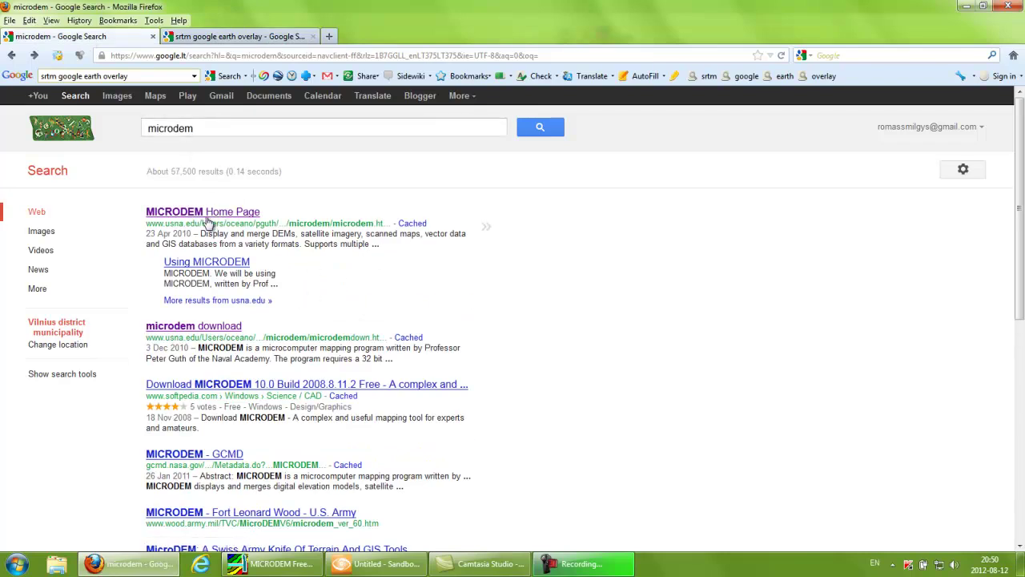
left_click(193, 214)
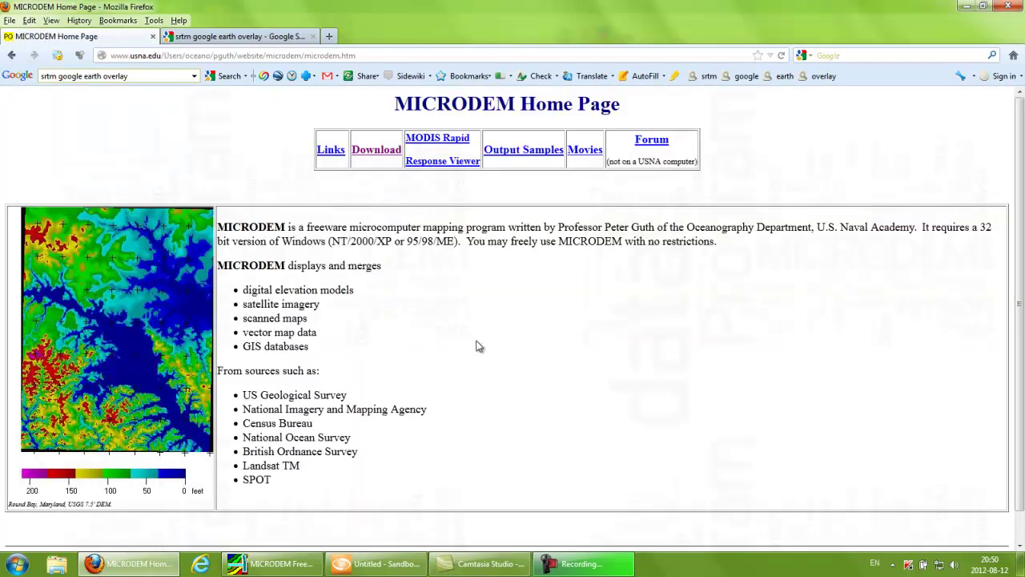
left_click(374, 150)
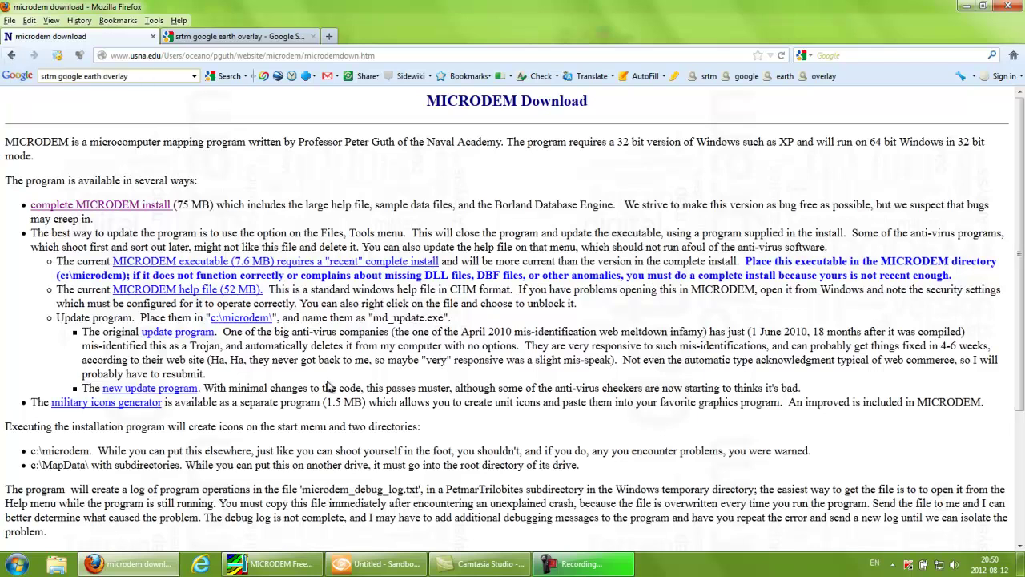
View the MICRODEM window, and return the Firefox page to the microdem search results.
mouse_move(288, 567)
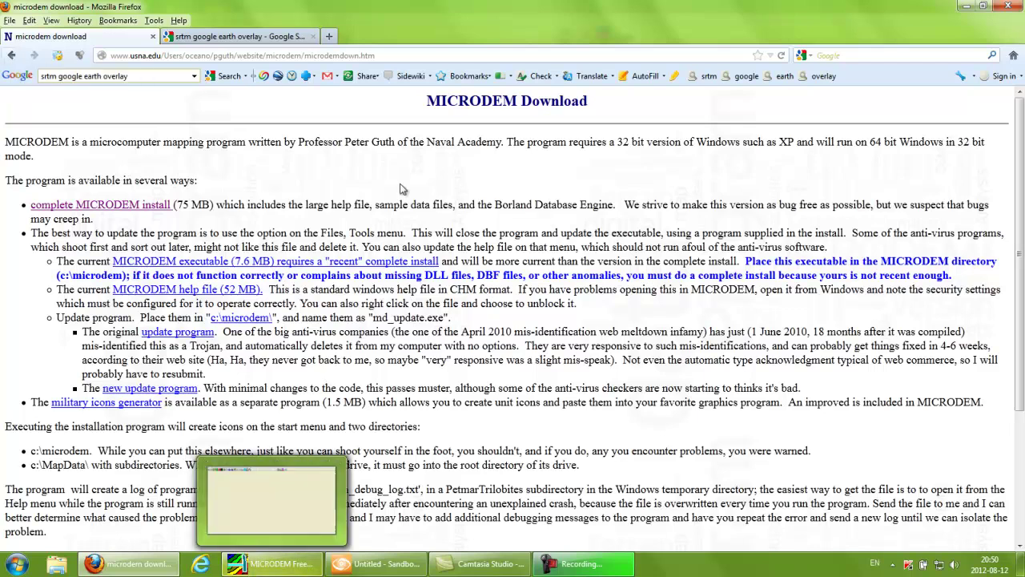
left_click(292, 569)
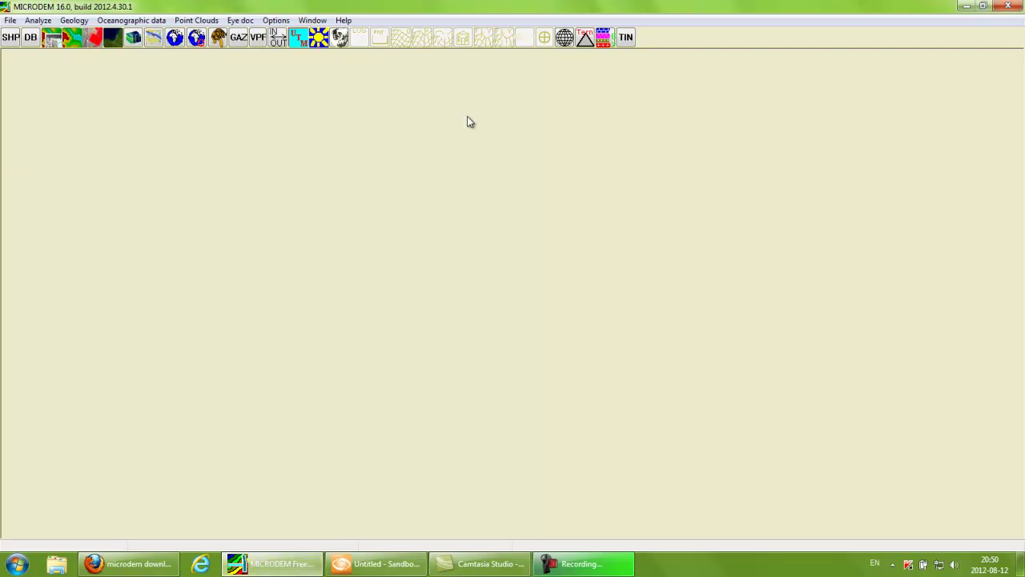
left_click(287, 569)
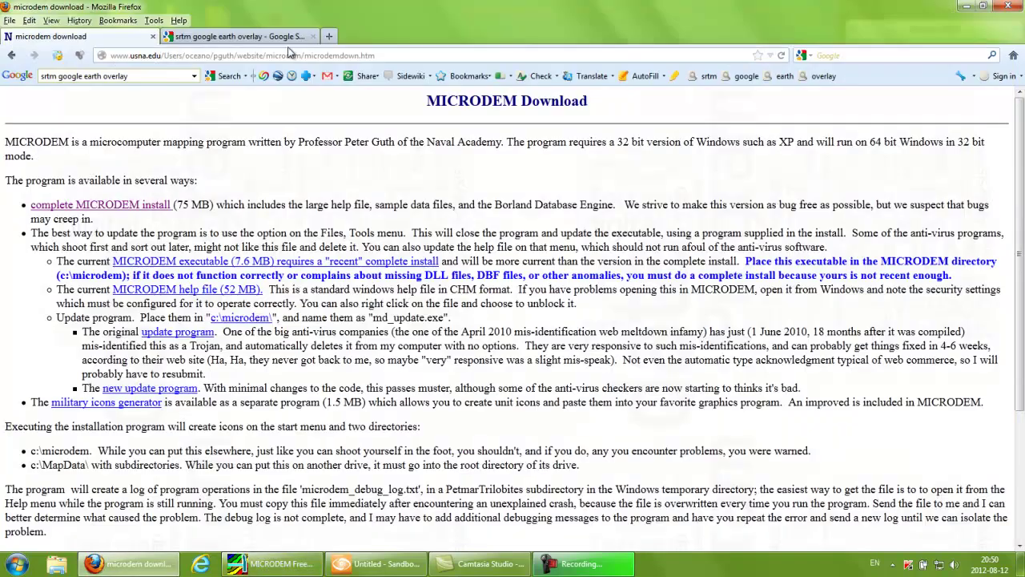
left_click(12, 56)
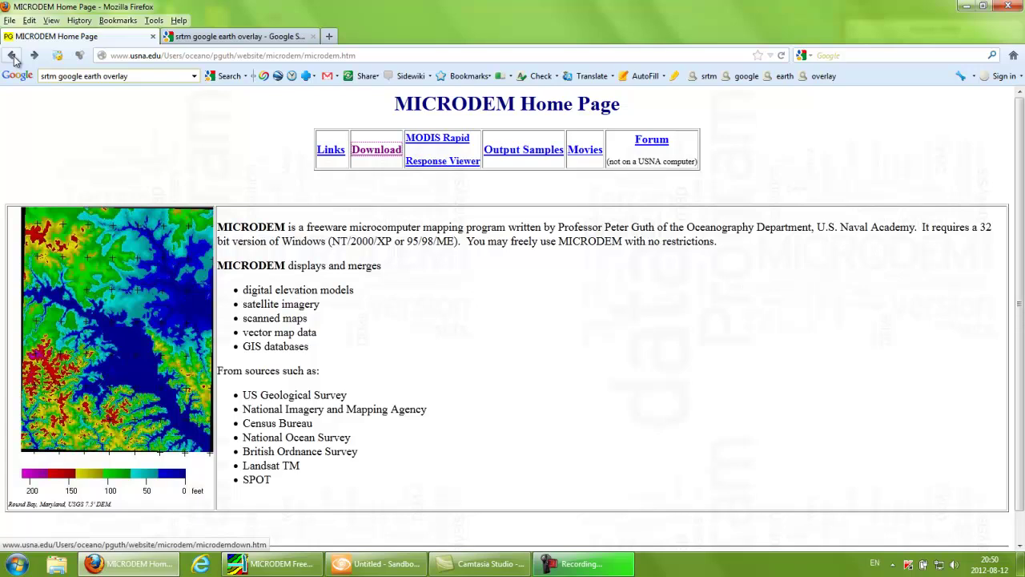
left_click(13, 57)
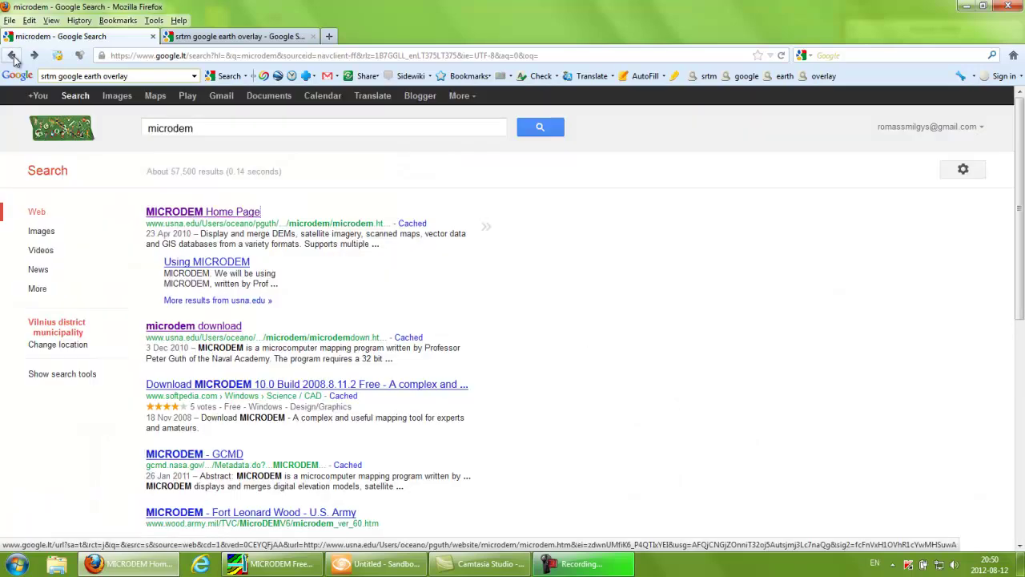
Minimize Firefox, launch Google Earth from the desktop and minimize its window.
left_click(966, 7)
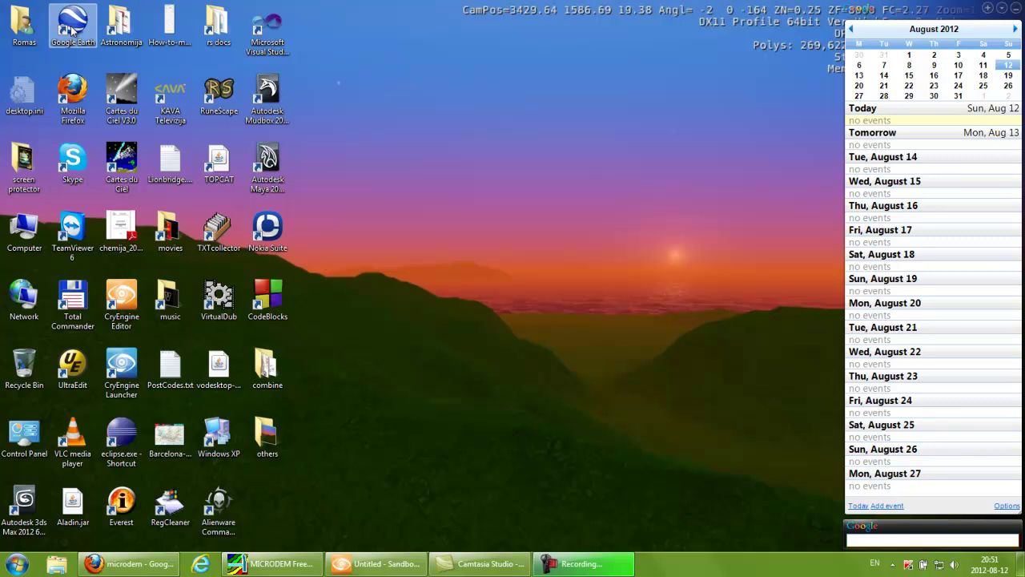
double_click(72, 30)
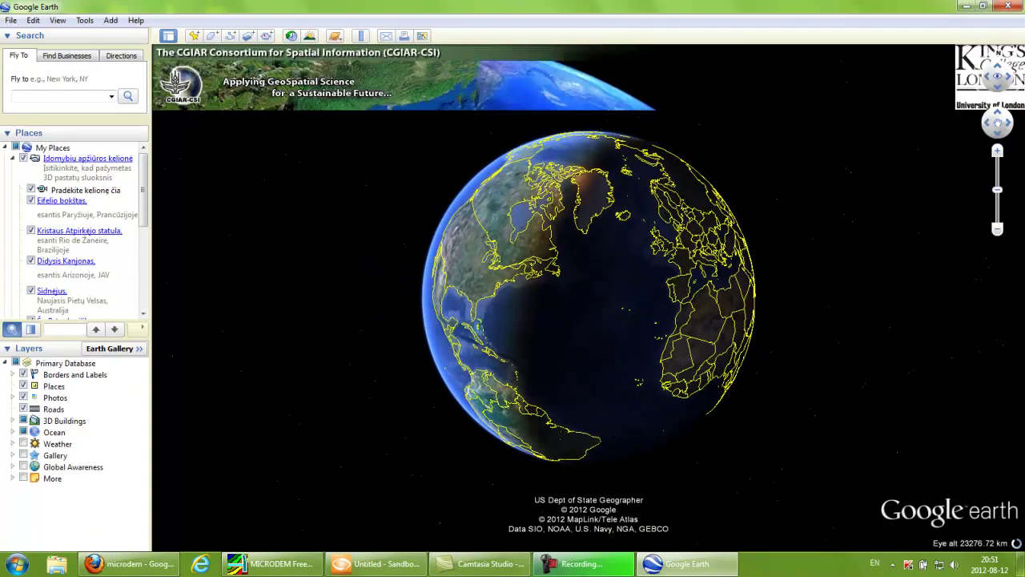
left_click(967, 6)
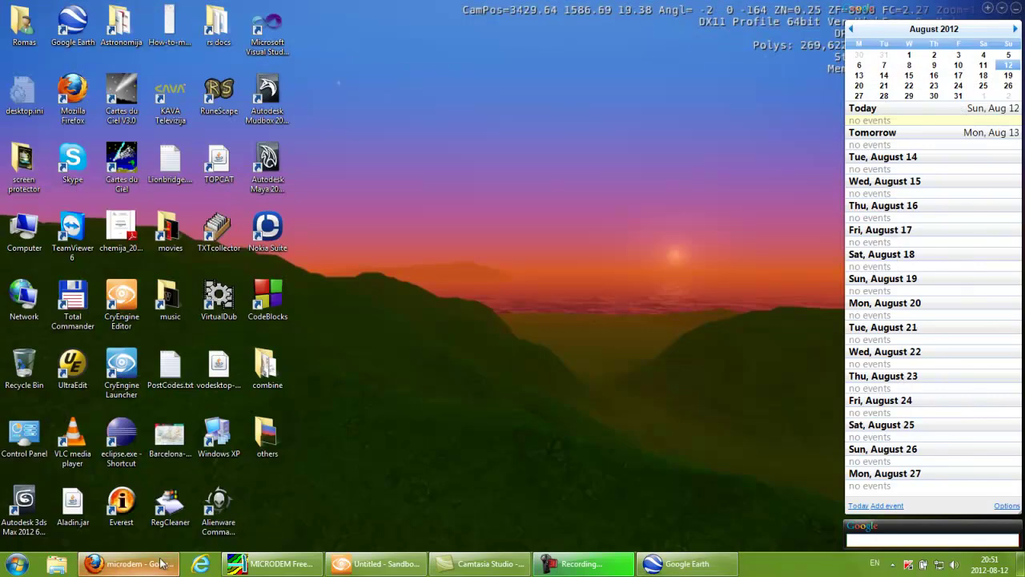
Switch to Firefox and open the SRTM4.1 result of the "srtm google earth overlay" search, moving the srtm41.kmz download dialog aside.
left_click(128, 563)
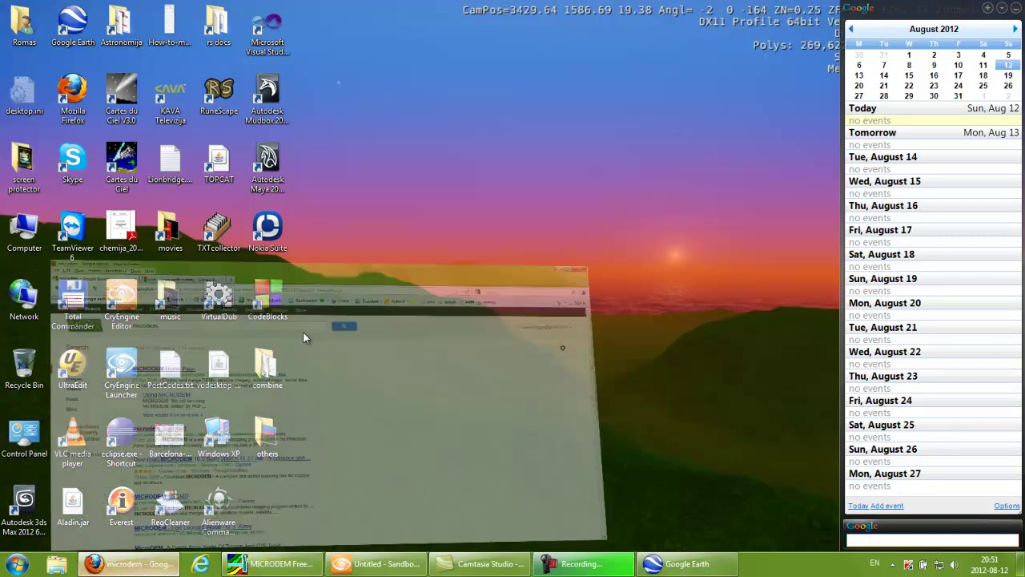
left_click(202, 40)
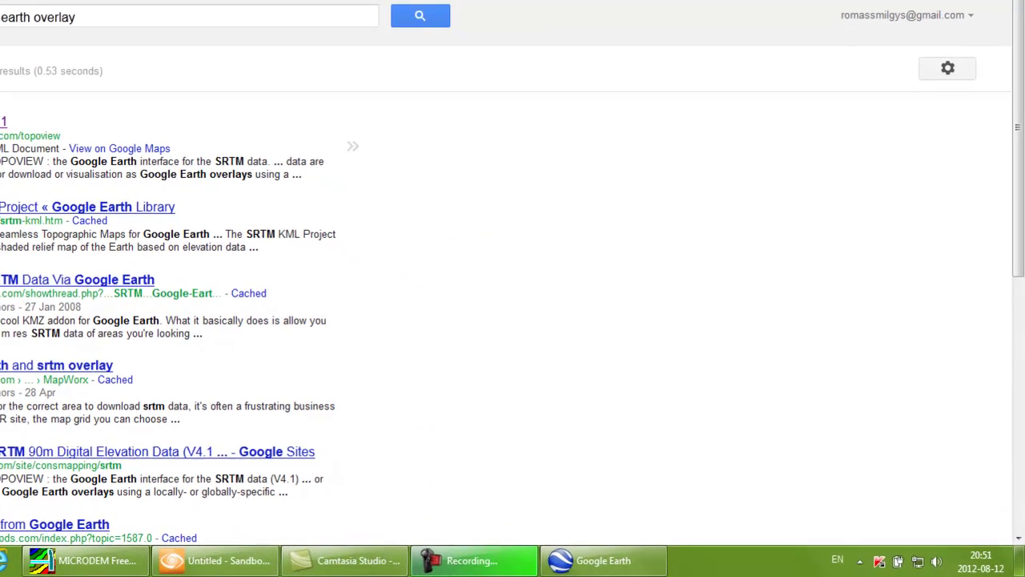
left_click(4, 122)
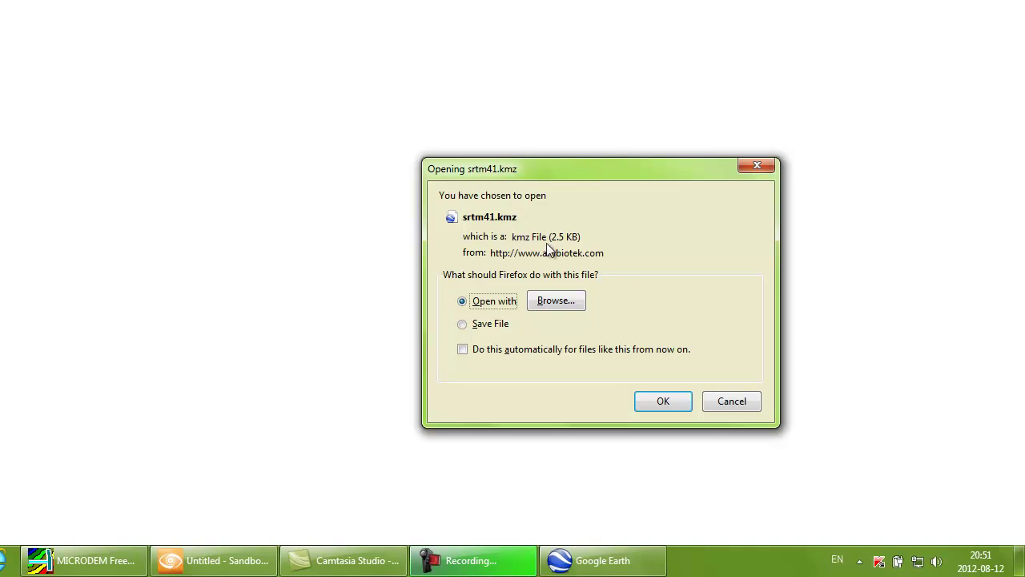
left_click_drag(560, 172, 327, 43)
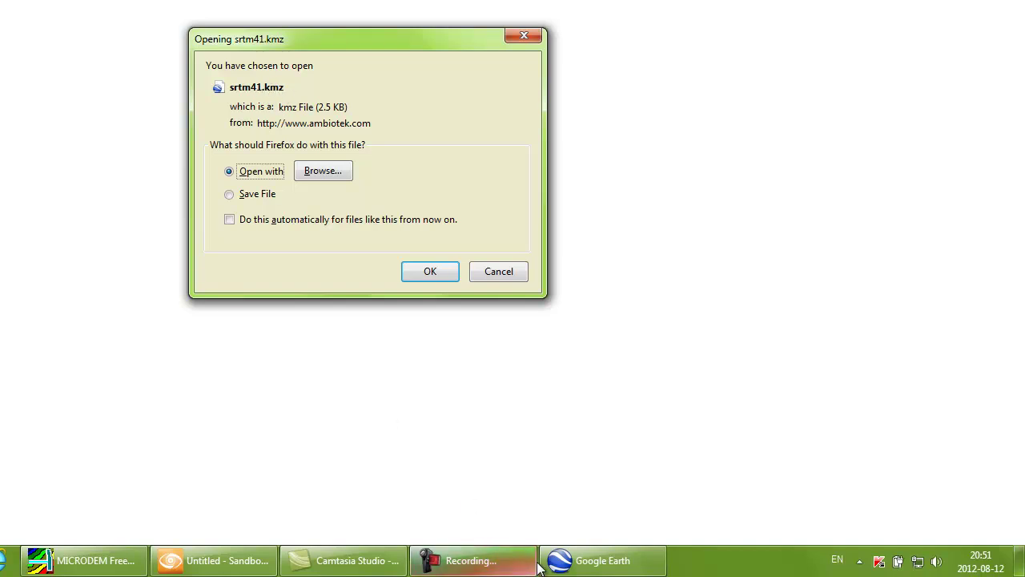
left_click_drag(334, 44, 304, 0)
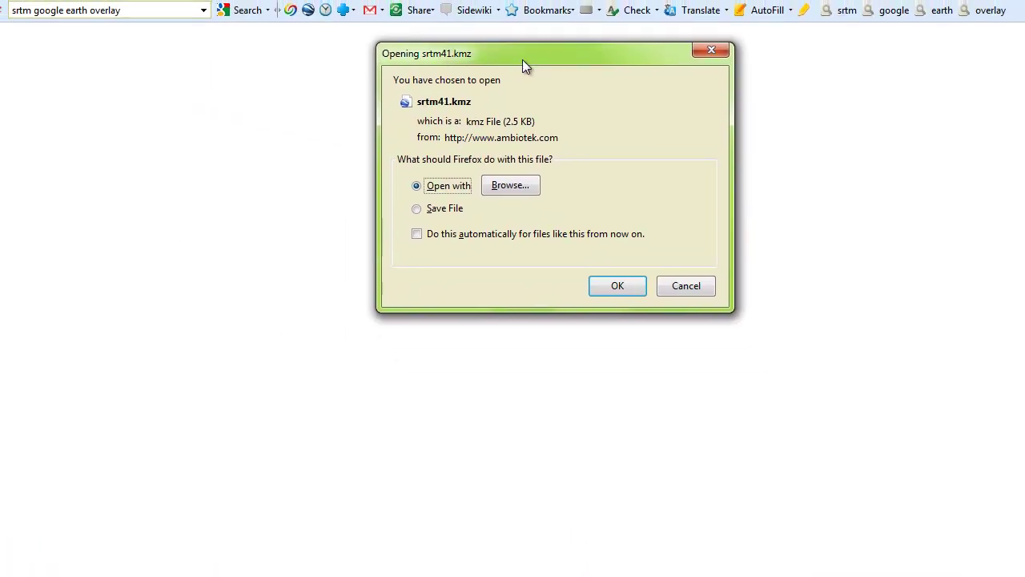
left_click_drag(525, 64, 520, 56)
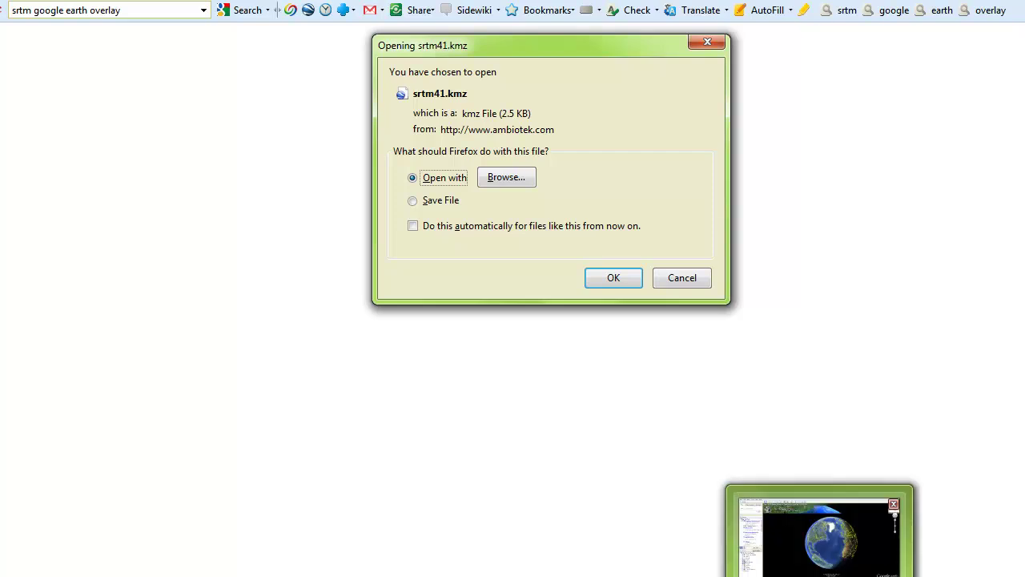
Switch to Google Earth and turn on the elevation folder of the SRTM4.1 overlay in the saved places.
left_click(819, 576)
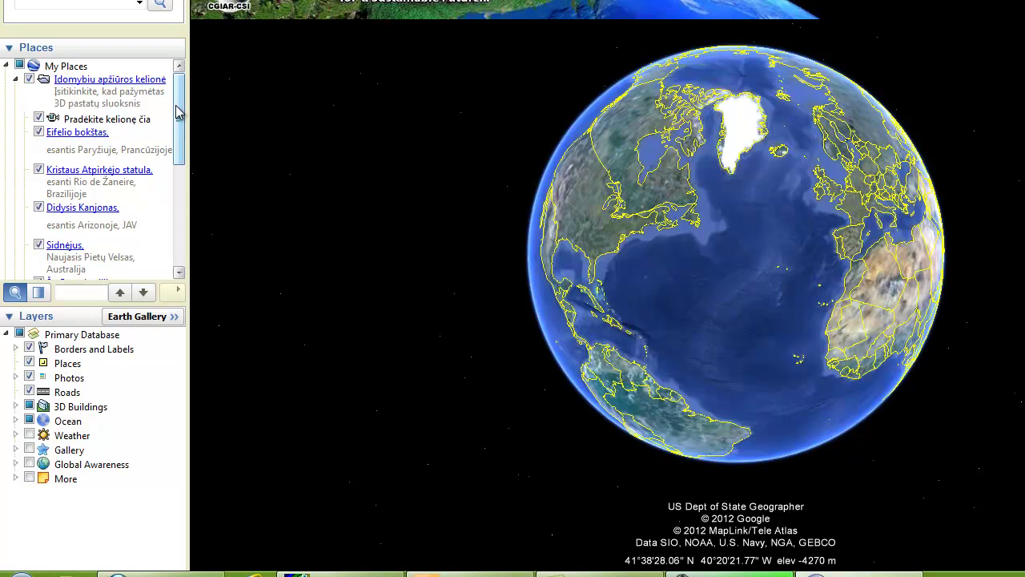
left_click_drag(178, 112, 169, 264)
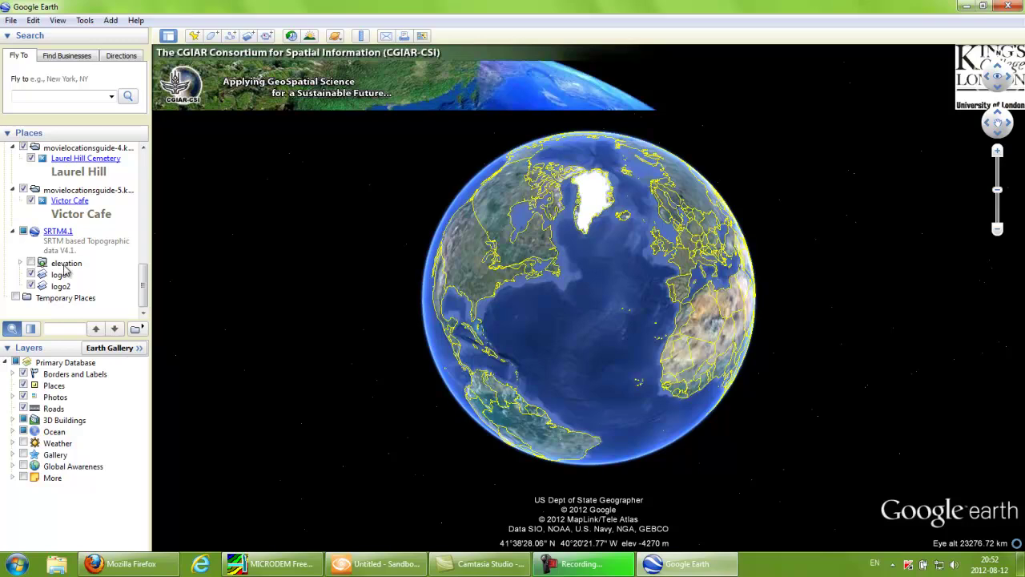
left_click(31, 263)
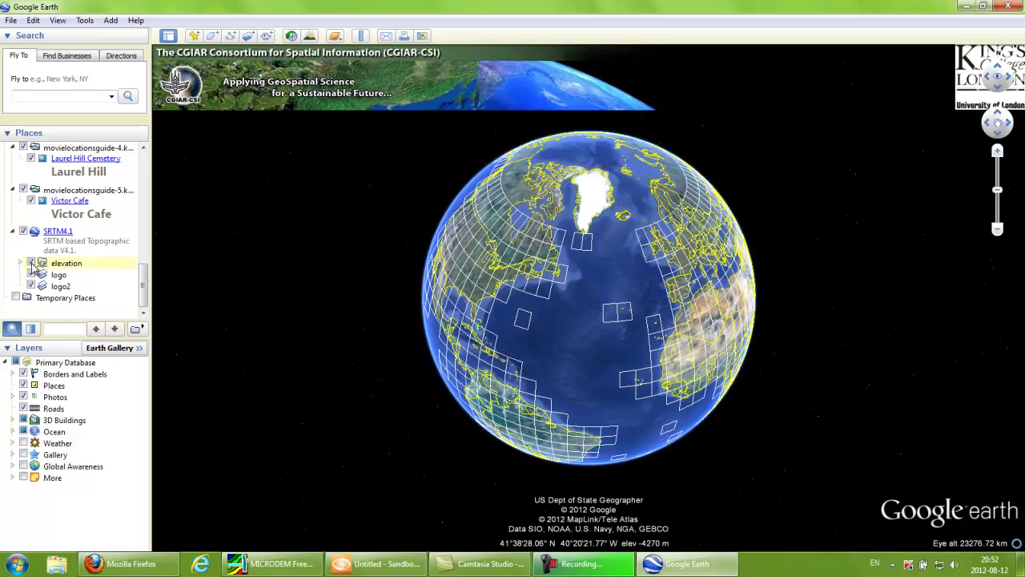
Examine the SRTM data tiles over northwest Africa, the Iberian Peninsula and the neighbouring Atlantic islands.
left_click_drag(676, 398, 543, 382)
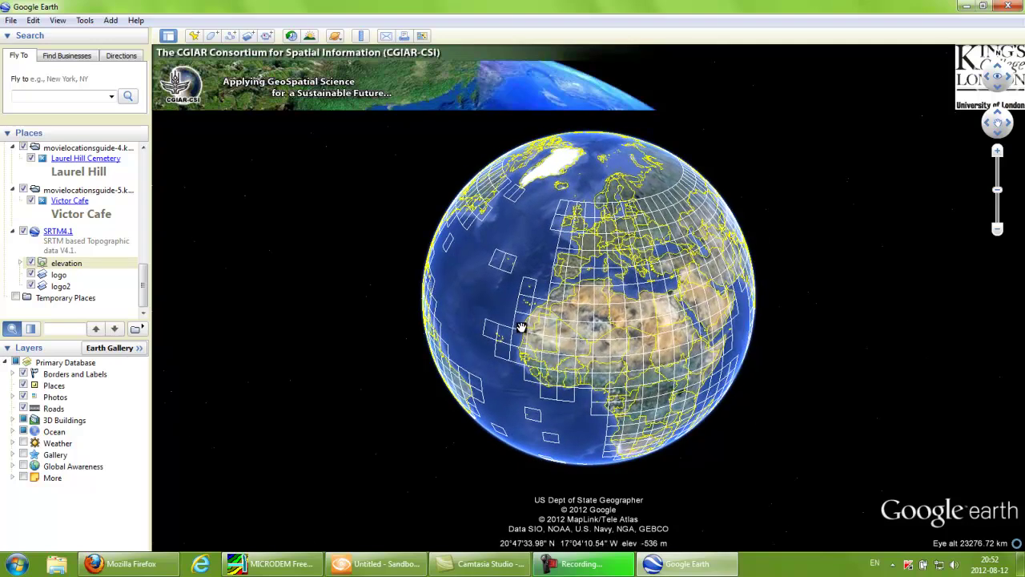
scroll(521, 327, "up", 2)
scroll(522, 322, "up", 3)
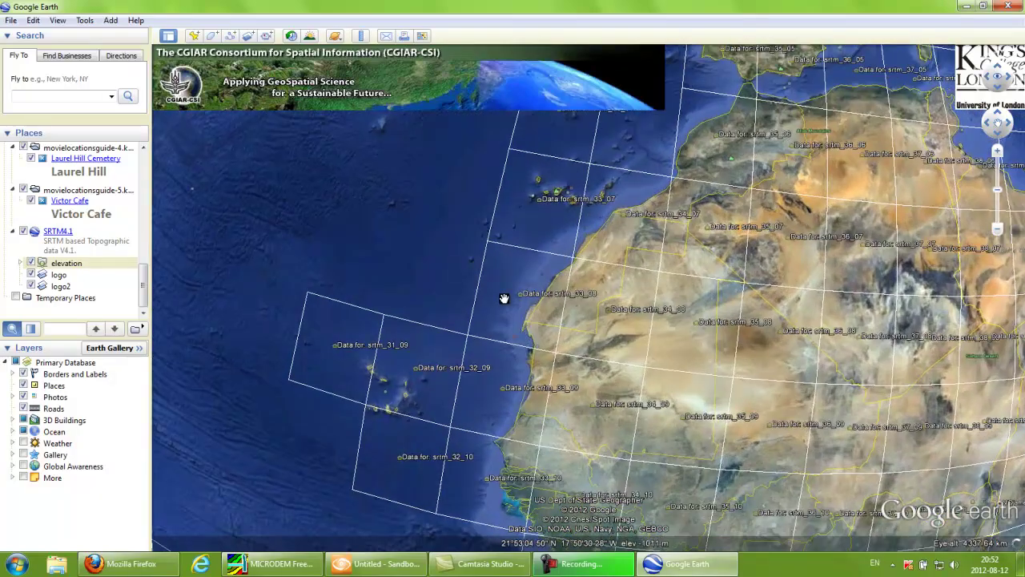
left_click_drag(448, 278, 451, 368)
left_click_drag(470, 216, 457, 337)
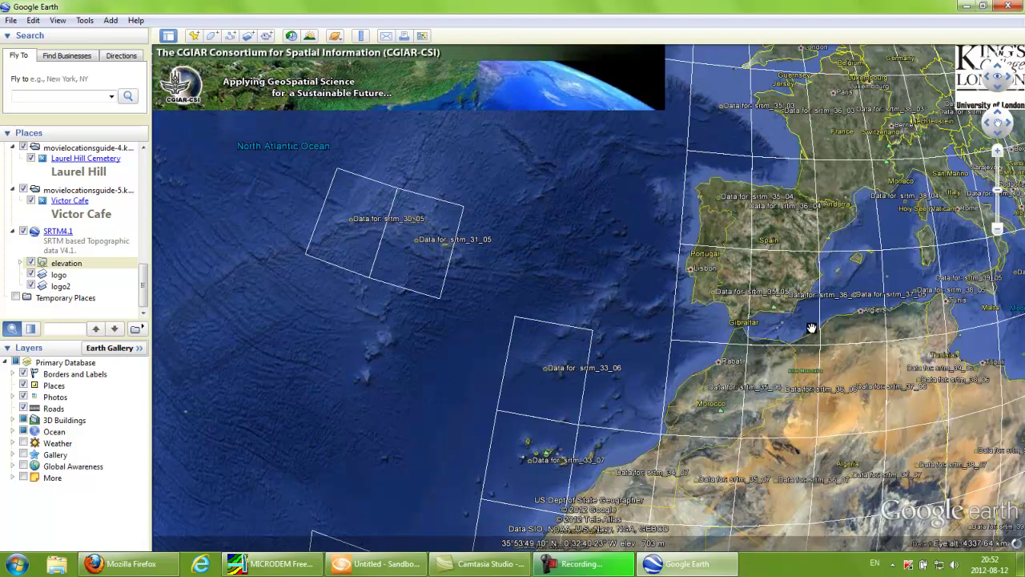
left_click_drag(682, 386, 686, 368)
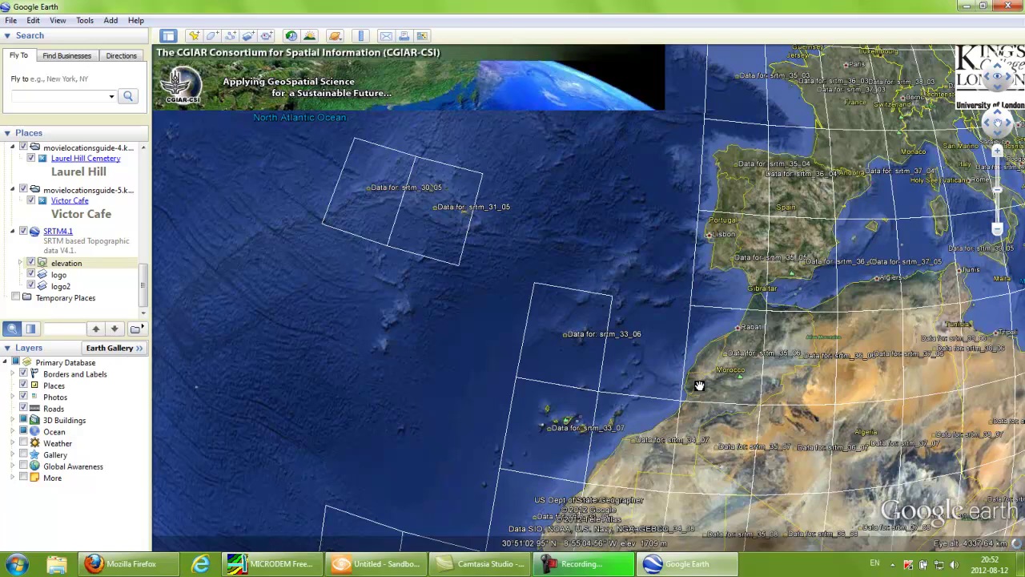
left_click_drag(662, 414, 723, 295)
left_click_drag(655, 405, 711, 362)
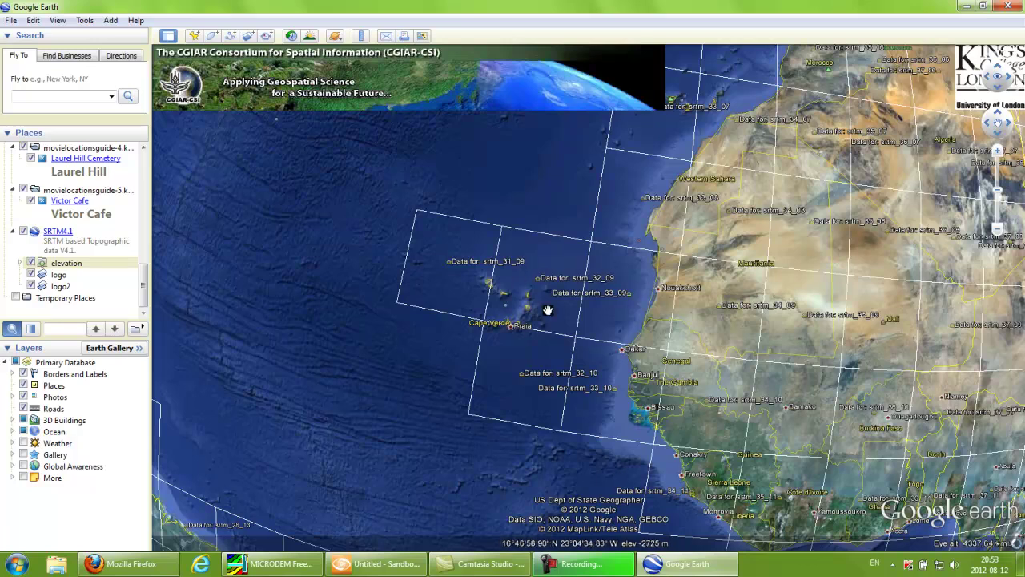
Examine the SRTM data tiles across the Pacific, from the Kingman Reef area to the islands around Fiji, Tonga and Samoa.
left_click_drag(625, 273, 496, 410)
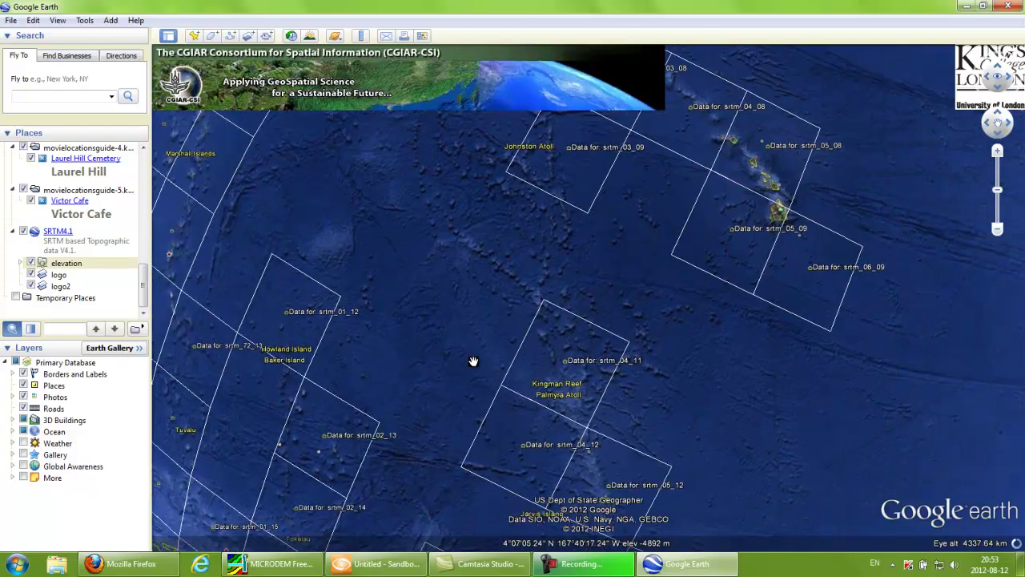
left_click_drag(469, 366, 607, 240)
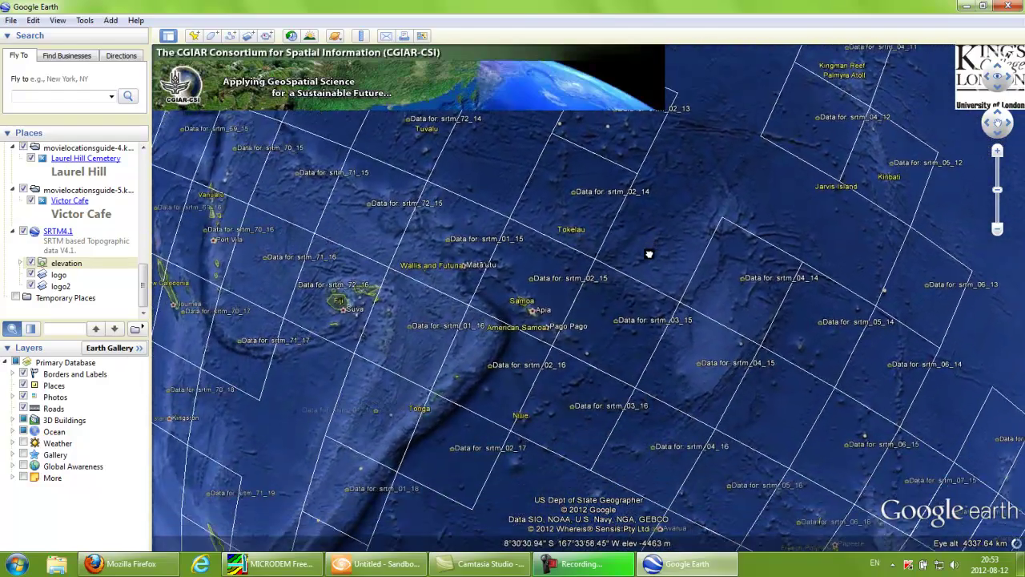
left_click_drag(341, 411, 563, 390)
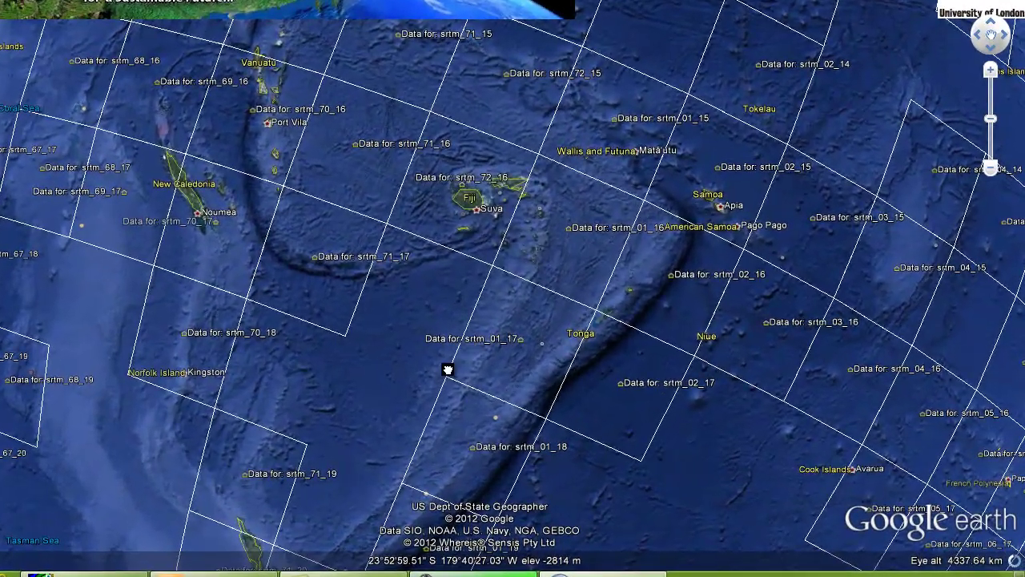
left_click_drag(183, 422, 154, 442)
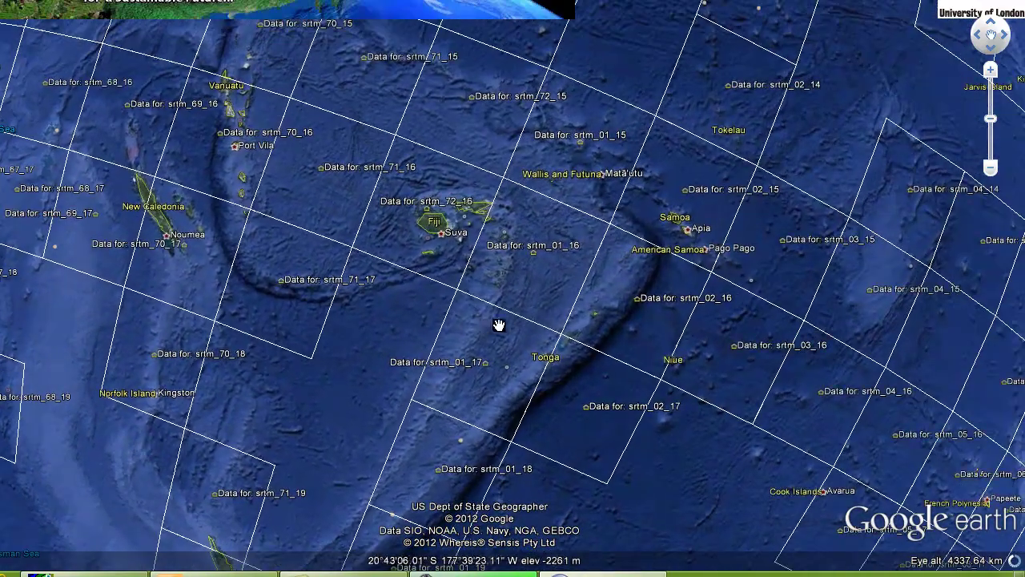
left_click_drag(498, 324, 486, 352)
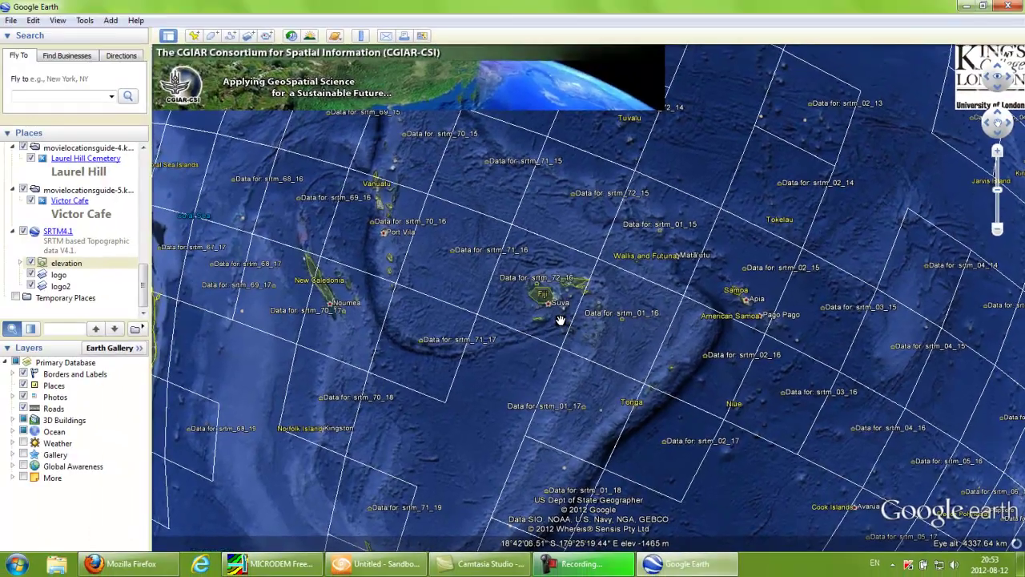
scroll(440, 283, "up", 2)
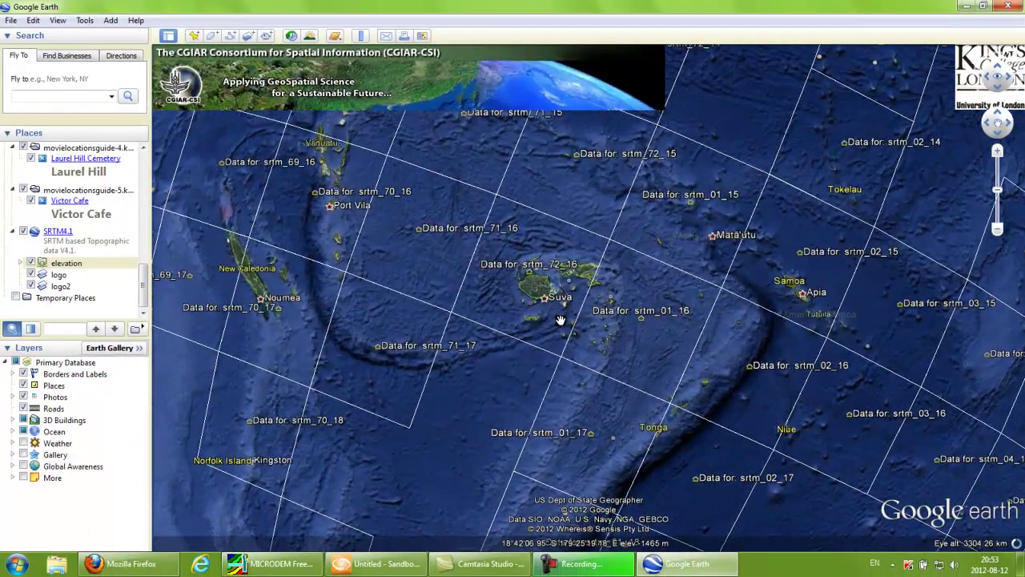
scroll(645, 364, "down", 3)
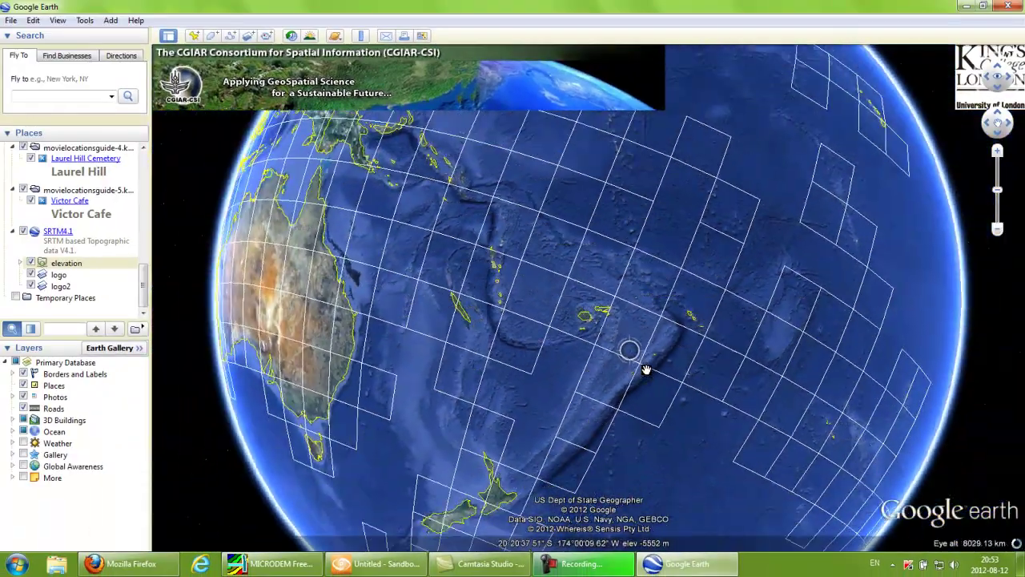
Examine the SRTM data tiles around Fiji with the view turned north-up.
scroll(648, 361, "up", 2)
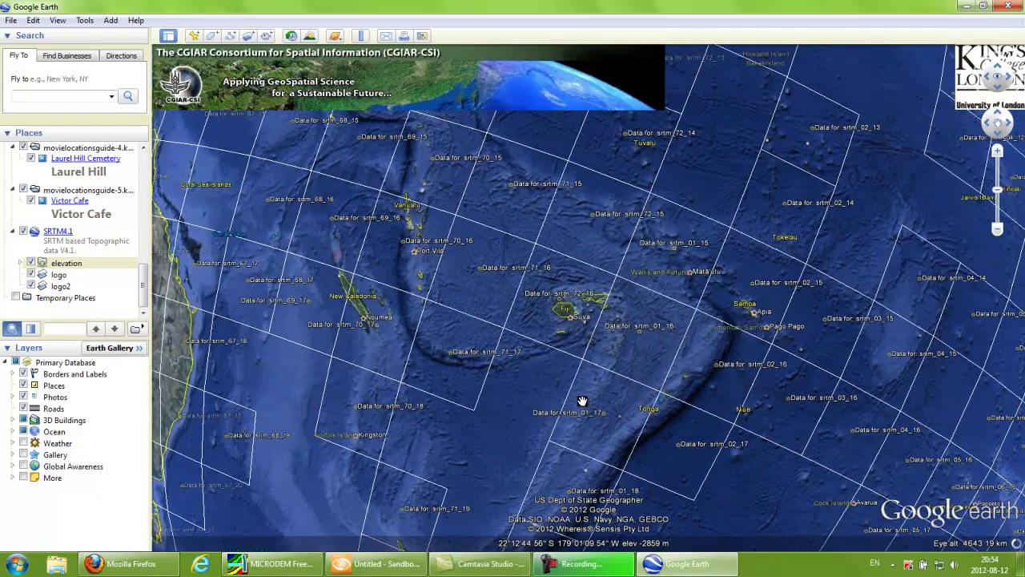
scroll(553, 385, "up", 5)
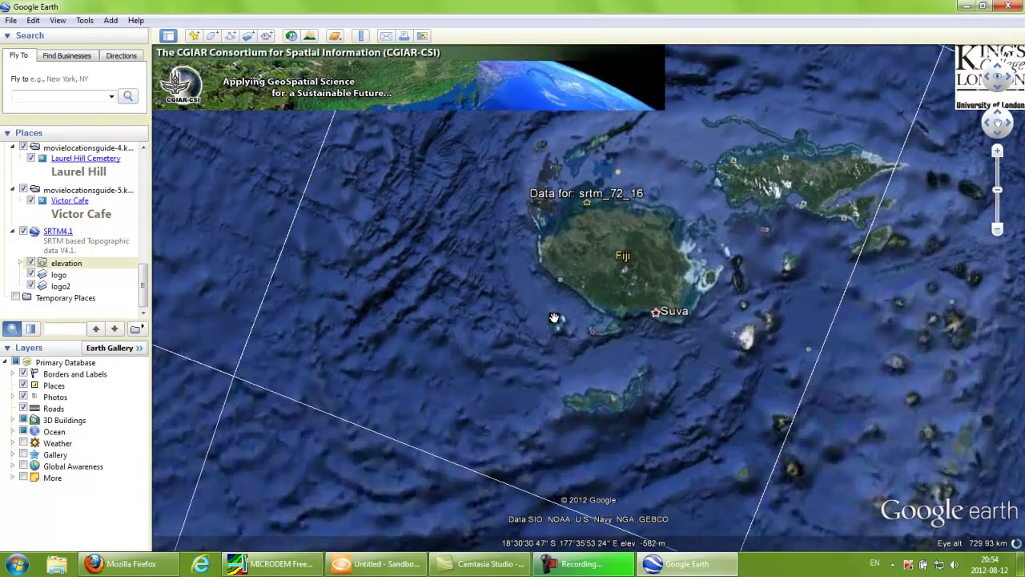
scroll(553, 319, "down", 3)
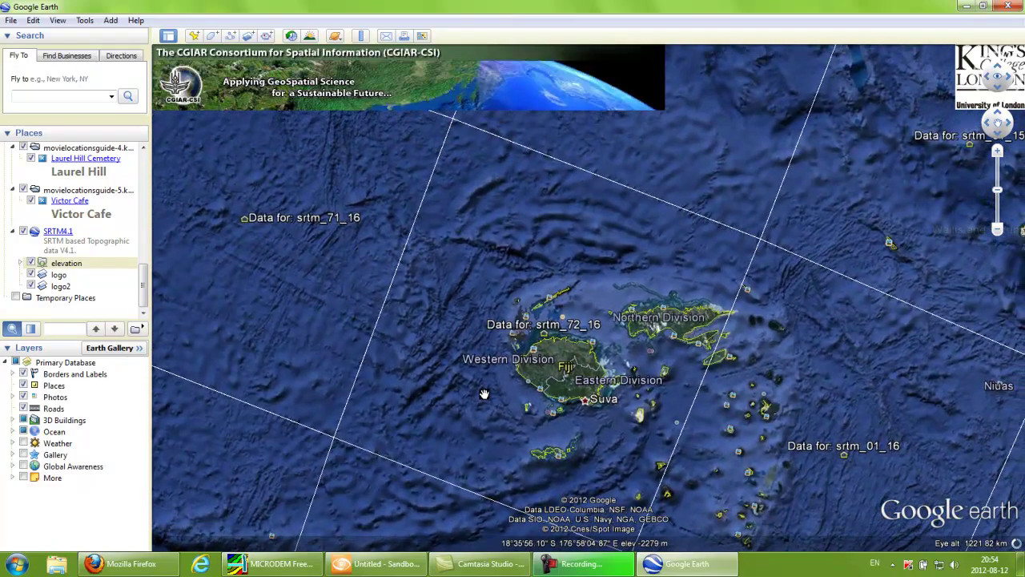
left_click(1006, 61)
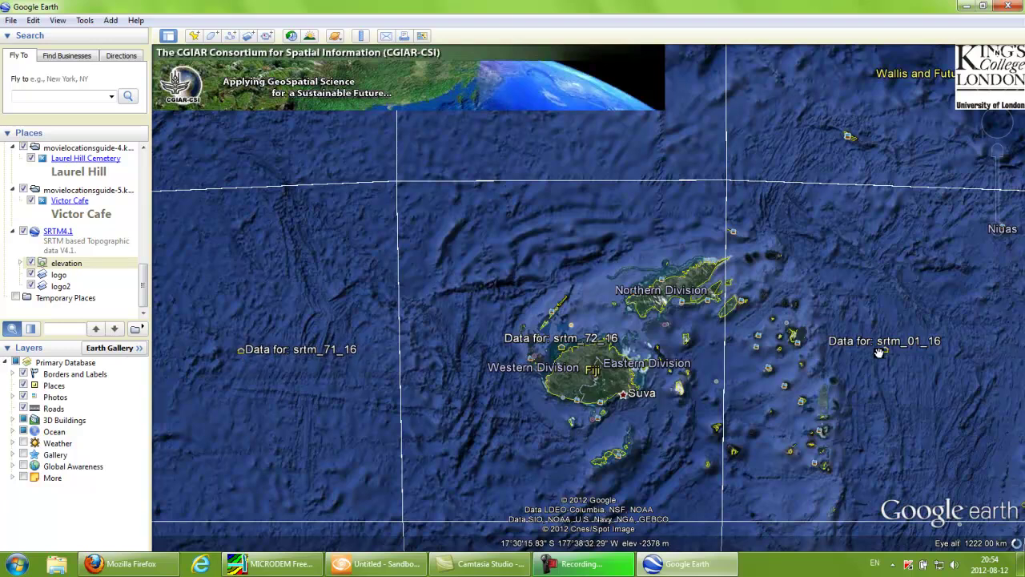
left_click_drag(819, 415, 775, 409)
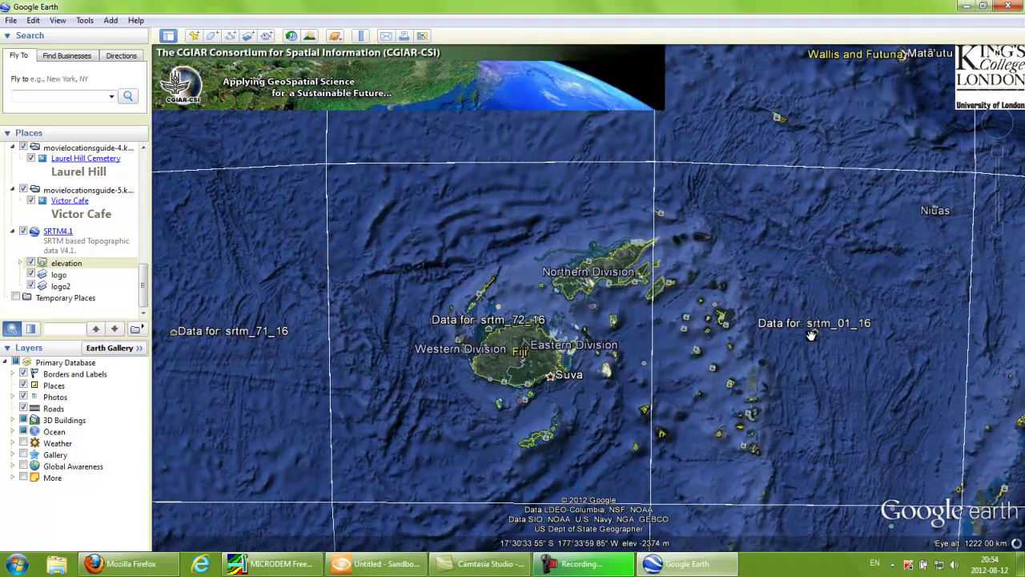
left_click_drag(238, 372, 350, 397)
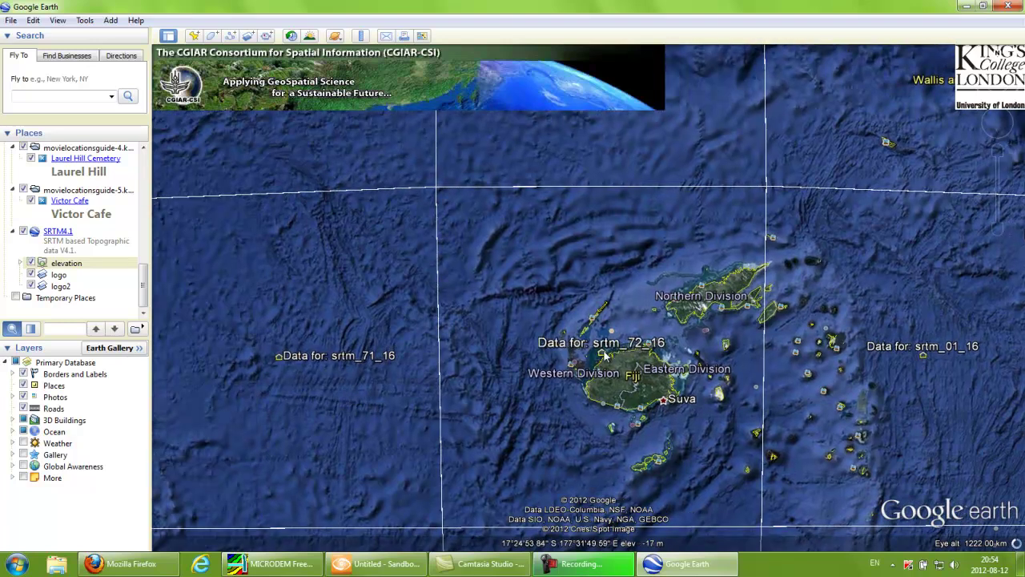
left_click_drag(492, 260, 531, 276)
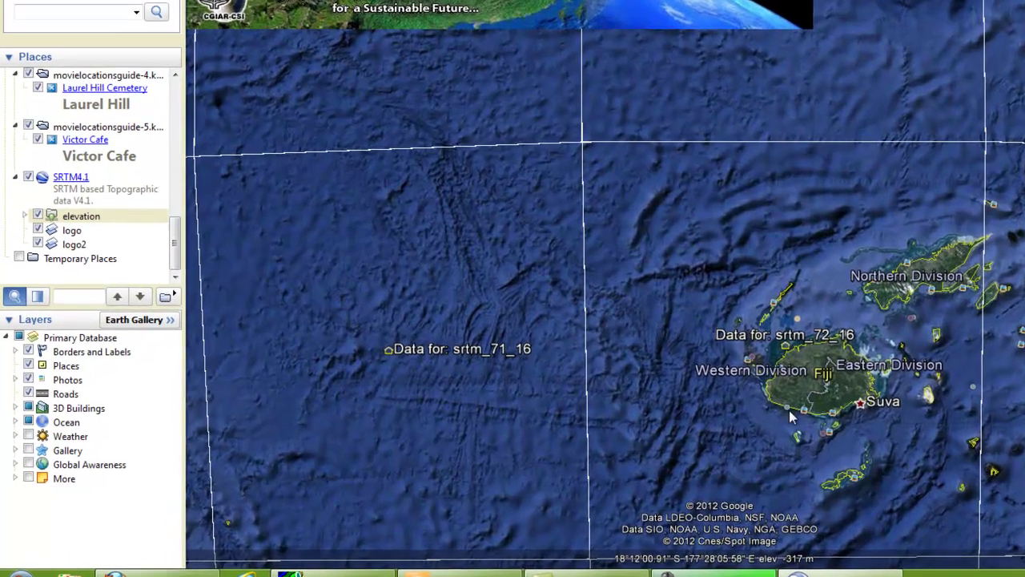
Expand the elevation folder of the SRTM4.1 overlay, look through its list of data tiles and grids, and collapse it again.
left_click(26, 211)
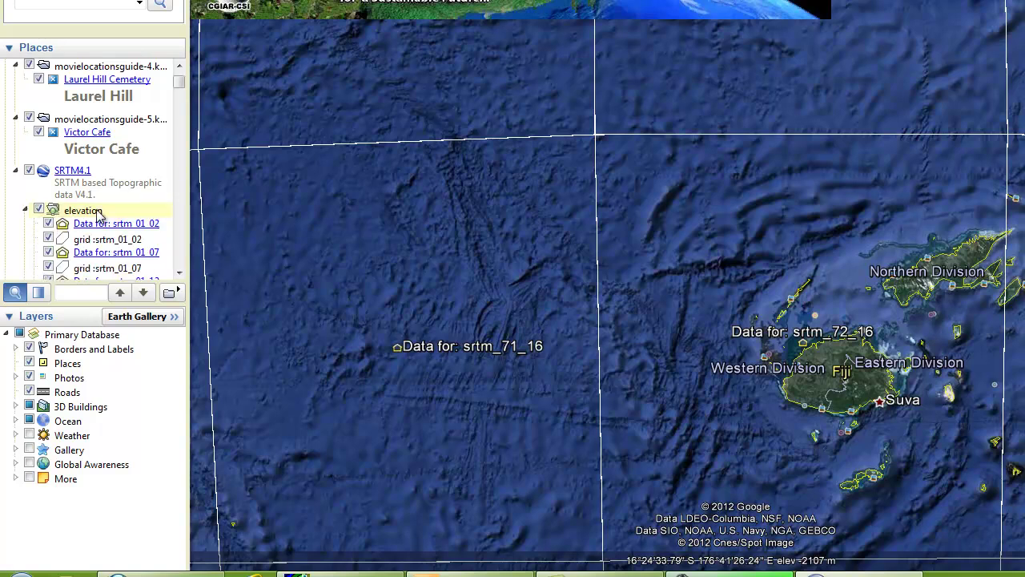
left_click_drag(178, 274, 188, 273)
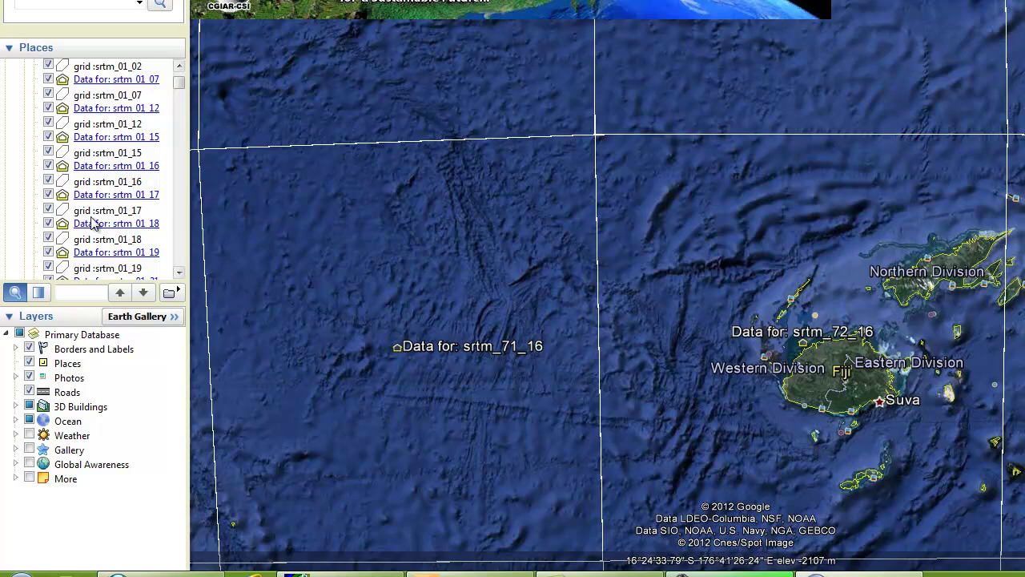
left_click_drag(178, 83, 177, 87)
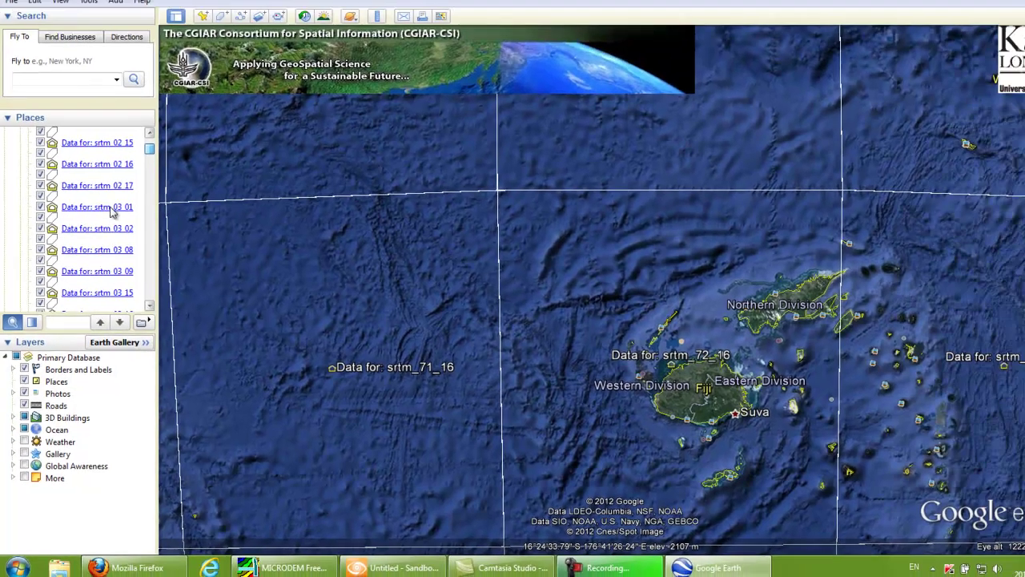
scroll(104, 177, "down", 20)
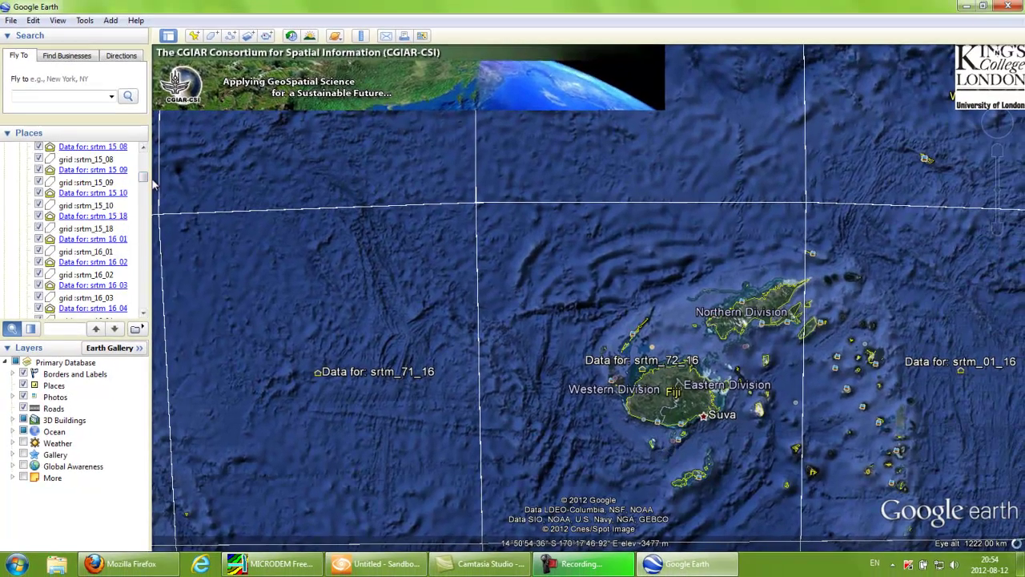
mouse_move(142, 180)
left_mouse_down()
mouse_move(143, 156)
mouse_move(142, 165)
left_mouse_up()
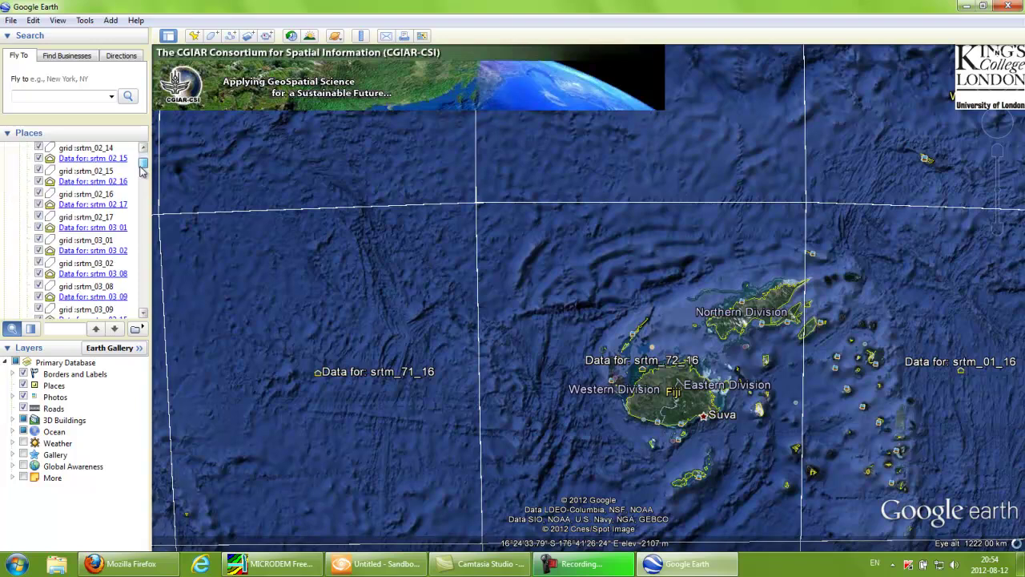
scroll(126, 187, "down", 8)
scroll(126, 187, "up", 8)
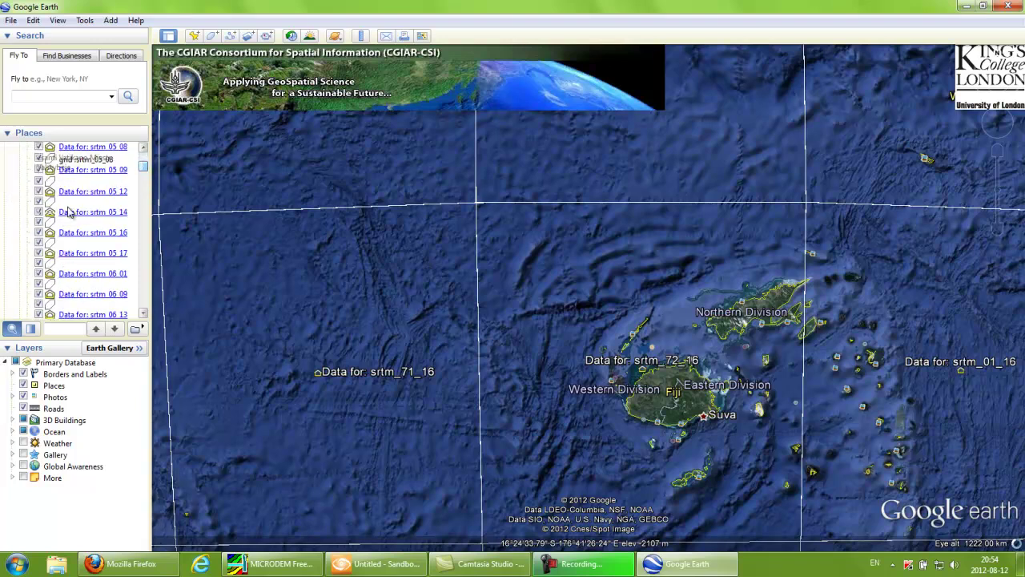
scroll(70, 210, "up", 12)
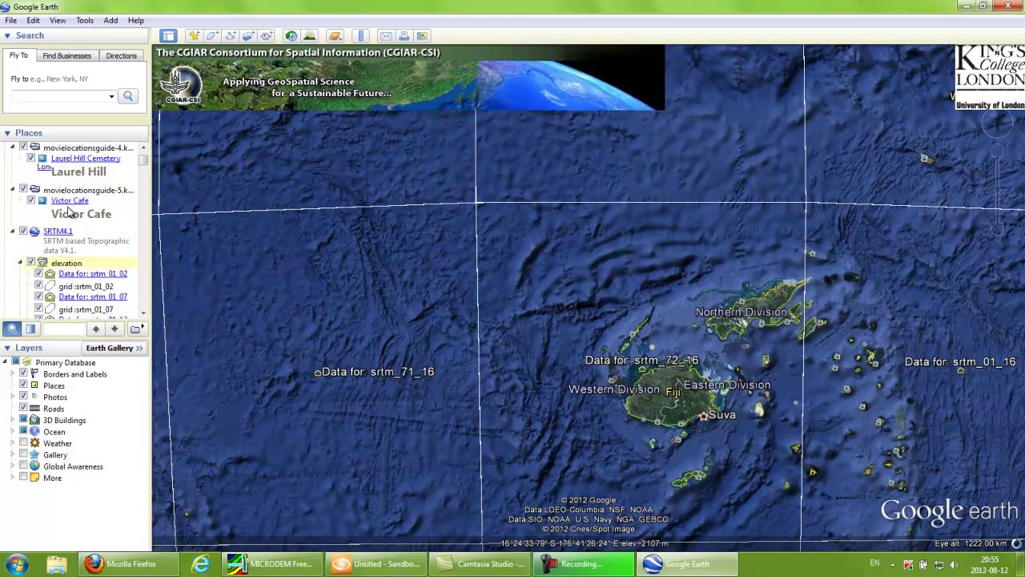
scroll(48, 240, "down", 2)
left_click(21, 265)
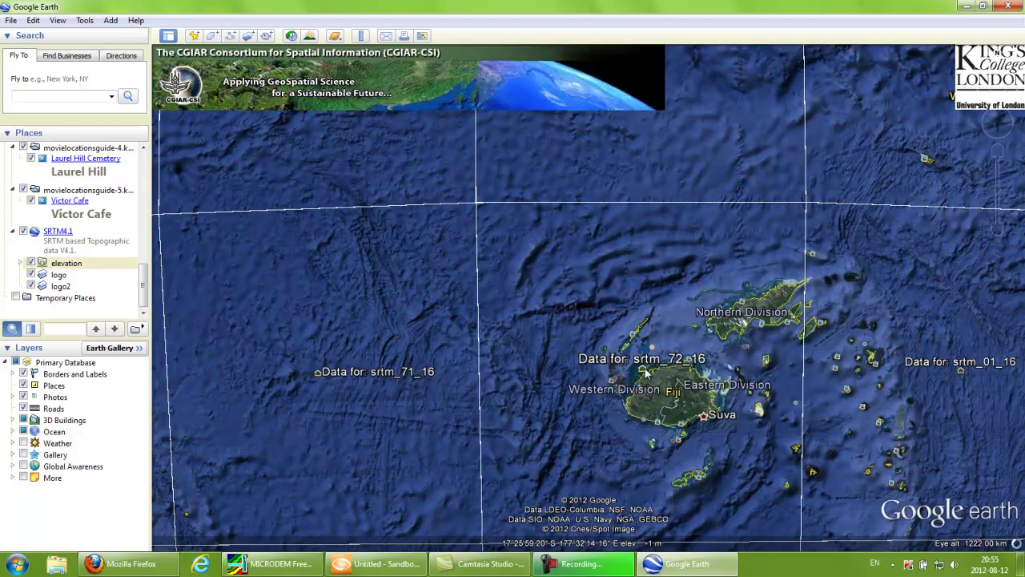
Request the HTTP zipped ARCASCII data for Fiji's tile srtm_72_16 and open its download page in Firefox, dismissing the srtm41.kmz prompt.
left_click(645, 371)
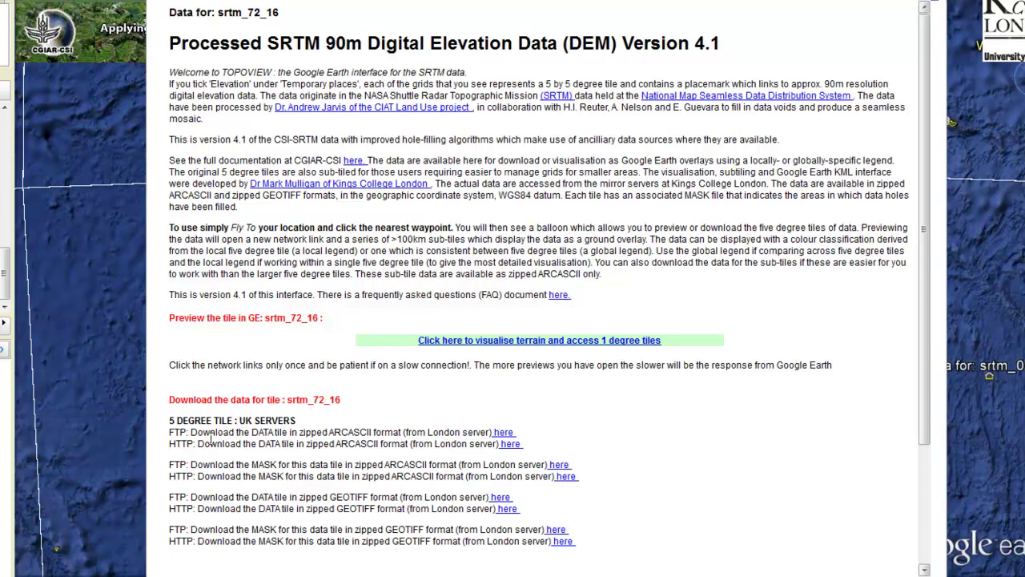
left_click_drag(169, 444, 418, 444)
left_click(434, 446)
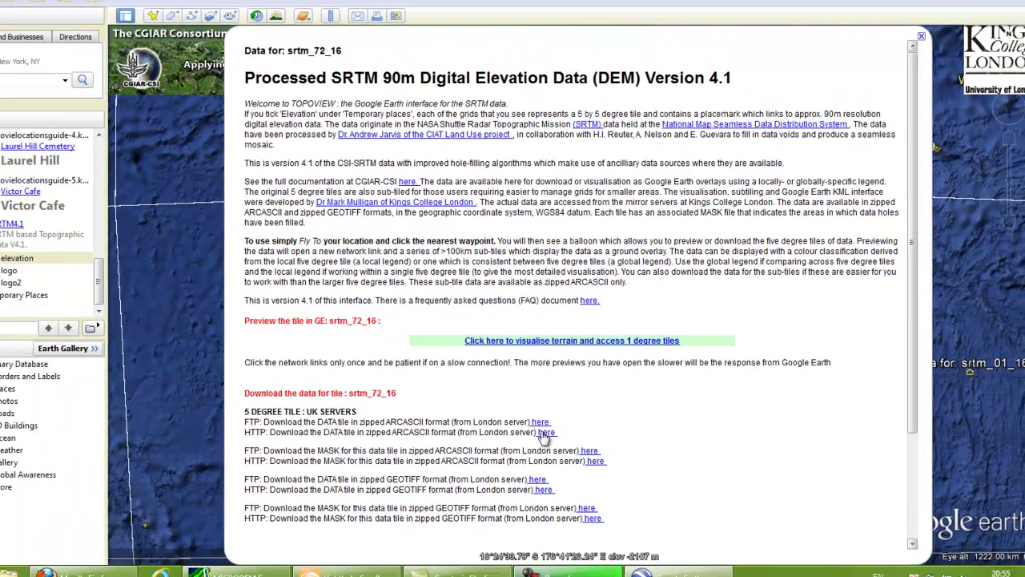
left_click(539, 435)
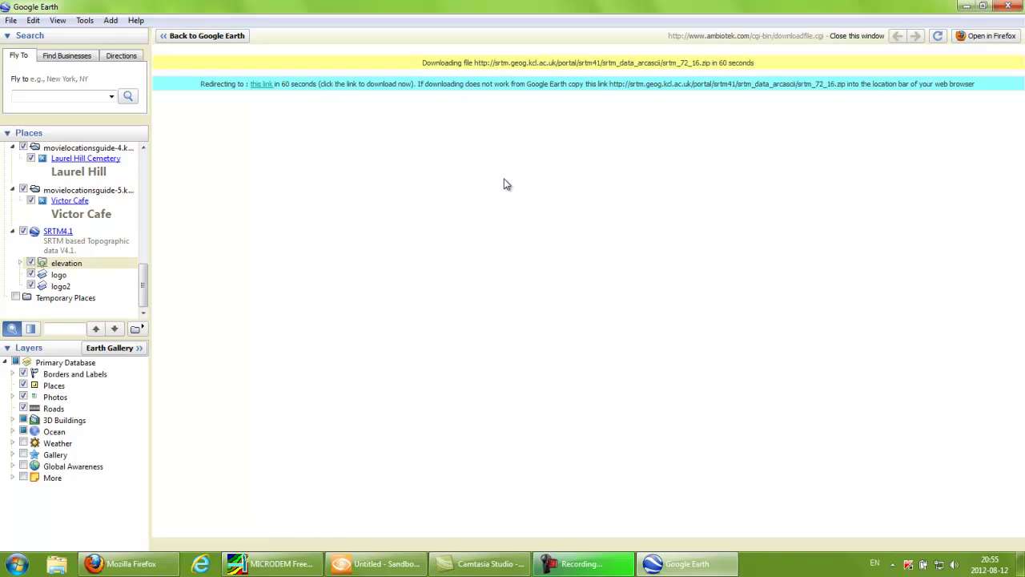
left_click(991, 37)
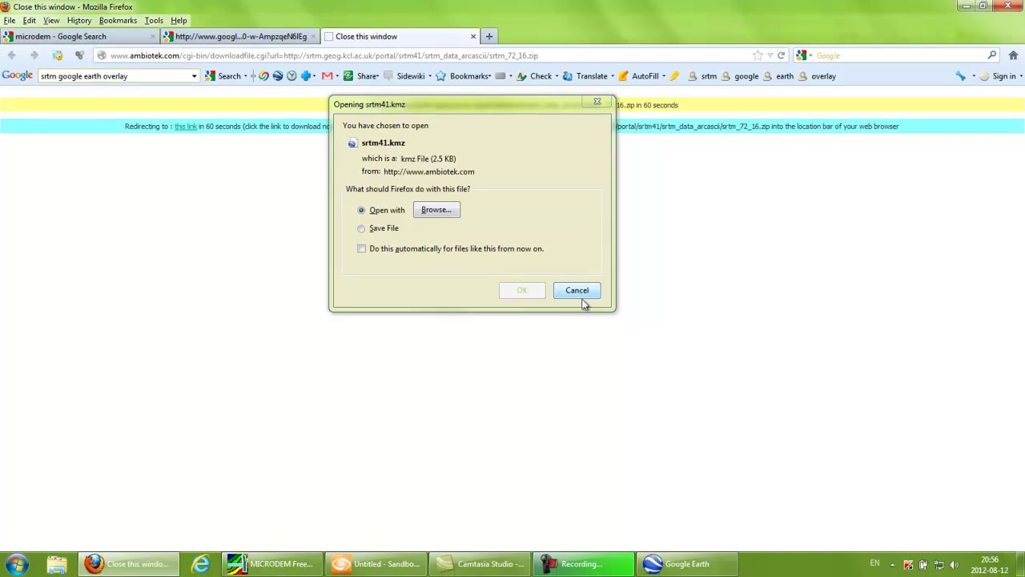
left_click(578, 293)
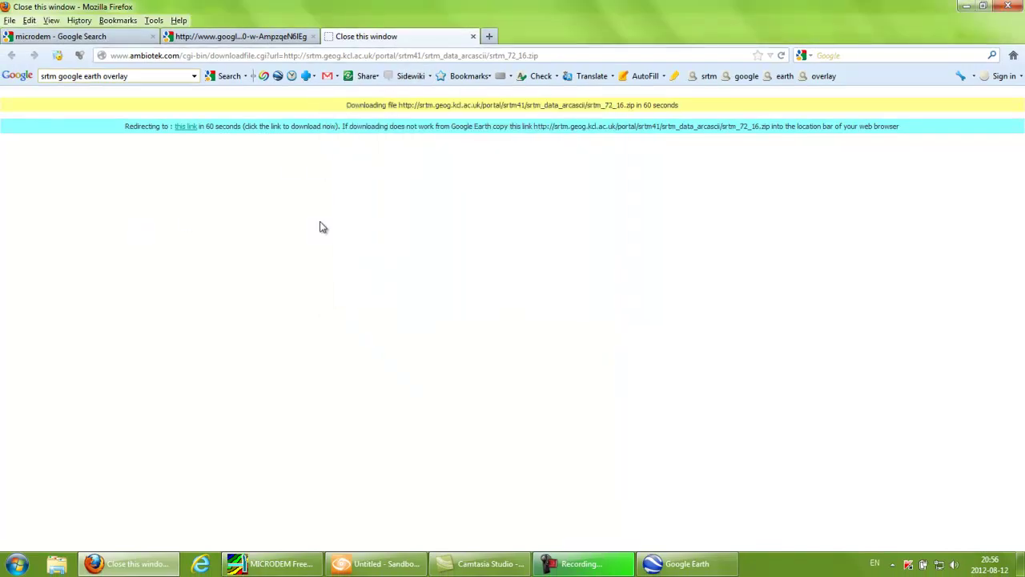
Download srtm_72_16.zip from the redirect page, save it to the Desktop, and close the downloads window and page.
left_click(186, 128)
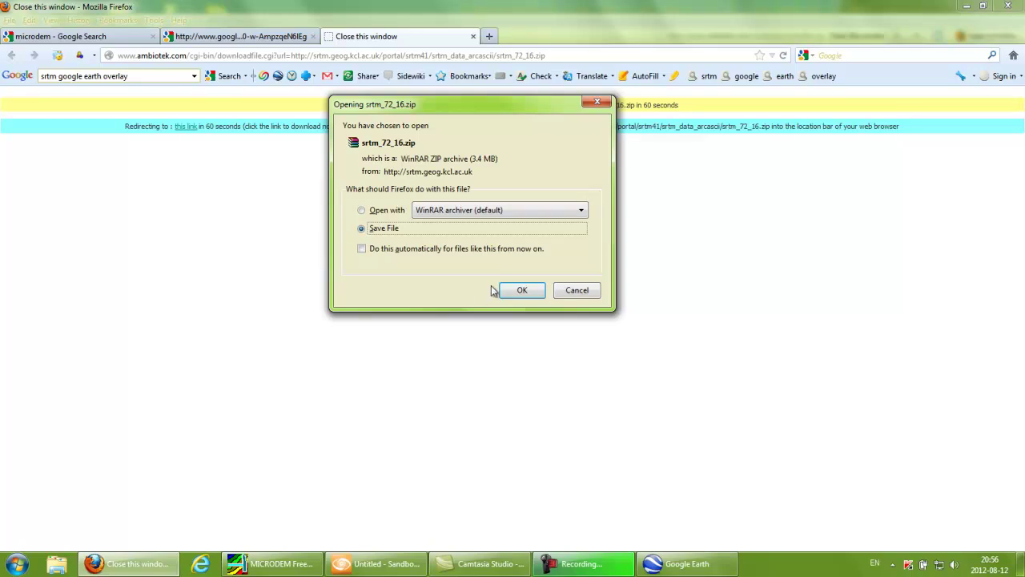
left_click(524, 289)
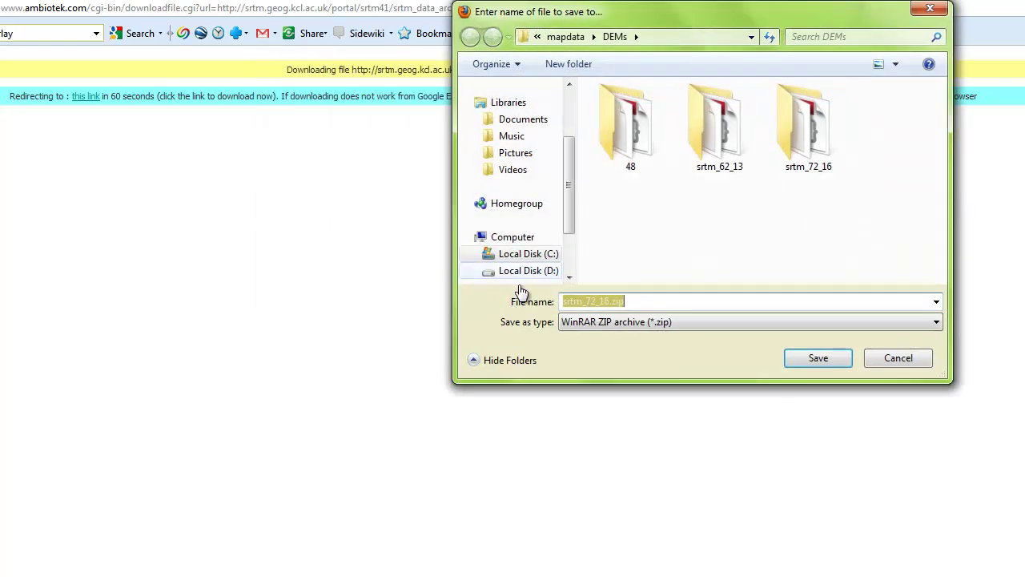
left_click_drag(569, 183, 566, 136)
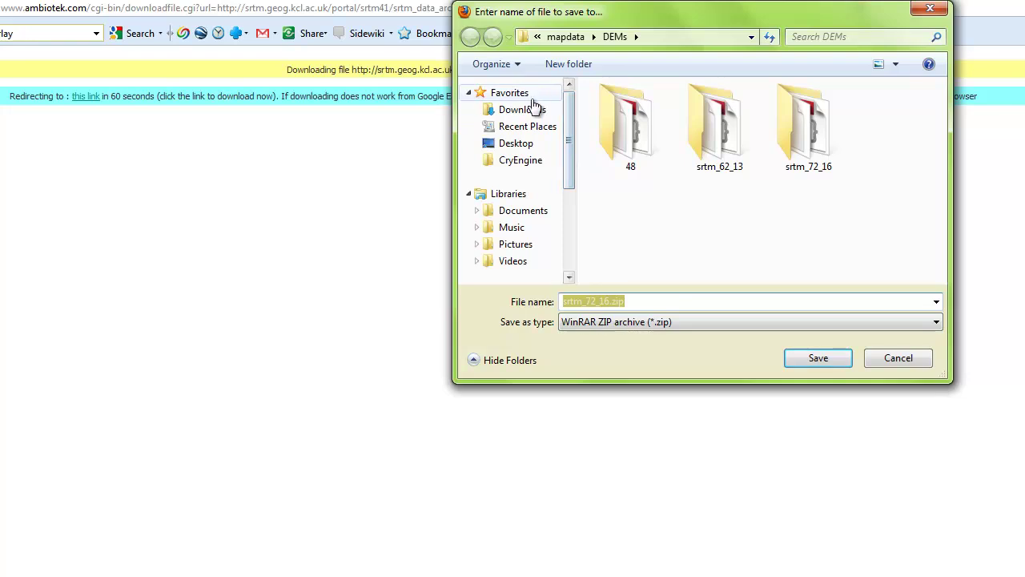
left_click(552, 151)
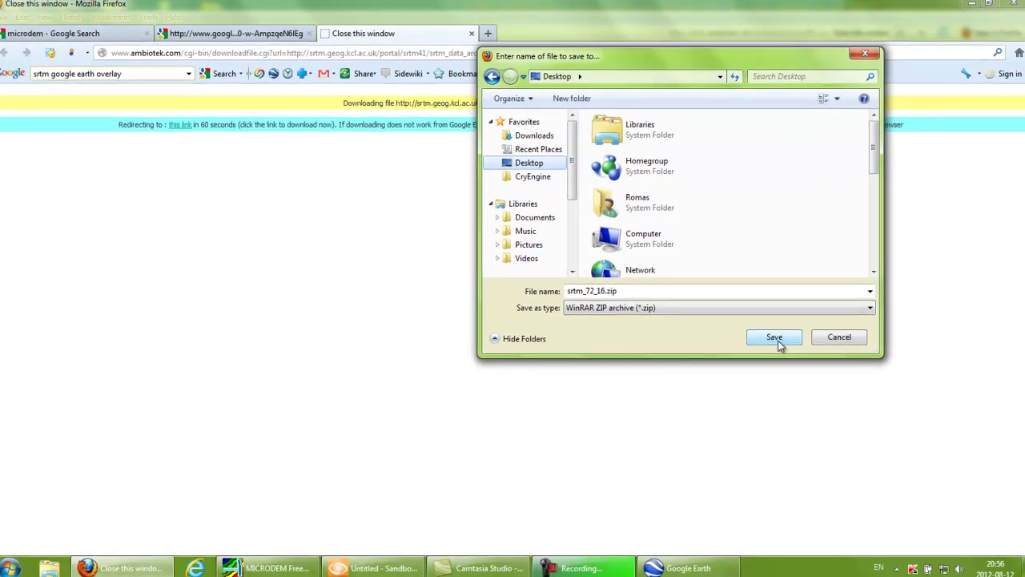
left_click(776, 340)
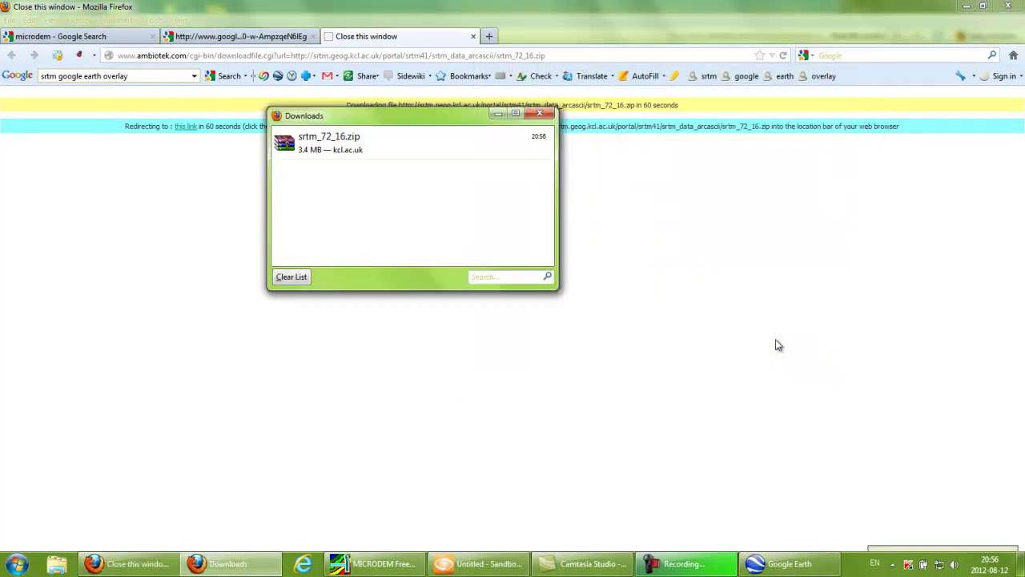
left_click(539, 114)
left_click(473, 37)
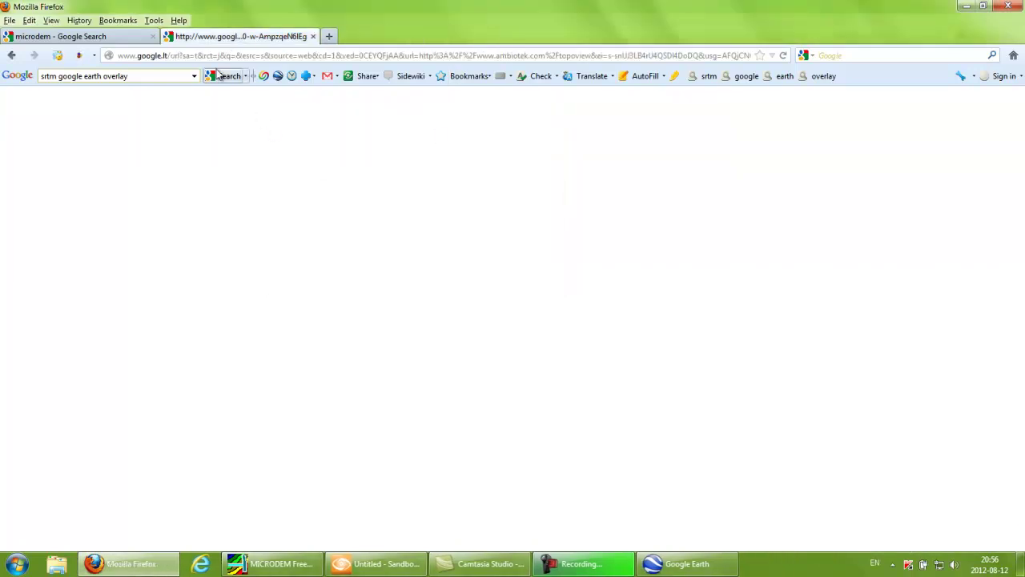
Cancel the duplicate srtm_72_16.zip download and minimize Google Earth and Firefox to reach the desktop, returning Google Earth to the globe and closing the blank tab.
left_click(966, 6)
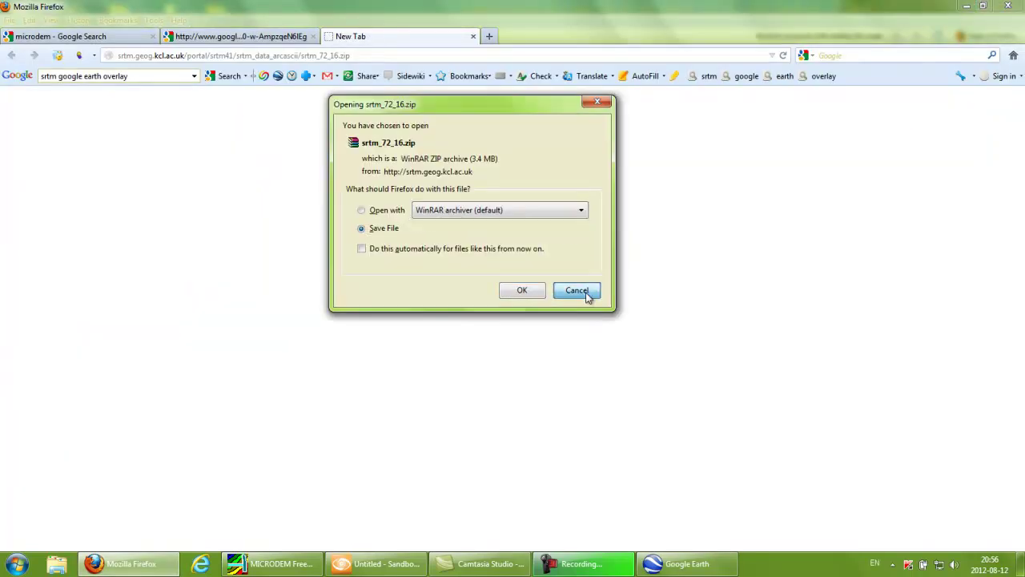
left_click(585, 290)
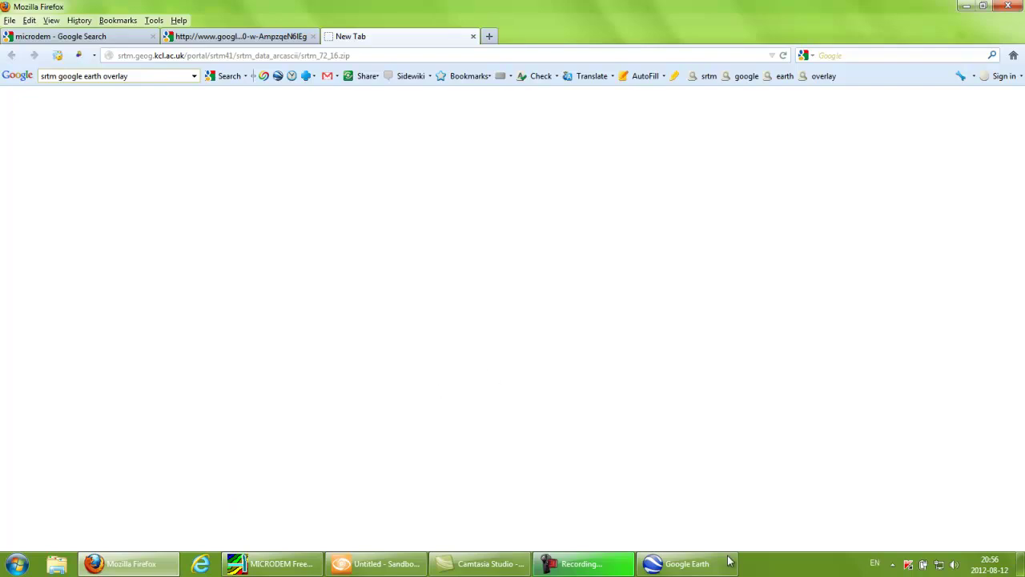
left_click(663, 563)
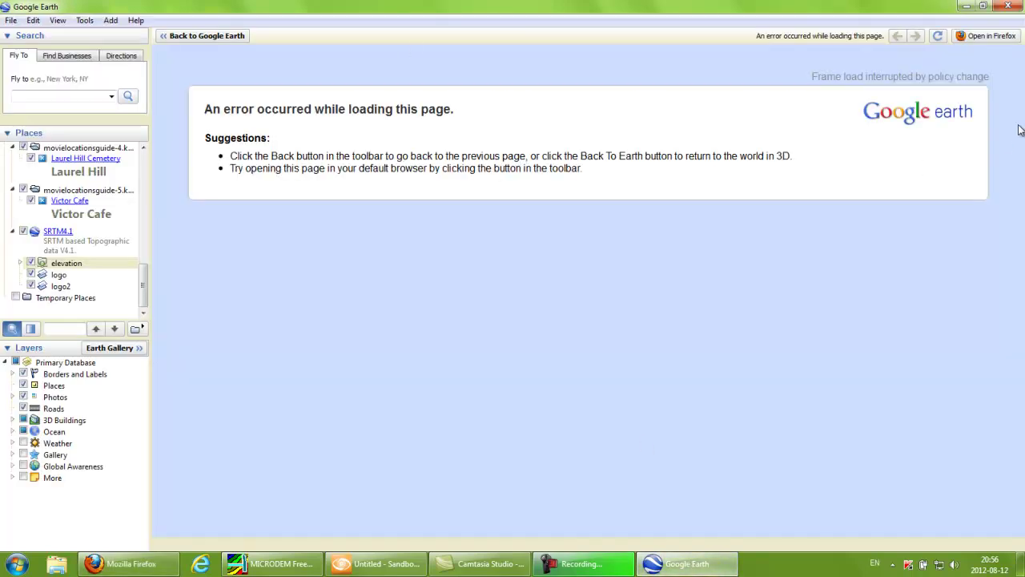
left_click(202, 35)
left_click(966, 8)
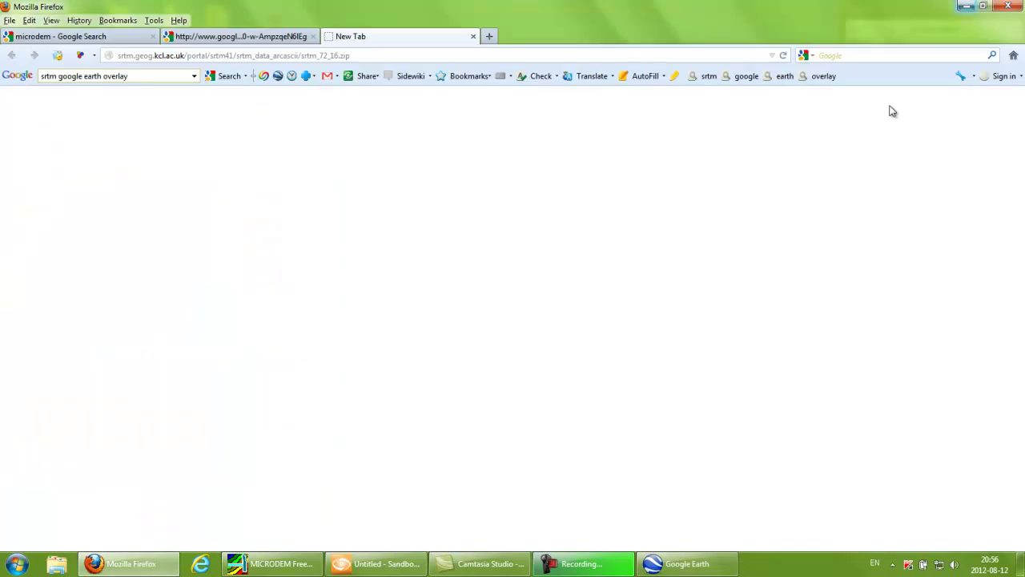
left_click(473, 36)
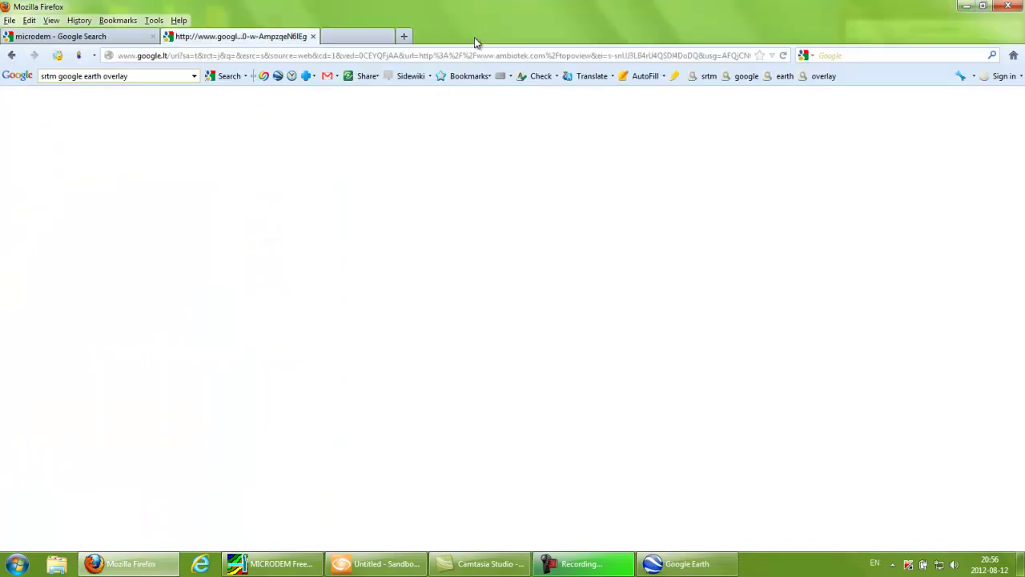
left_click(965, 7)
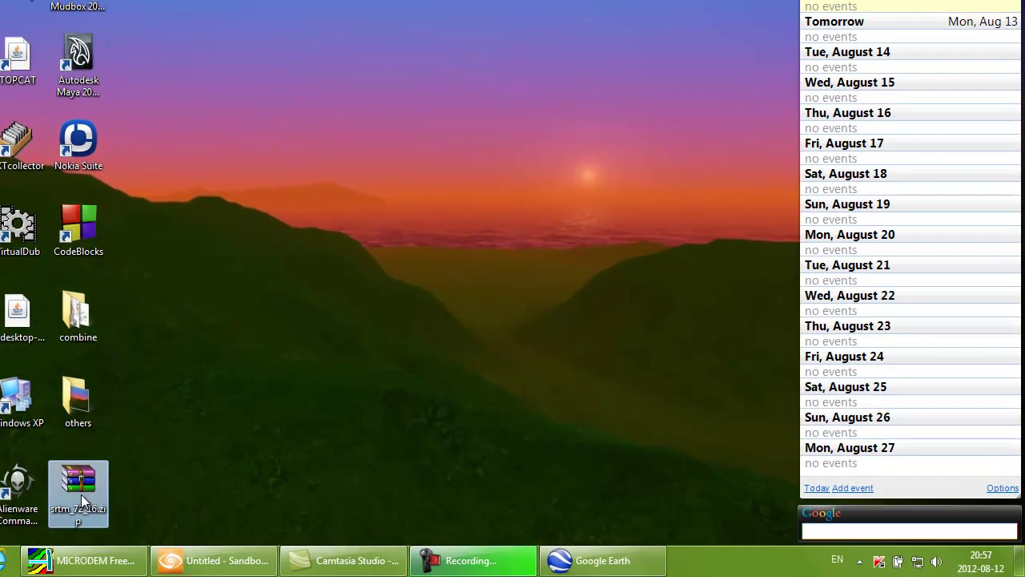
Extract srtm_72_16.zip on the desktop into its own srtm_72_16 folder.
right_click(235, 507)
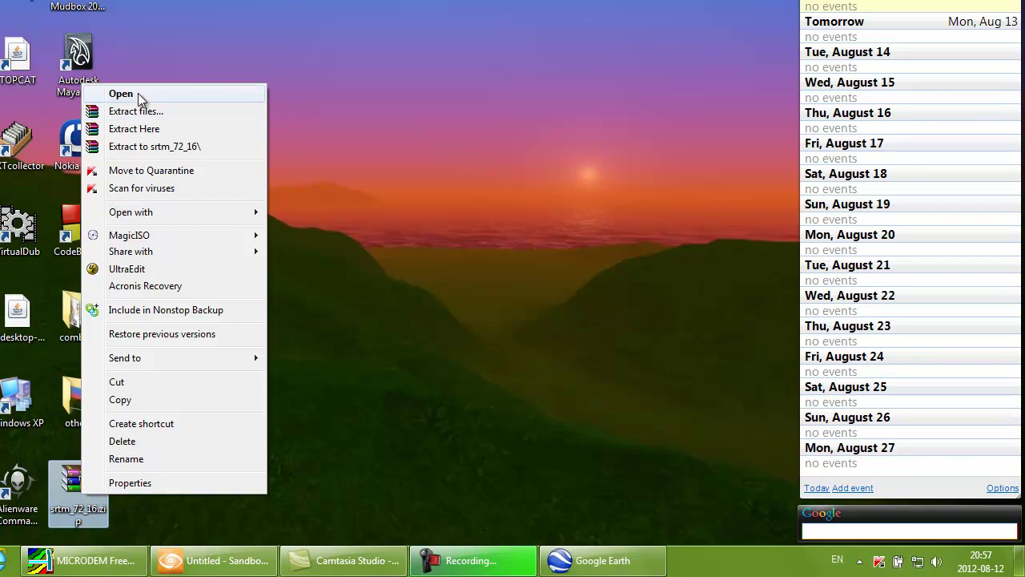
left_click(139, 149)
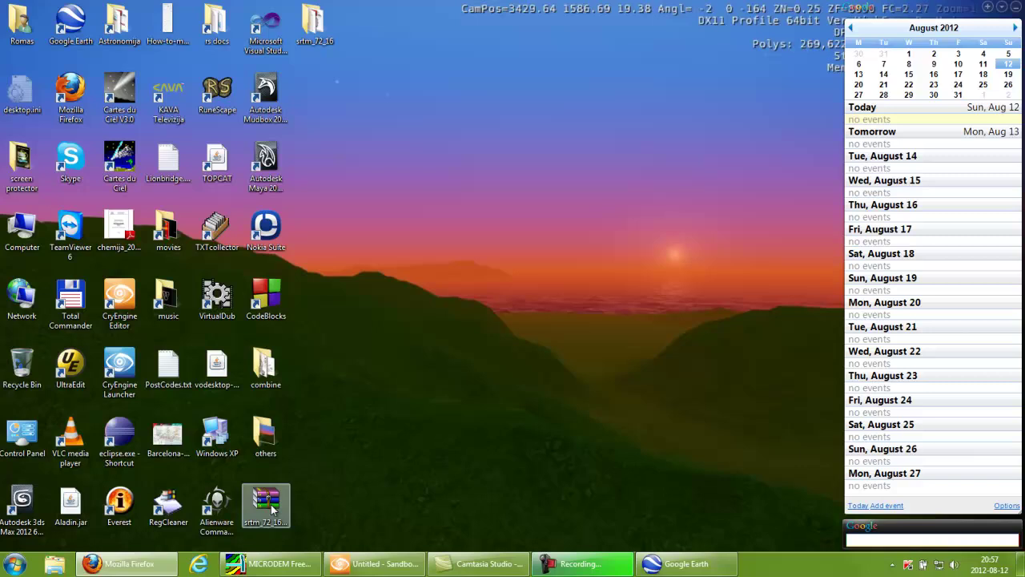
left_click(272, 508)
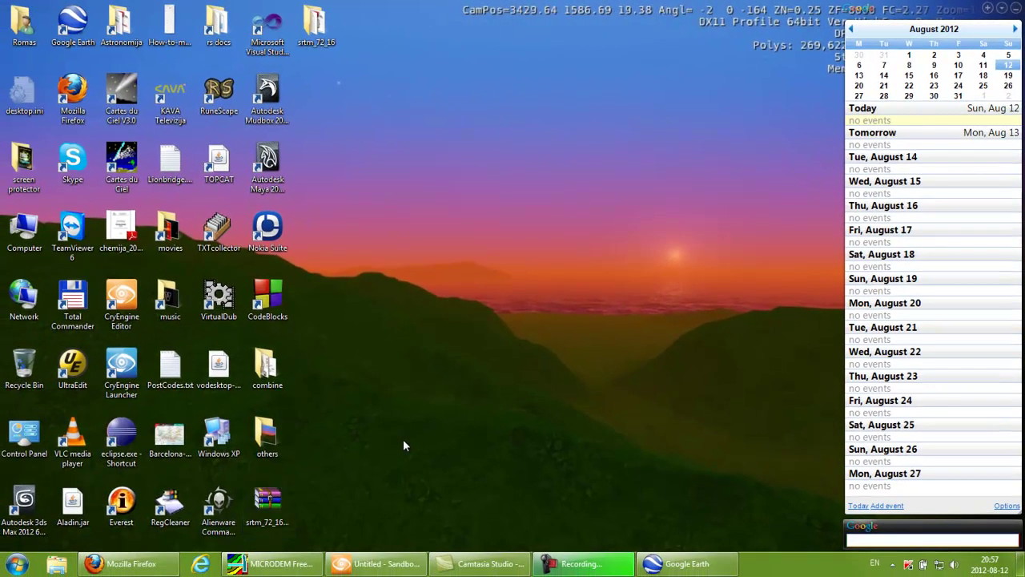
Delete srtm_72_16.zip from the desktop, and open the extracted srtm_72_16 folder with srtm_72_16.asc selected.
key("Delete")
key("Return")
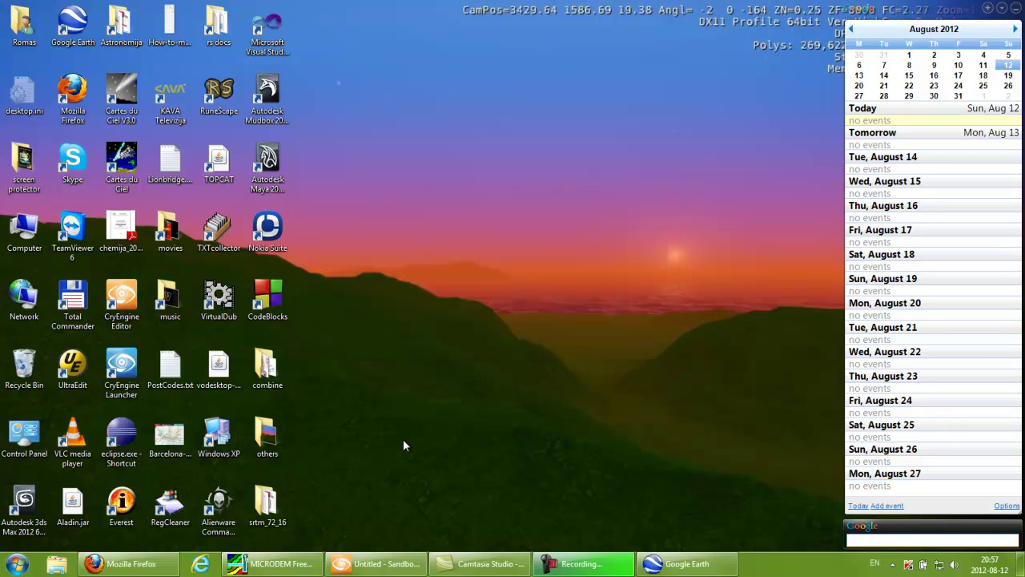
double_click(270, 512)
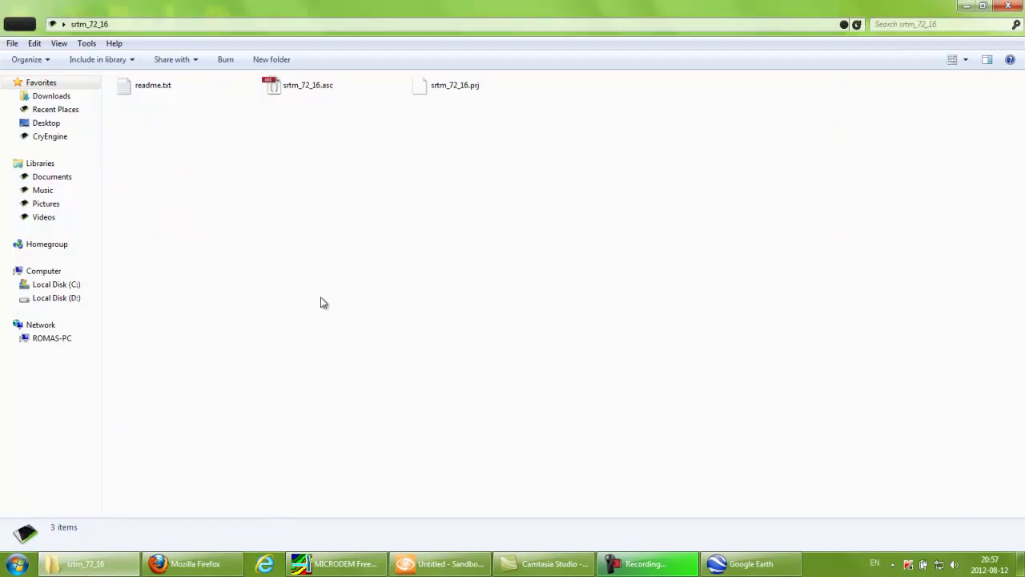
left_click(297, 94)
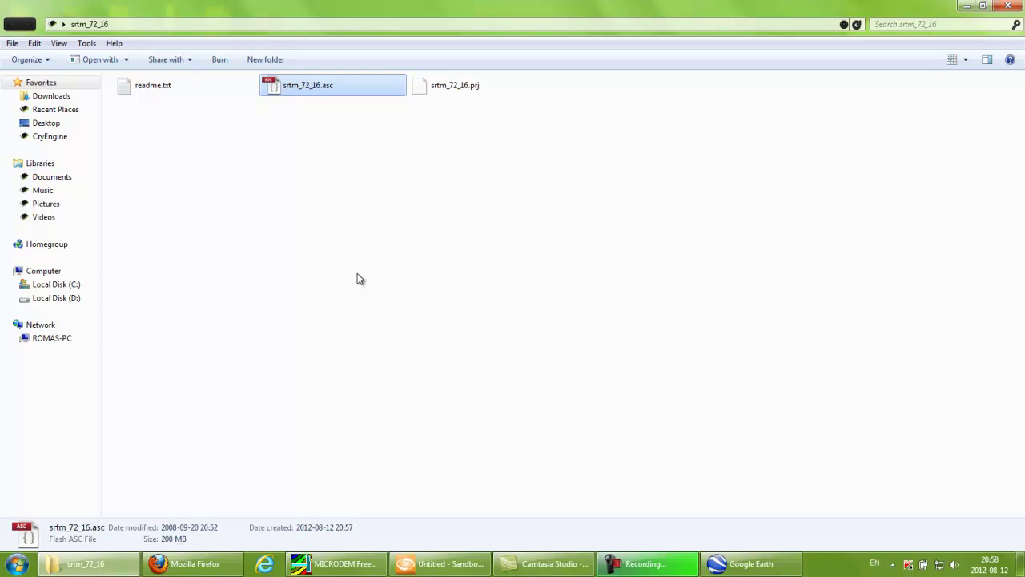
Switch to Google Earth and examine the SRTM tile grid around Vanuatu and across Australia.
left_click(749, 564)
left_click_drag(351, 435, 486, 341)
left_click_drag(371, 392, 522, 390)
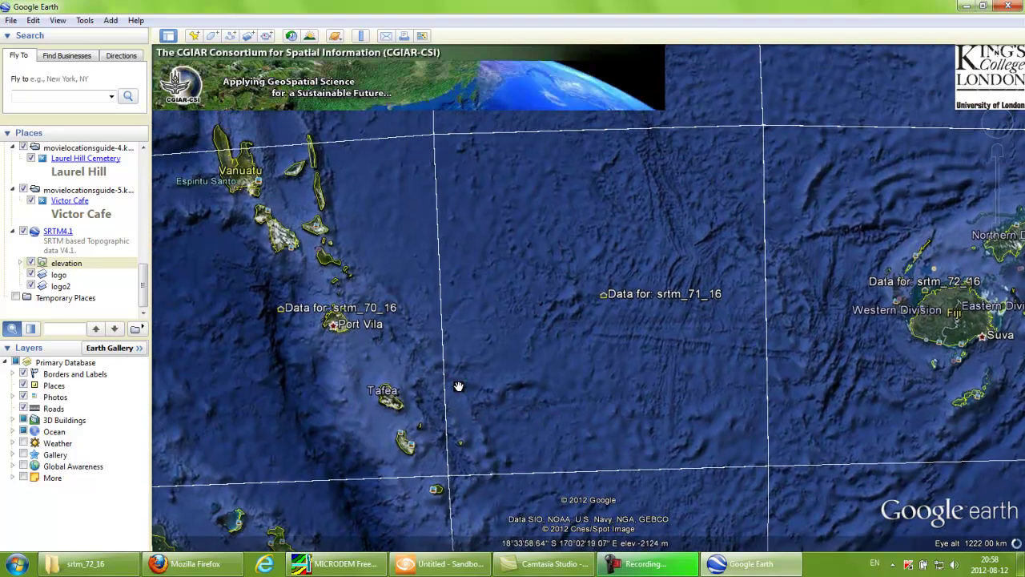
left_click_drag(287, 351, 483, 358)
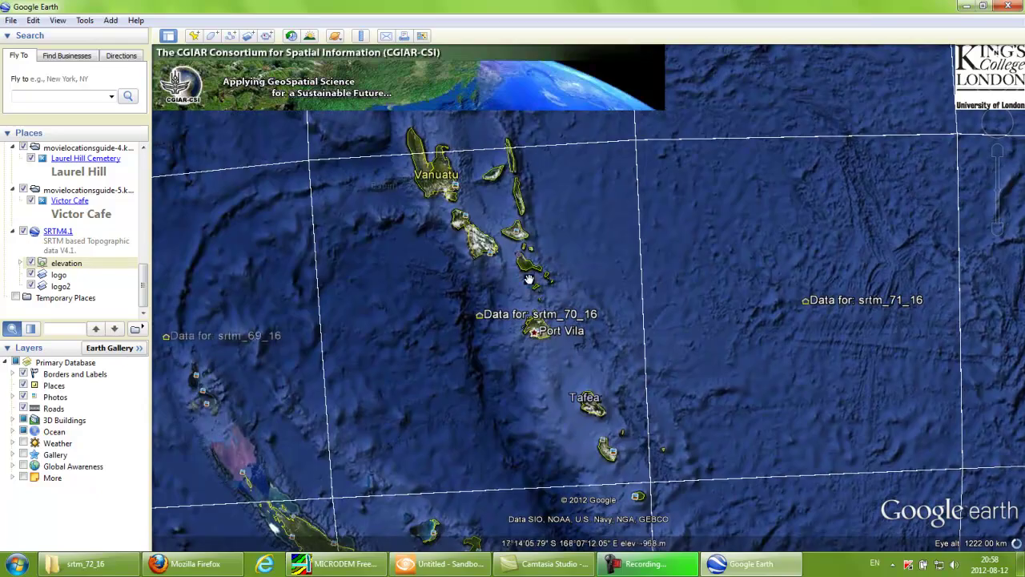
left_click_drag(542, 224, 531, 384)
scroll(544, 372, "down", 6)
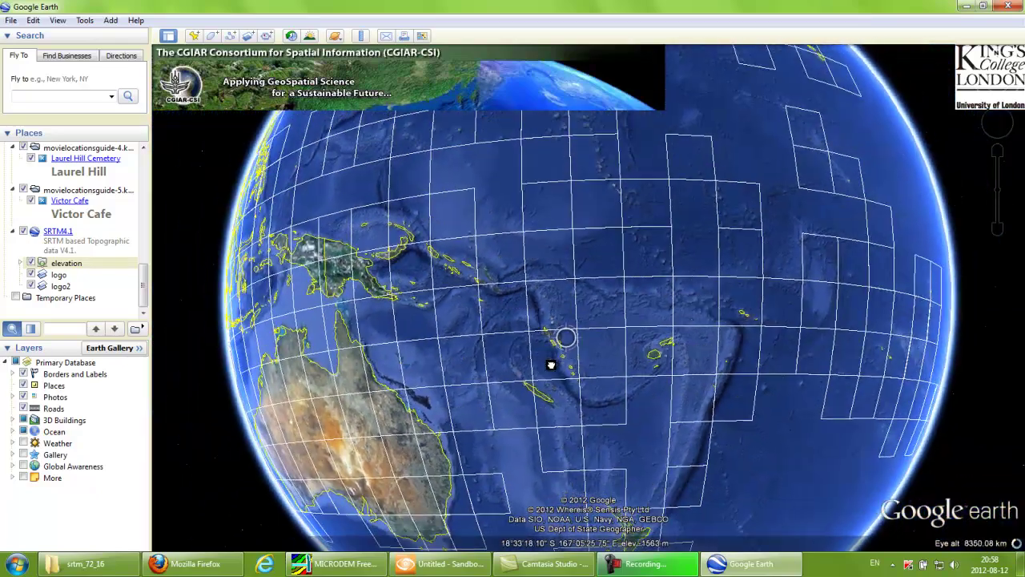
left_click_drag(532, 415, 746, 325)
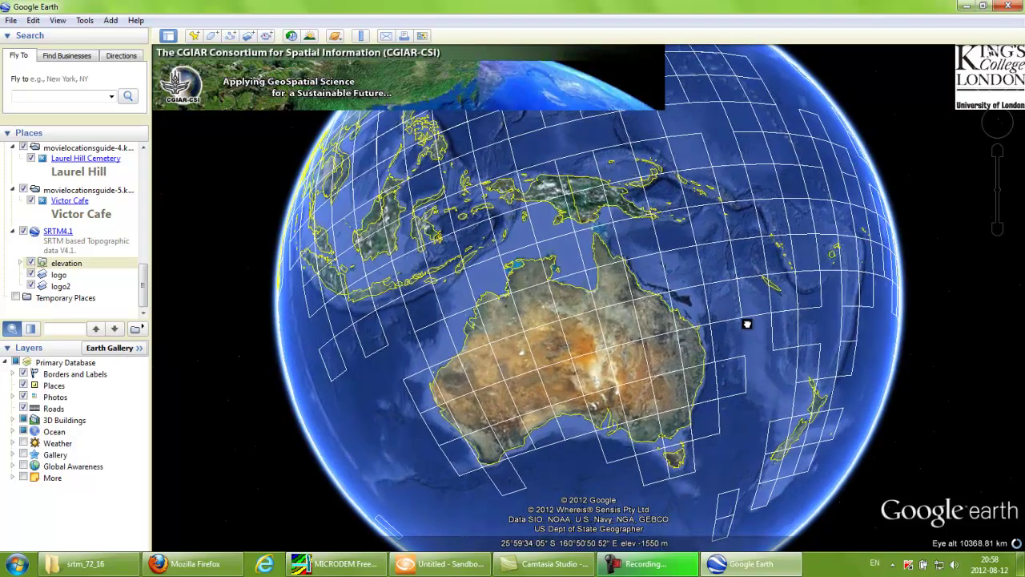
left_click_drag(528, 488, 507, 448)
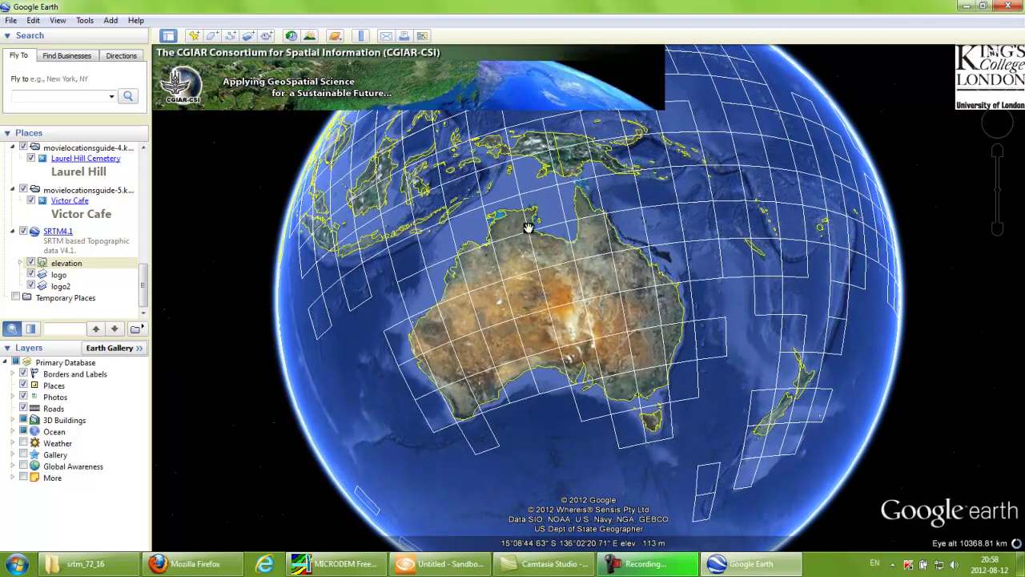
Examine the SRTM tile coverage over India, Arabia and Africa, and minimize Google Earth to return to the srtm_72_16 folder.
mouse_move(360, 355)
left_mouse_down()
mouse_move(542, 355)
mouse_move(812, 403)
mouse_move(480, 353)
mouse_move(719, 319)
left_mouse_up()
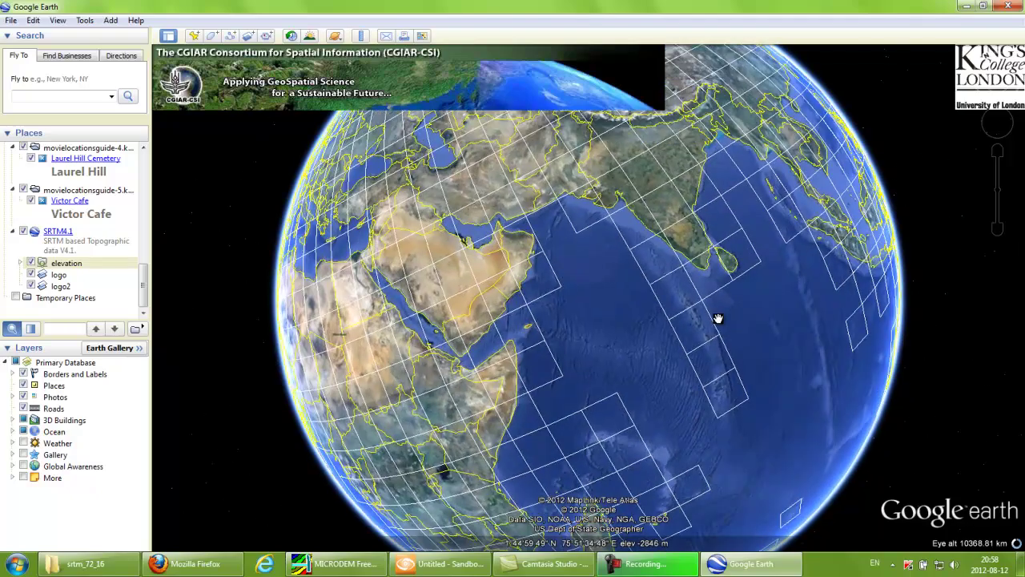
left_click_drag(511, 362, 683, 268)
left_click_drag(579, 443, 669, 272)
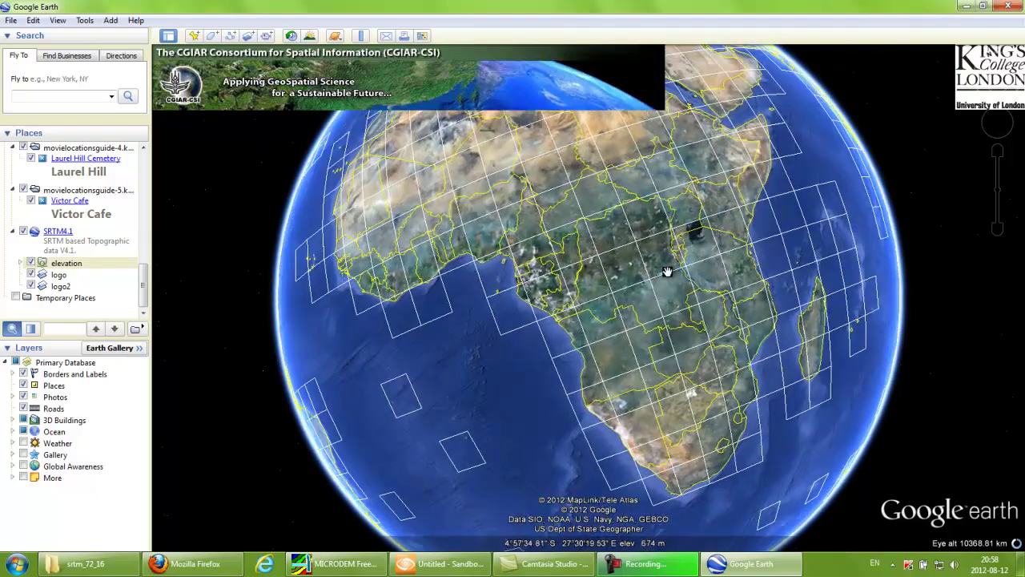
left_click_drag(405, 337, 588, 275)
left_click_drag(761, 403, 665, 439)
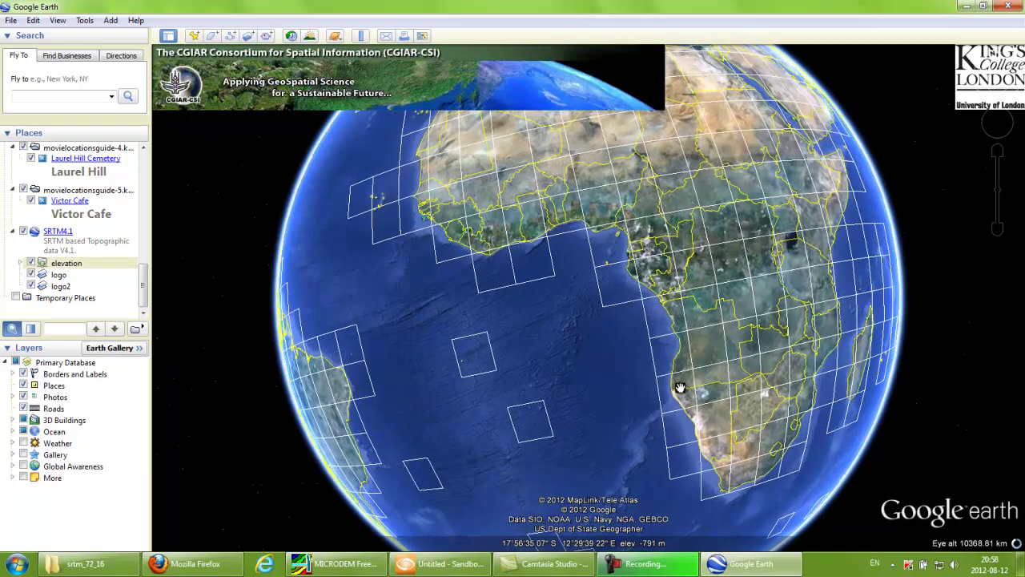
left_click_drag(721, 319, 650, 375)
left_click_drag(663, 276, 604, 323)
left_click_drag(788, 338, 532, 324)
left_click_drag(763, 332, 612, 331)
left_click_drag(757, 331, 558, 359)
left_click(966, 7)
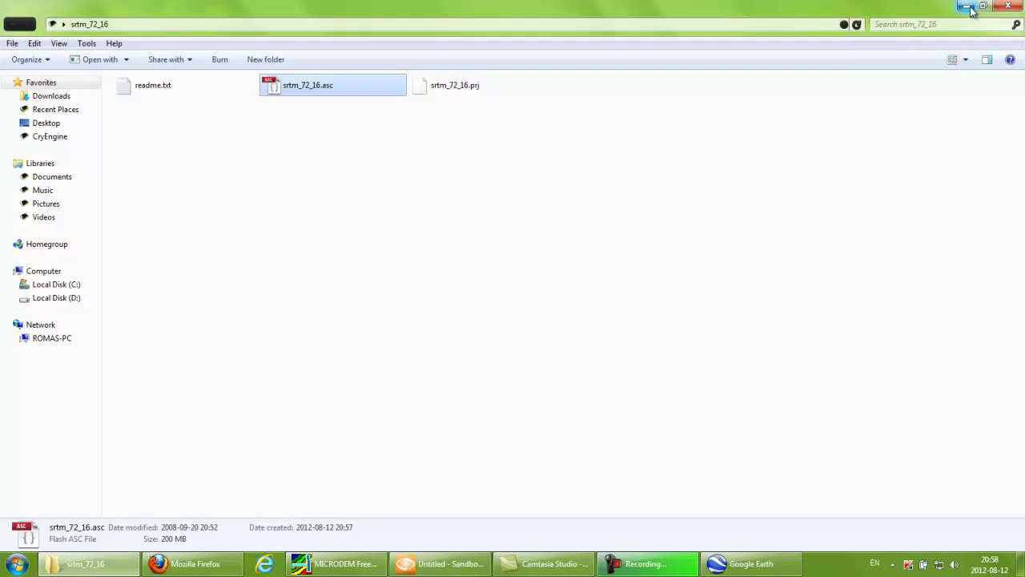
Switch to MICRODEM and look through its commands for opening DEMs, images and maps.
left_click(228, 273)
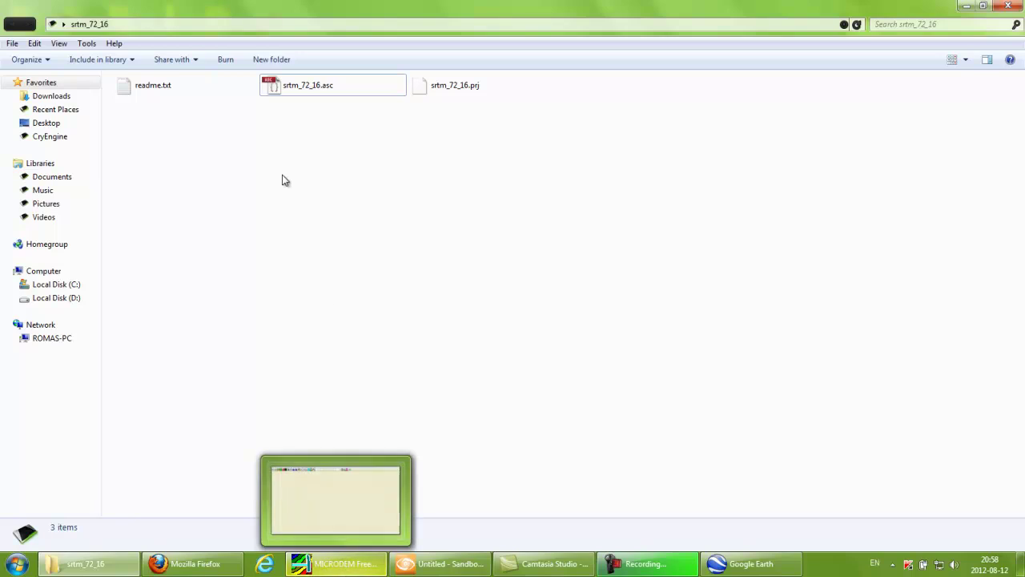
left_click(336, 564)
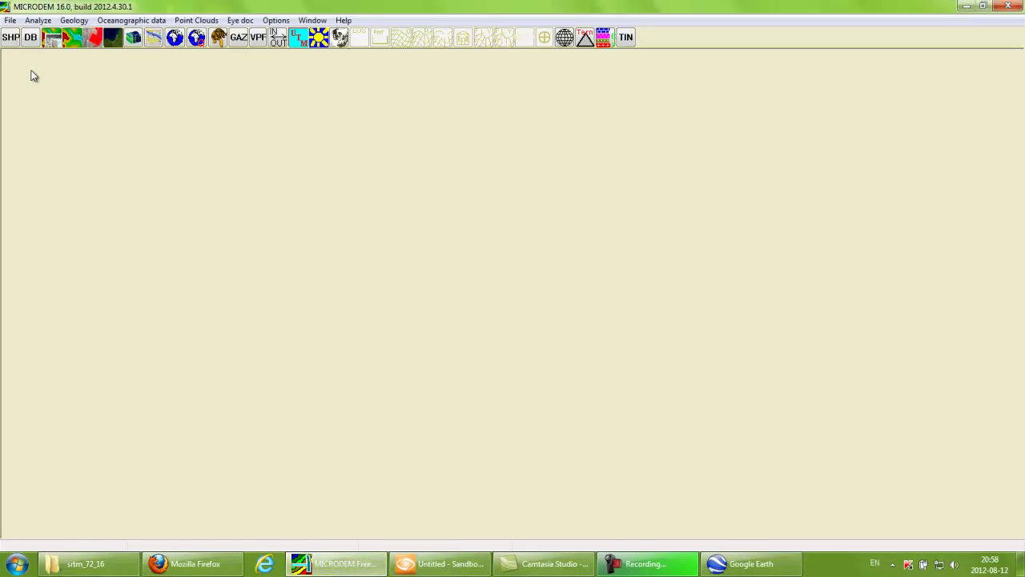
left_click(10, 23)
left_click(30, 35)
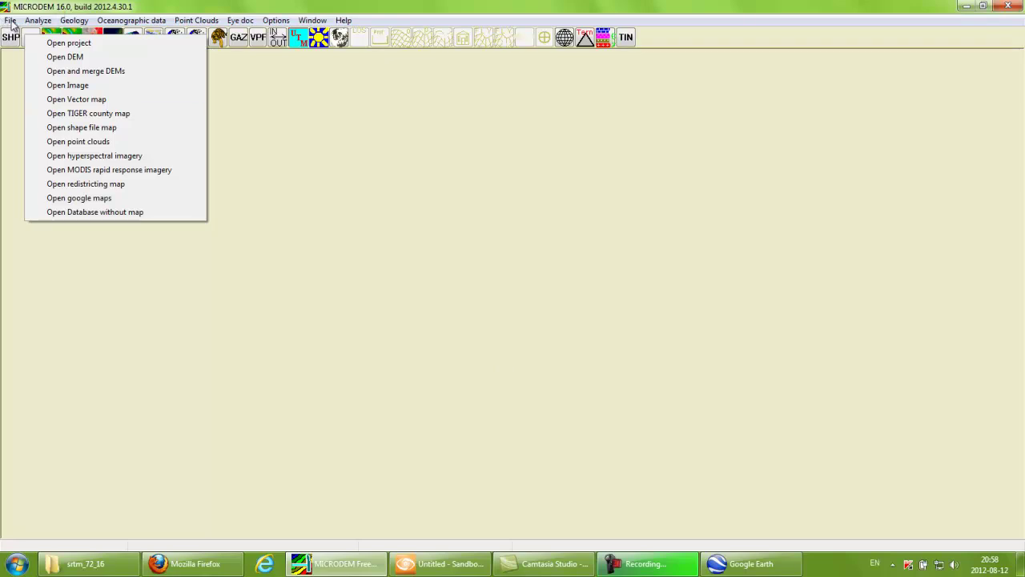
left_click(269, 308)
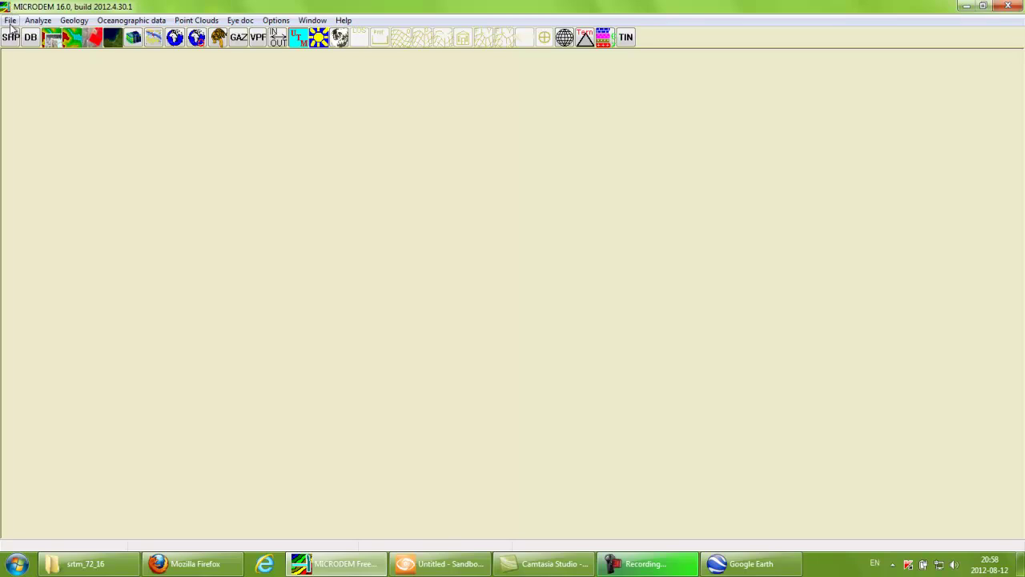
left_click(11, 22)
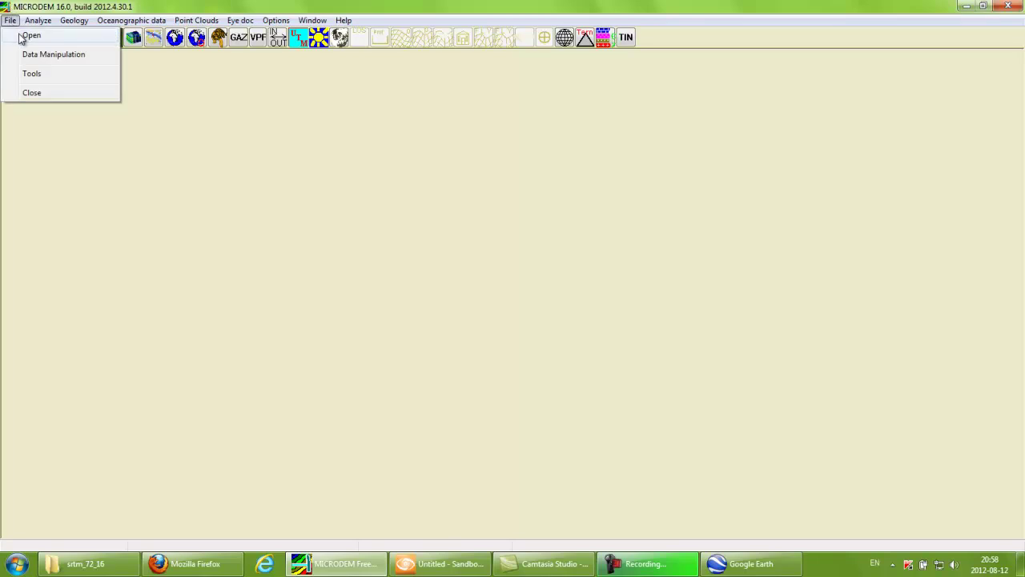
left_click(25, 36)
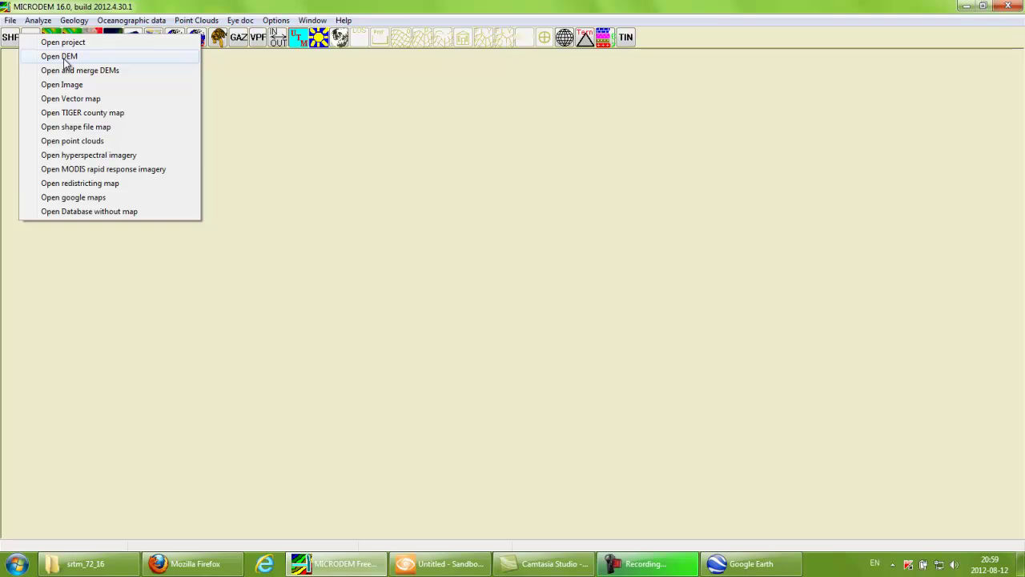
Switch to Google Earth and examine the tile coverage around the globe from Africa across the Americas to the Pacific.
left_click(742, 571)
left_click_drag(534, 453, 570, 446)
left_click_drag(328, 300, 451, 296)
left_click_drag(378, 309, 577, 232)
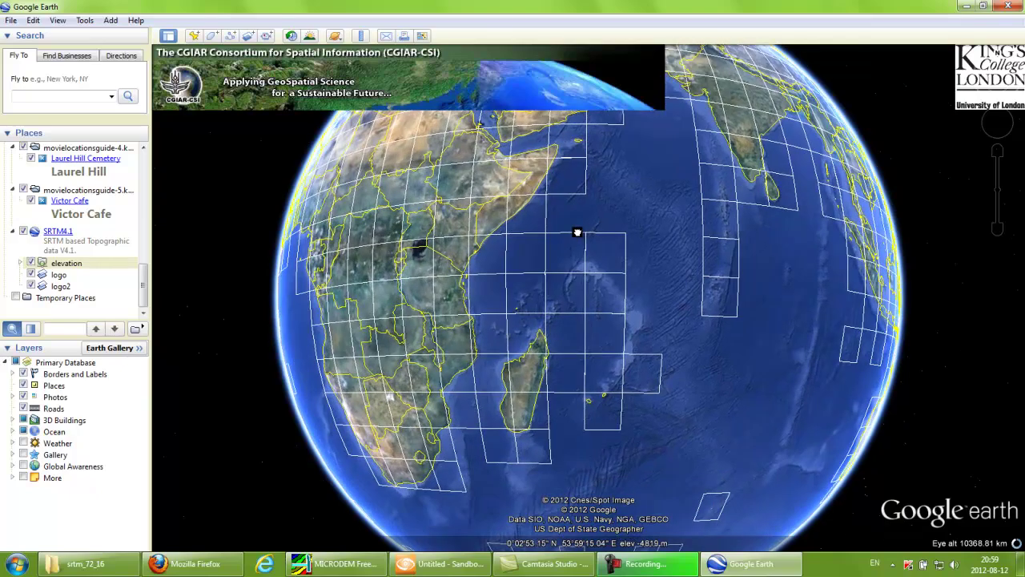
left_click_drag(532, 335, 657, 274)
left_click_drag(457, 304, 779, 308)
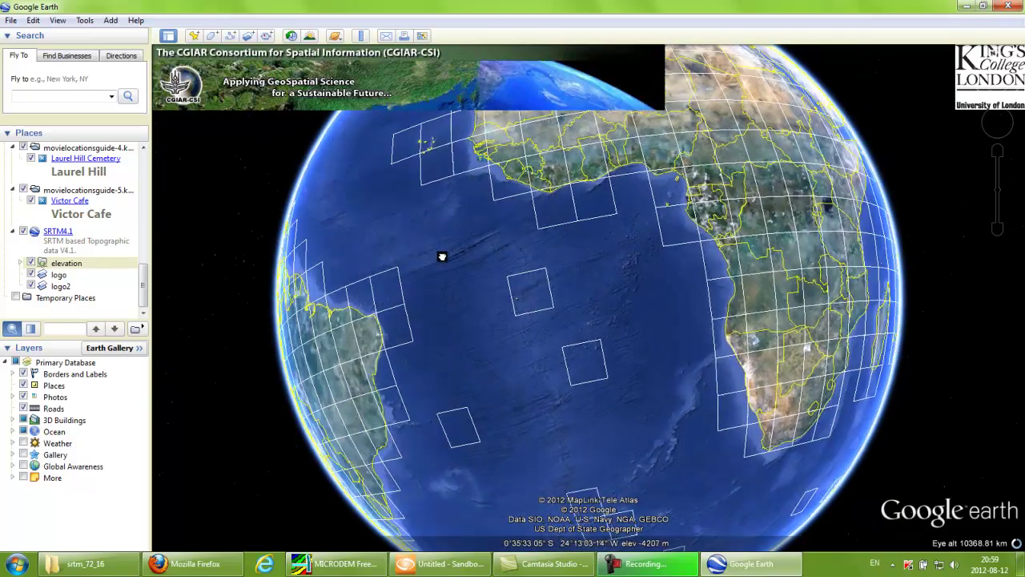
left_click_drag(442, 256, 689, 318)
left_click_drag(547, 201, 870, 211)
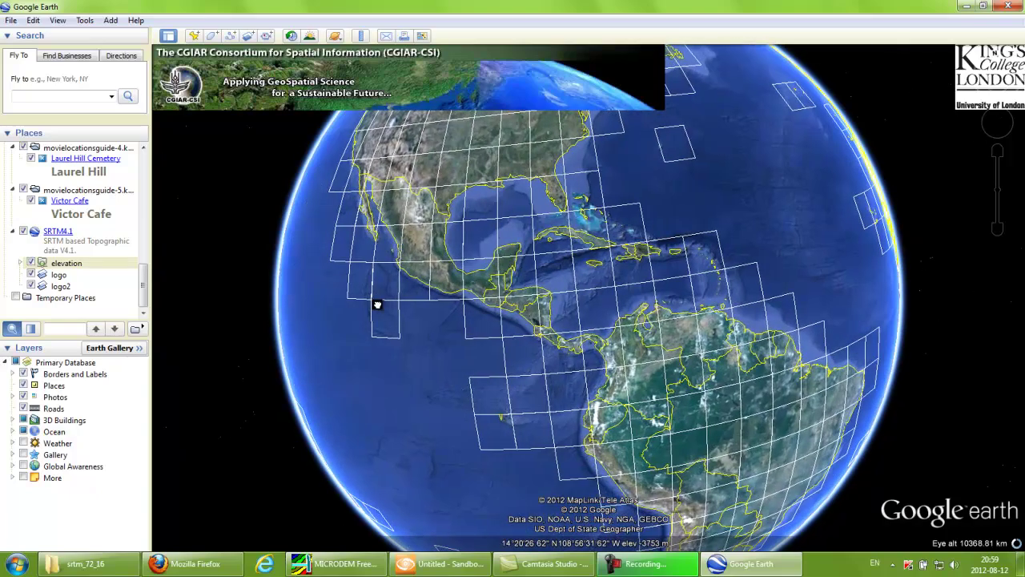
left_click_drag(377, 291, 660, 290)
left_click_drag(484, 321, 746, 318)
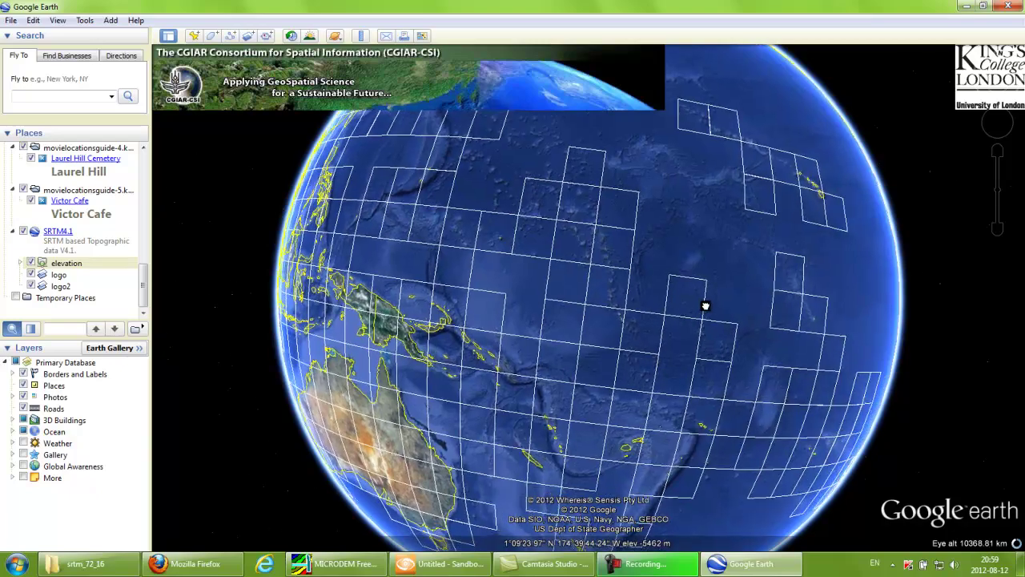
Examine the SRTM tiles around Hawaii and the tile boundaries crossing New Britain and the Solomon Sea islands, and return to MICRODEM.
scroll(601, 233, "up", 5)
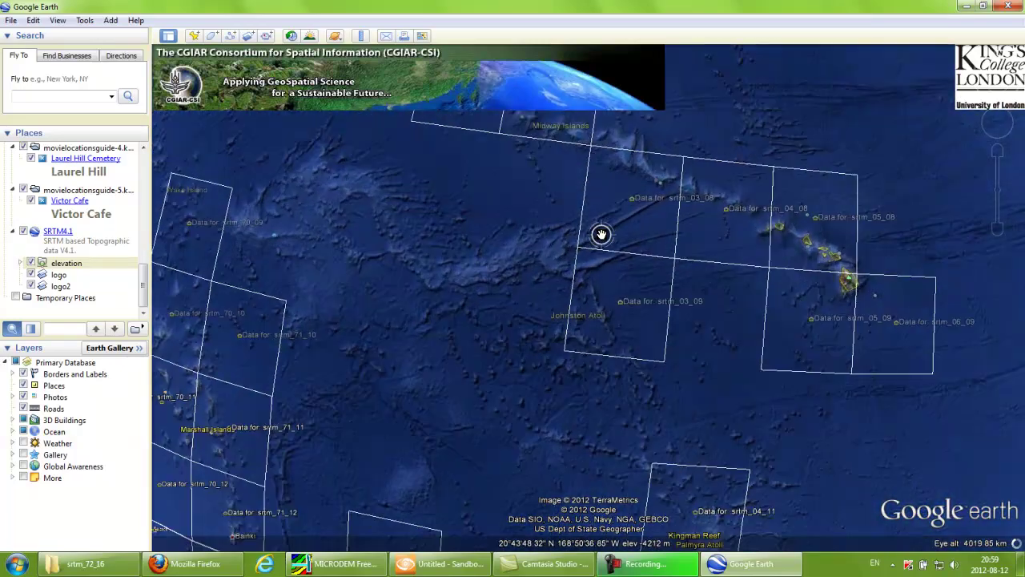
left_click_drag(601, 234, 586, 424)
left_click_drag(425, 299, 750, 189)
left_click_drag(442, 349, 552, 268)
left_click_drag(553, 327, 610, 219)
left_click_drag(555, 345, 609, 209)
left_click_drag(584, 280, 575, 248)
scroll(596, 308, "down", 4)
left_click_drag(830, 403, 834, 337)
left_click_drag(470, 356, 648, 315)
left_click_drag(505, 425, 564, 343)
scroll(564, 337, "up", 5)
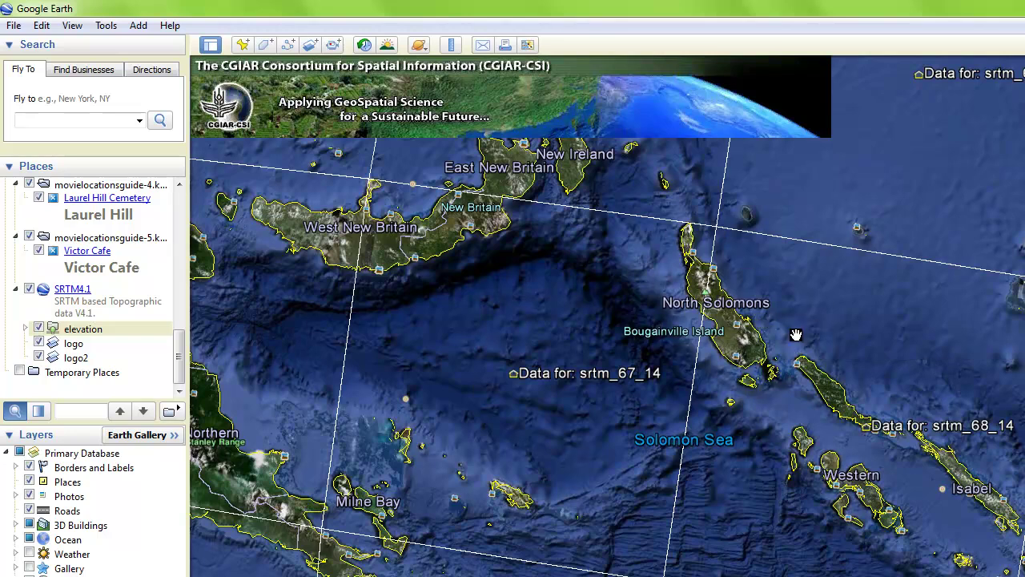
left_click_drag(519, 457, 556, 446)
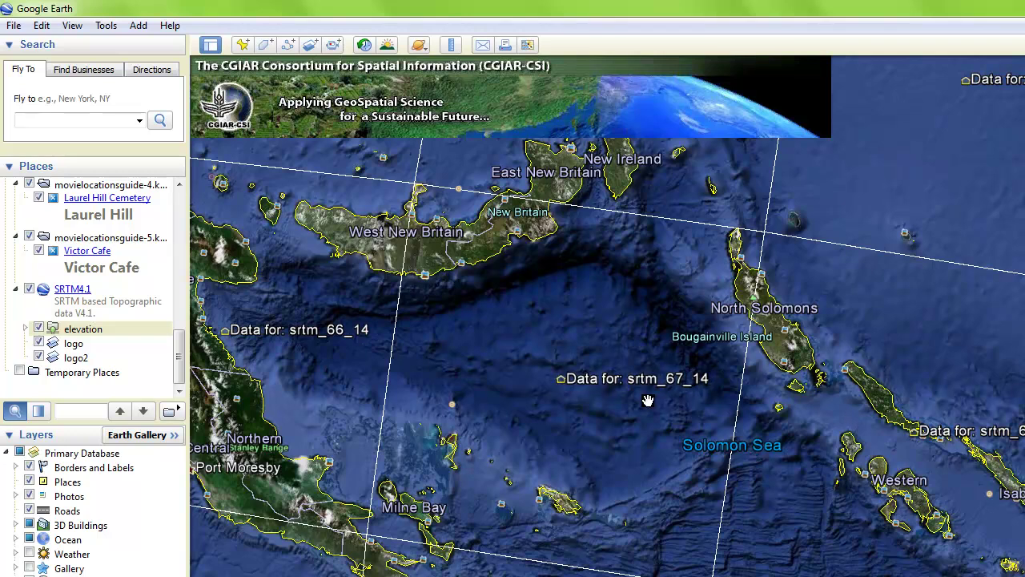
left_click_drag(603, 428, 588, 465)
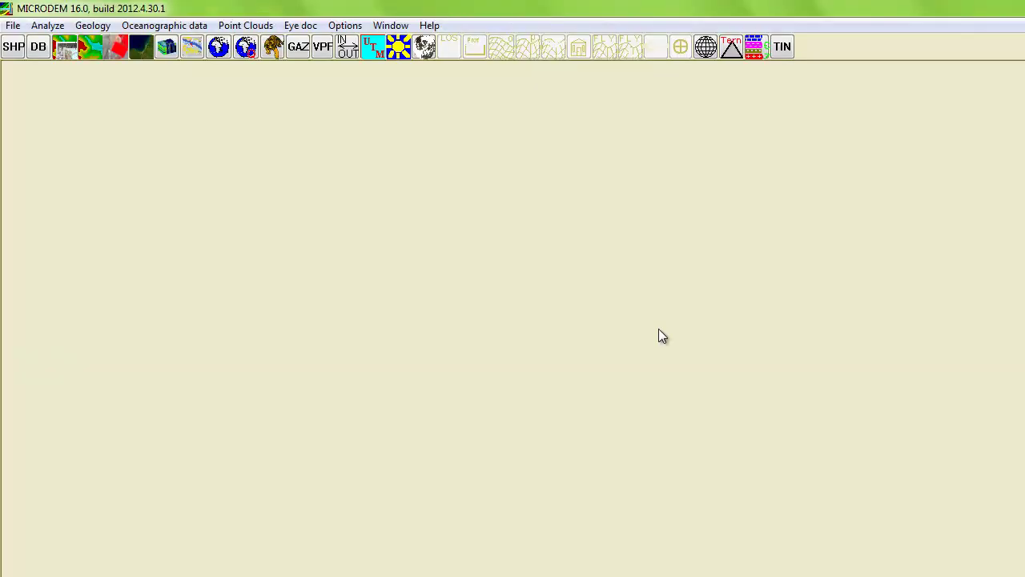
Open srtm_72_16.asc from the srtm_72_16 folder on the desktop as a DEM.
left_click(13, 25)
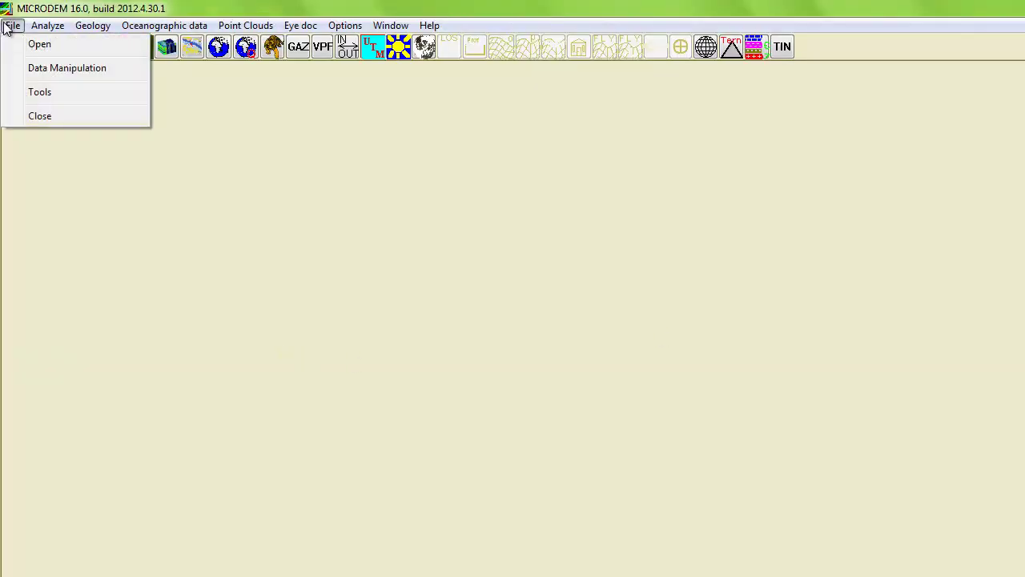
left_click(18, 45)
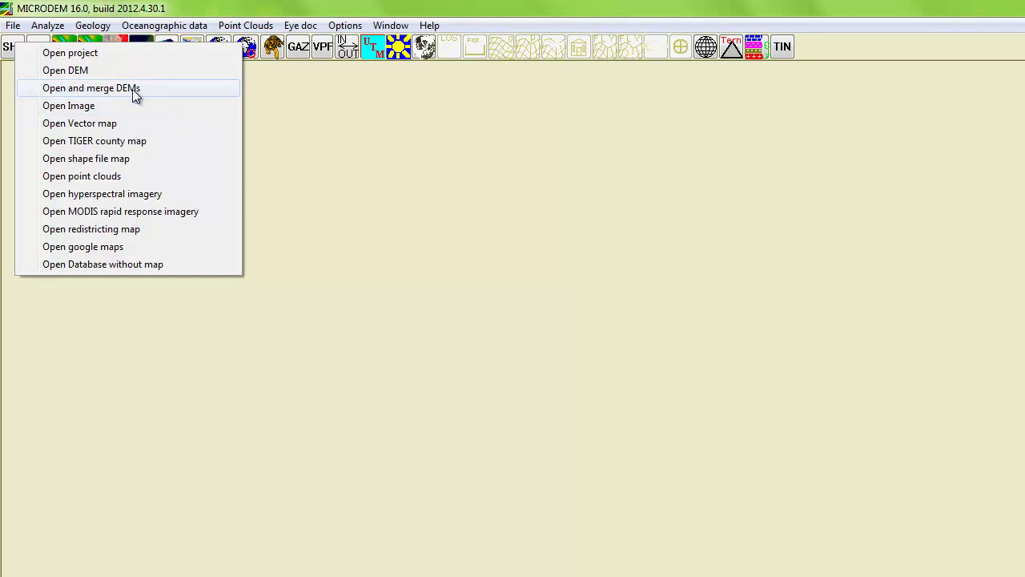
left_click(79, 72)
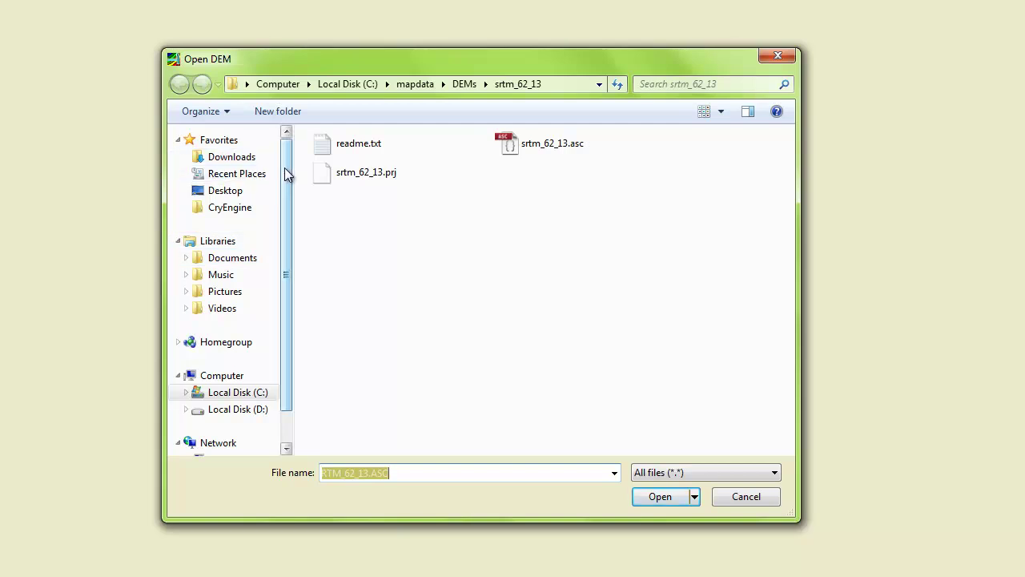
left_click_drag(279, 279, 446, 77)
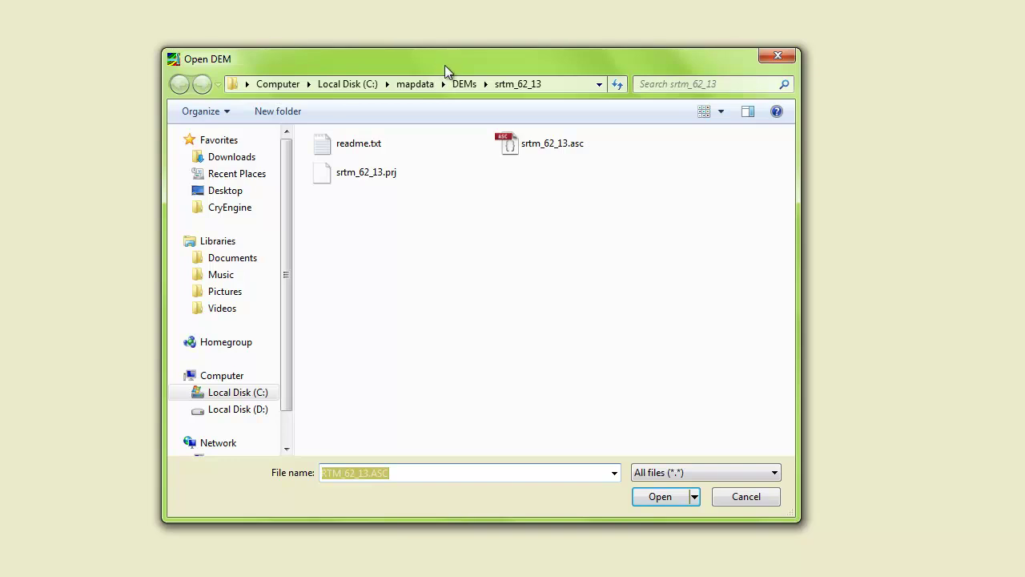
left_click(226, 192)
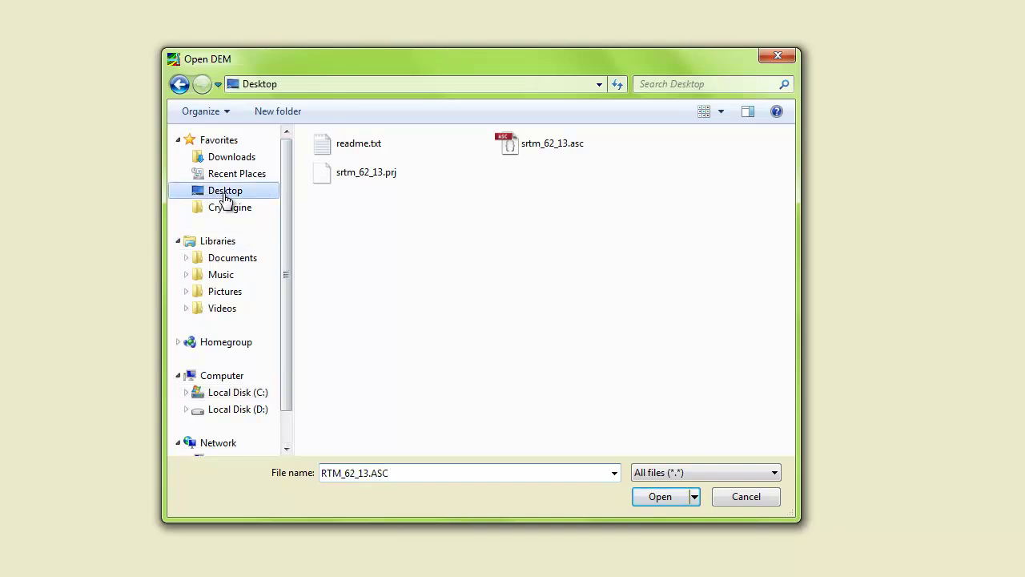
scroll(786, 199, "down", 4)
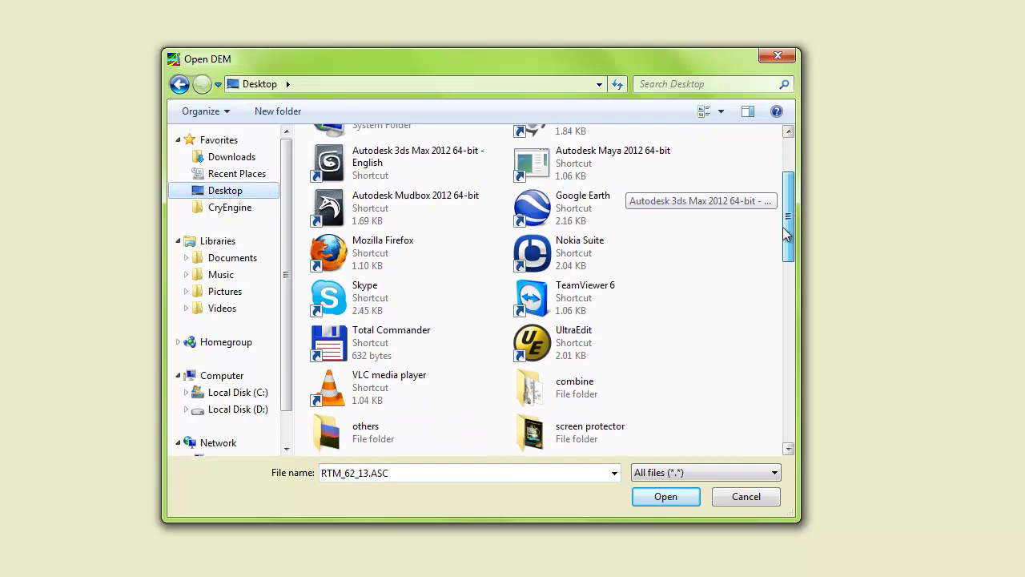
left_click_drag(785, 240, 768, 169)
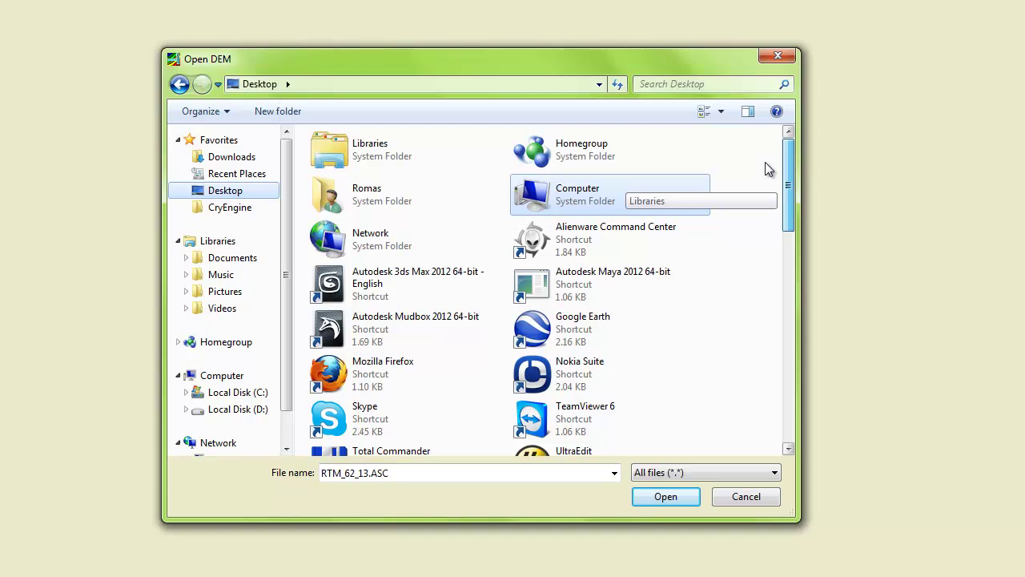
scroll(765, 161, "down", 5)
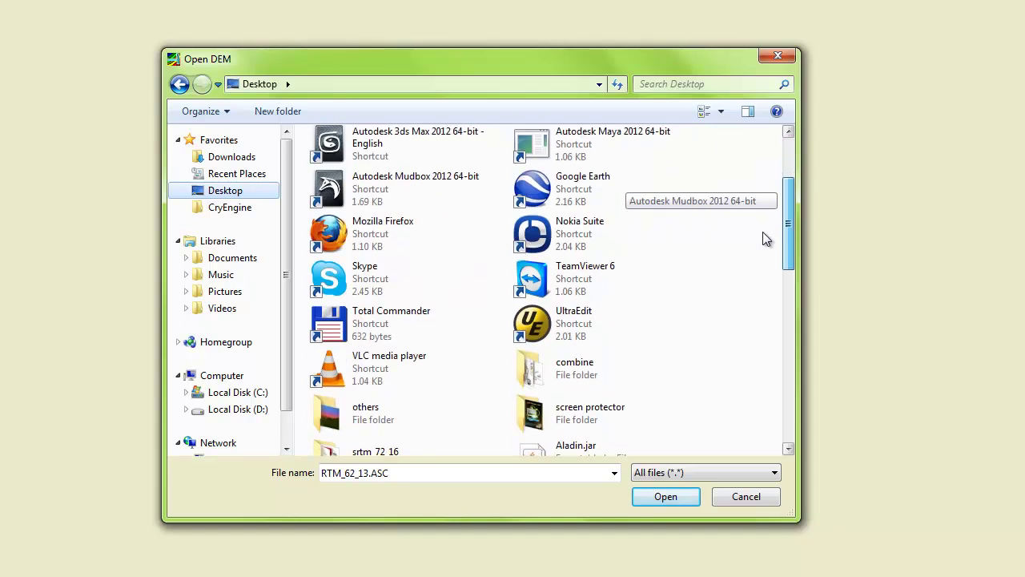
scroll(763, 269, "down", 1)
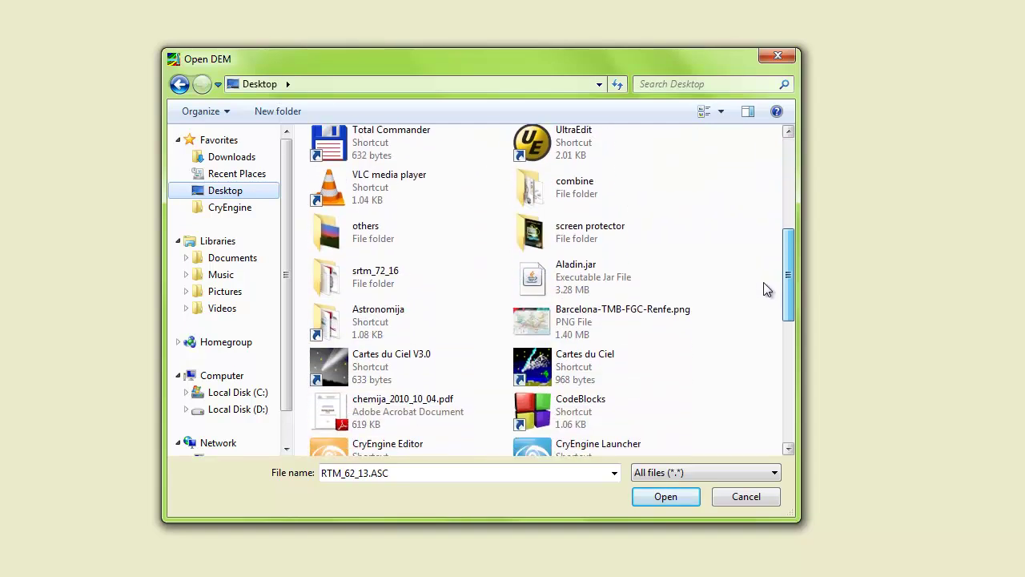
double_click(369, 276)
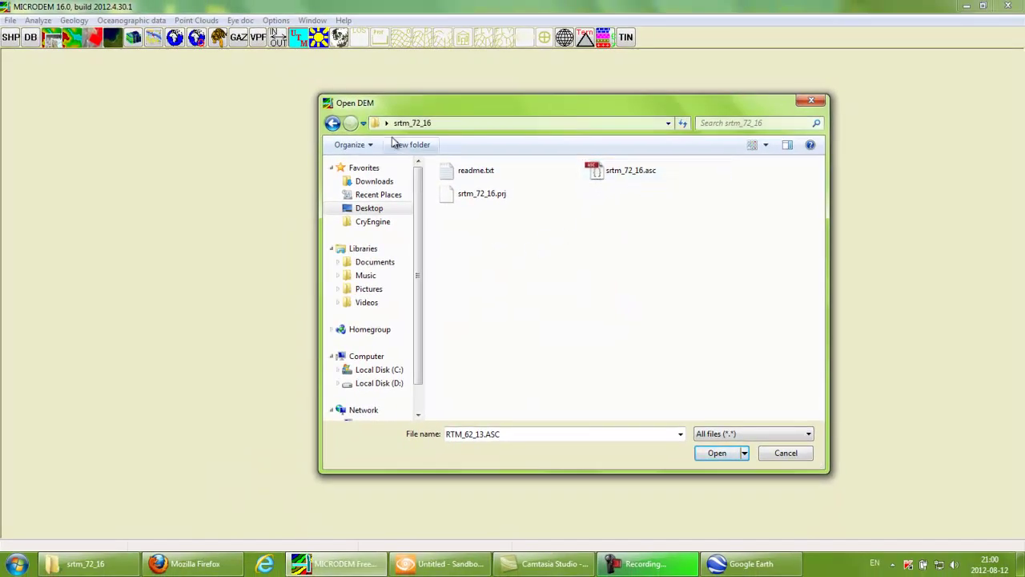
left_click(641, 178)
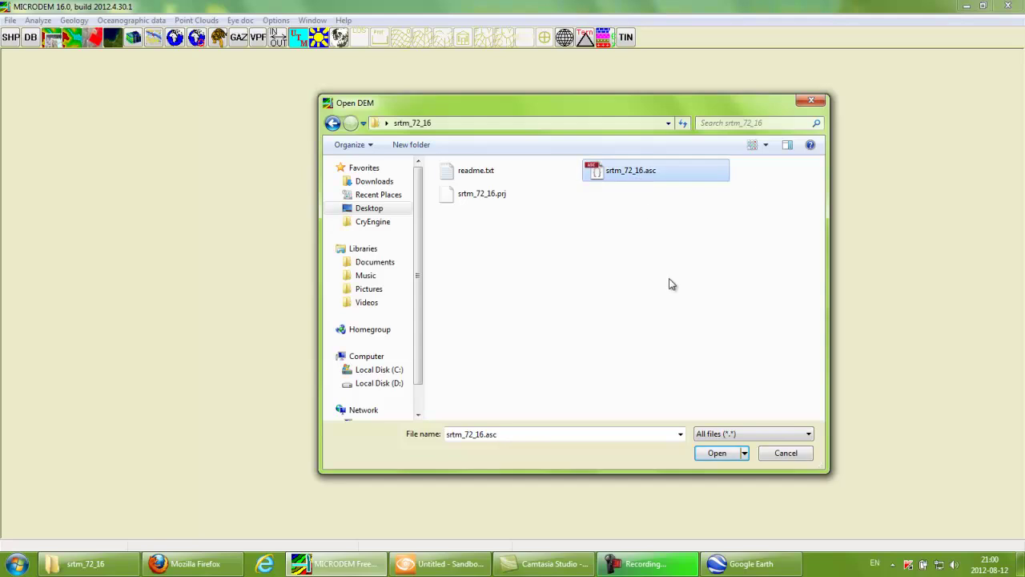
left_click(720, 453)
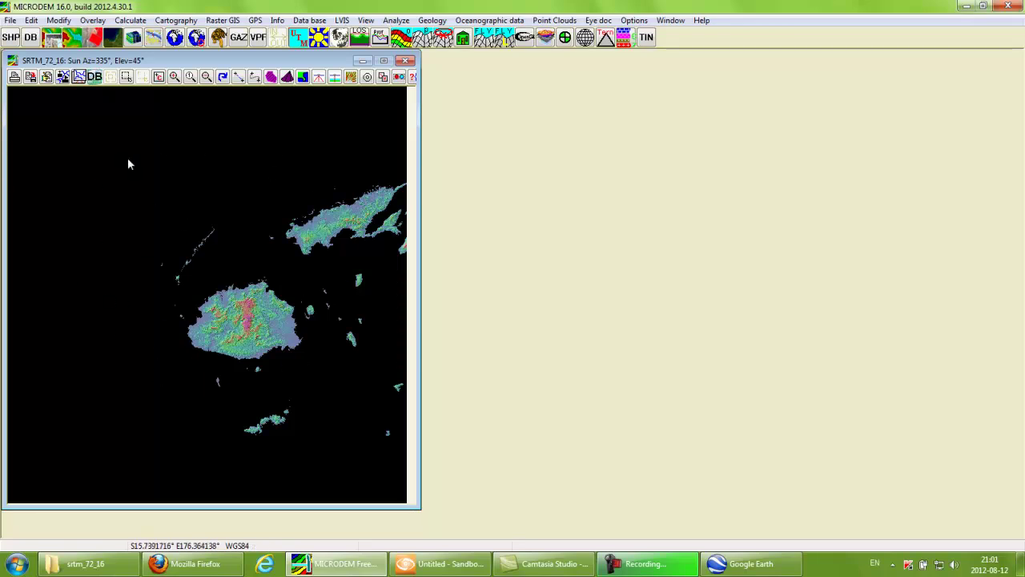
left_click(57, 23)
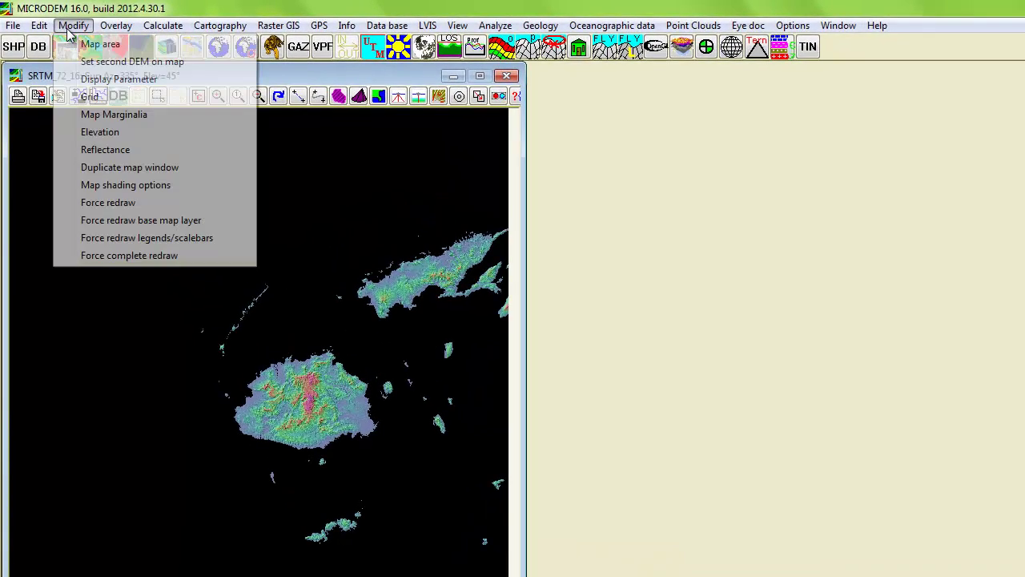
left_click(110, 138)
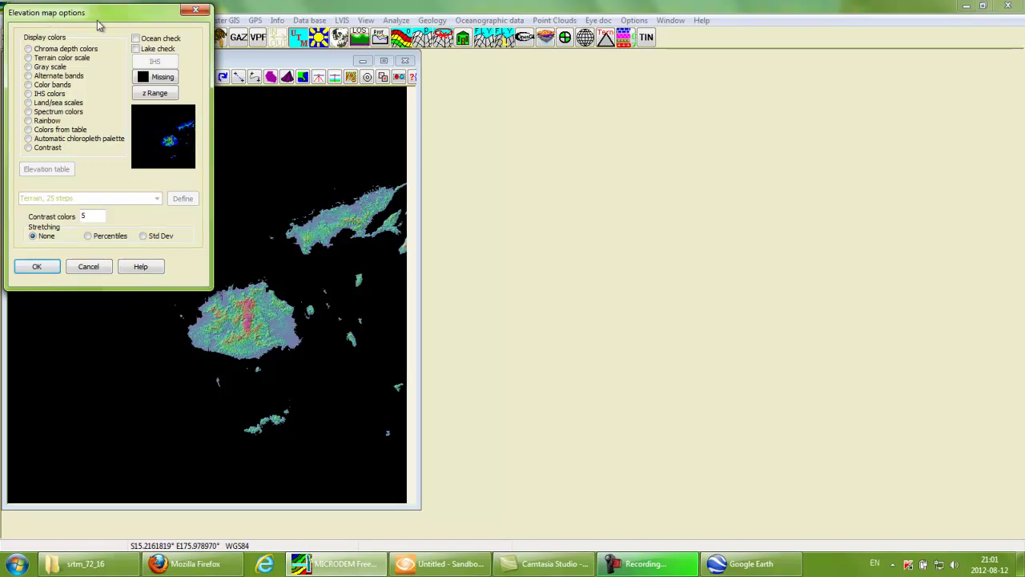
left_click(195, 10)
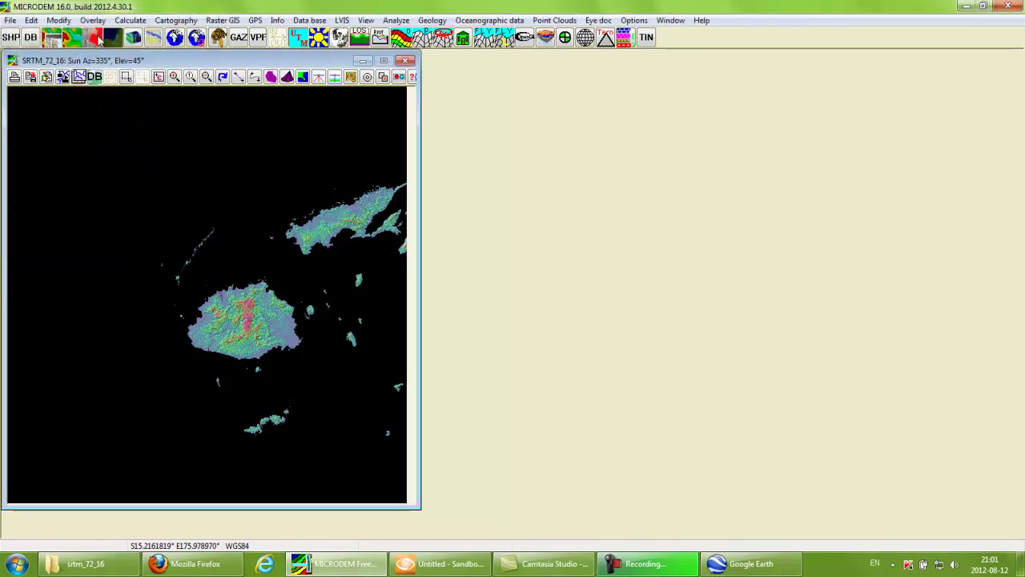
Set the elevation map's display colors to Gray scale, check the z range used for coloring, and apply the options.
left_click(56, 21)
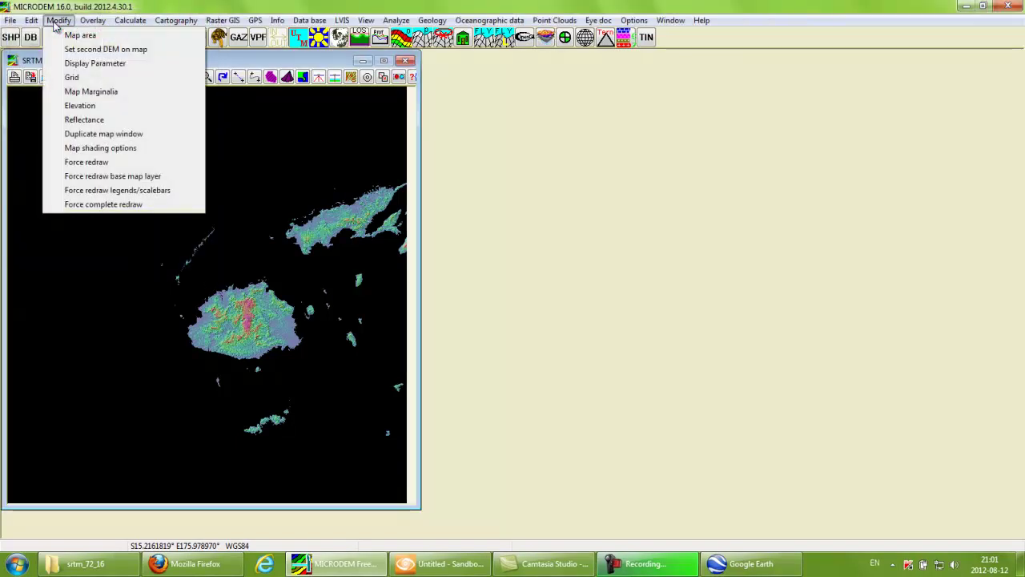
left_click(80, 107)
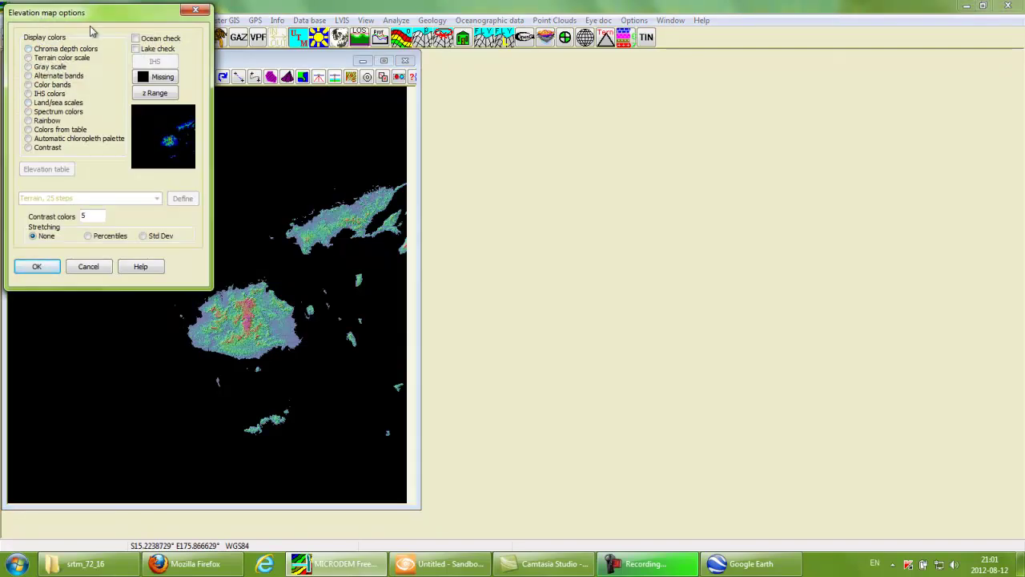
left_click(29, 68)
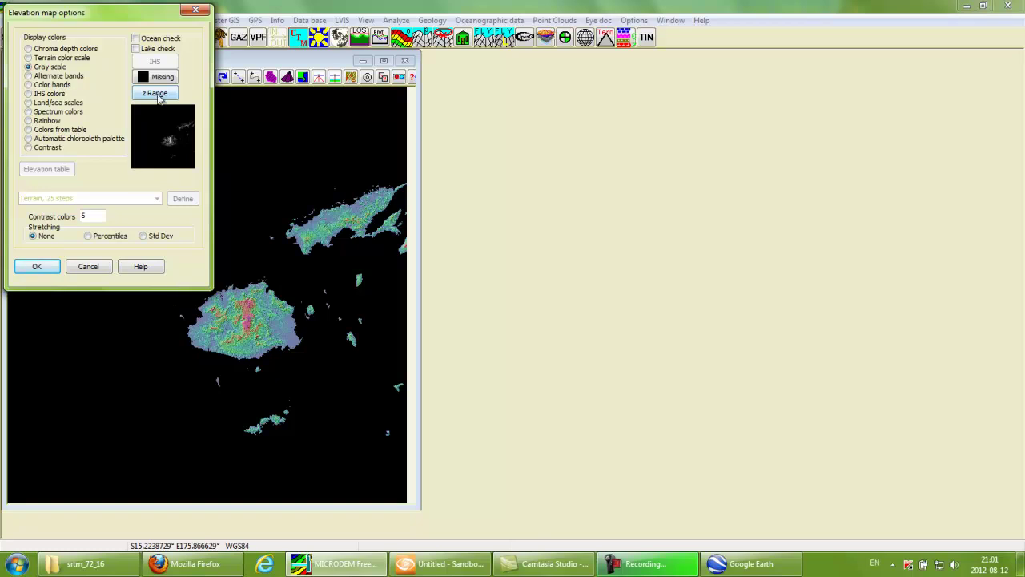
left_click(156, 94)
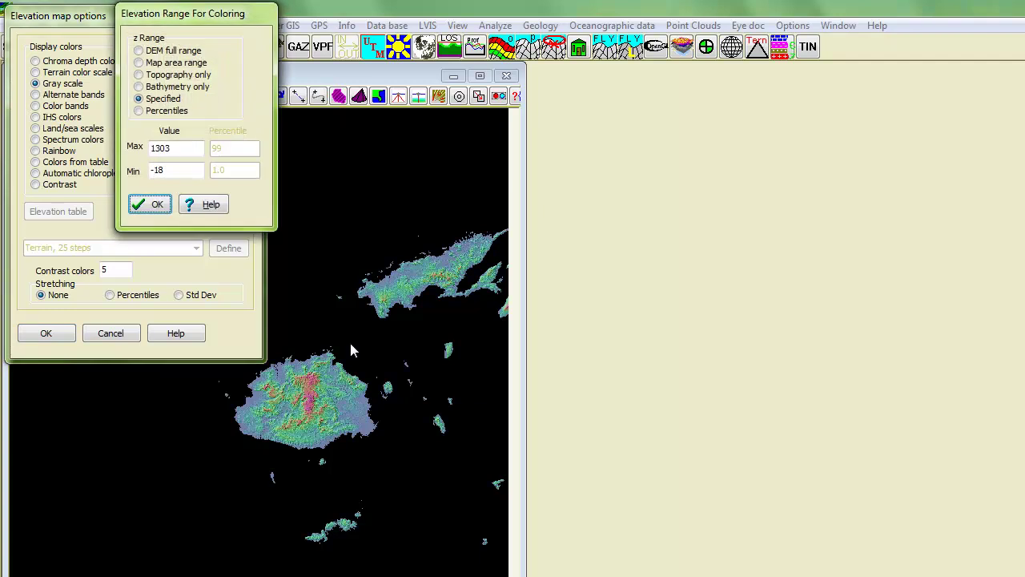
left_click_drag(190, 14, 506, 59)
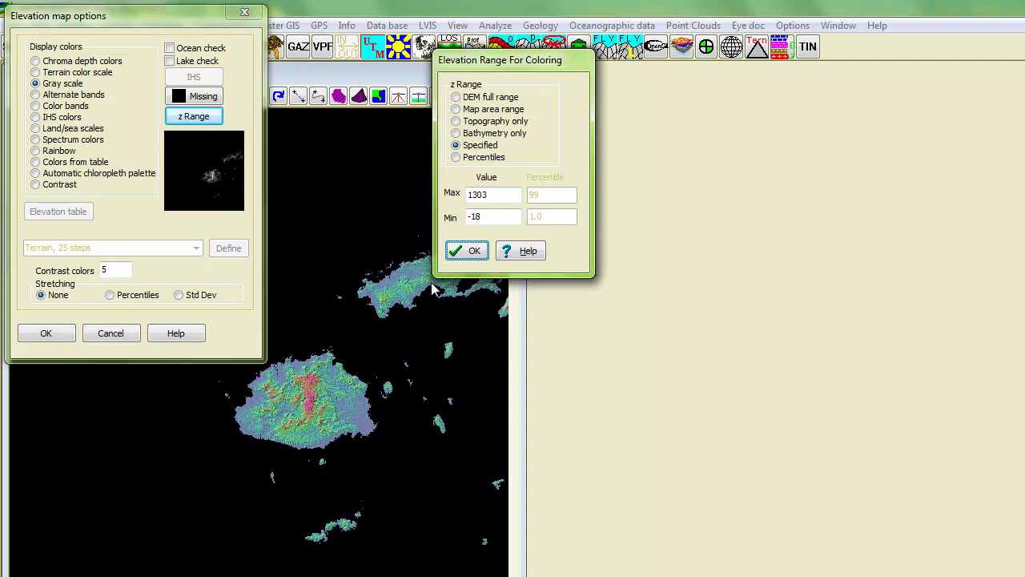
left_click(474, 219)
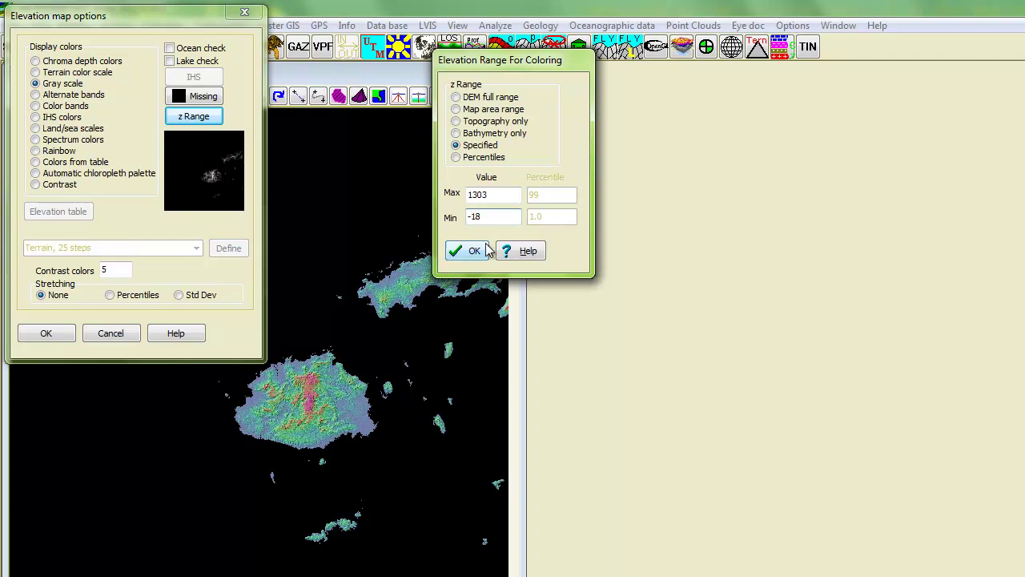
type("2")
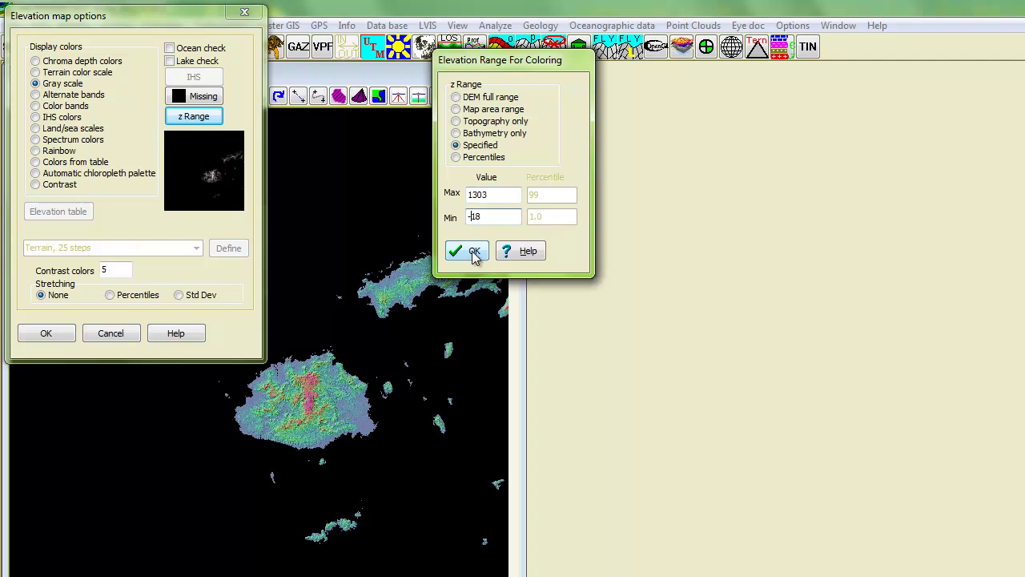
left_click(473, 253)
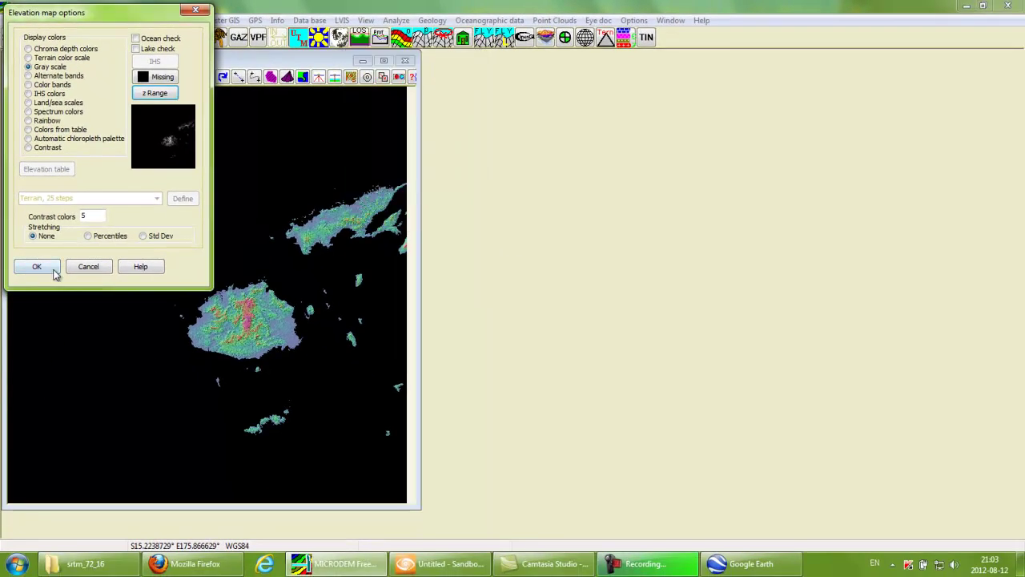
left_click(51, 269)
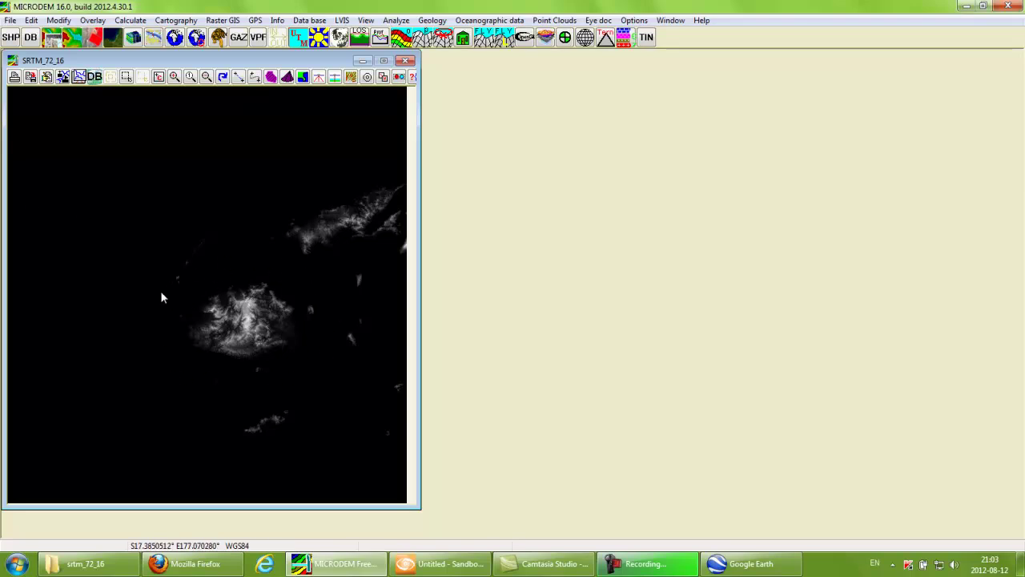
Subset the map to a rectangle around the large central island and enlarge it to full DEM resolution.
left_click(127, 80)
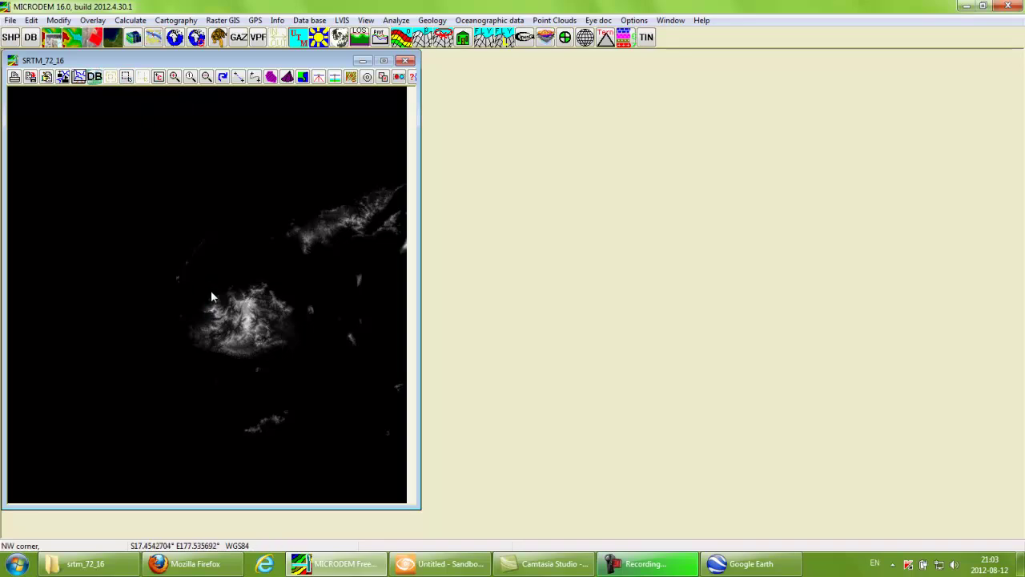
left_click_drag(171, 267, 307, 378)
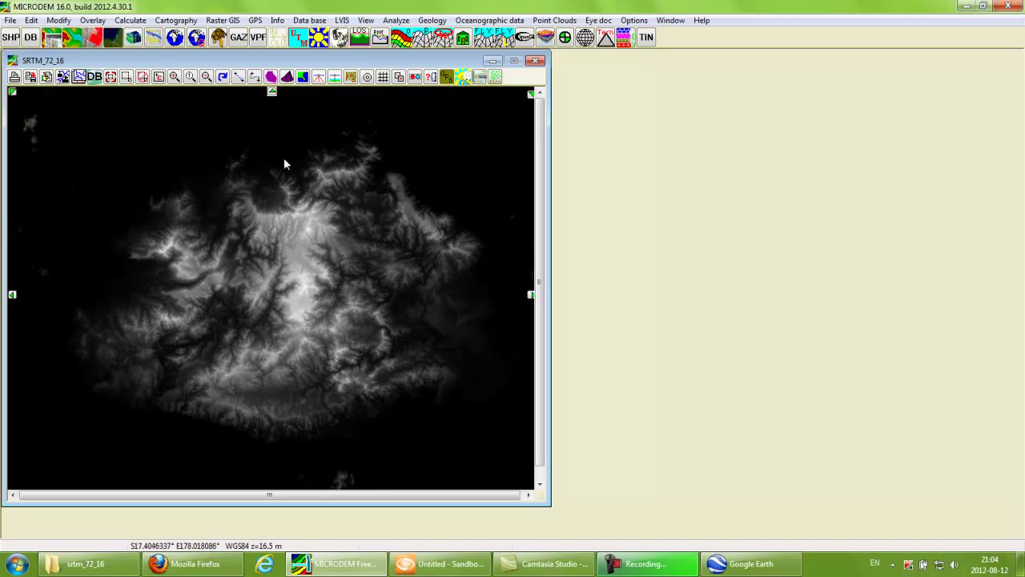
left_click(191, 77)
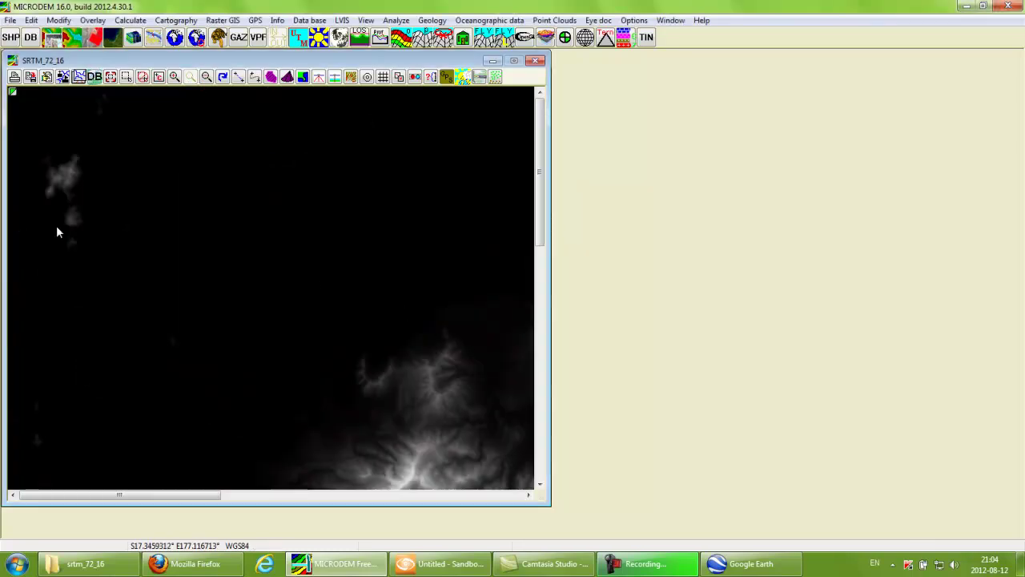
Save the map as a screen-scale grayscale GEOTIFF named 1 on the desktop.
left_click(11, 21)
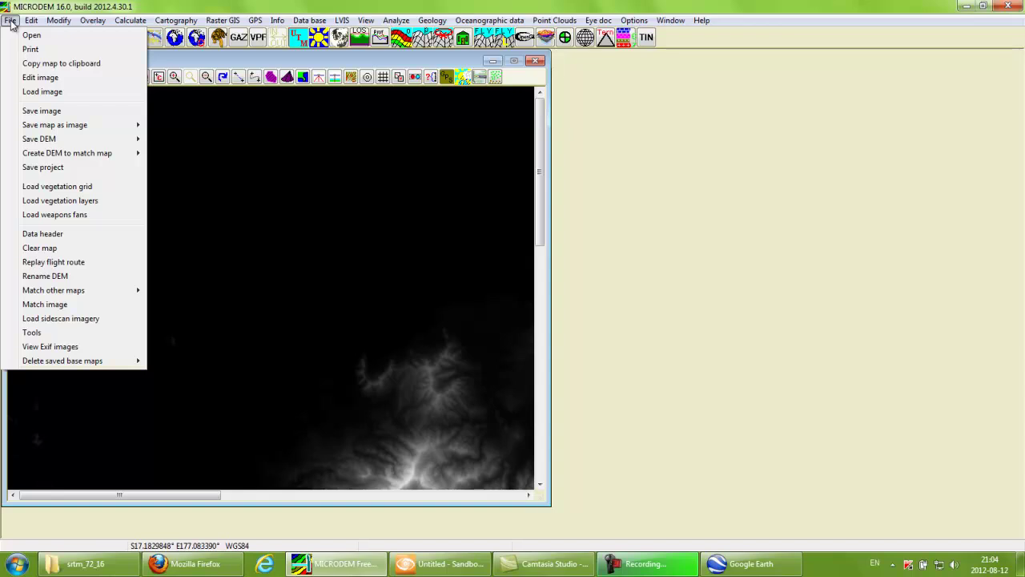
mouse_move(35, 126)
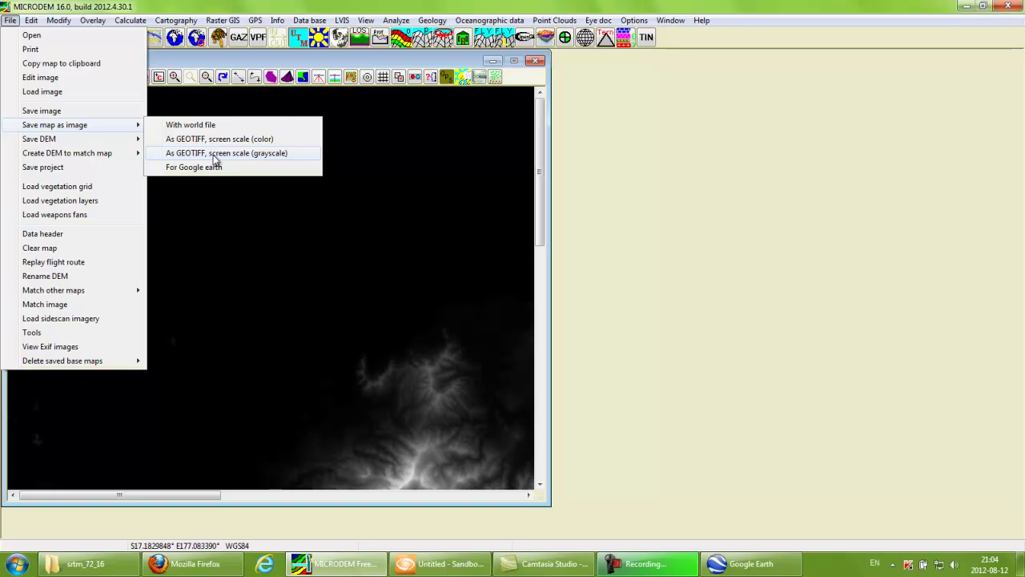
left_click(267, 155)
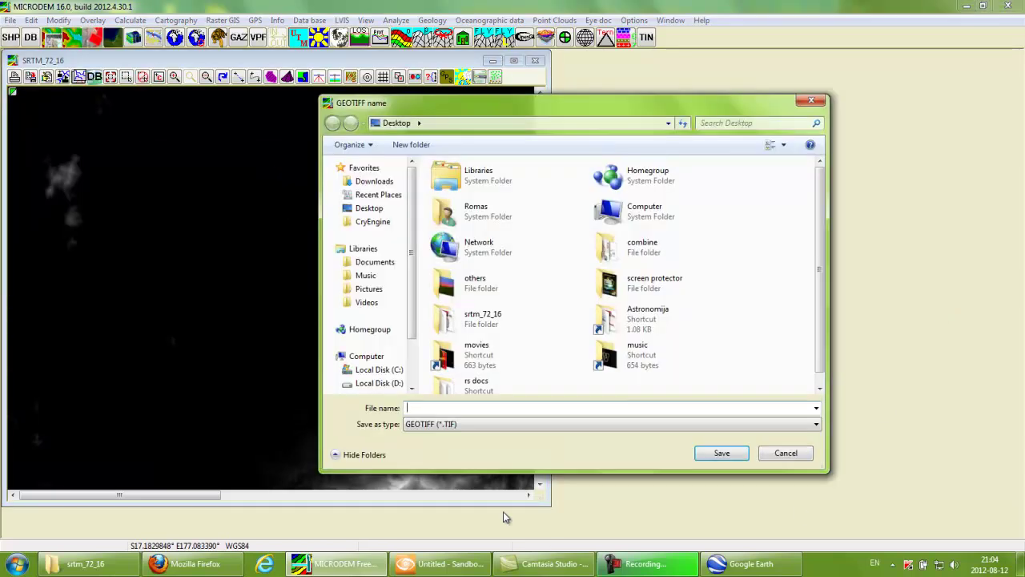
scroll(818, 301, "down", 1)
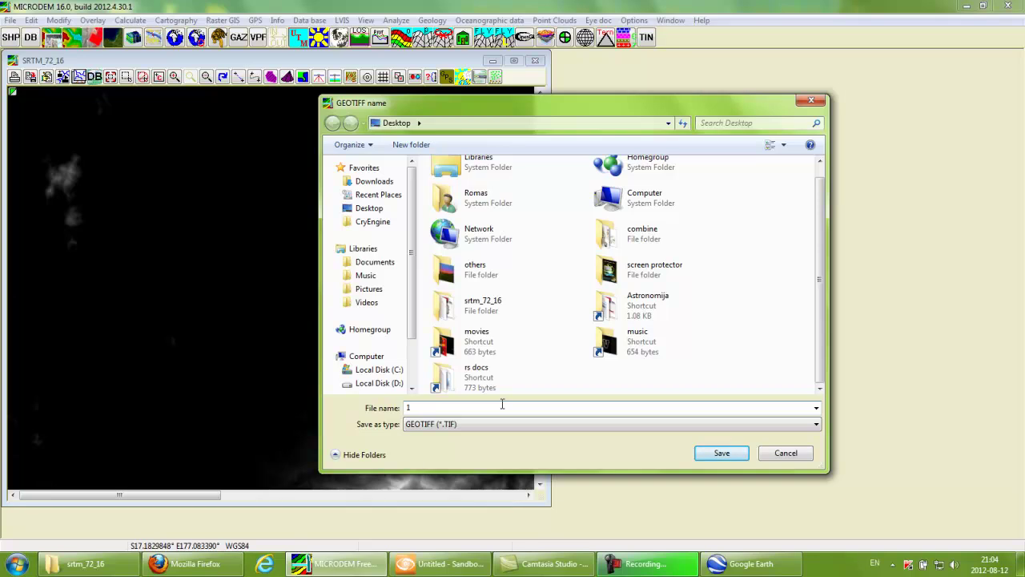
left_click(724, 453)
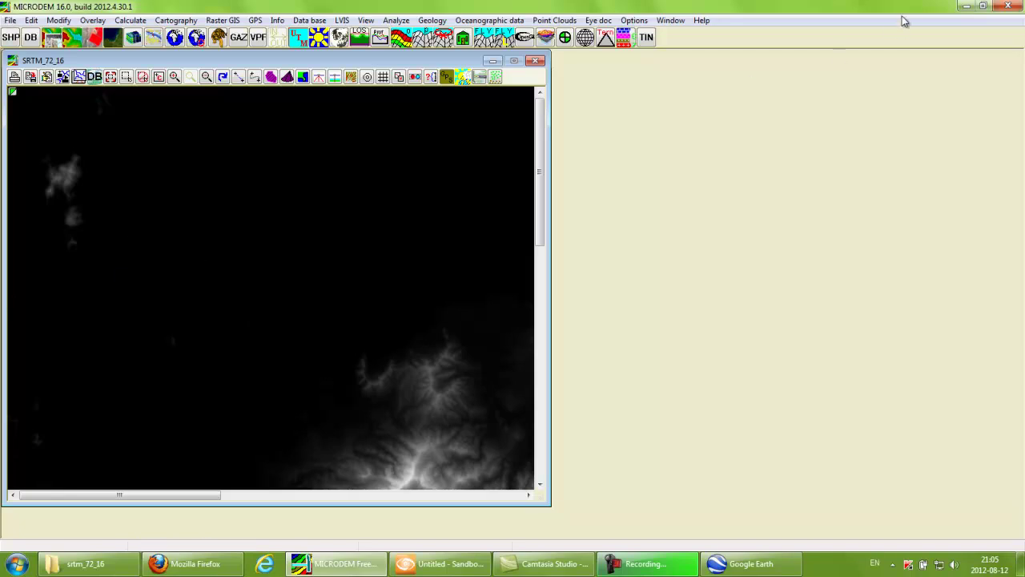
Preview the exported 1.TIF from the desktop in Windows Photo Viewer, then close the preview.
left_click(966, 7)
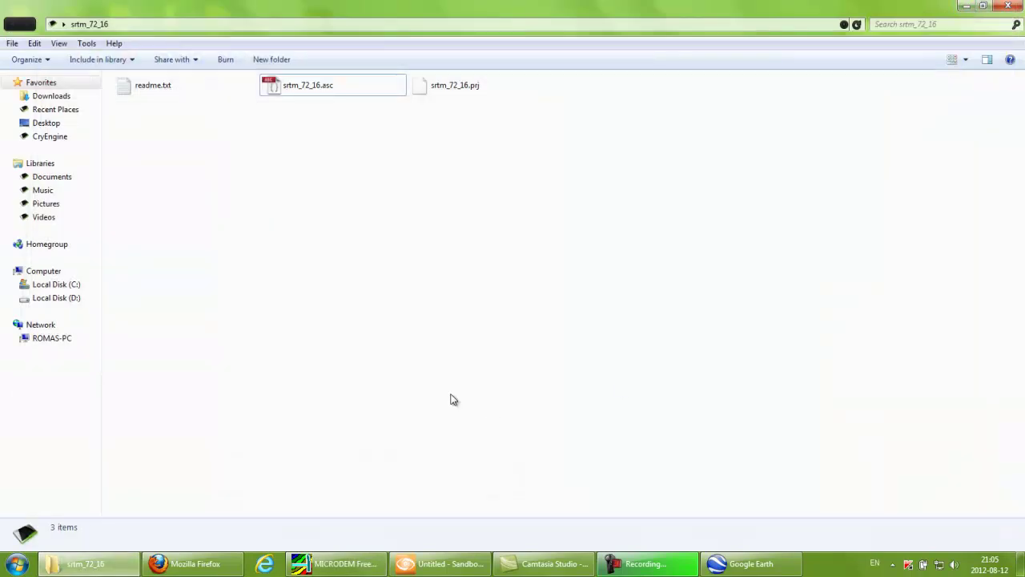
left_click(967, 5)
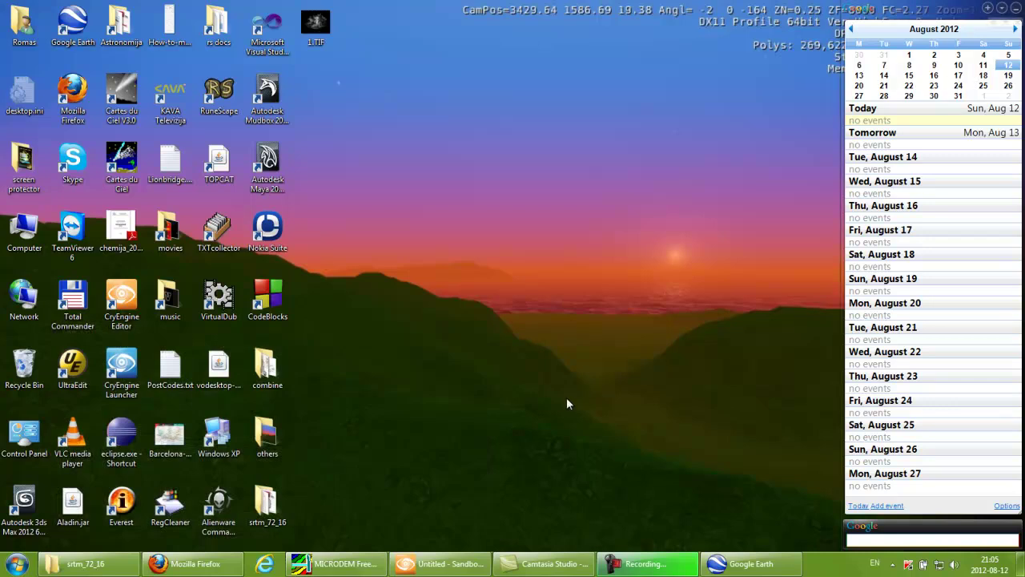
right_click(318, 34)
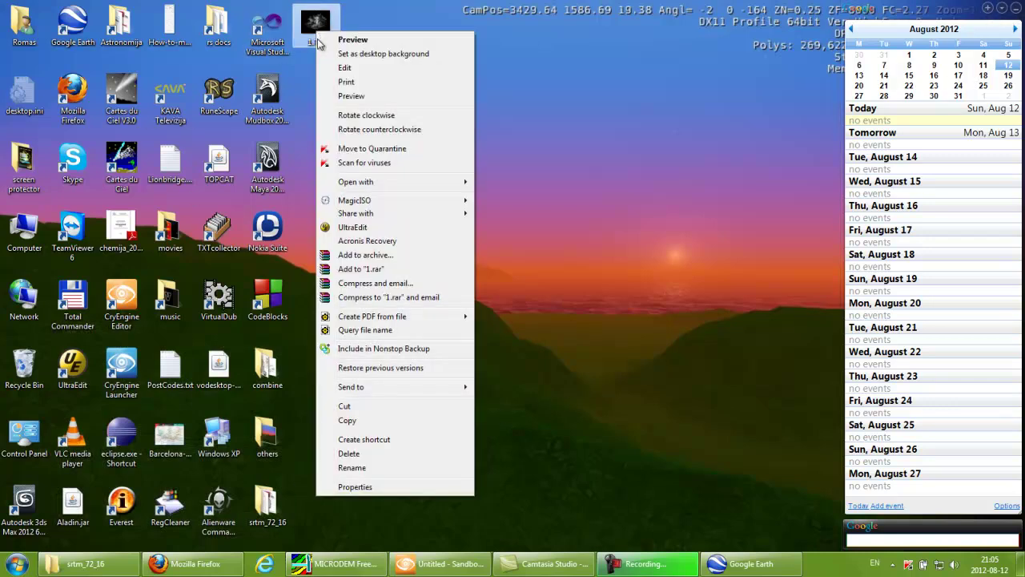
left_click(346, 39)
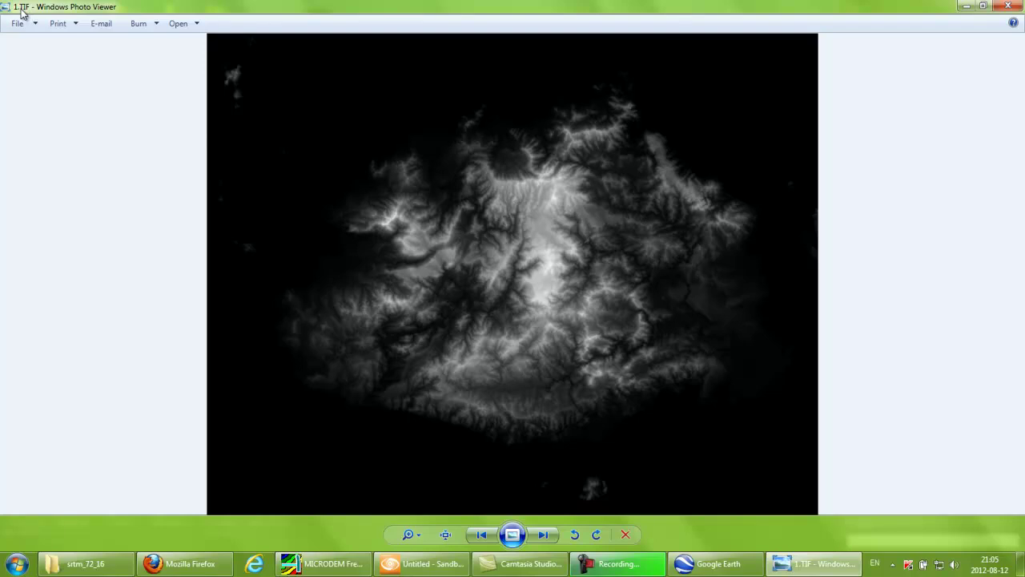
left_click(1011, 7)
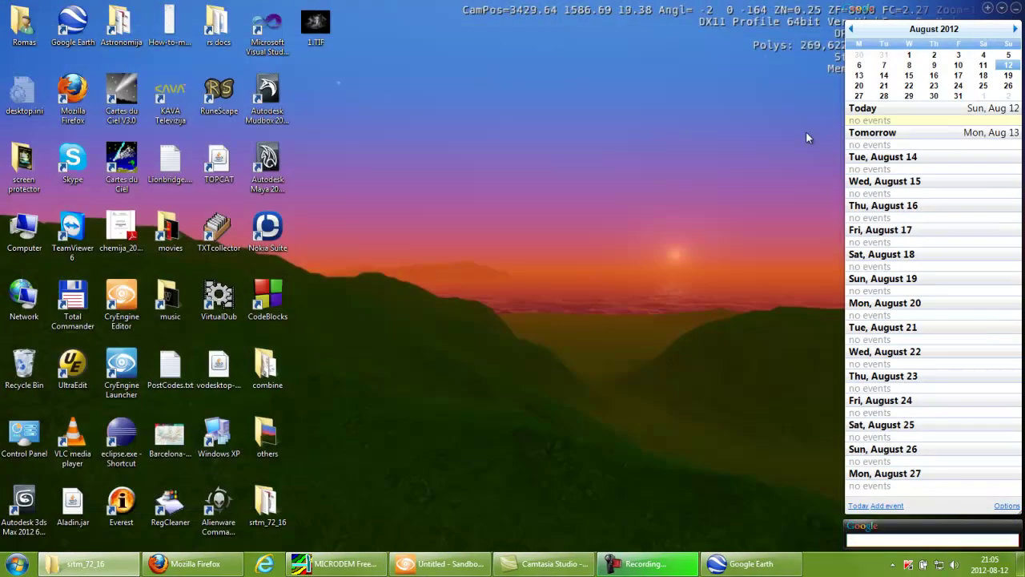
Open 1.TIF from the desktop for editing in Paint.
right_click(314, 32)
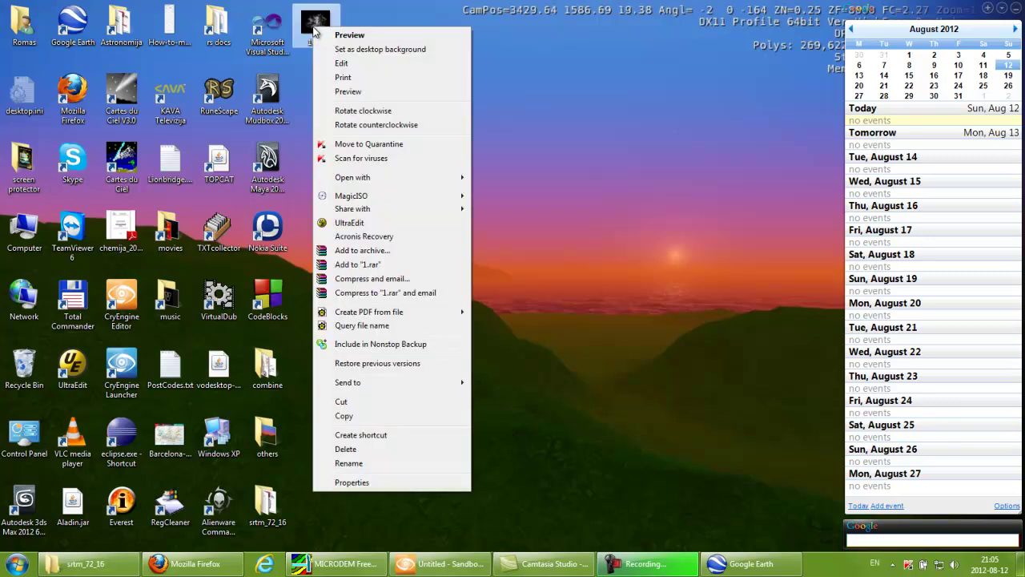
left_click(340, 63)
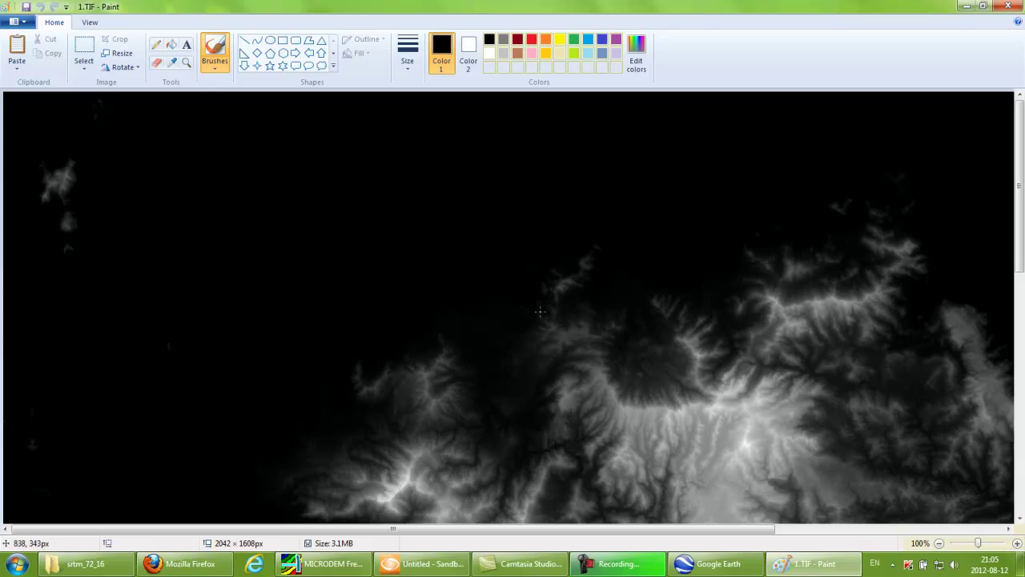
left_click(22, 25)
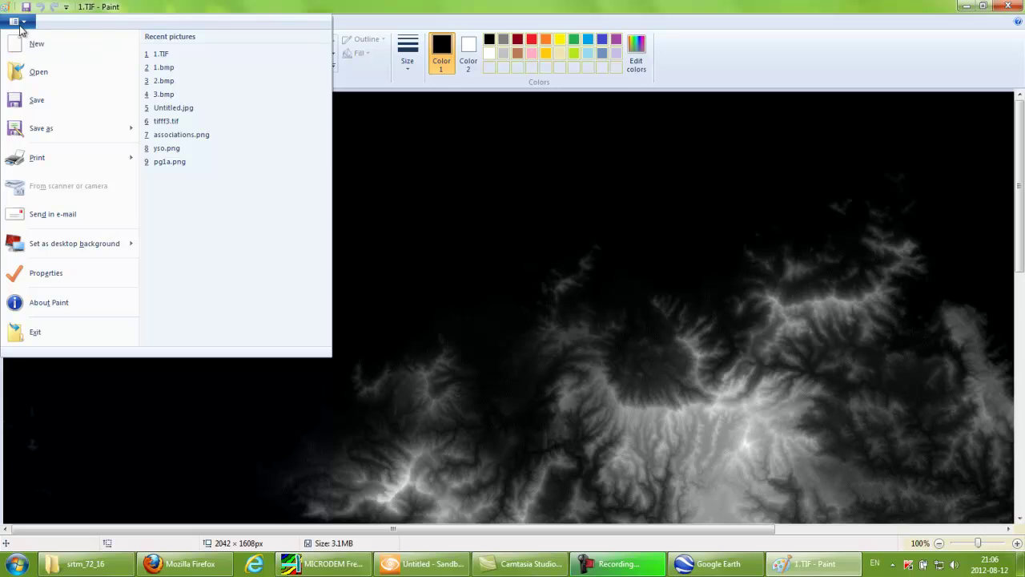
left_click(22, 26)
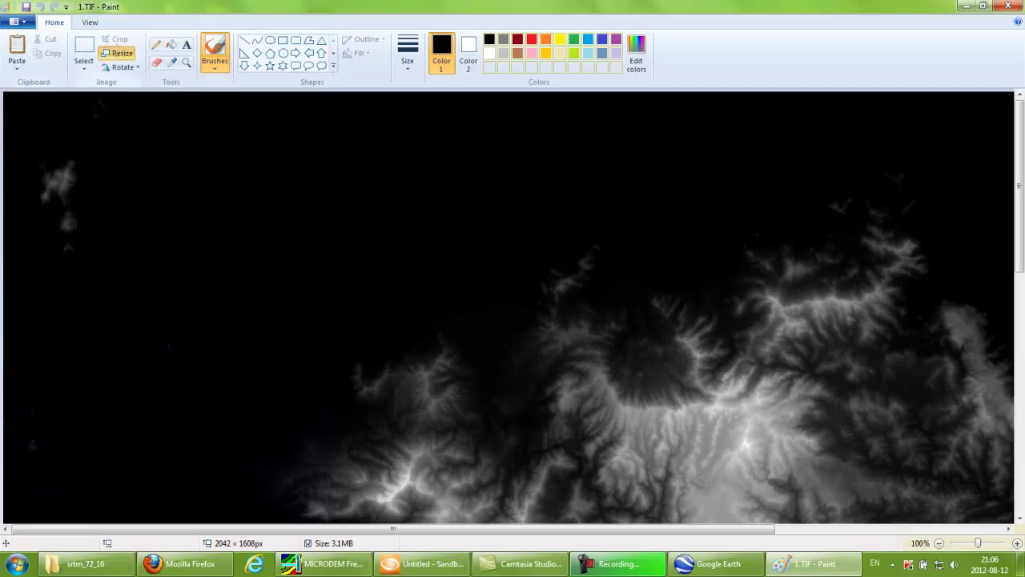
Resize the heightmap image by pixels to 1024 horizontal and 1024 vertical without maintaining the aspect ratio, and check the whole picture.
left_click(119, 53)
left_click(143, 101)
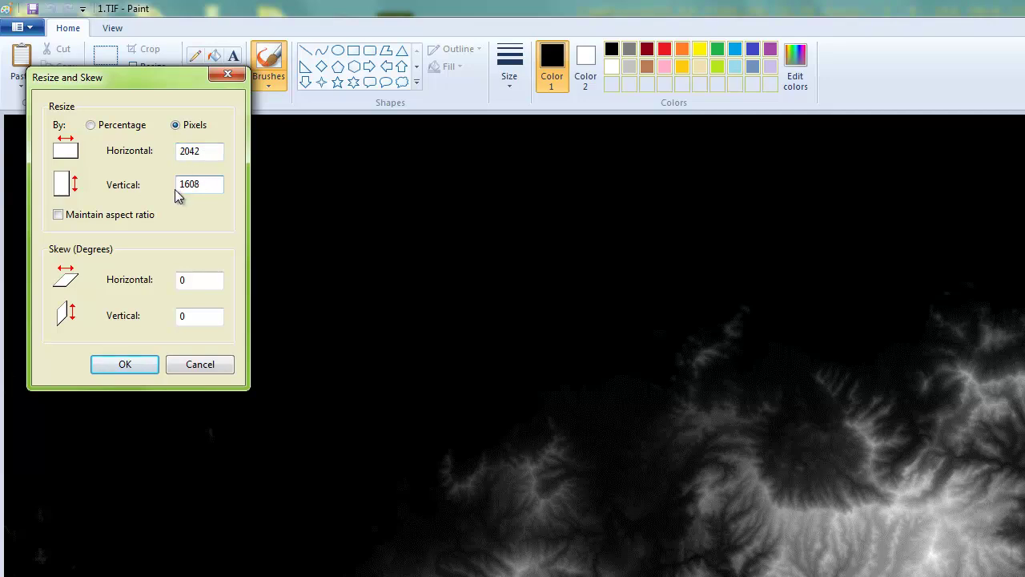
left_click_drag(181, 188, 202, 187)
type("1024")
left_click(210, 150)
double_click(210, 150)
type("1")
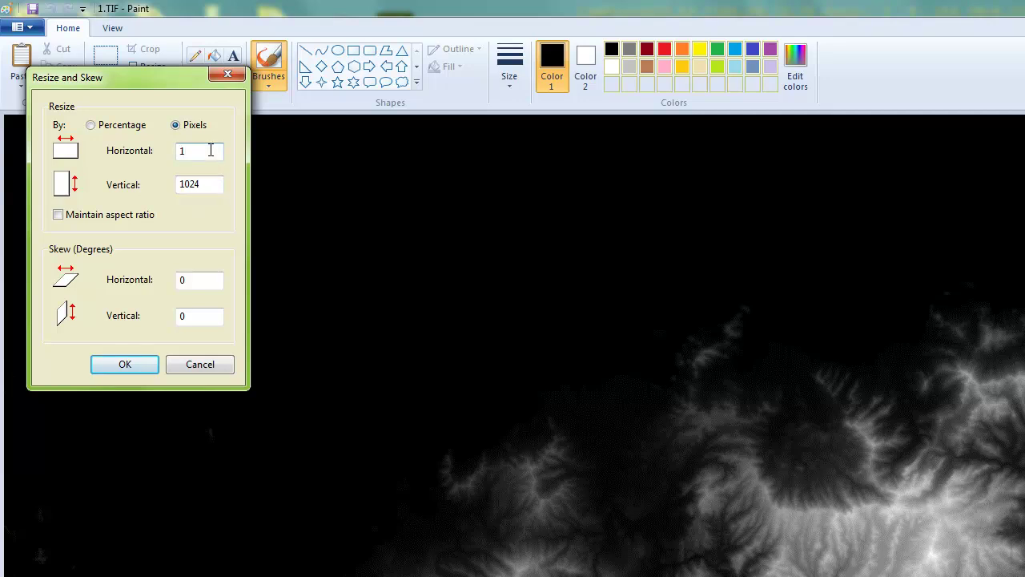
type("024")
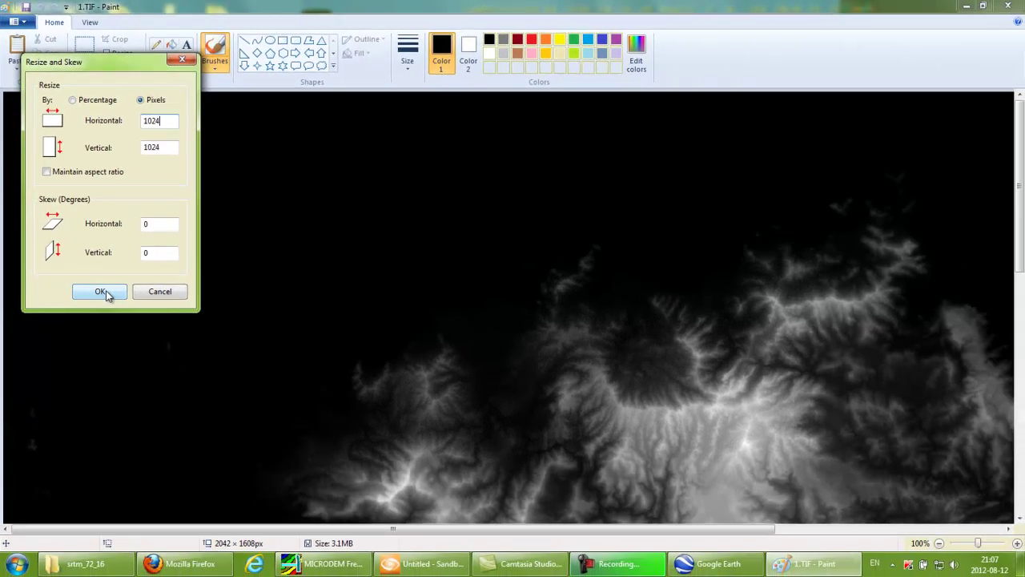
left_click(101, 291)
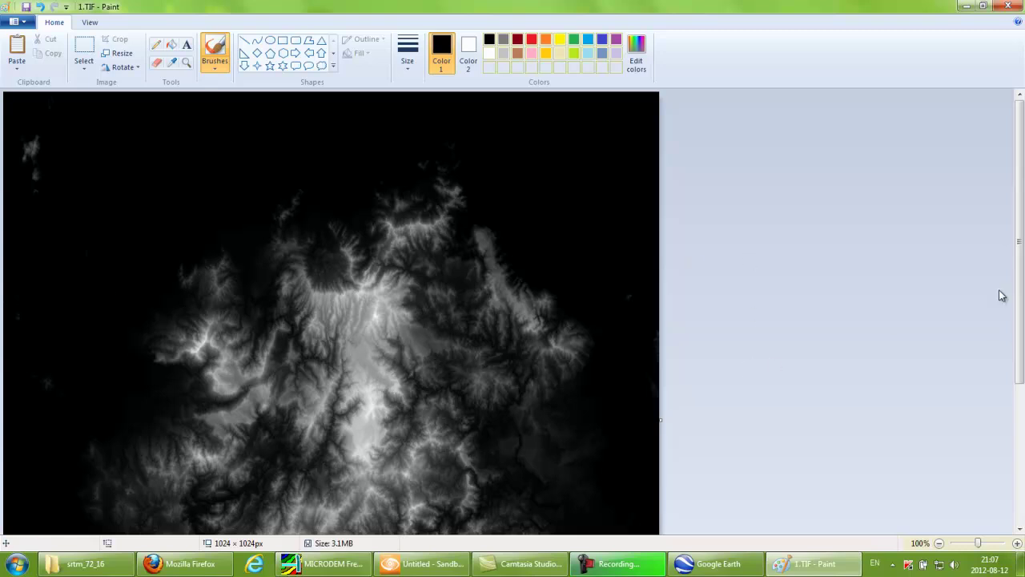
left_click_drag(1020, 258, 1023, 203)
left_click_drag(1022, 231, 1023, 154)
scroll(436, 357, "down", 5)
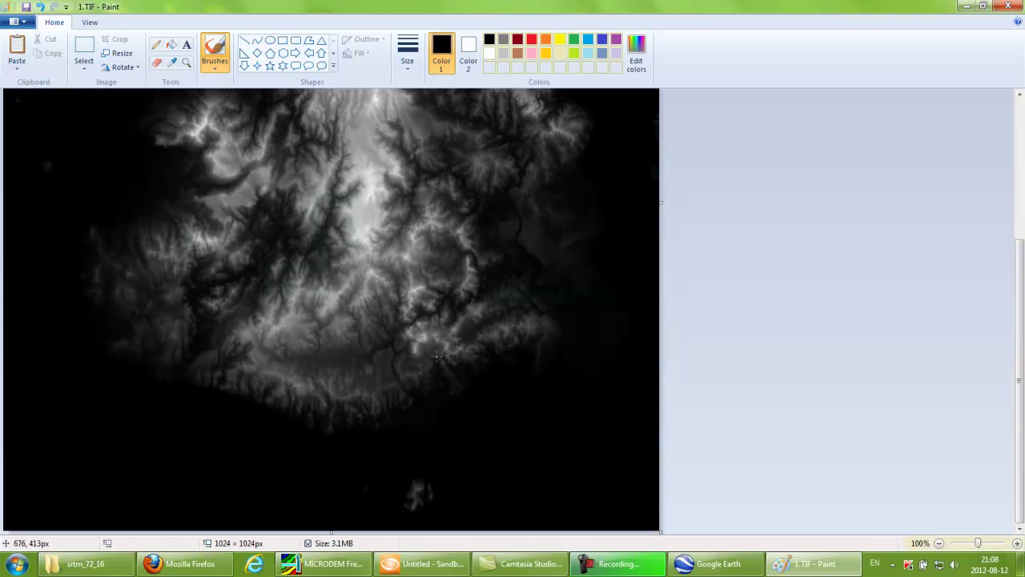
scroll(437, 357, "up", 5)
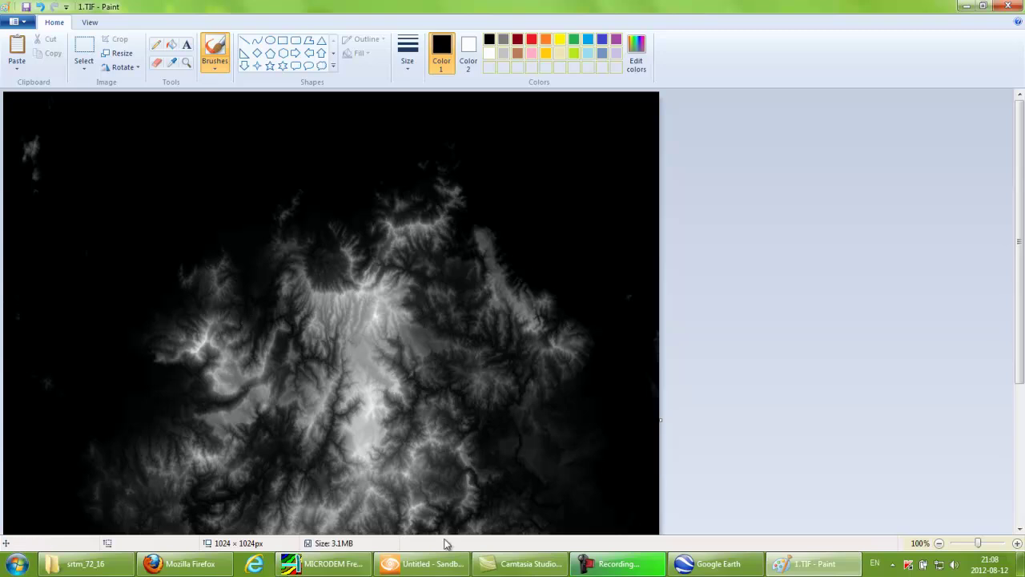
Switch to Firefox and search Google for GIMP in a new tab, then return to the heightmap in Paint.
left_click(183, 564)
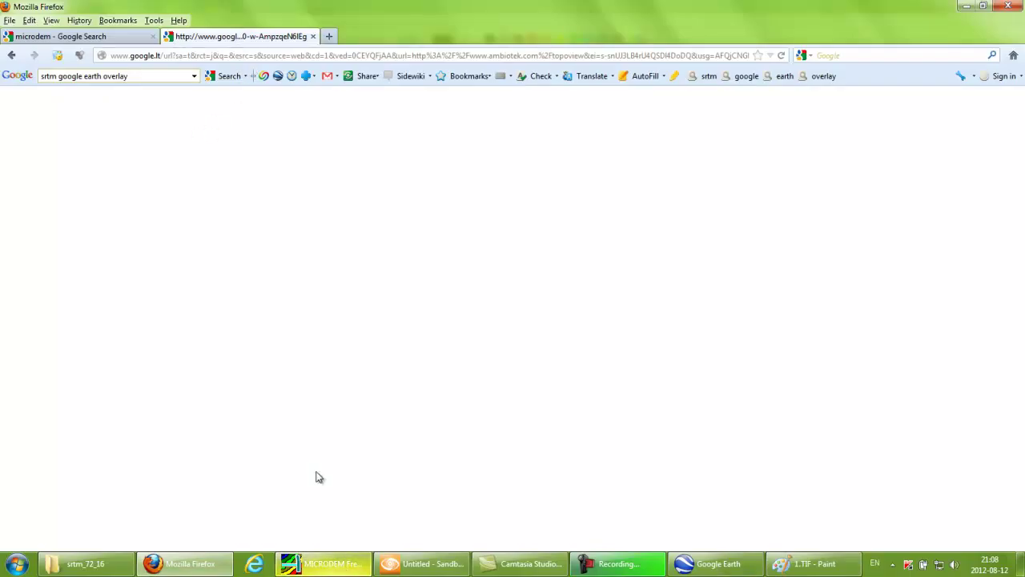
left_click(329, 36)
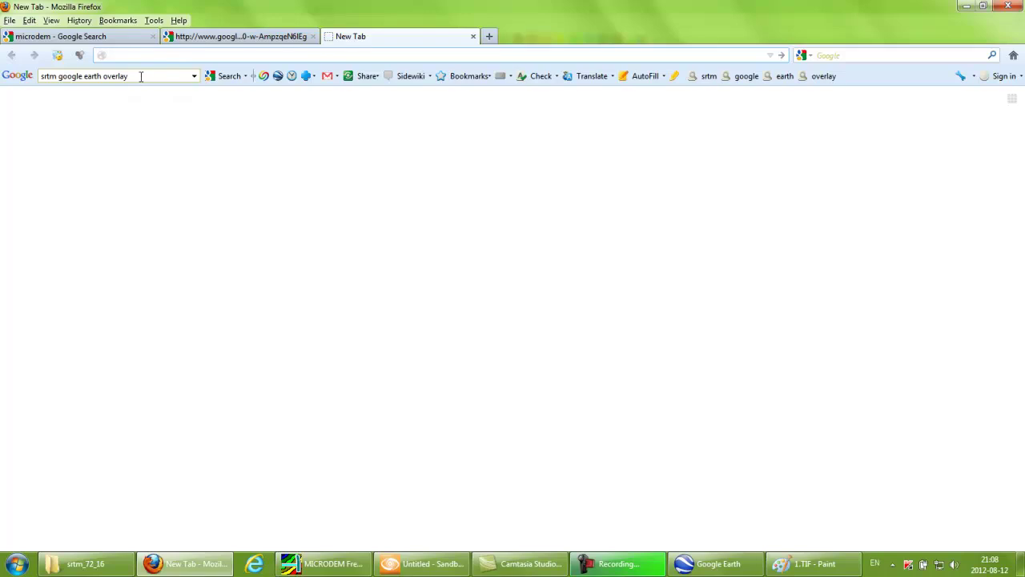
left_click(140, 76)
type("GIMP")
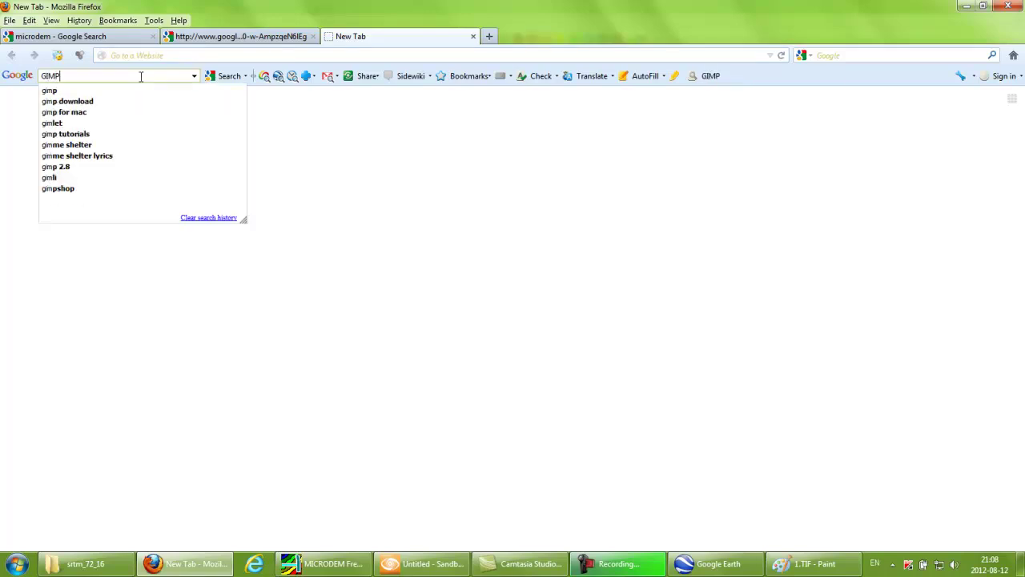
key("Return")
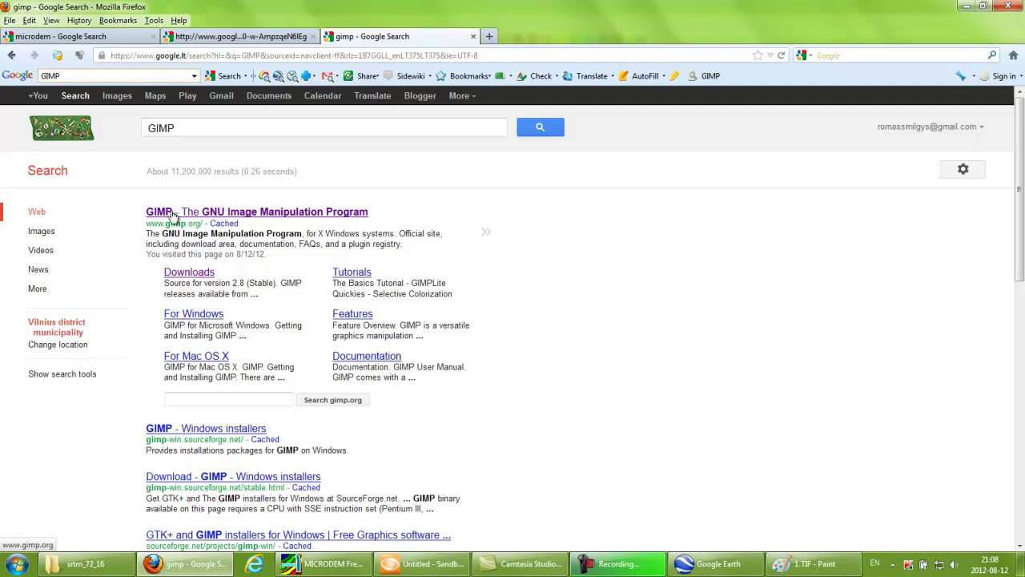
left_click(966, 6)
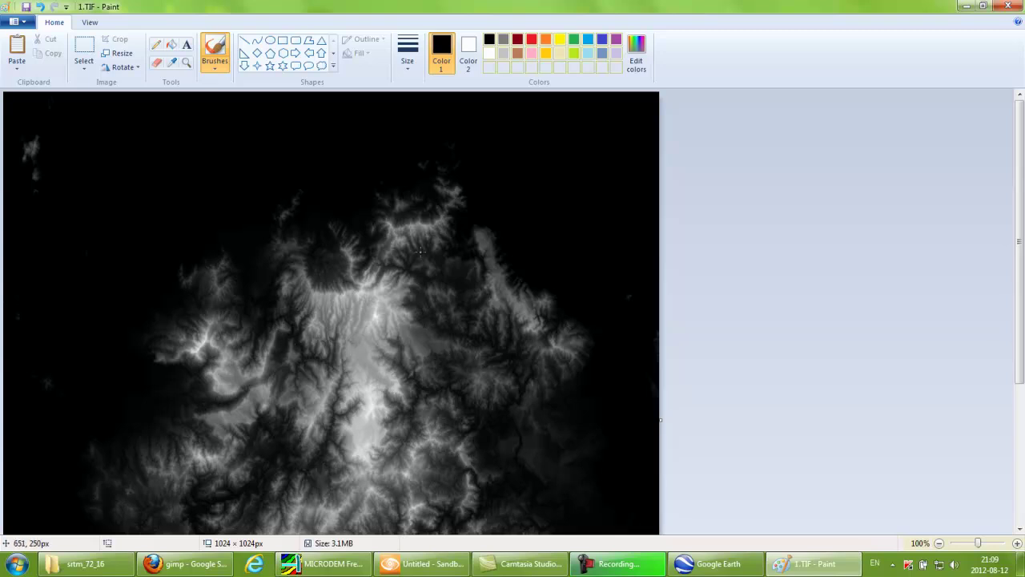
Save the resized heightmap on the desktop as the 24-bit bitmap 1.bmp.
left_click(20, 24)
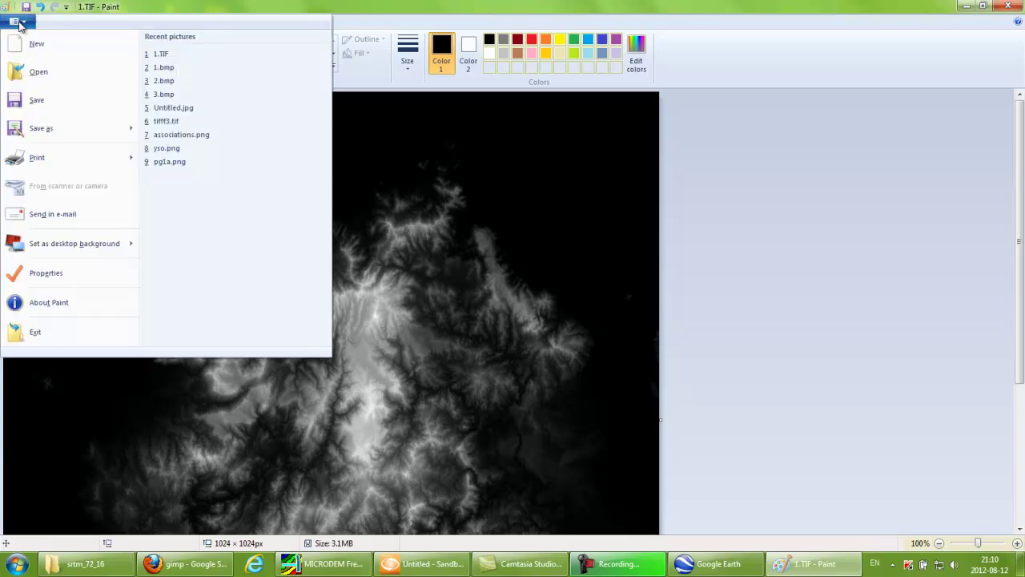
mouse_move(58, 130)
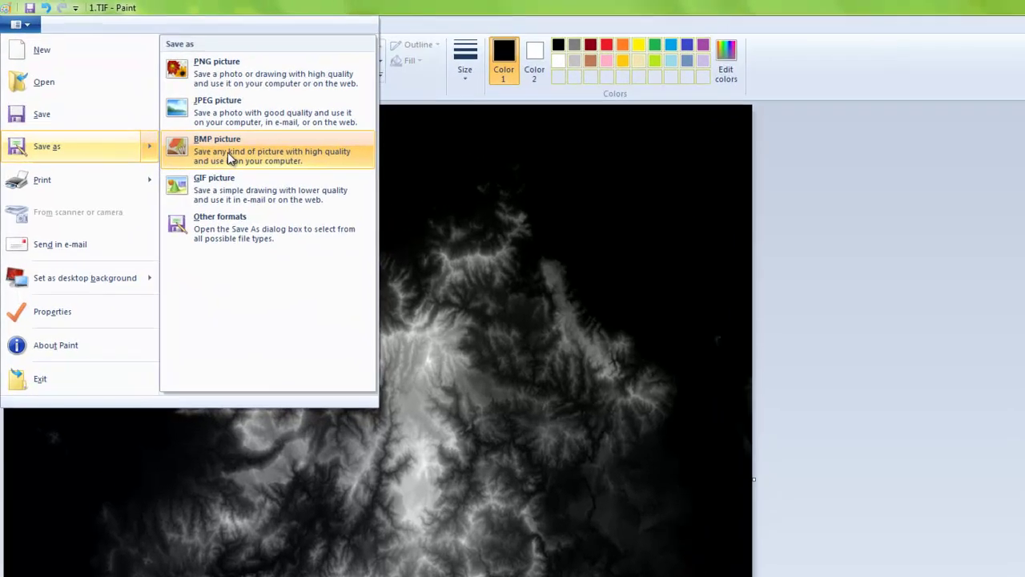
left_click(202, 136)
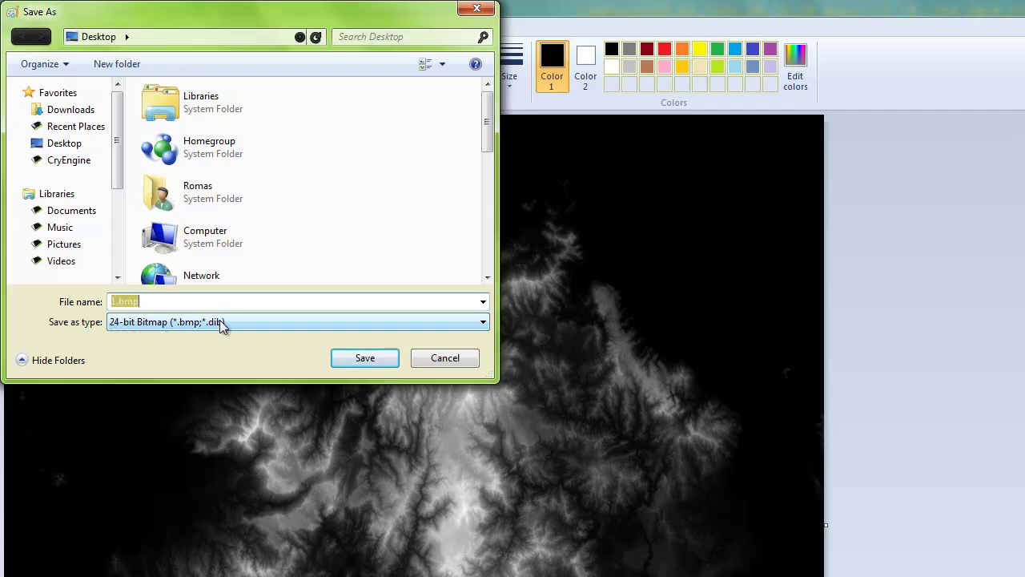
left_click_drag(487, 130, 472, 96)
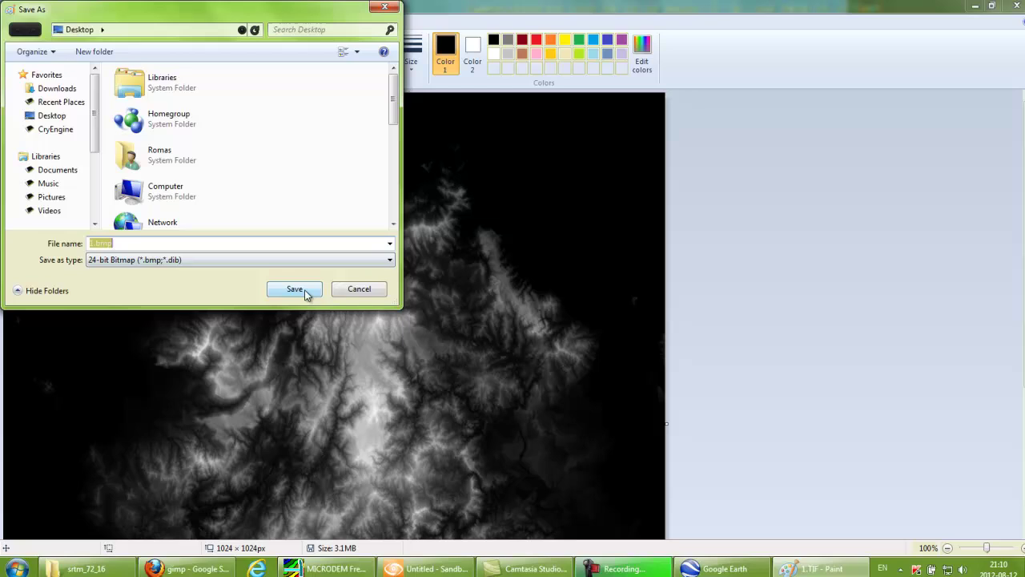
left_click(365, 358)
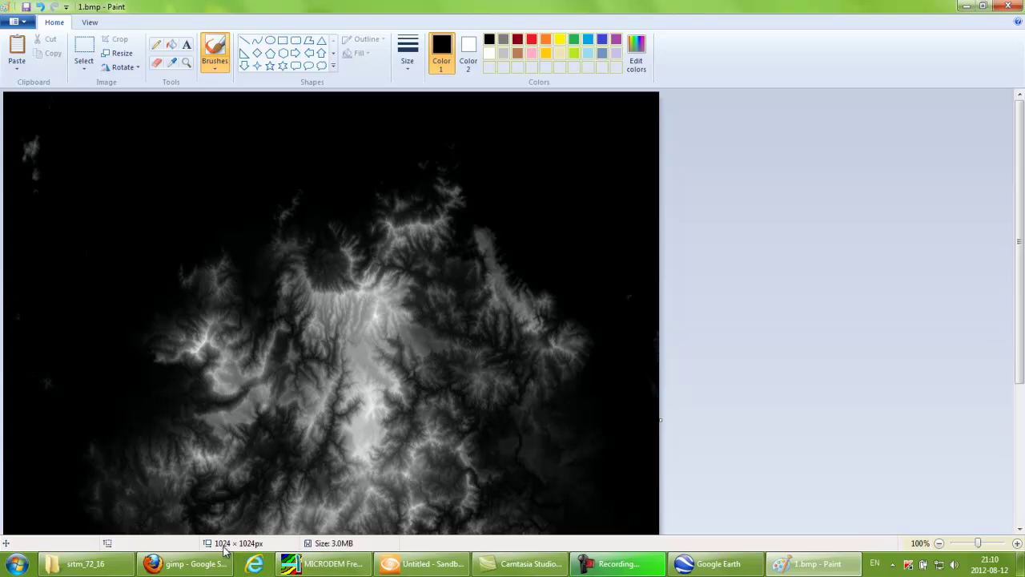
Switch to CryEngine Sandbox and create a new level named tutorial1 with a 1024x1024 heightmap and 1 meter per unit.
left_click(967, 7)
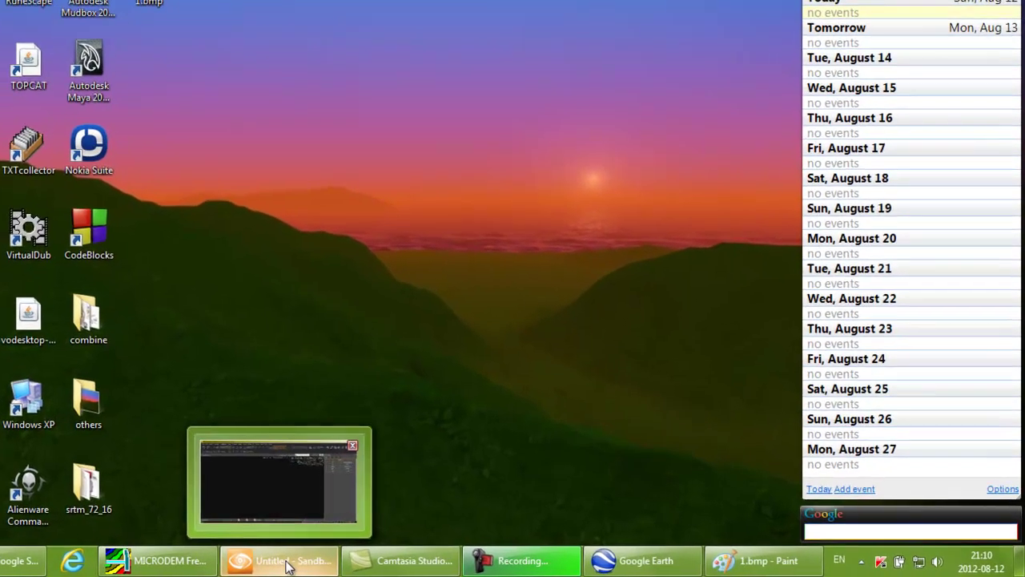
left_click(434, 566)
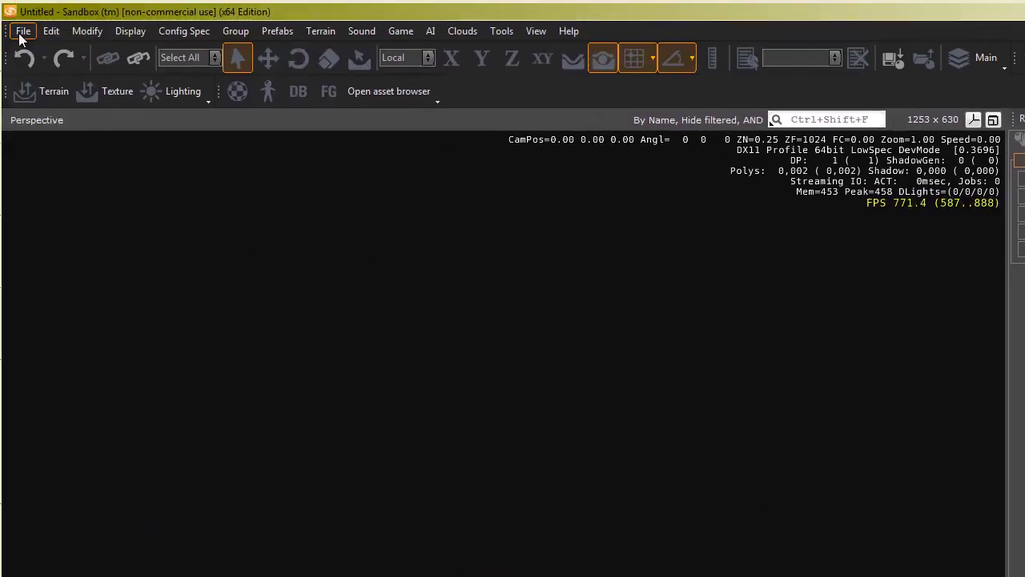
left_click(23, 36)
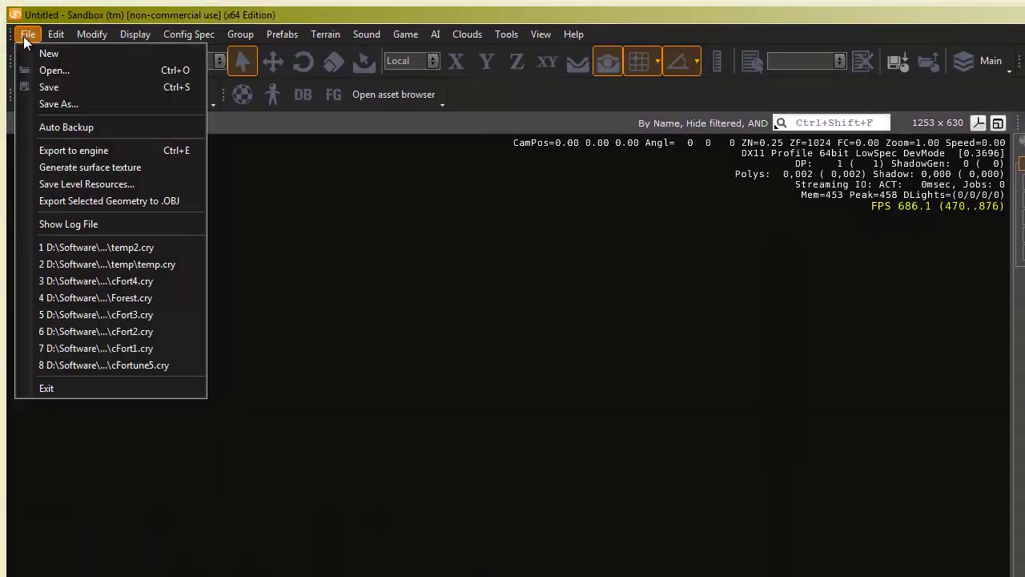
left_click(35, 56)
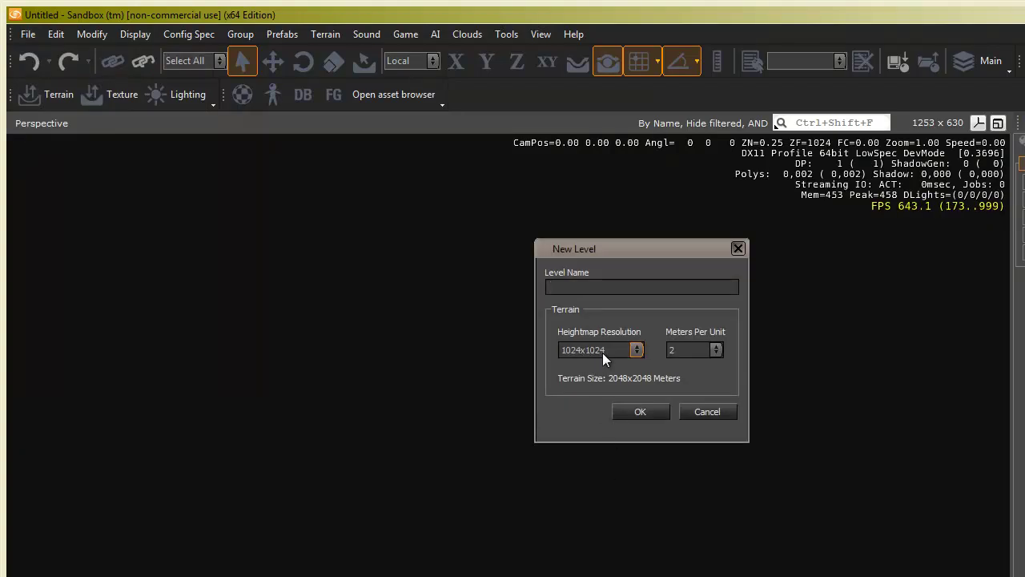
left_click(714, 351)
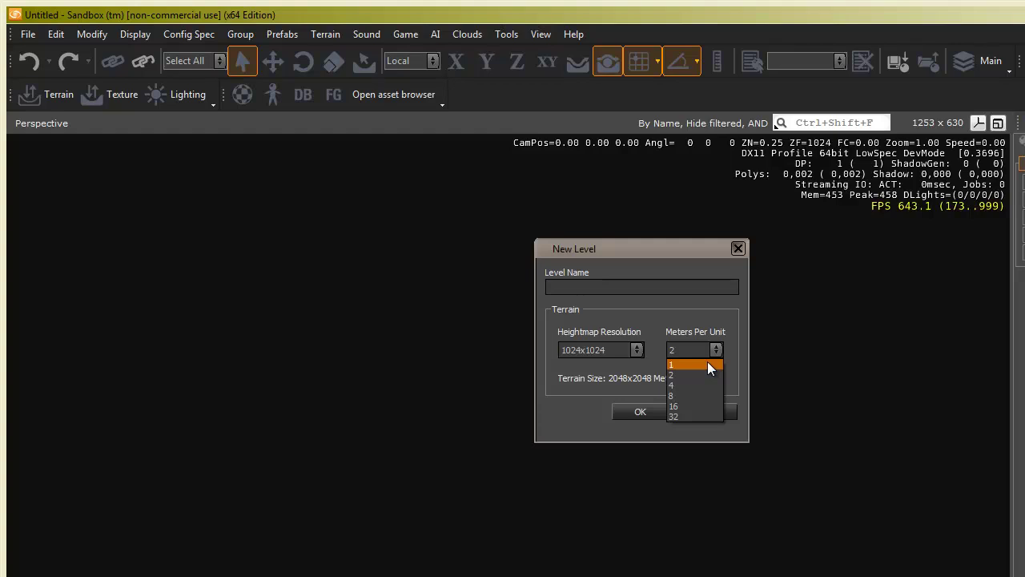
left_click(707, 363)
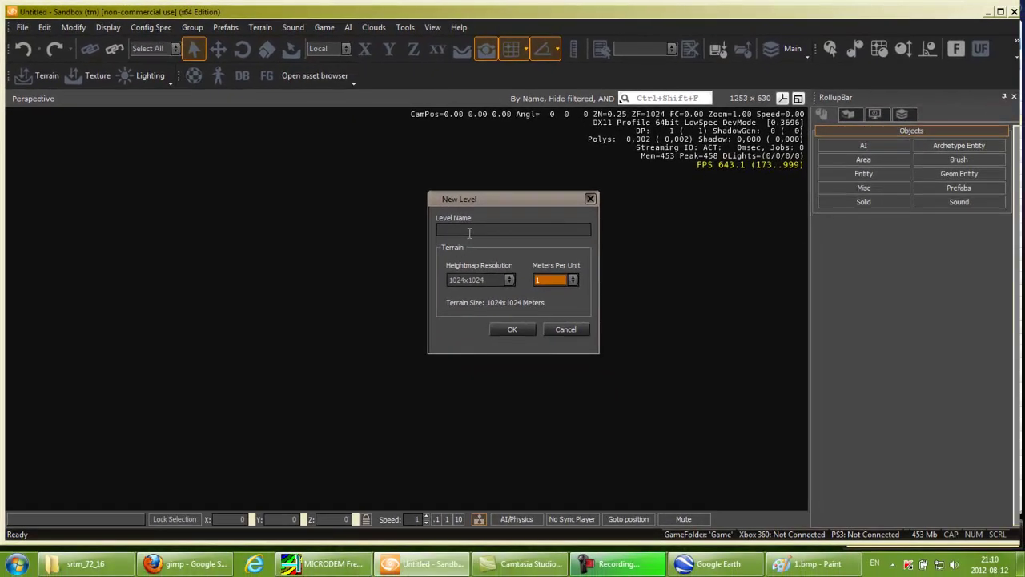
left_click(587, 288)
type("1")
left_click(512, 329)
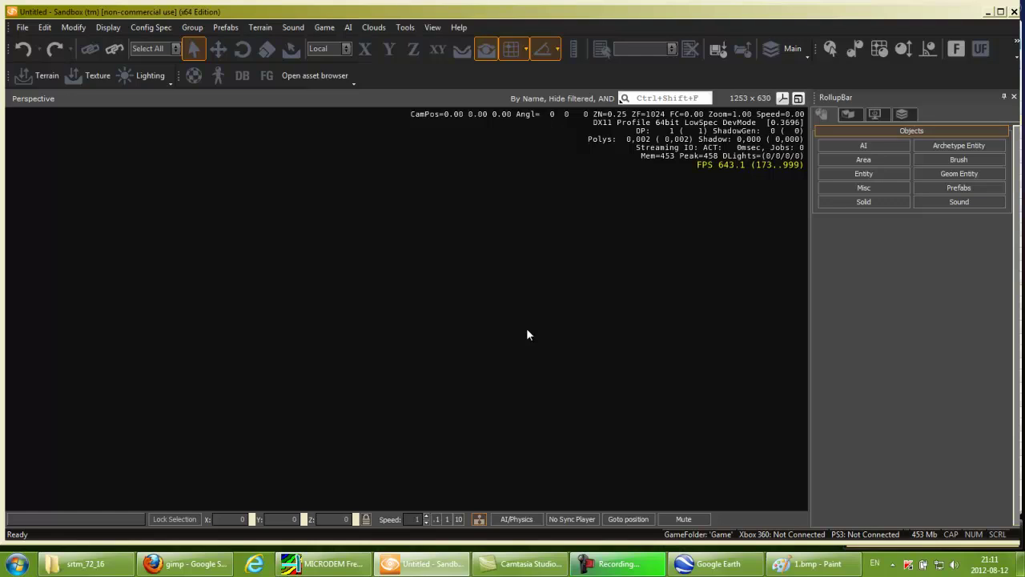
left_click(528, 301)
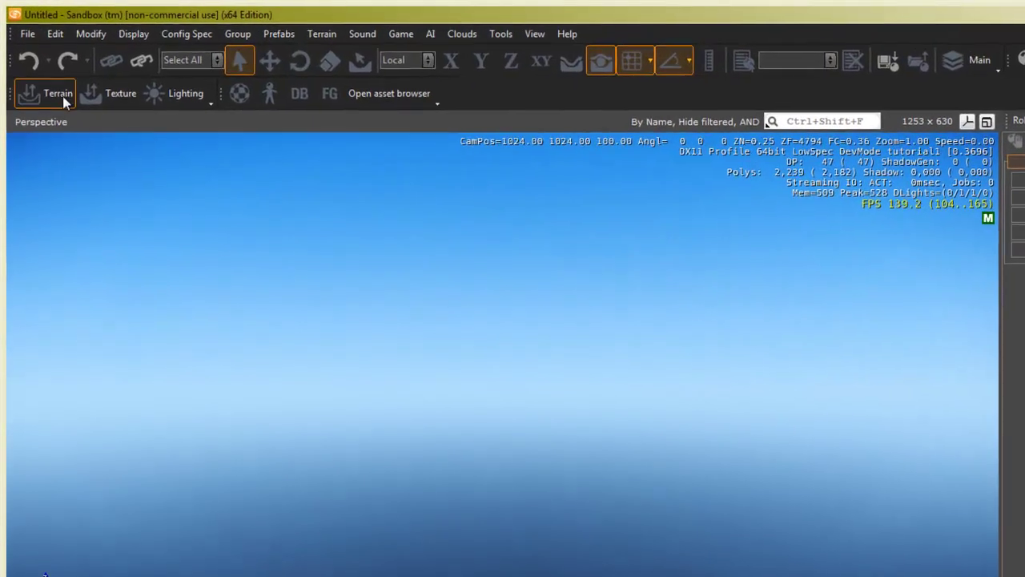
Import the desktop bitmap 1.bmp as the level's heightmap in the Terrain Editor, listing all image file types and checking the picture in Paint.
left_click(50, 77)
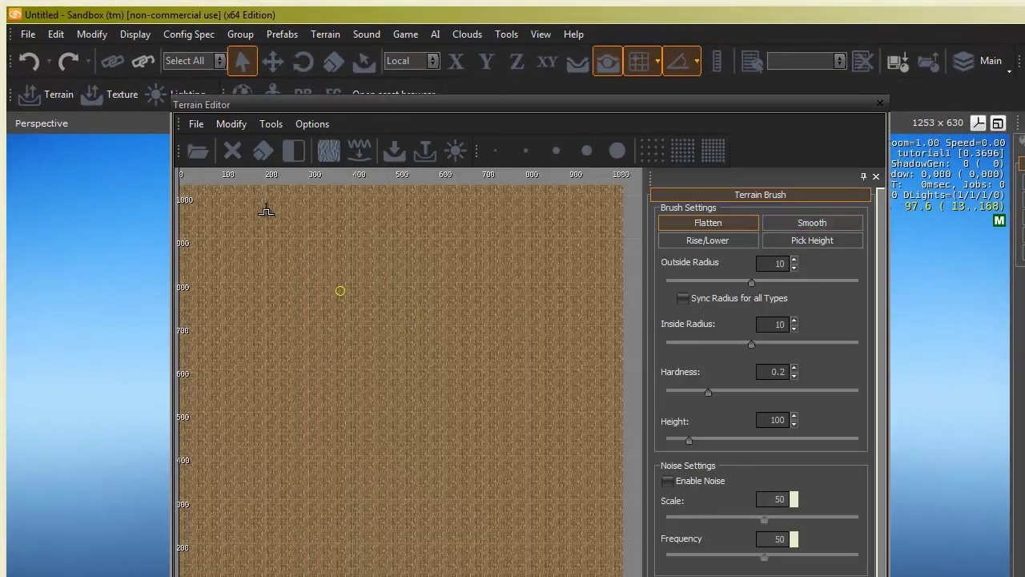
left_click(197, 153)
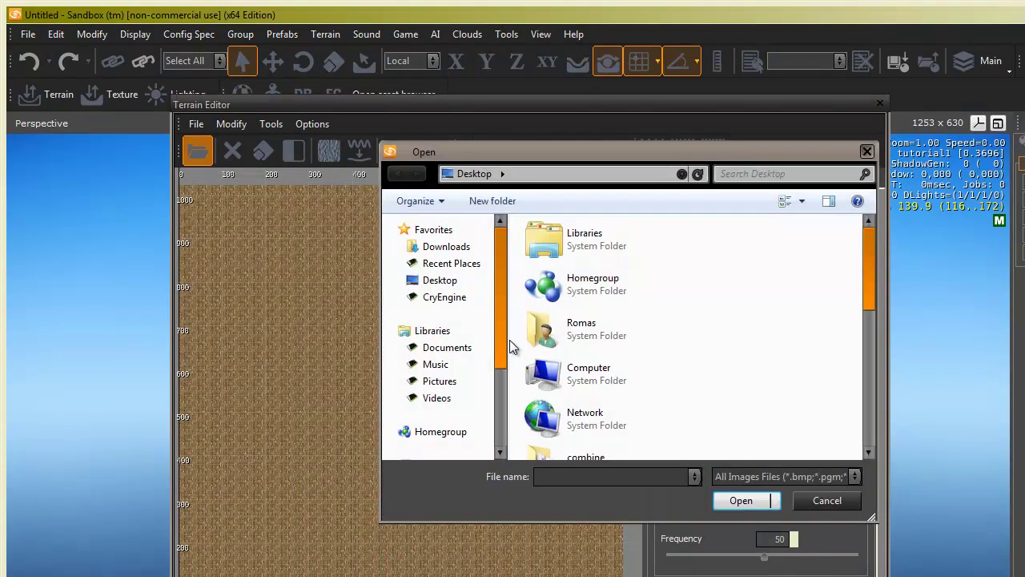
left_click_drag(870, 259, 870, 396)
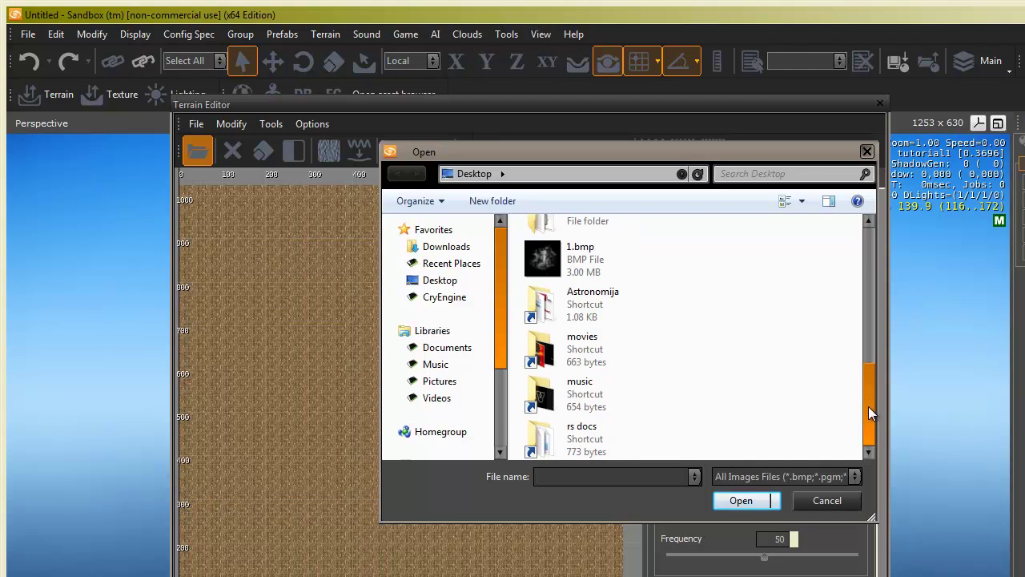
left_click(849, 478)
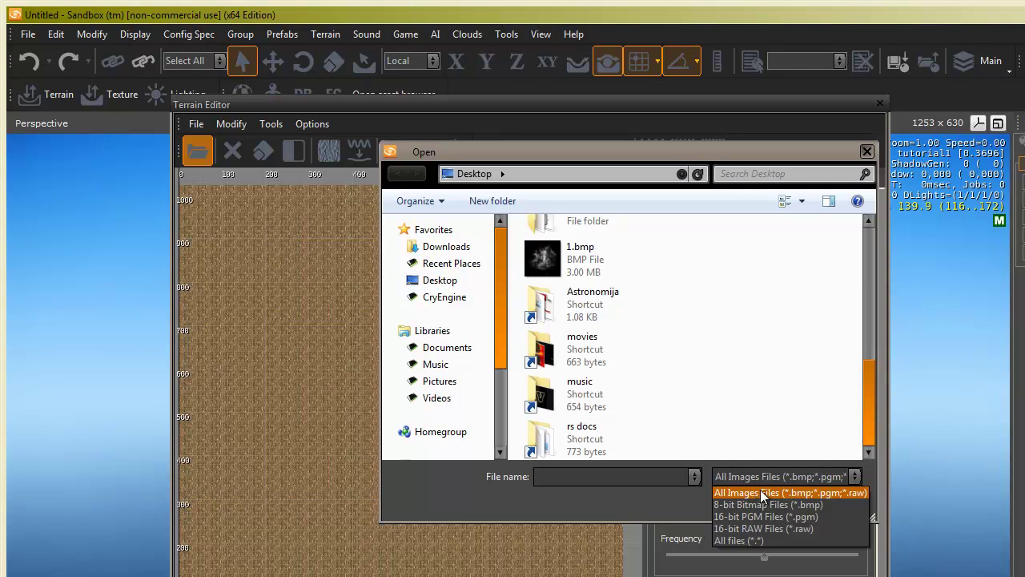
left_click(795, 492)
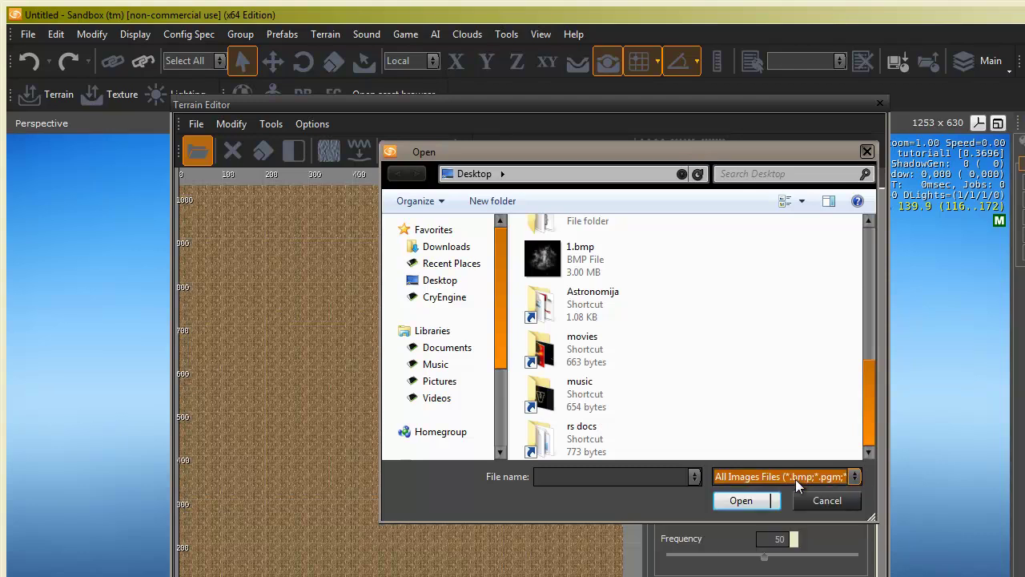
left_click(597, 261)
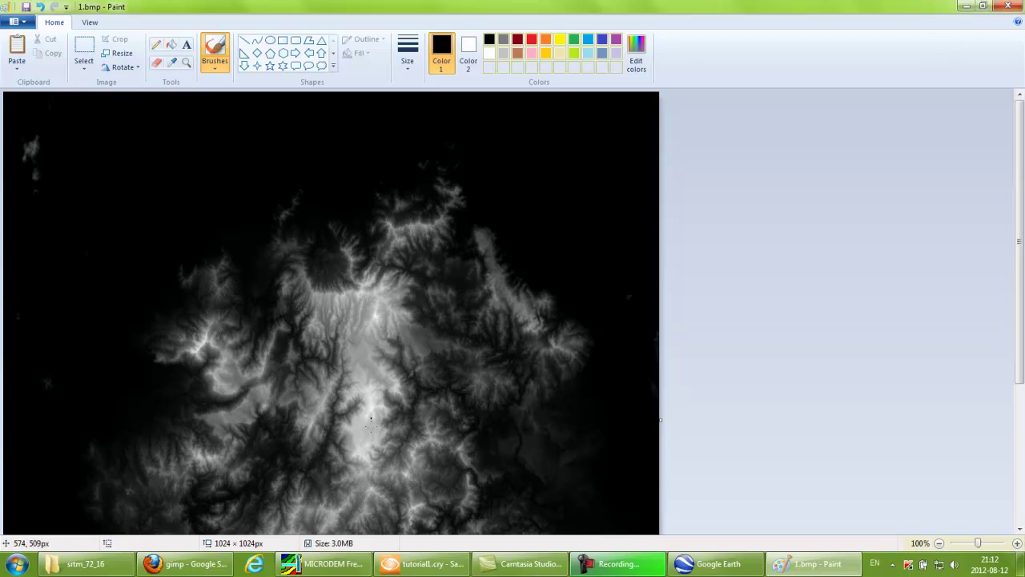
left_click(966, 6)
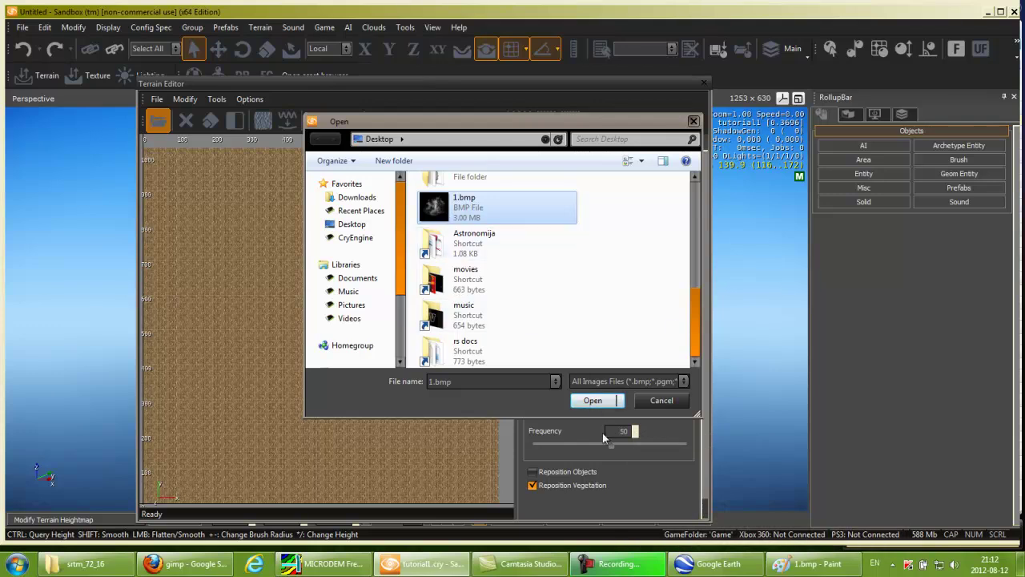
left_click(592, 400)
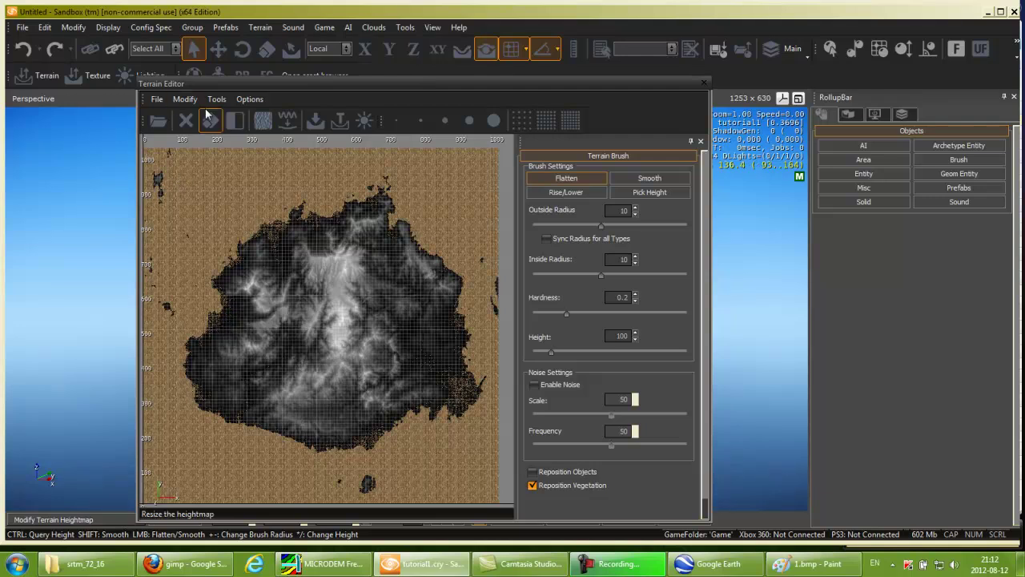
Close the Terrain Editor to inspect the imported terrain in the perspective view, and reopen it to look through the heightmap modification options.
left_click_drag(363, 87, 403, 71)
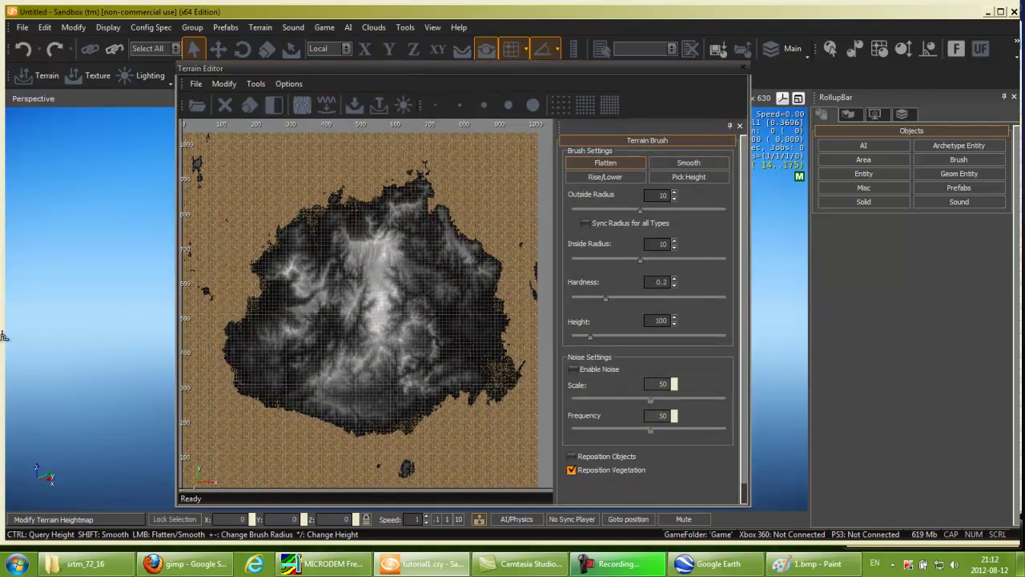
left_click(740, 69)
right_click_drag(564, 365, 566, 364)
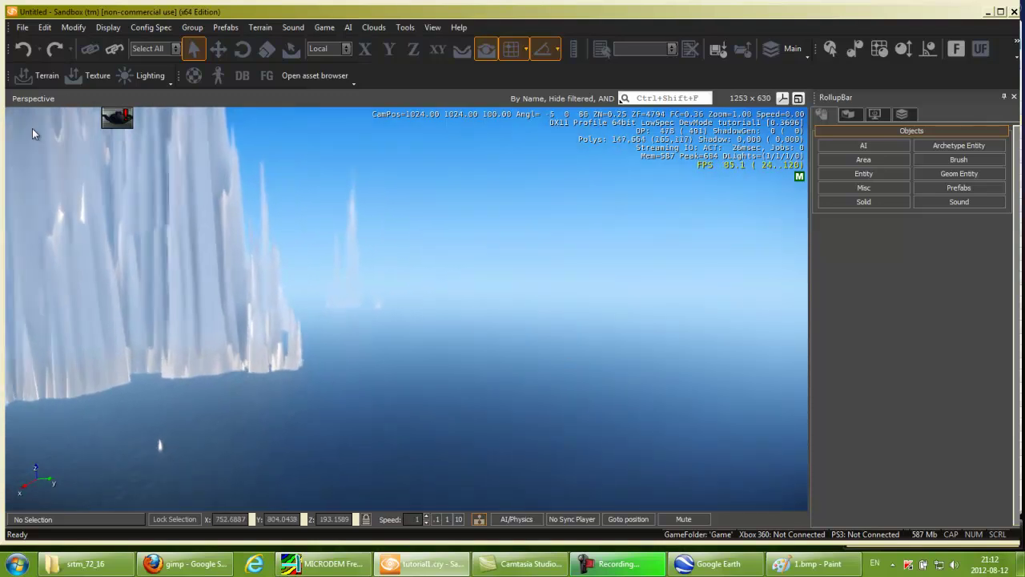
left_click(34, 77)
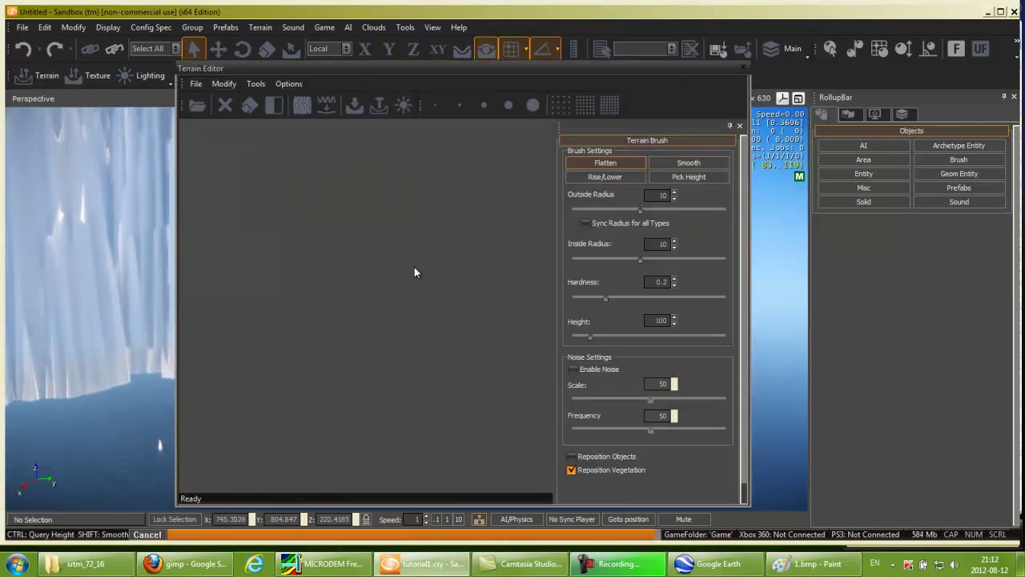
left_click(256, 84)
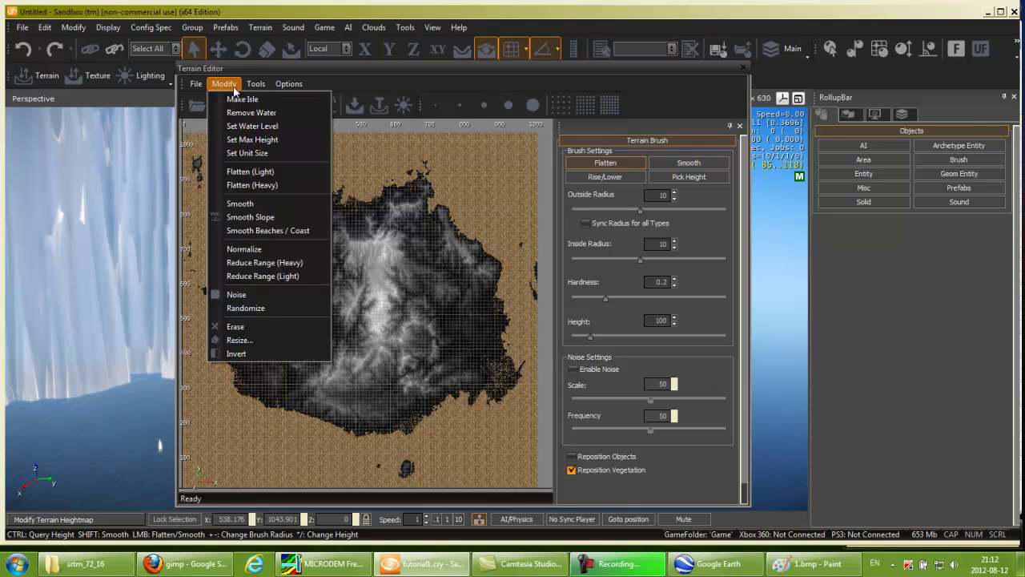
left_click(224, 84)
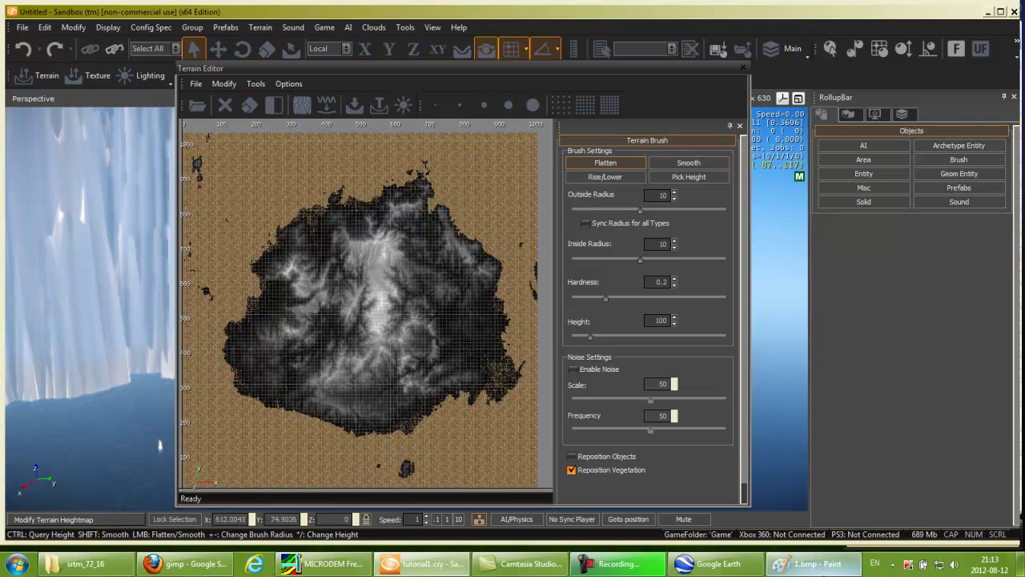
Switch to MICRODEM, enlarge the SRTM_72_16 map window and measure the distance across the island from west to east.
left_click(324, 563)
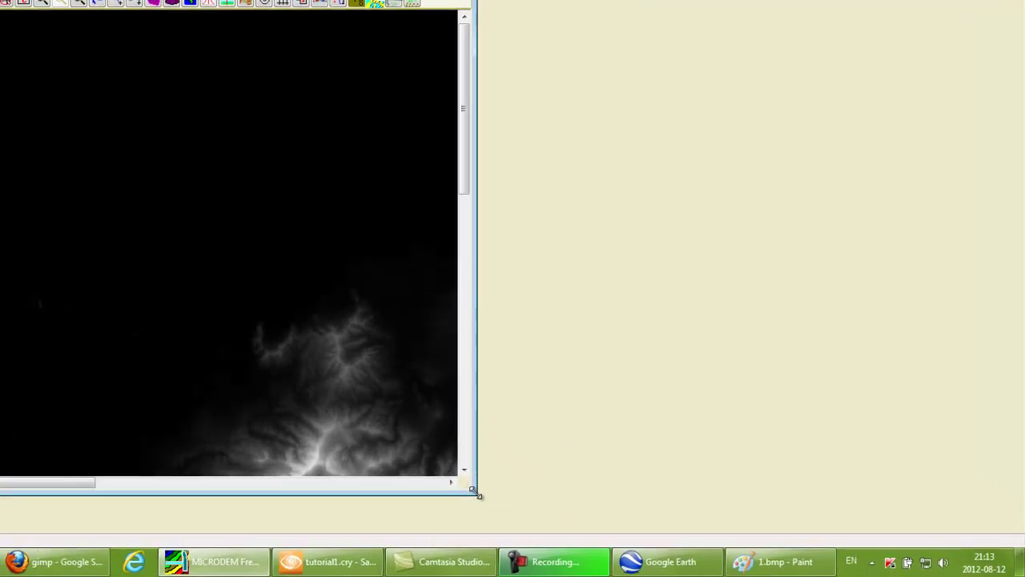
left_click_drag(548, 500, 610, 530)
left_click_drag(508, 517, 974, 528)
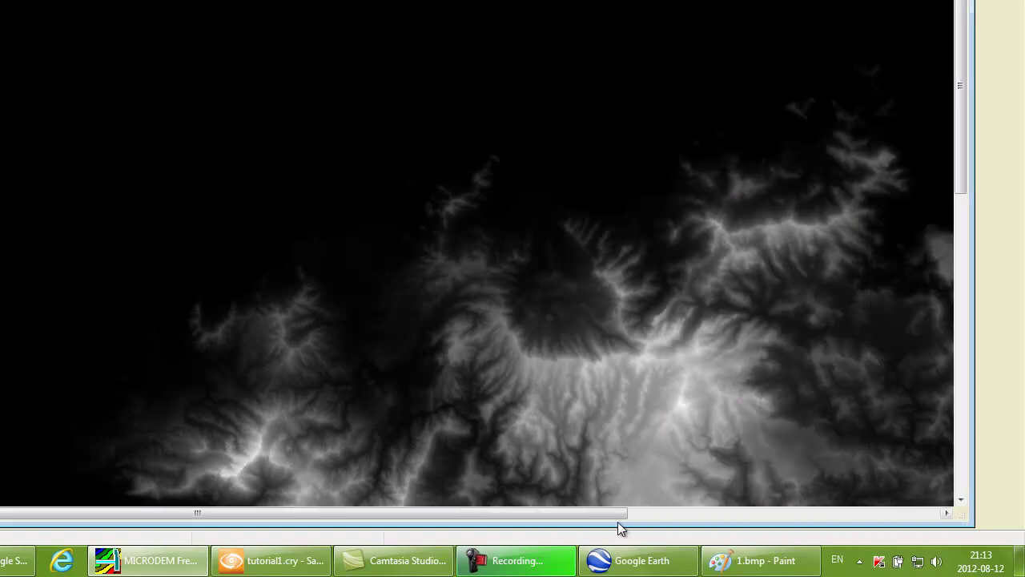
left_click_drag(596, 510, 688, 517)
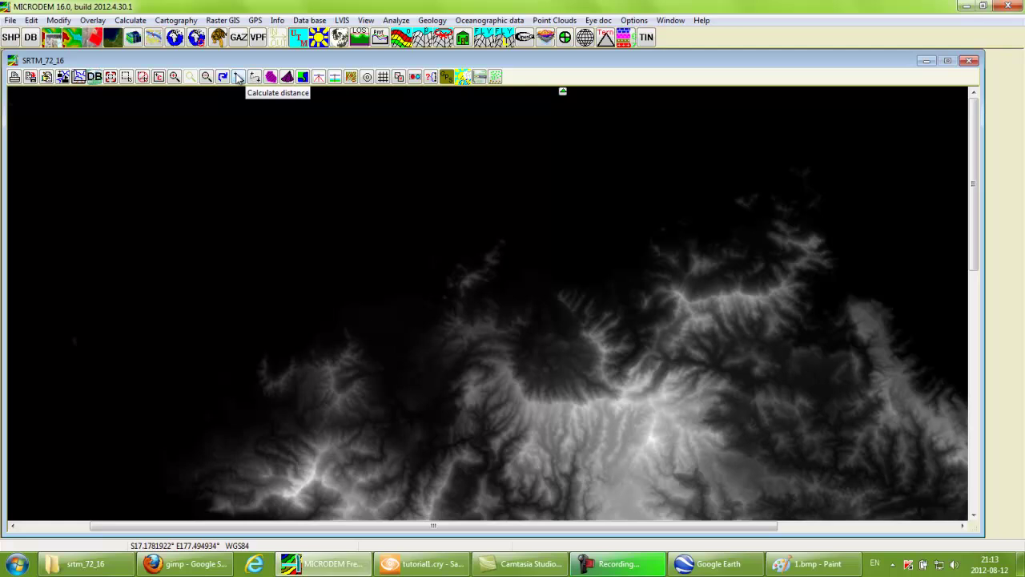
left_click(238, 76)
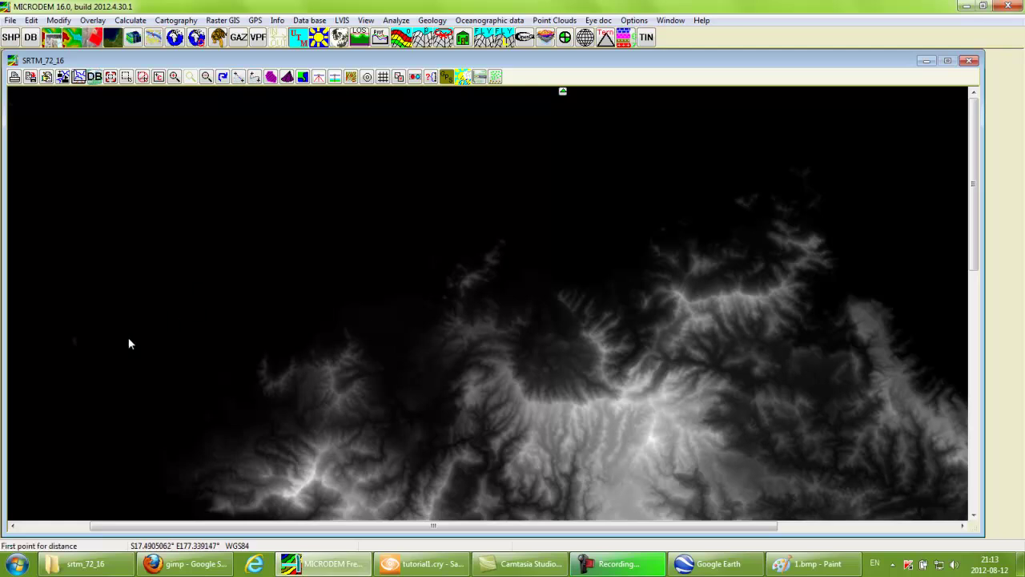
left_click(98, 368)
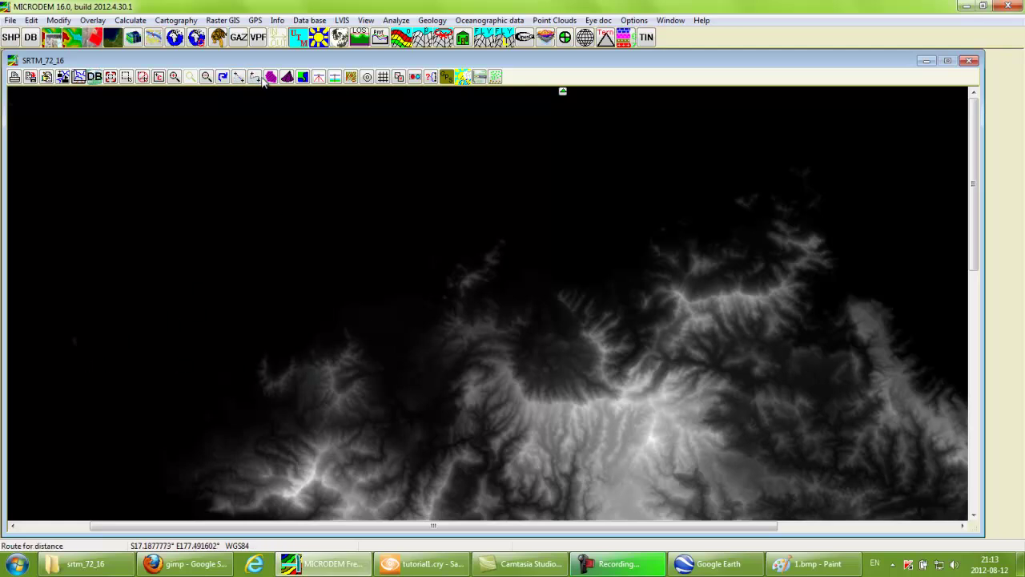
double_click(924, 360)
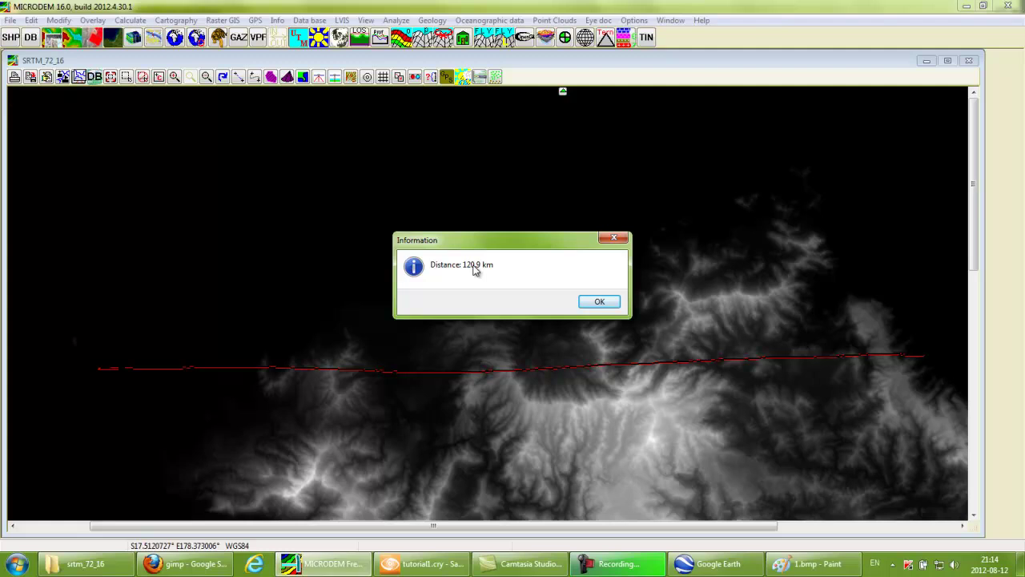
left_click(617, 238)
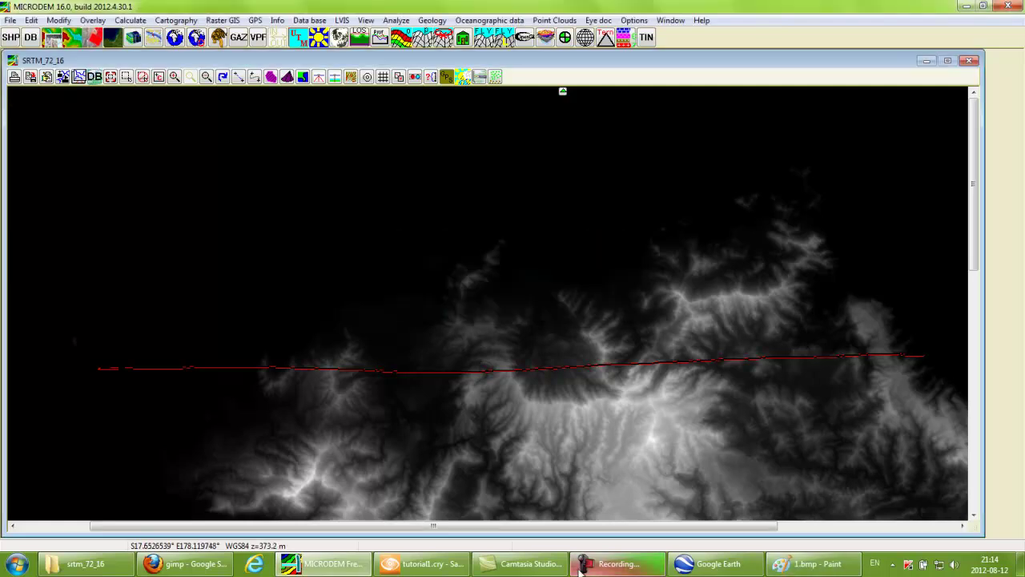
left_click(421, 564)
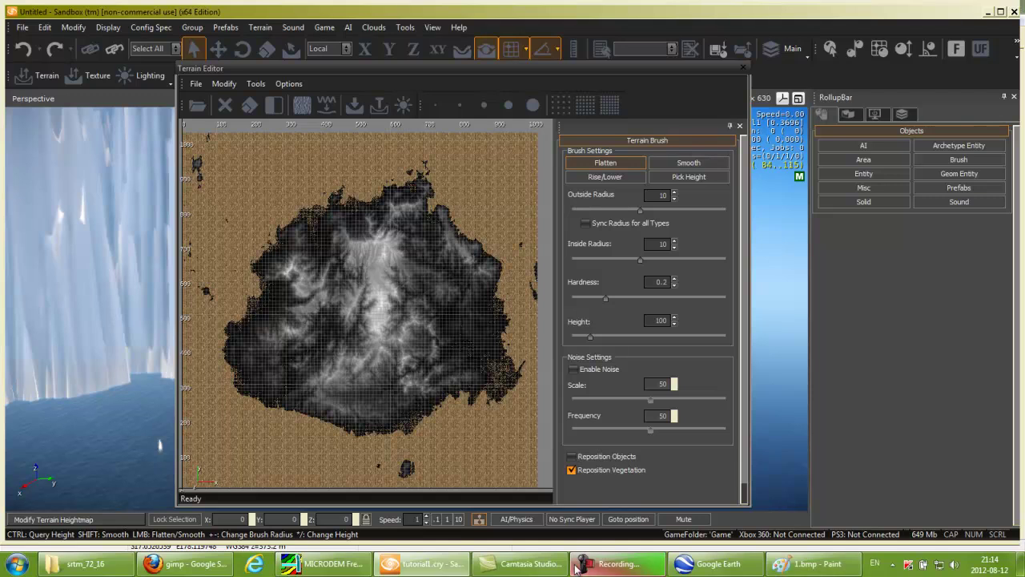
mouse_move(608, 573)
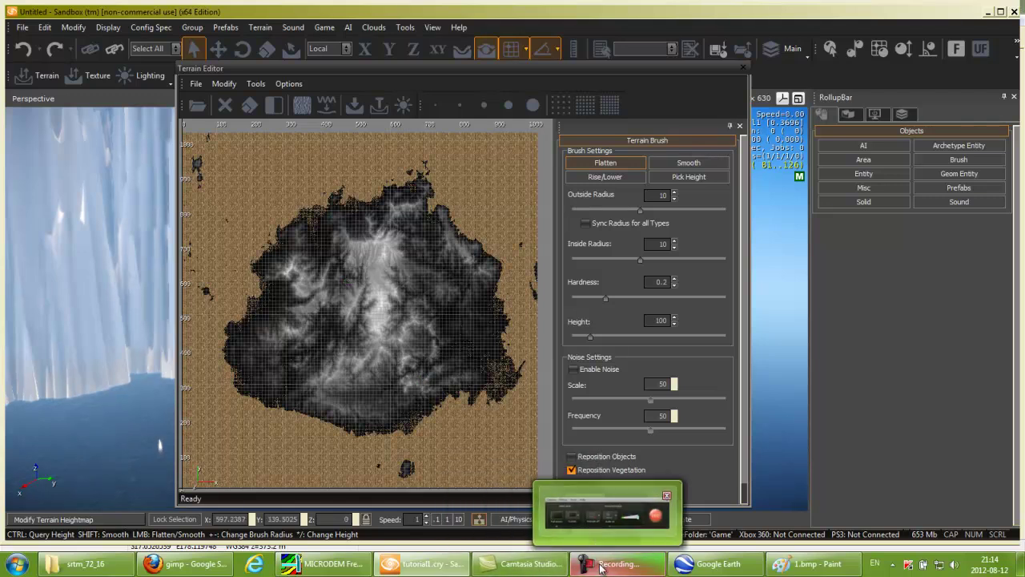
mouse_move(415, 570)
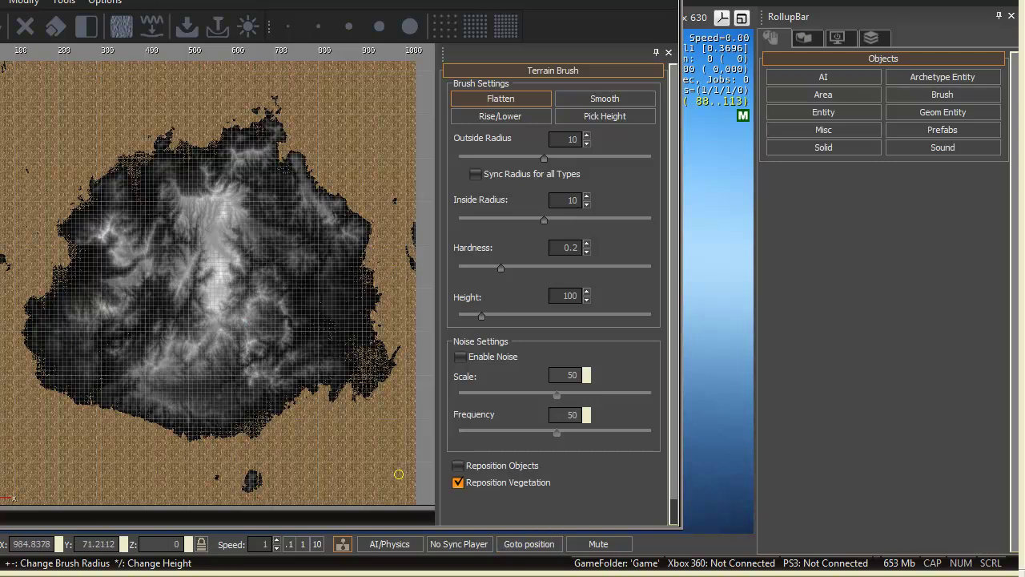
mouse_move(638, 576)
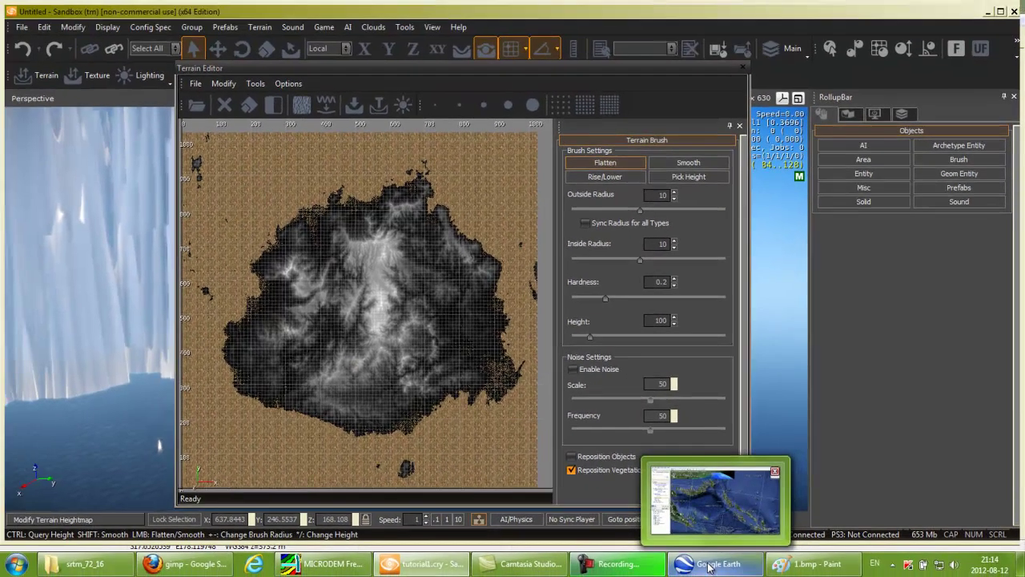
left_click(709, 567)
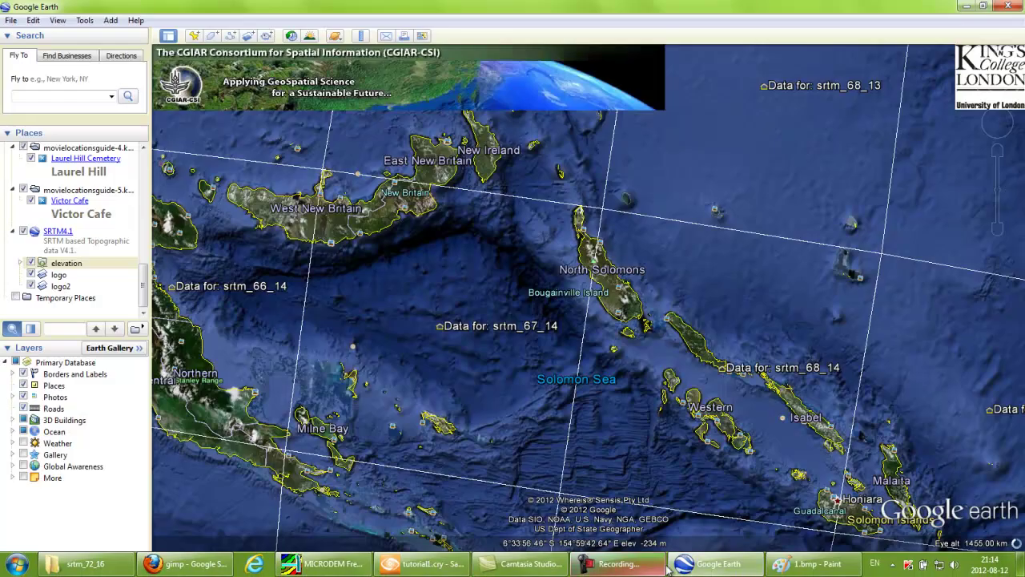
left_click(707, 568)
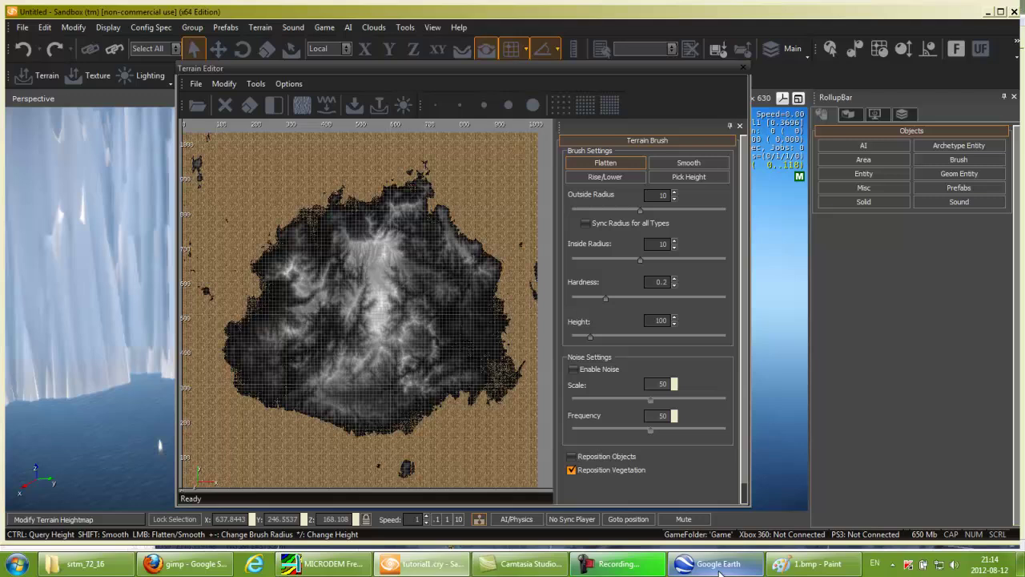
Check the maximum and minimum of the SRTM_72_16 map's elevation colouring range in MICRODEM, and return to the Terrain Editor in CryEngine Sandbox.
left_click(311, 567)
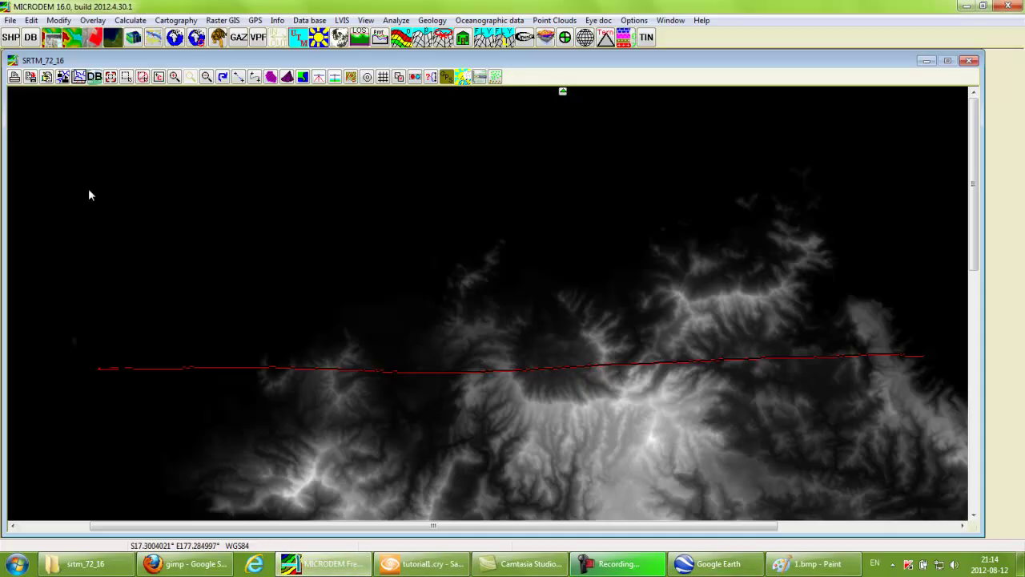
left_click(59, 20)
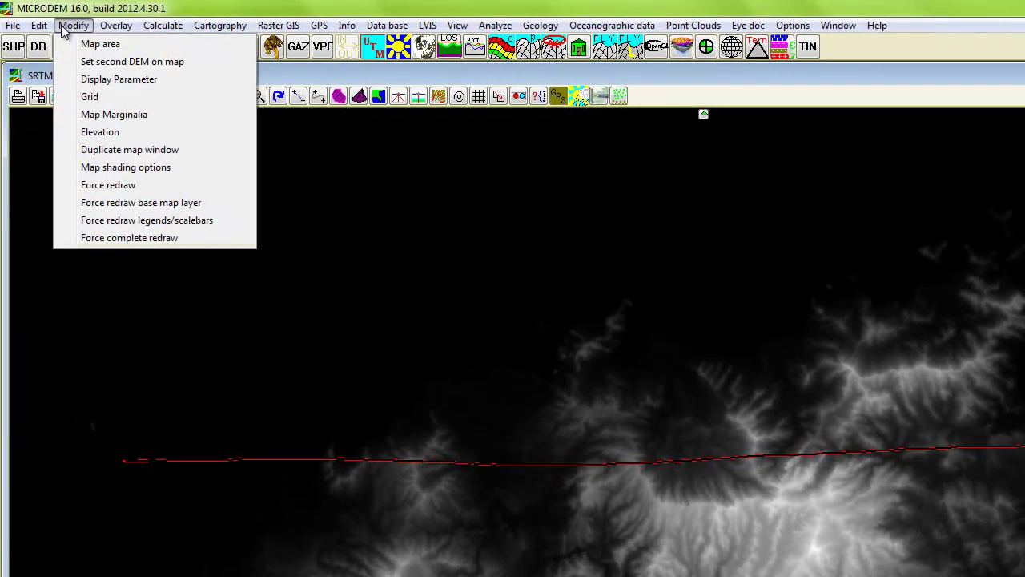
mouse_move(104, 35)
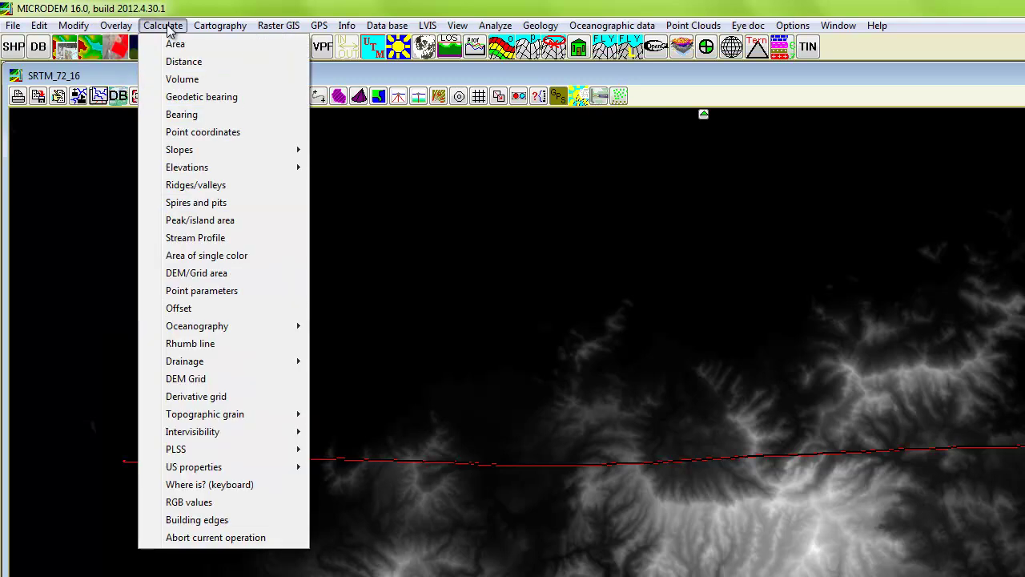
mouse_move(75, 29)
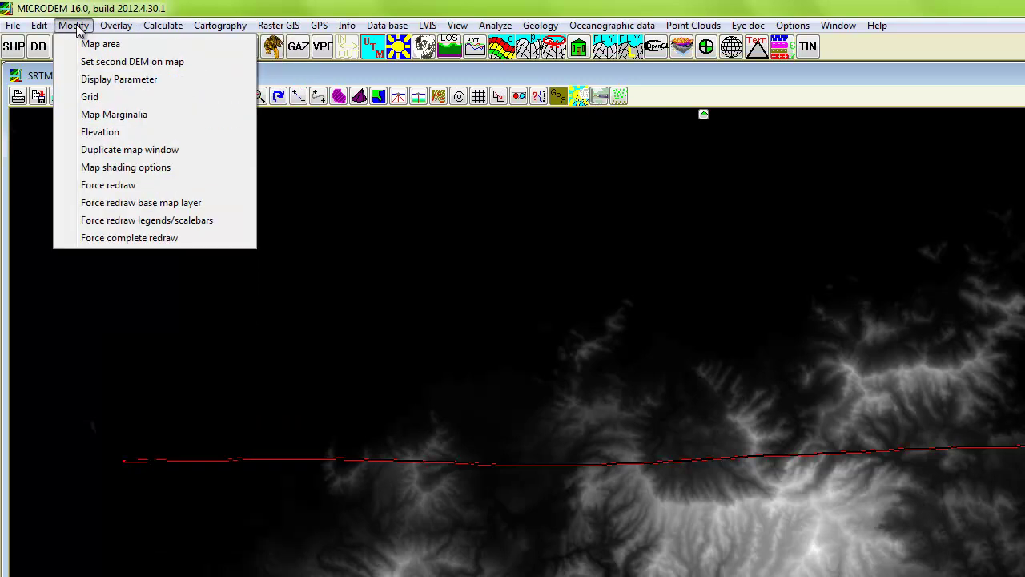
left_click(88, 132)
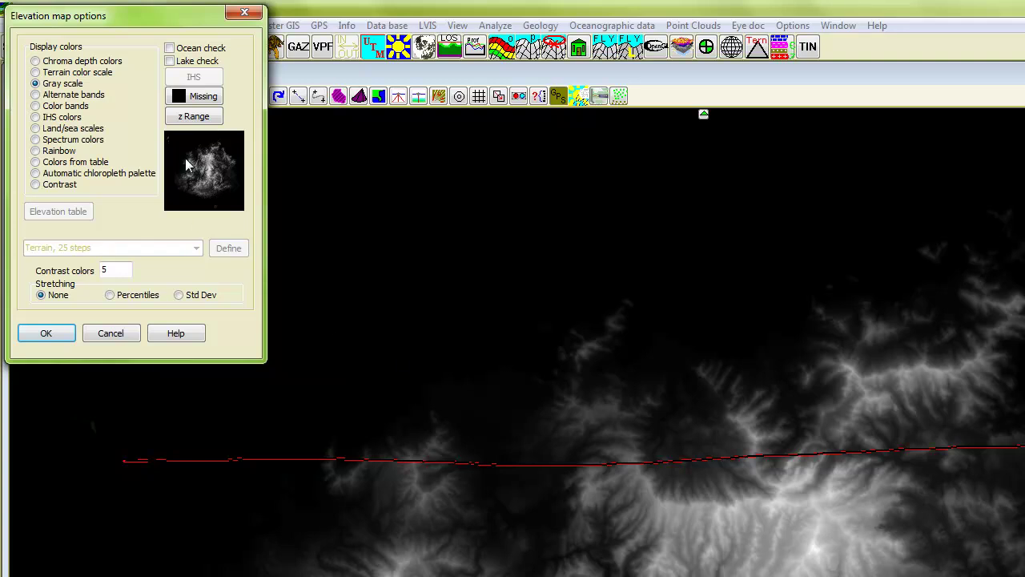
left_click(185, 118)
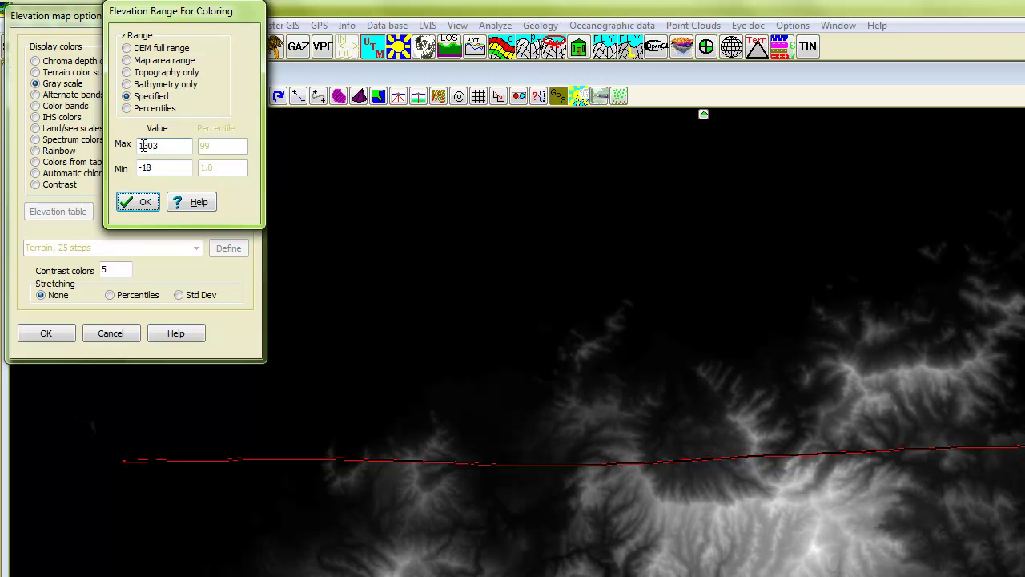
left_click(146, 201)
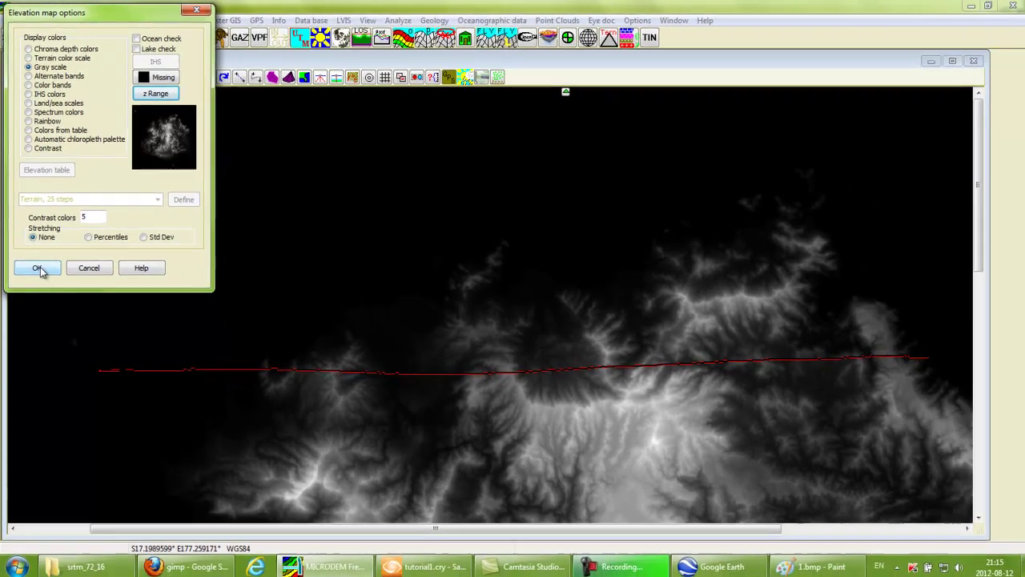
left_click(47, 333)
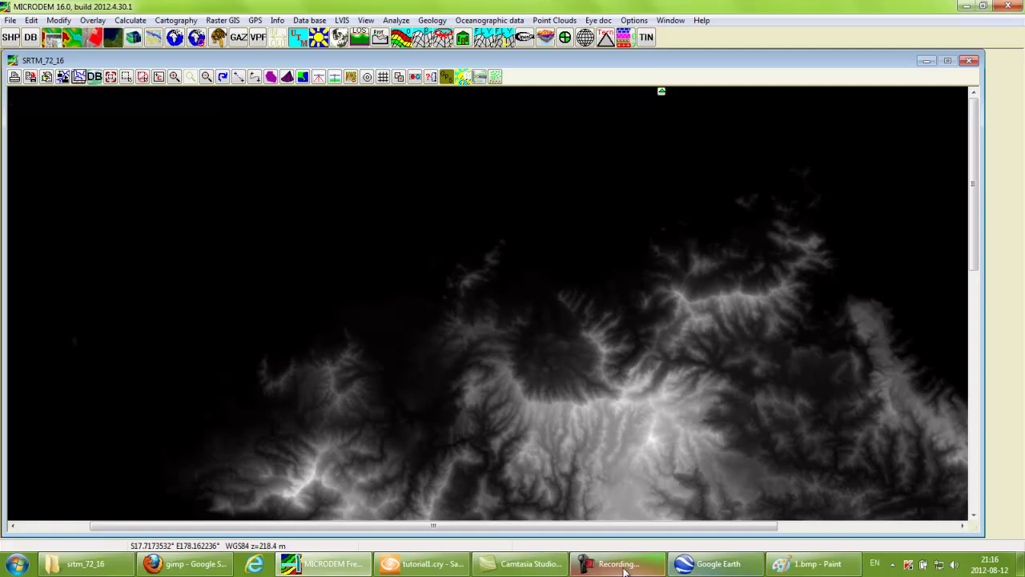
left_click(421, 564)
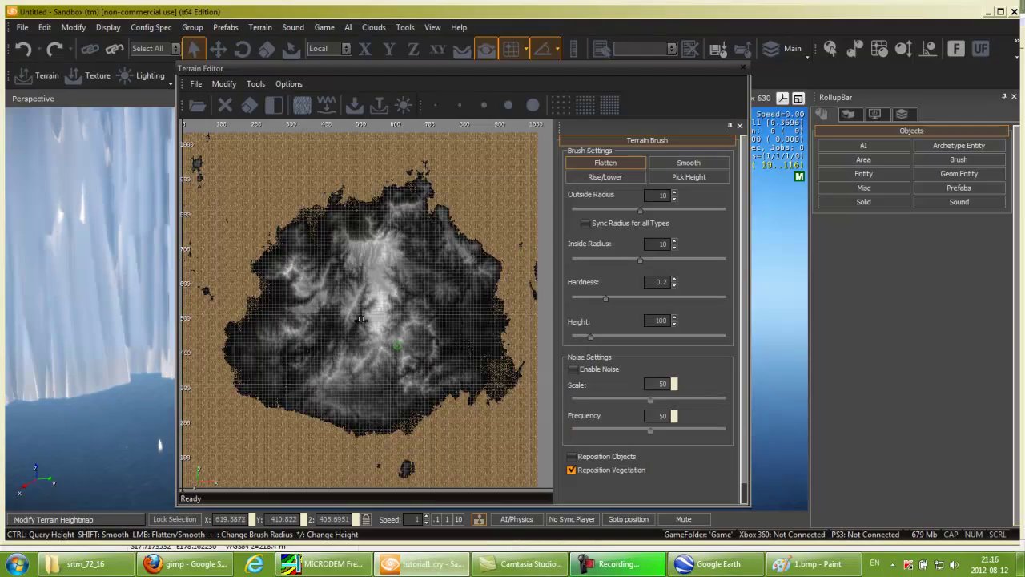
Check the maximum terrain height setting, and set the terrain's water height to 2.
left_click(222, 87)
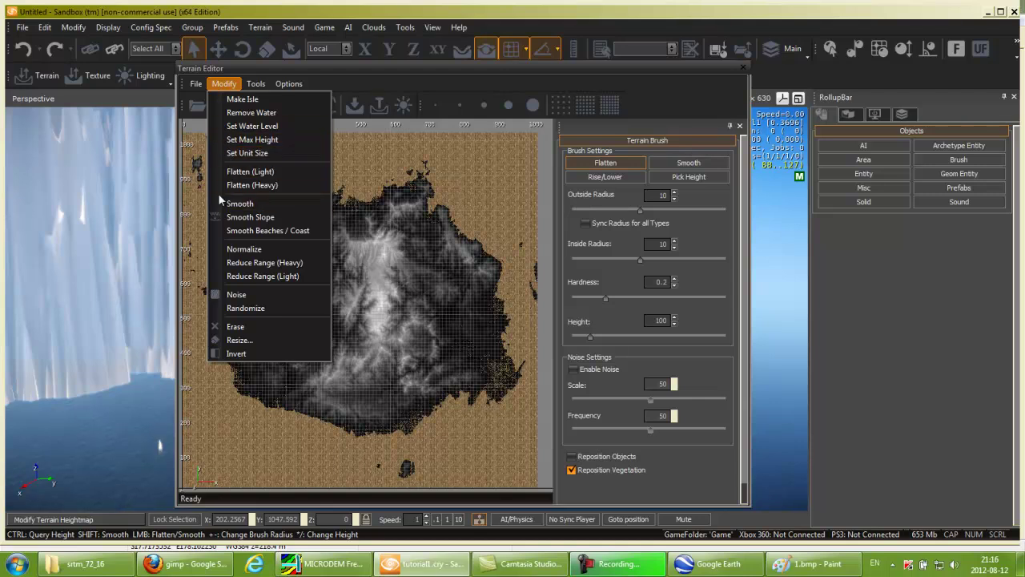
left_click(239, 142)
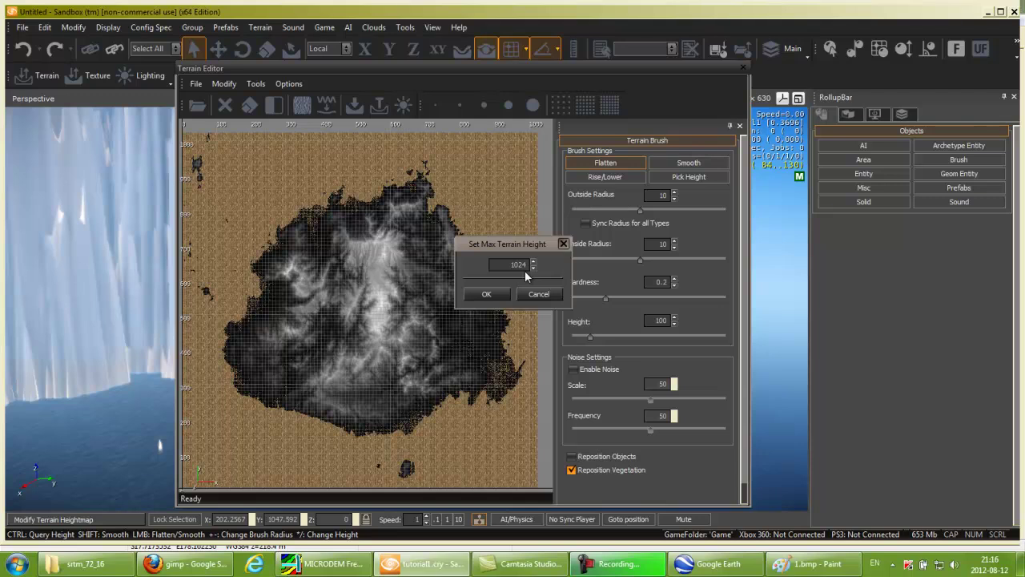
left_click(539, 294)
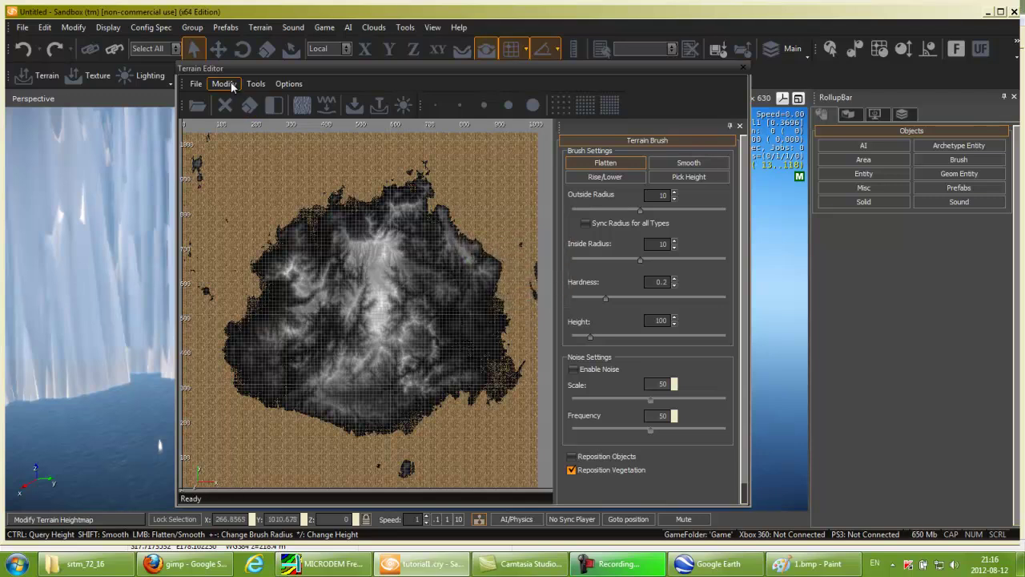
left_click(231, 85)
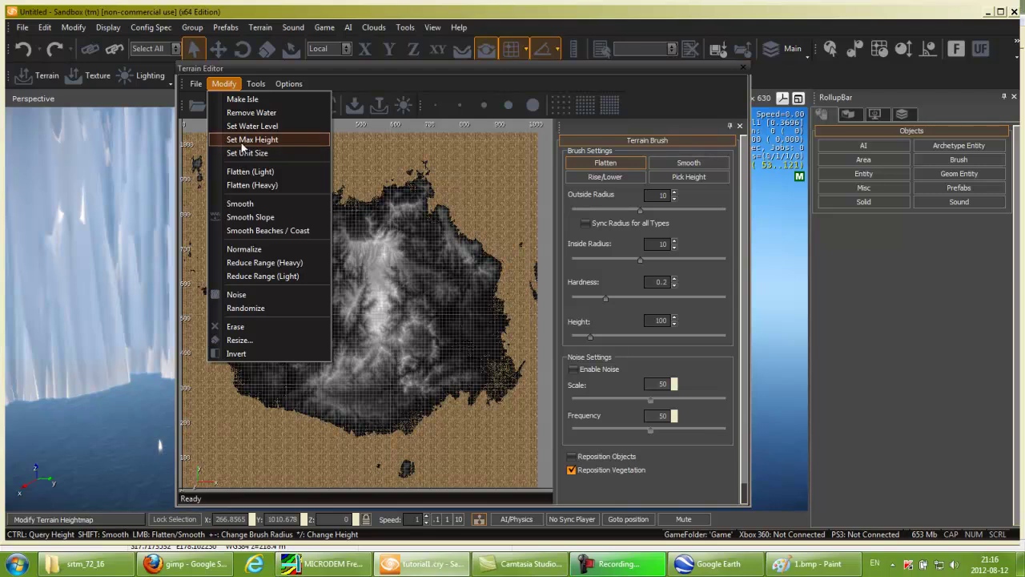
left_click(247, 125)
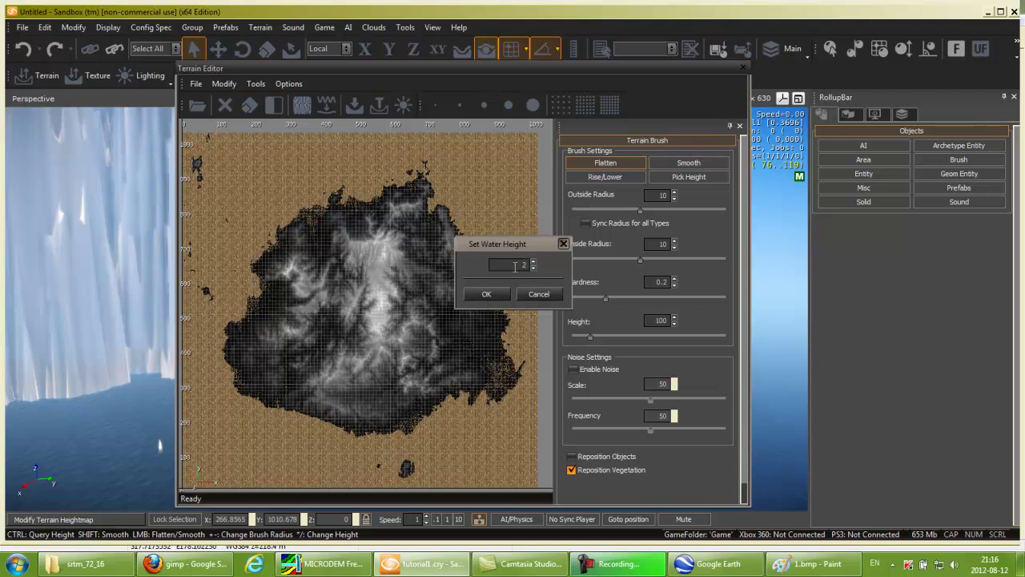
left_click(486, 294)
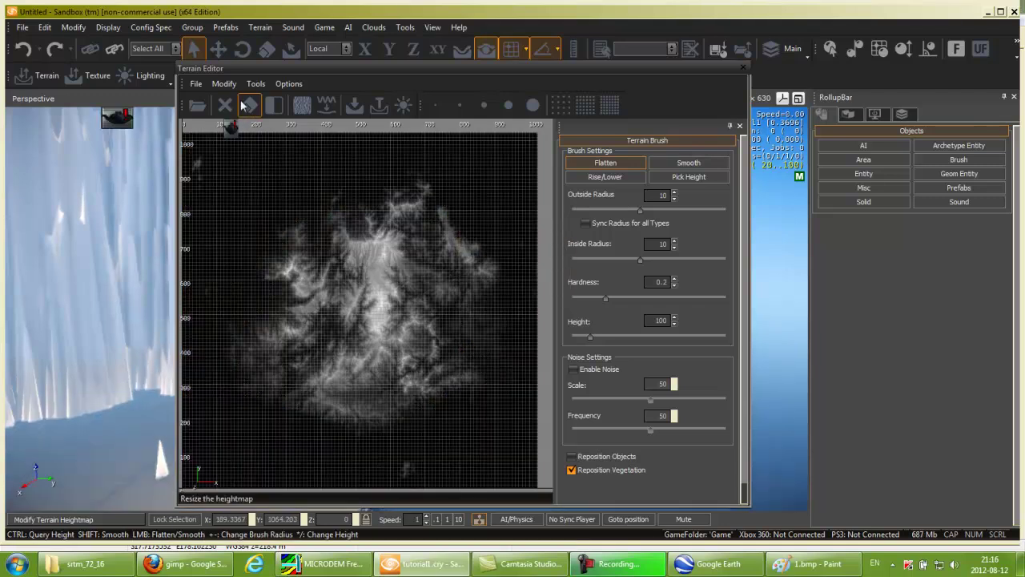
left_click(230, 83)
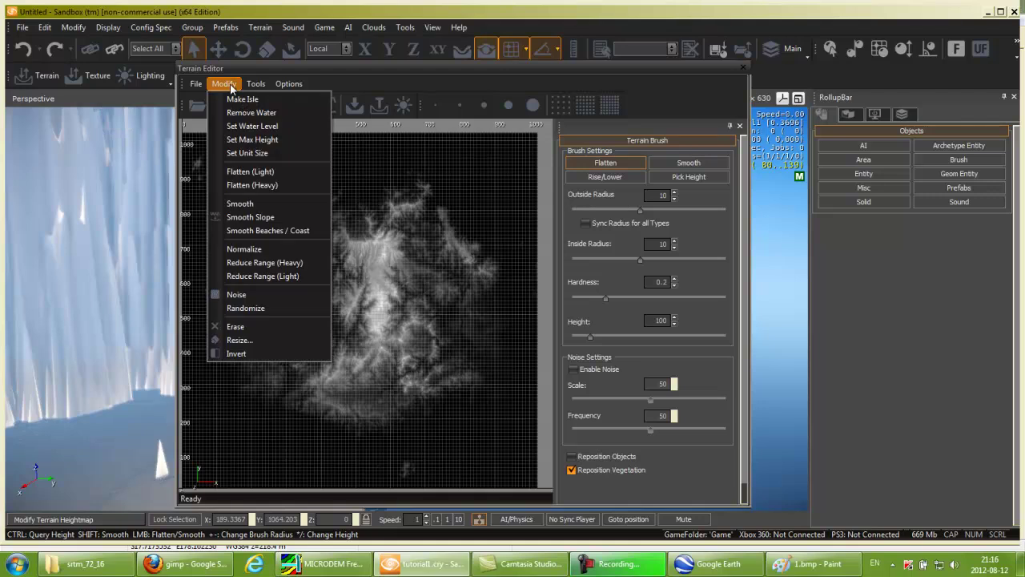
left_click(248, 126)
left_click(551, 293)
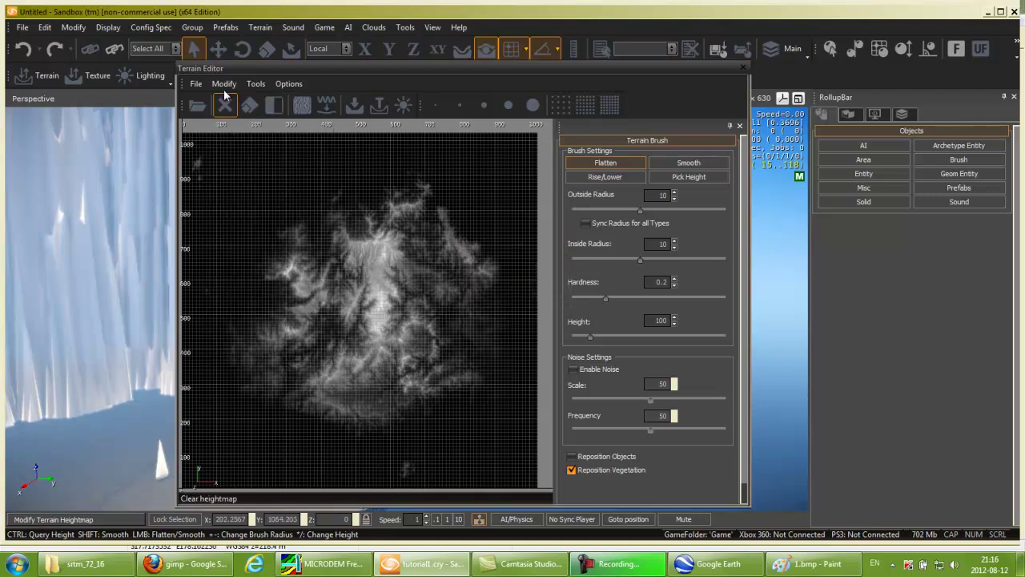
Set the maximum terrain height to 13.
left_click(224, 85)
left_click(252, 142)
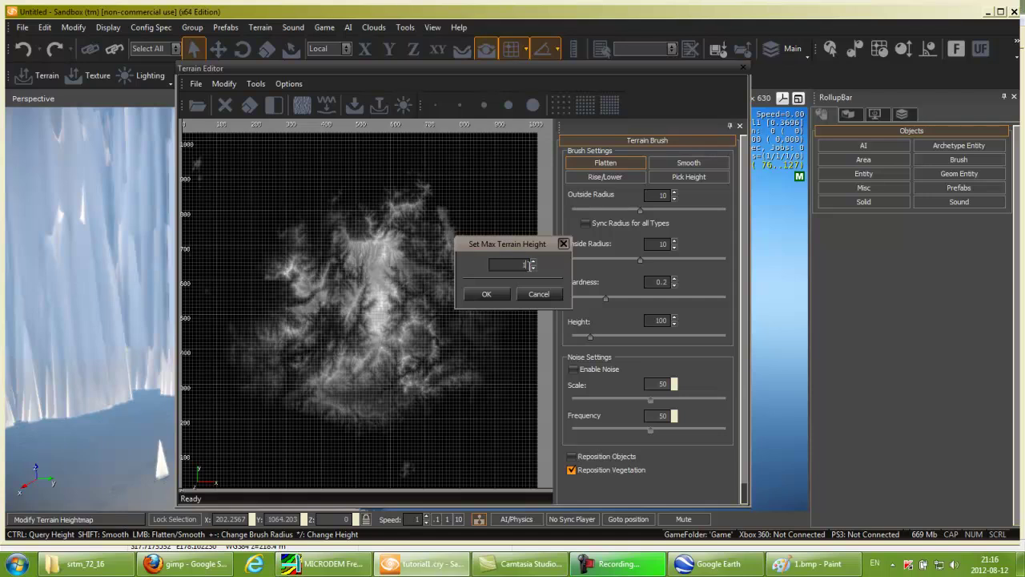
type("13")
left_click(494, 294)
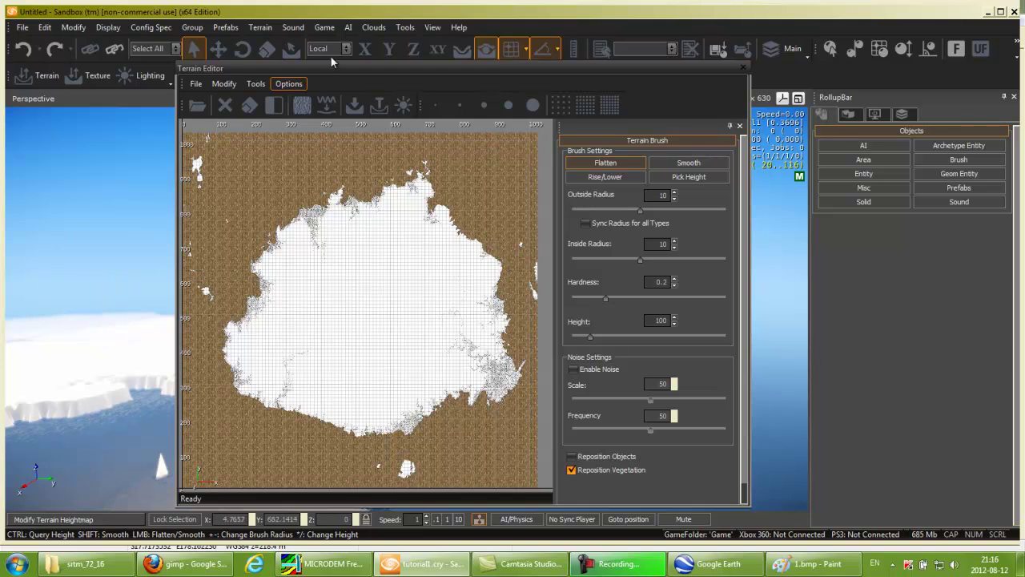
Import 1.bmp from the desktop again as the heightmap for the 13-unit maximum height.
left_click(218, 84)
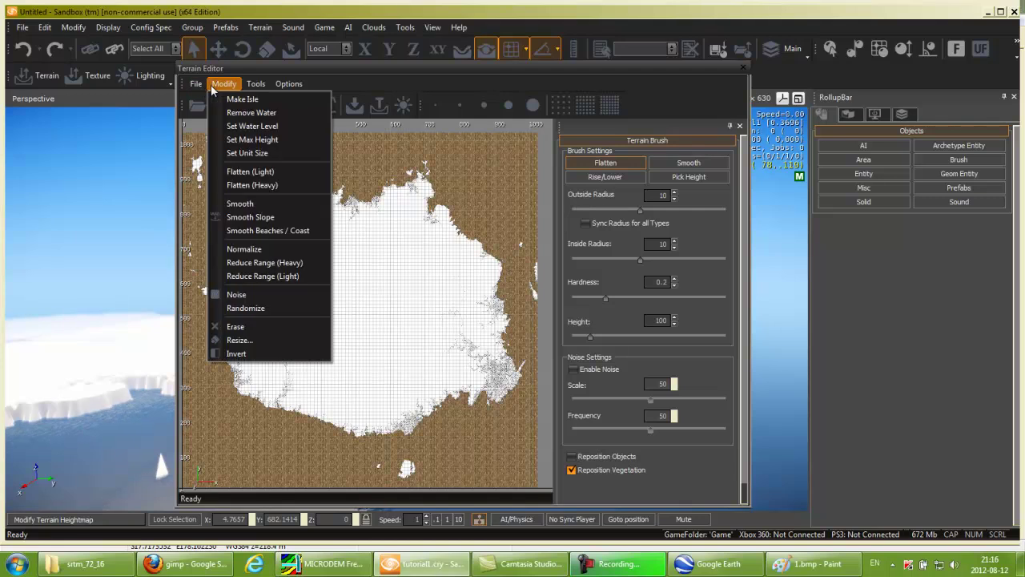
mouse_move(262, 85)
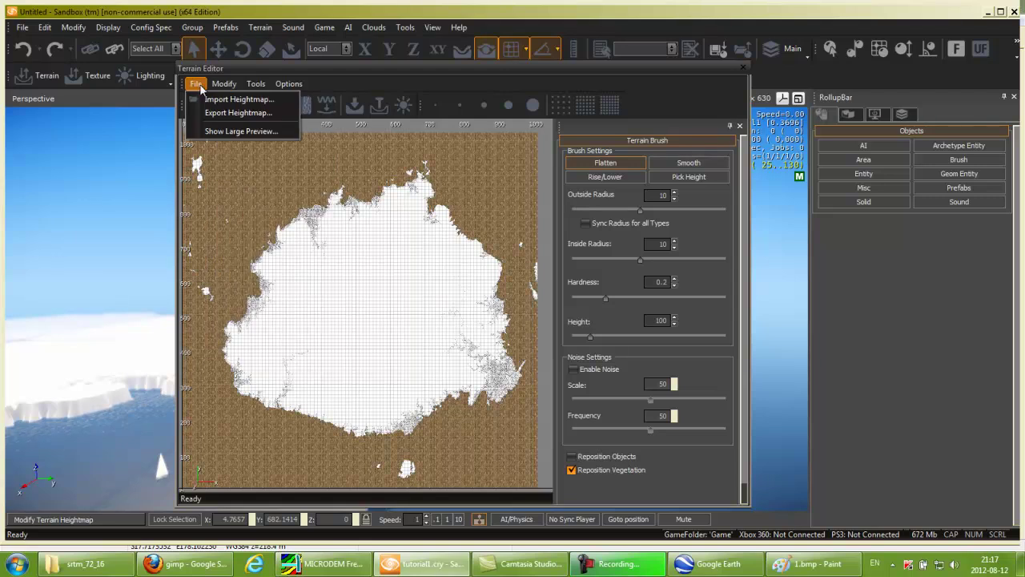
left_click(207, 100)
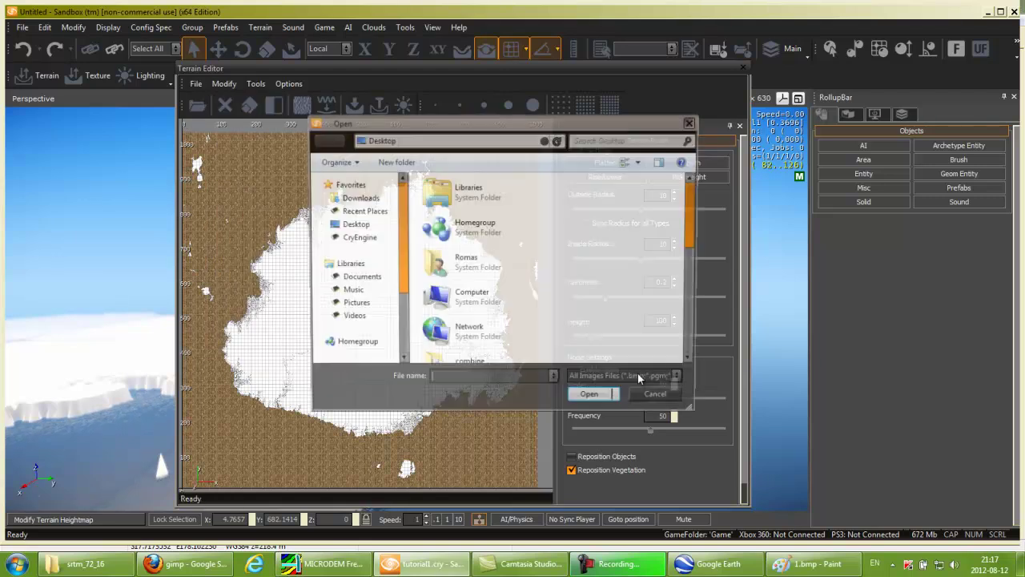
left_click_drag(697, 238, 694, 365)
left_click(446, 207)
left_click(606, 401)
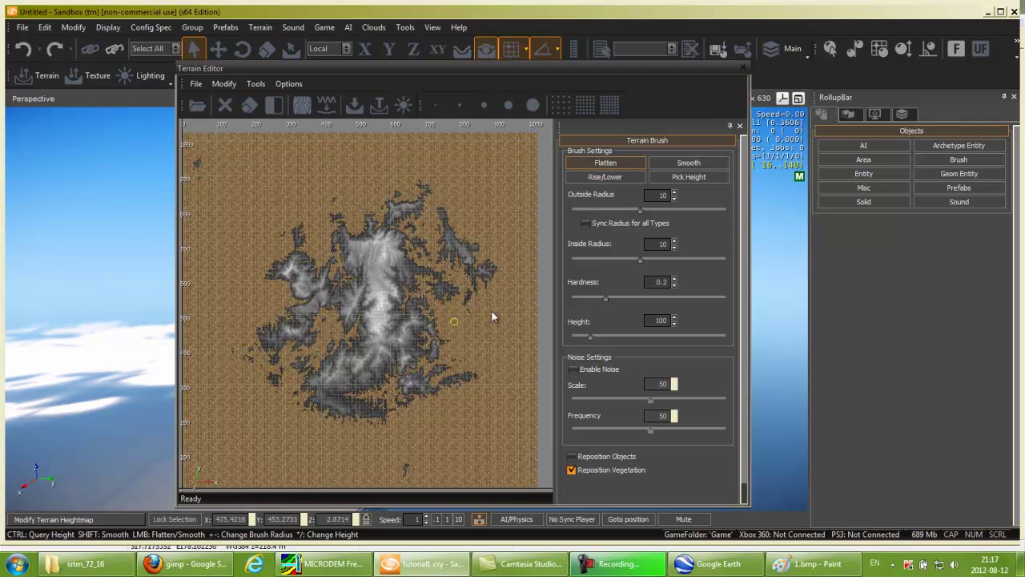
Set the terrain's water height to 1.
left_click(225, 83)
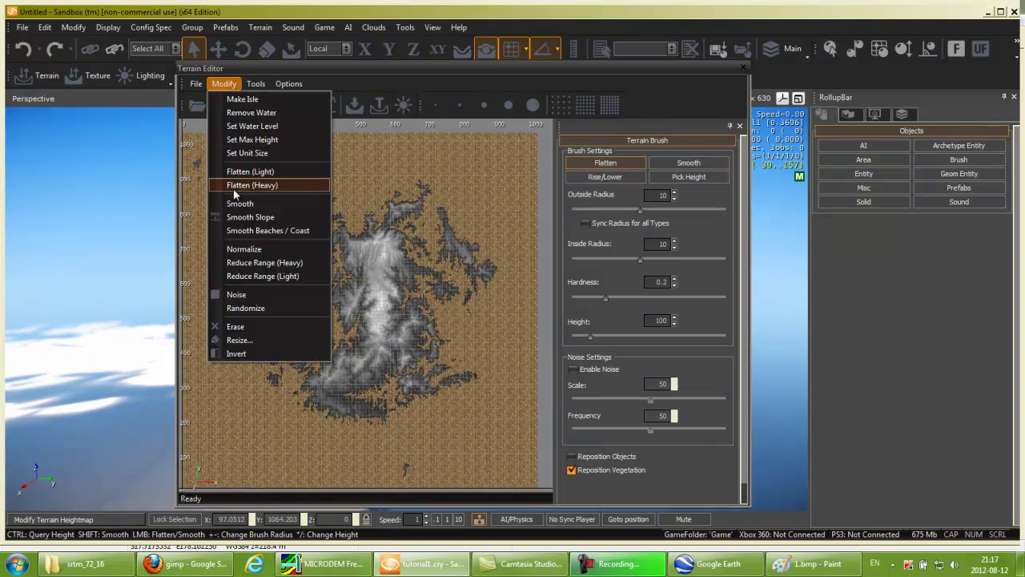
left_click(254, 127)
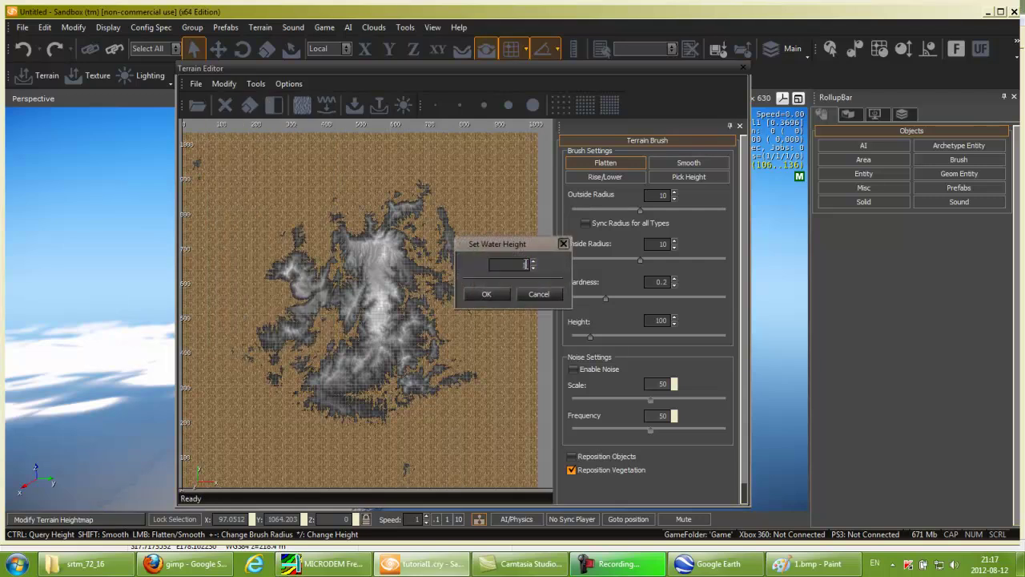
left_click(499, 296)
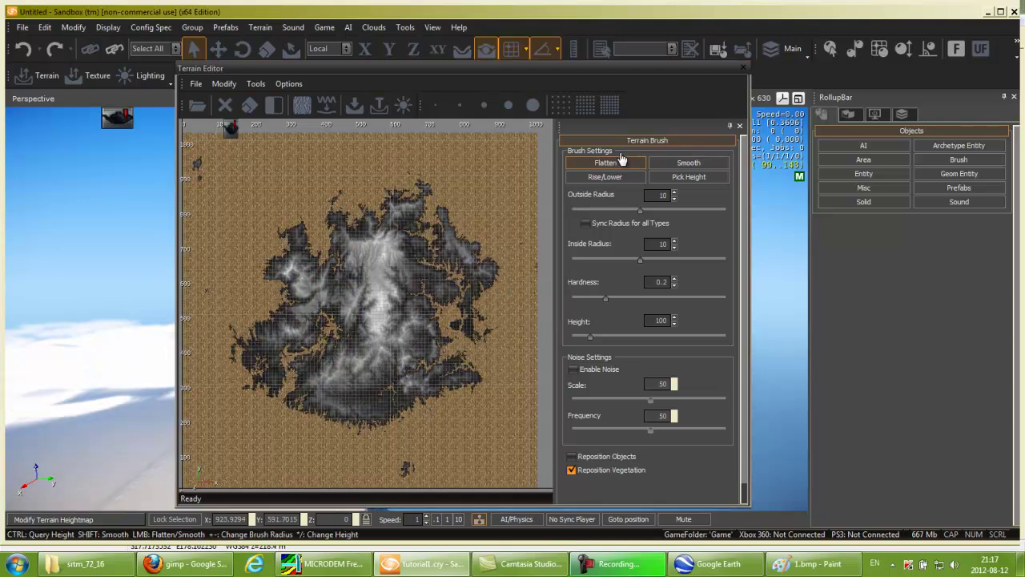
Close the Terrain Editor and fly over the flattened island in the perspective view to judge its relief.
left_click(743, 72)
mouse_move(314, 440)
right_mouse_down()
mouse_move(322, 430)
mouse_move(311, 433)
mouse_move(349, 437)
mouse_move(307, 436)
mouse_move(339, 438)
mouse_move(326, 432)
right_mouse_up()
key("w")
key("w")
key("w")
key("w")
key("w")
key("w")
key("w")
key("w")
key("w")
key("w")
key("w")
key("w")
key("w")
key("w")
key("w")
key("w")
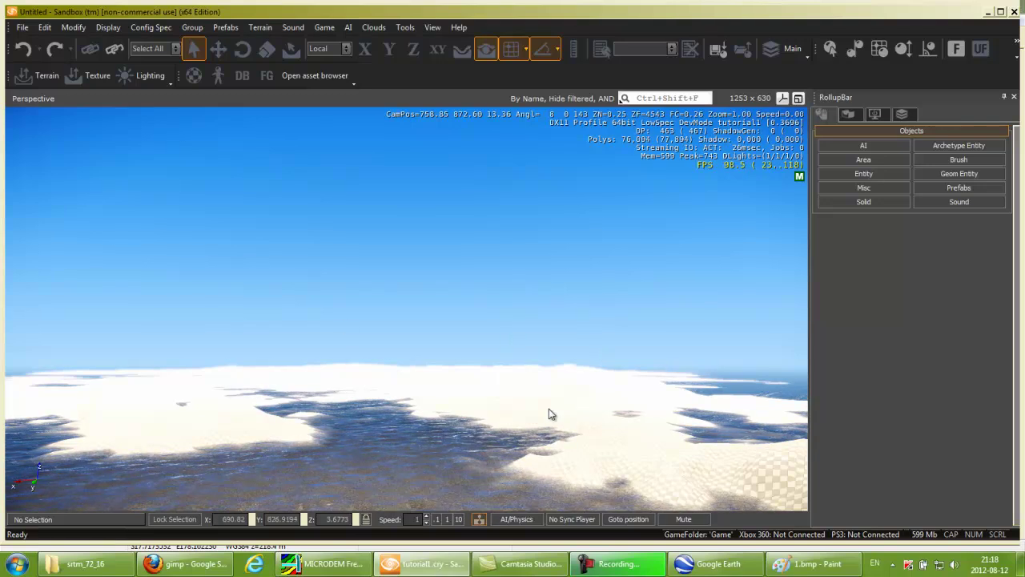
Reopen the Terrain Editor and set the maximum terrain height to 64 and the water height to 2.
left_click(30, 76)
left_click(234, 83)
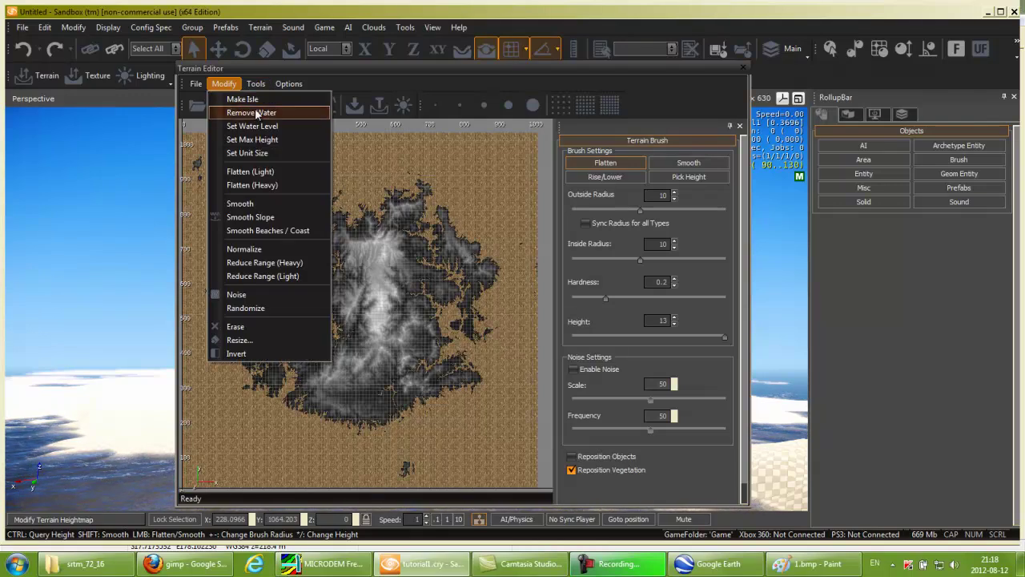
left_click(245, 141)
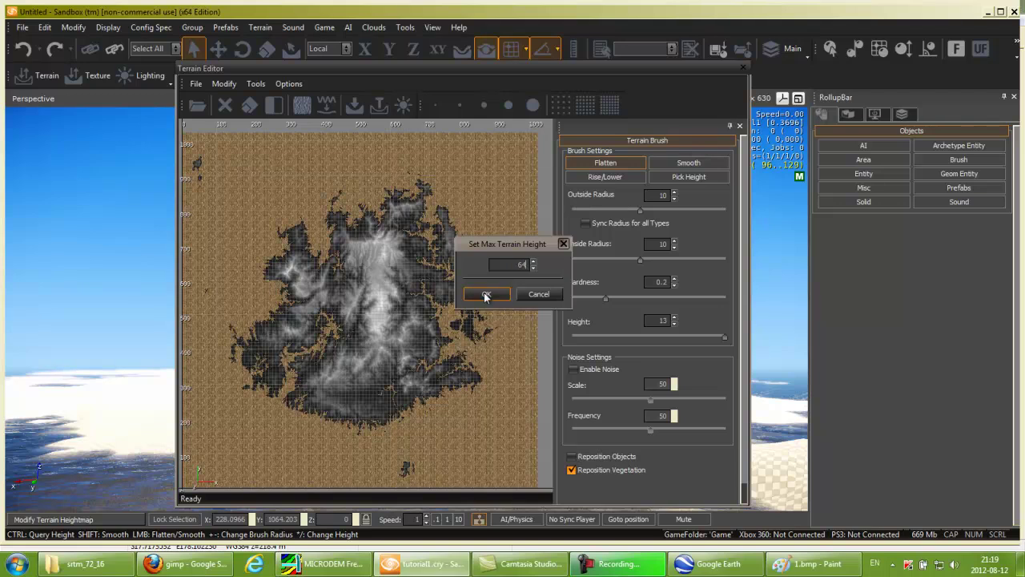
left_click(484, 294)
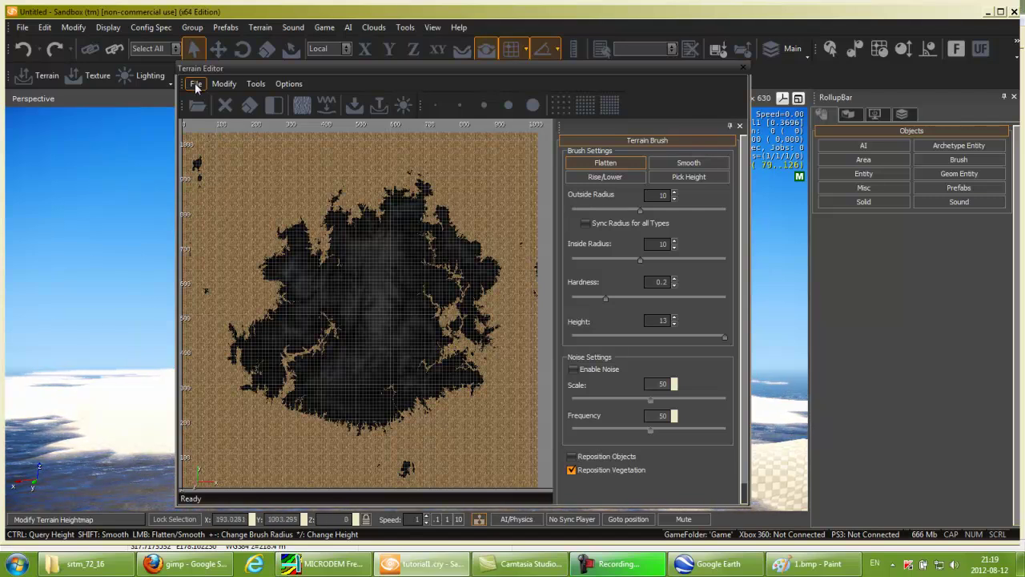
left_click(222, 84)
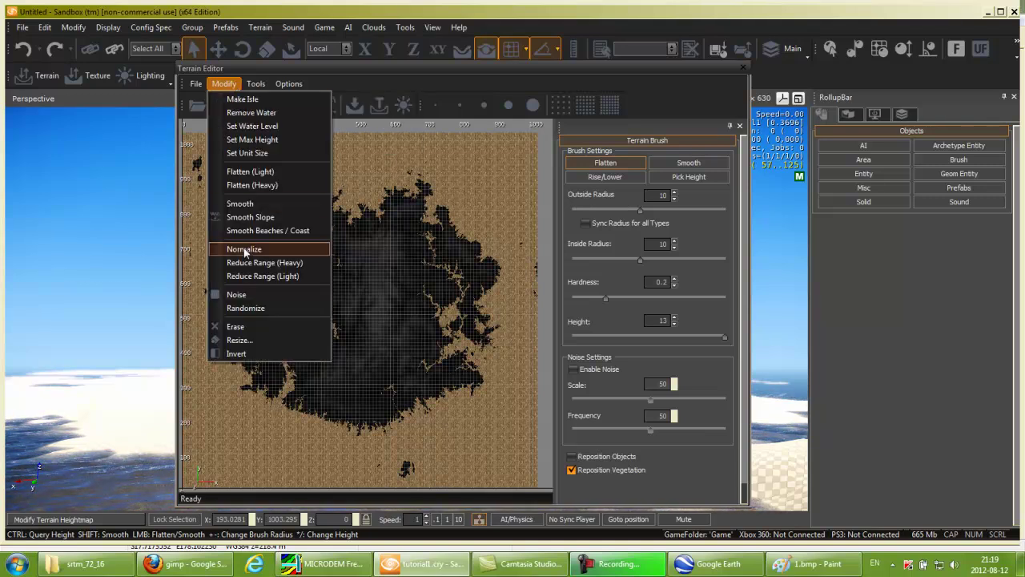
left_click(252, 126)
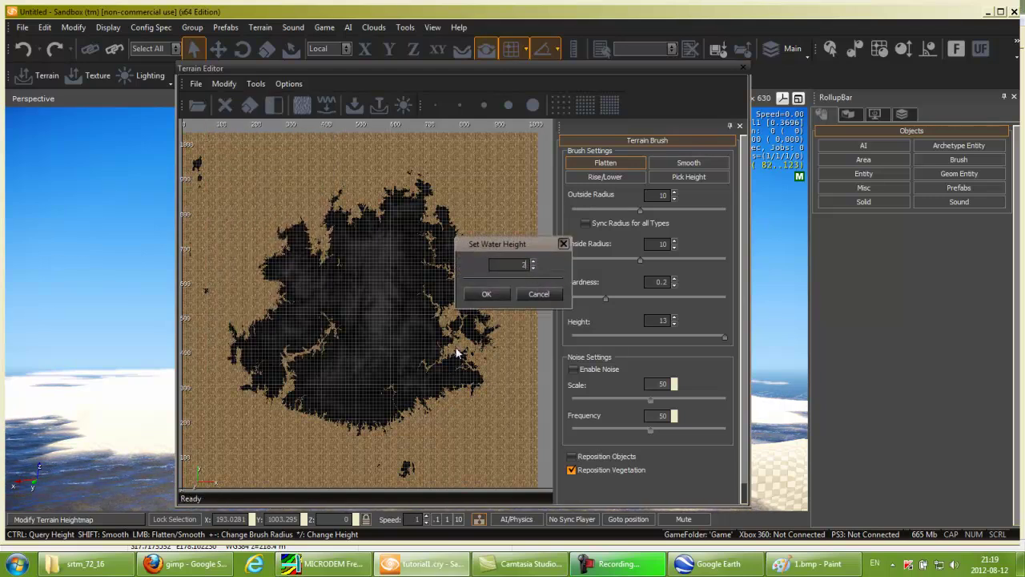
left_click(485, 295)
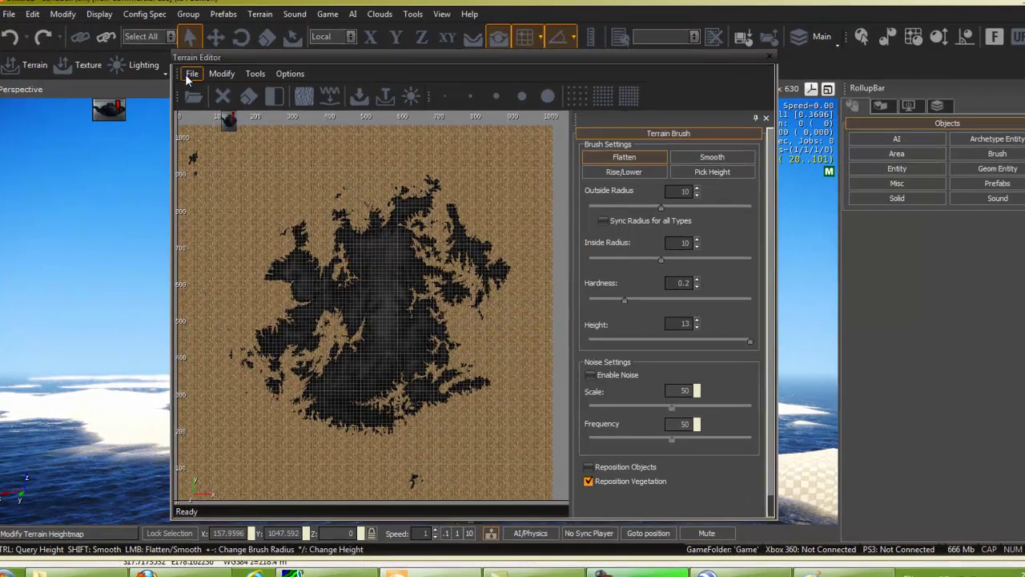
Reimport the desktop heightmap 1.bmp so the terrain uses the 64-unit maximum height.
left_click(196, 84)
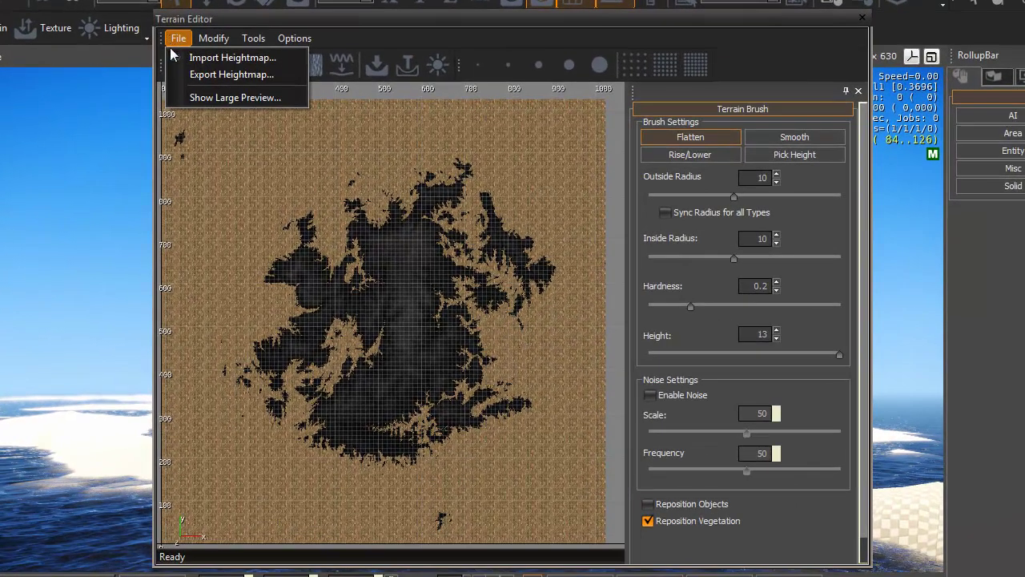
left_click(193, 103)
left_click_drag(804, 219, 742, 314)
left_click(519, 231)
left_click(677, 434)
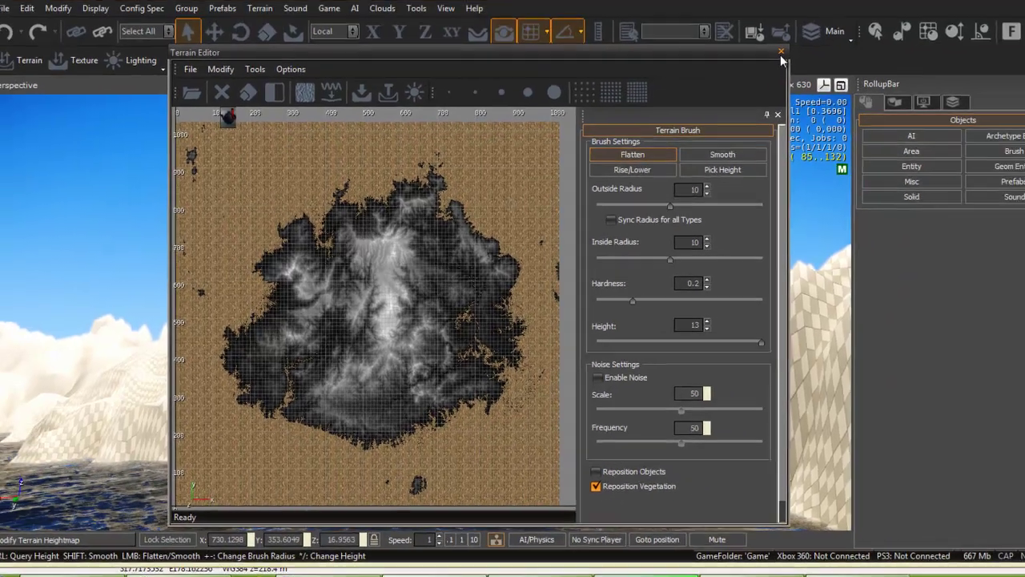
Close the Terrain Editor and fly through the island's mountains in the perspective view to examine their height.
left_click(781, 53)
mouse_move(429, 436)
right_mouse_down()
mouse_move(410, 434)
mouse_move(429, 437)
right_mouse_up()
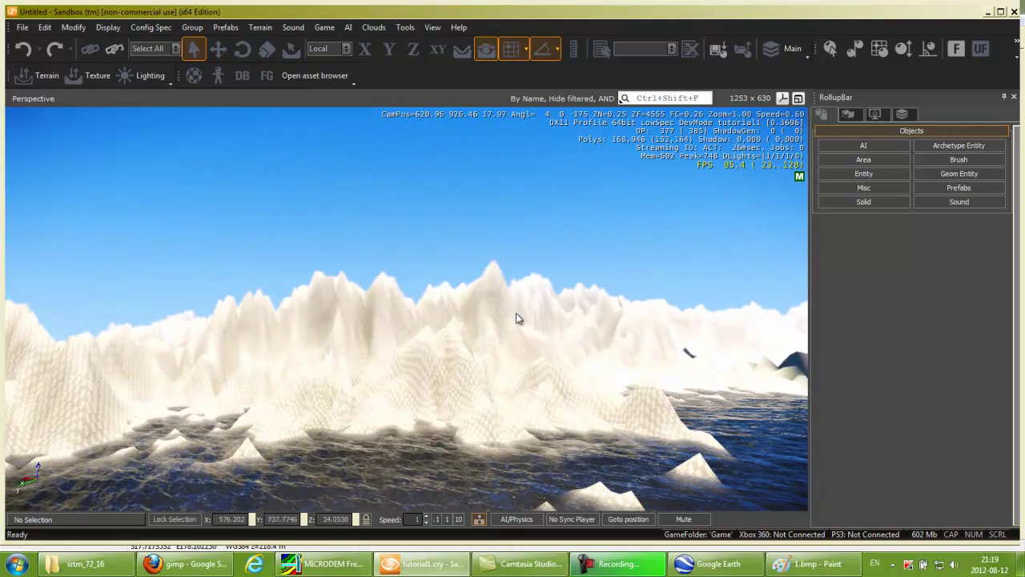
right_click_drag(513, 380, 514, 376)
key("w")
key("w")
mouse_move(513, 380)
right_mouse_down()
mouse_move(505, 375)
mouse_move(519, 374)
mouse_move(513, 382)
mouse_move(569, 341)
mouse_move(512, 377)
mouse_move(505, 366)
mouse_move(513, 380)
right_mouse_up()
key("w")
key("w")
key("w")
key("w")
key("w")
key("w")
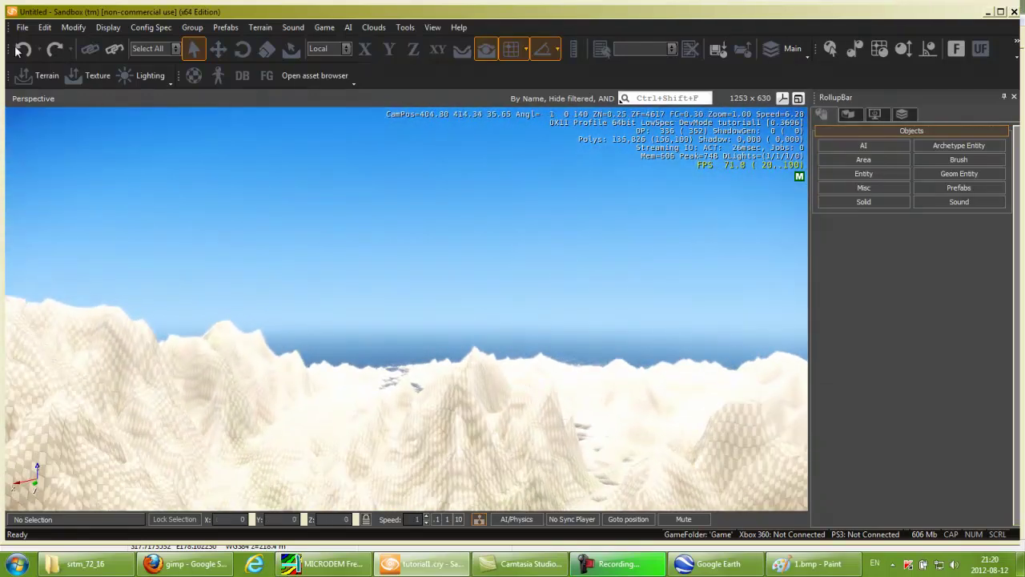
Reopen the Terrain Editor and set the maximum terrain height to 32.
left_click(41, 75)
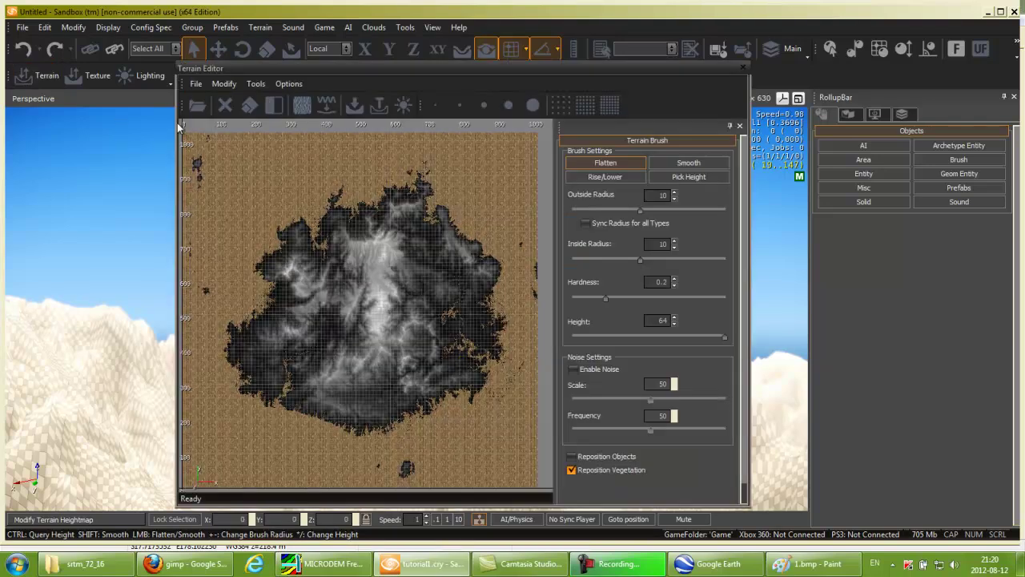
left_click(195, 83)
mouse_move(224, 84)
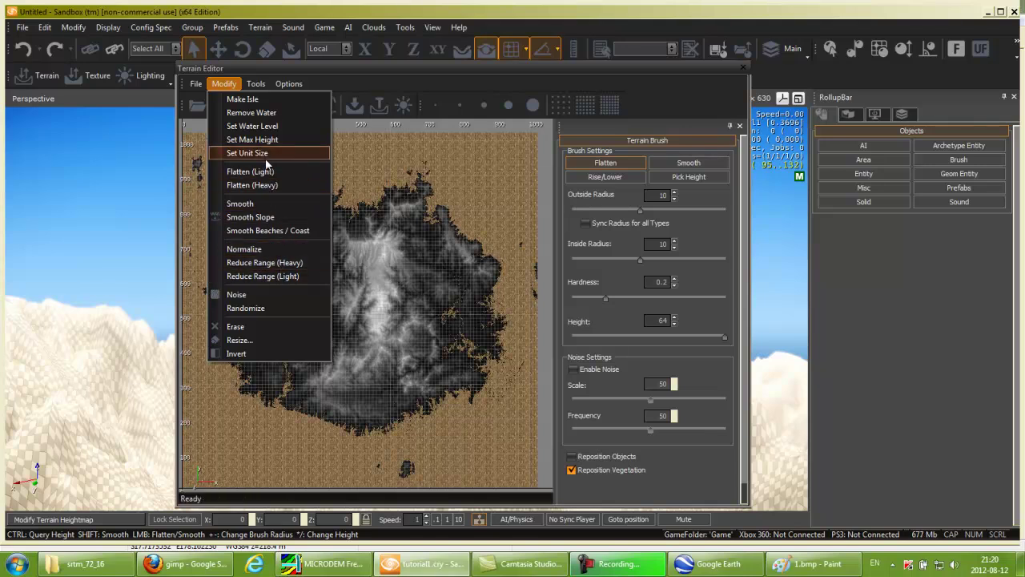
left_click(267, 141)
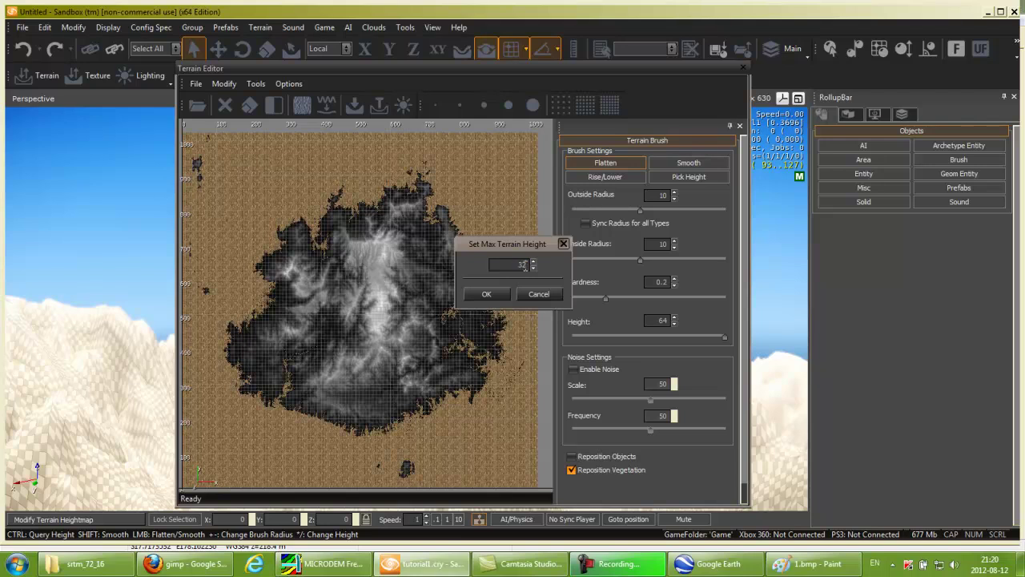
left_click(484, 294)
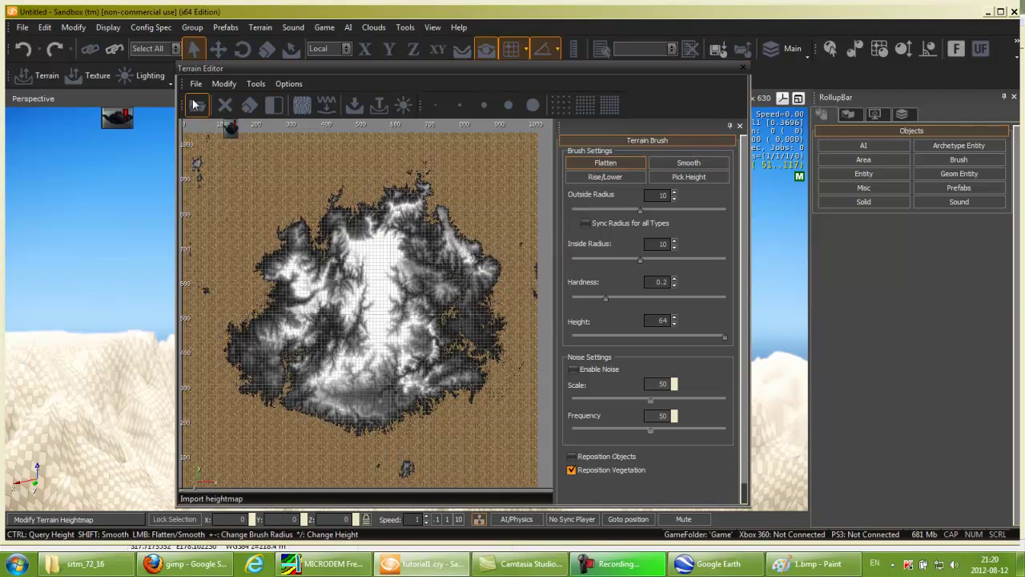
Reimport the desktop heightmap 1.bmp so the terrain uses the 32-unit maximum height.
left_click(193, 85)
left_click(197, 97)
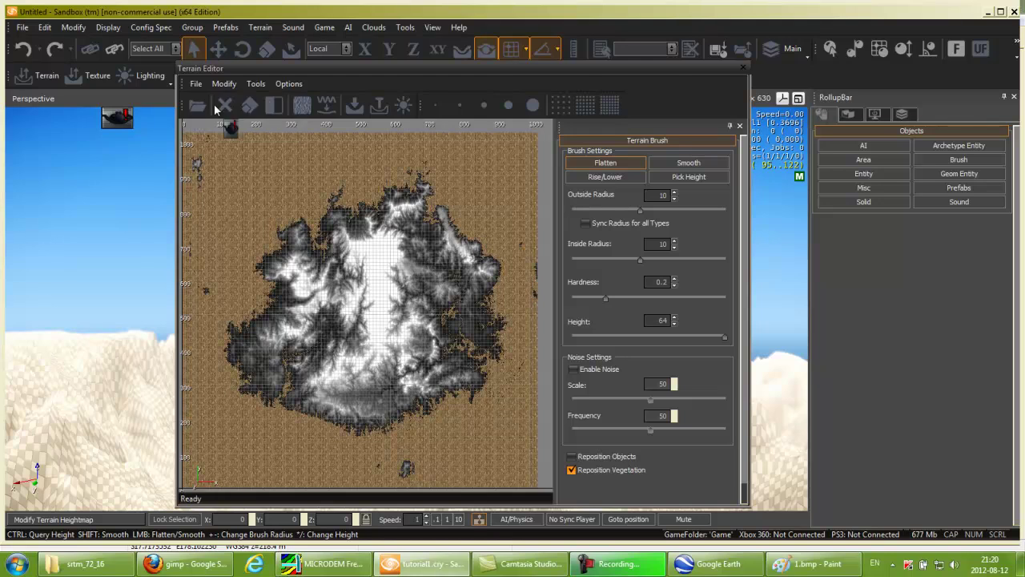
scroll(449, 241, "down", 5)
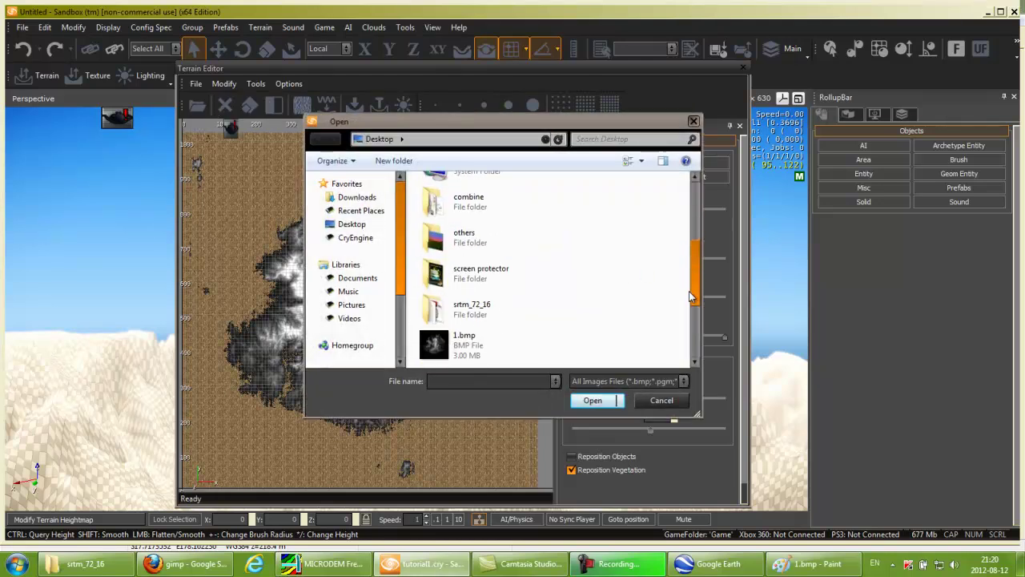
left_click(455, 324)
left_click(596, 400)
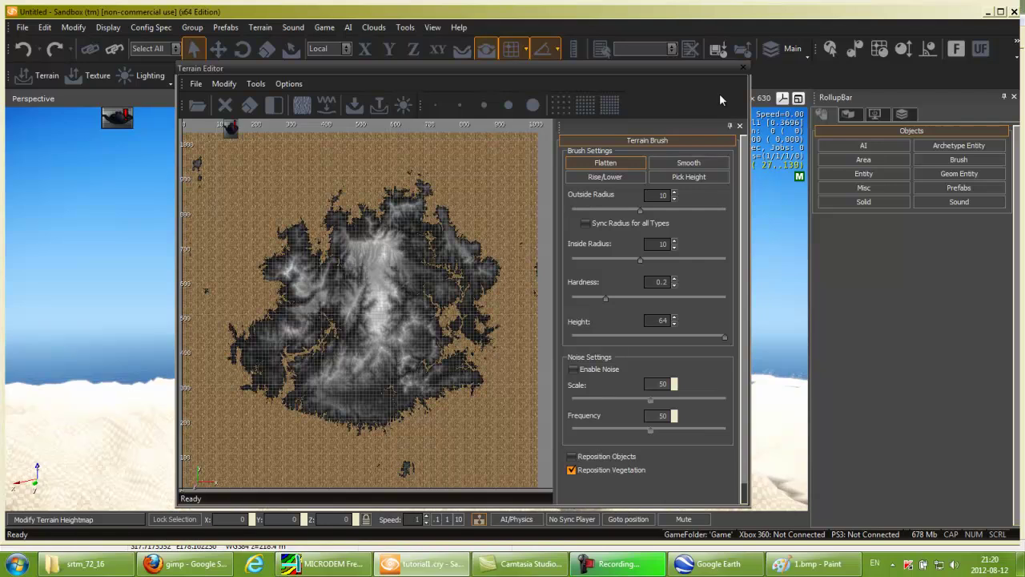
Close the Terrain Editor and fly over the island in the perspective view to examine the relief at the 32-unit maximum height.
left_click(743, 68)
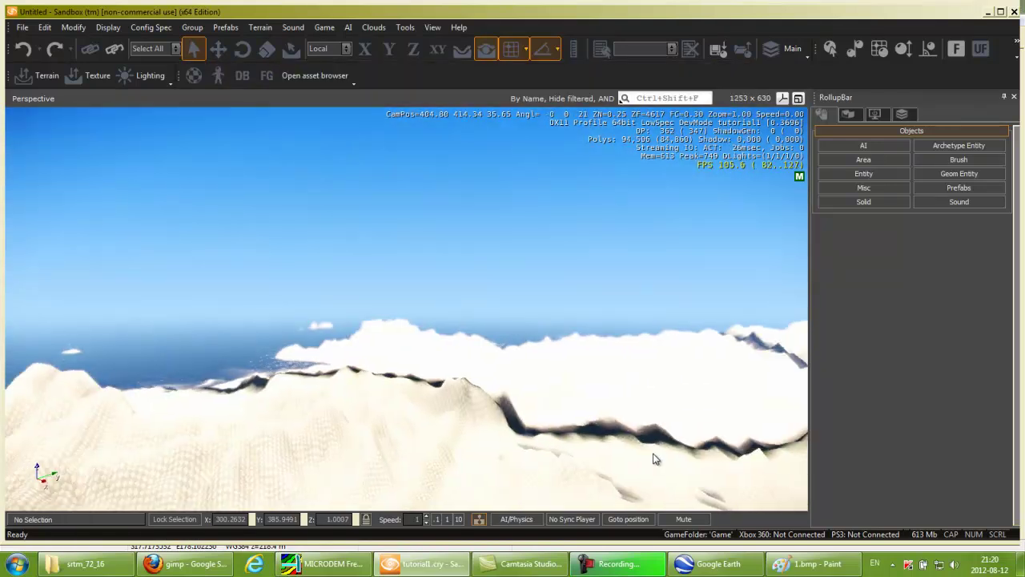
right_click_drag(655, 459, 630, 463)
key("w")
key("w")
key("w")
key("w")
key("w")
key("s")
key("w")
key("w")
key("w")
key("w")
middle_click_drag(630, 459, 628, 461)
right_click_drag(636, 363, 605, 350)
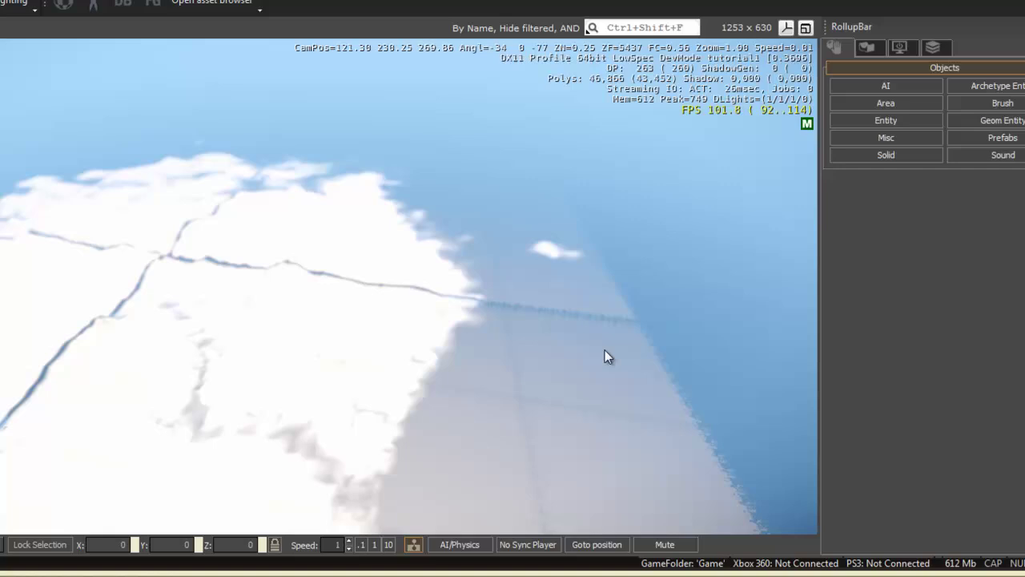
key("w")
mouse_move(605, 350)
middle_mouse_down()
mouse_move(605, 403)
mouse_move(606, 353)
middle_mouse_up()
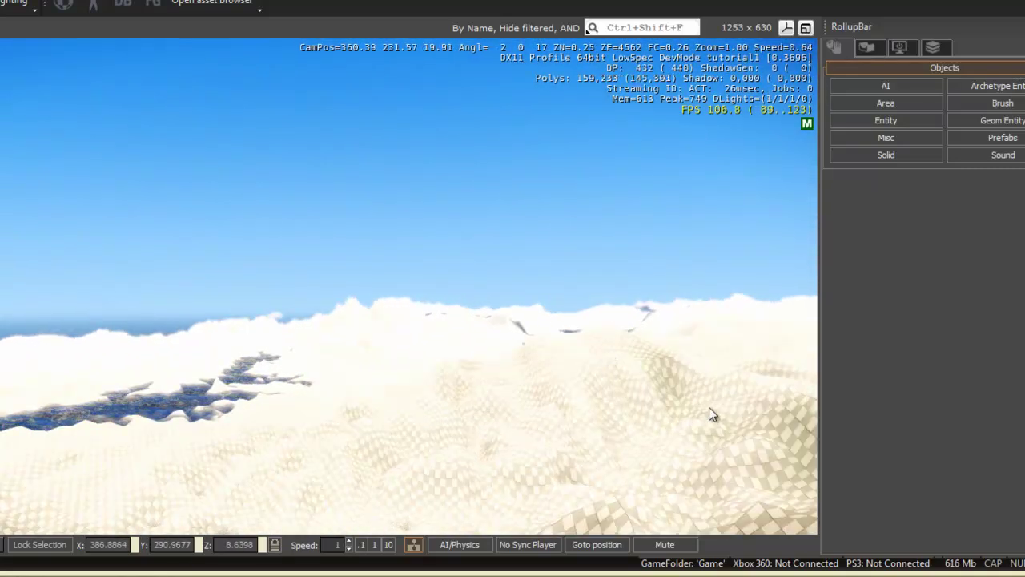
Open the terrain texture layers, go to the Default layer's material in the Material Editor and search the materials for "grass".
left_click(1, 3)
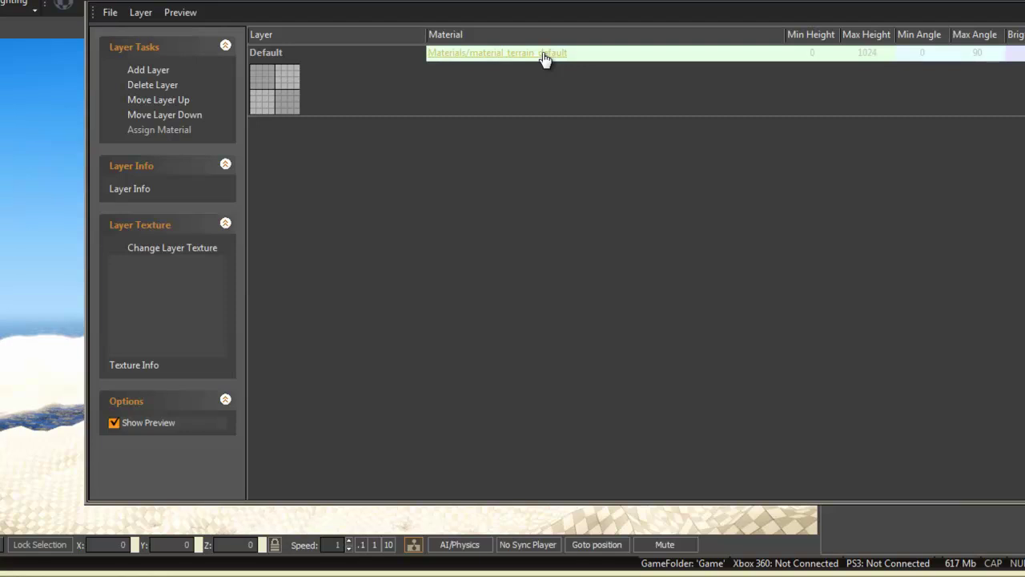
left_click(469, 54)
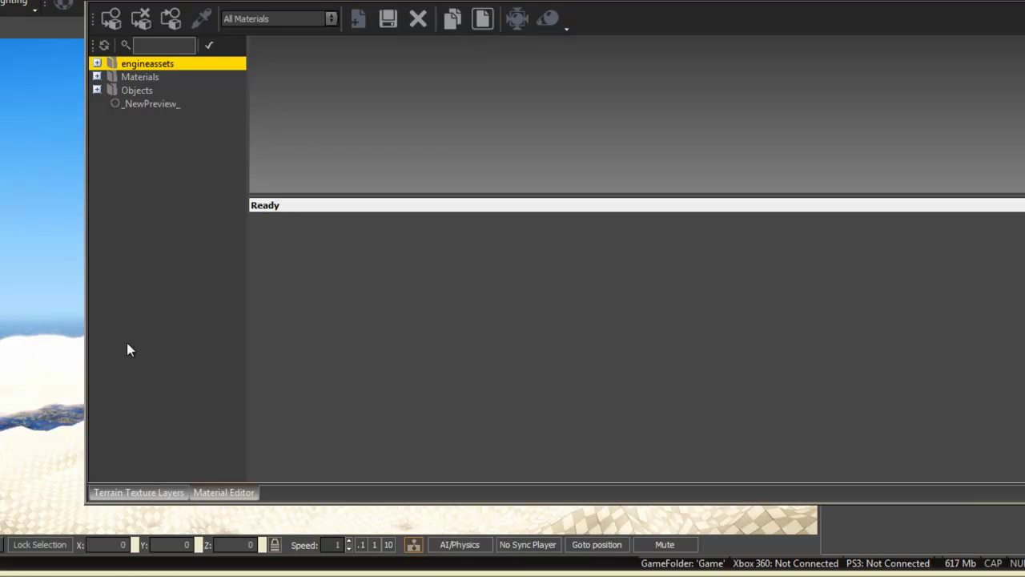
left_click(166, 493)
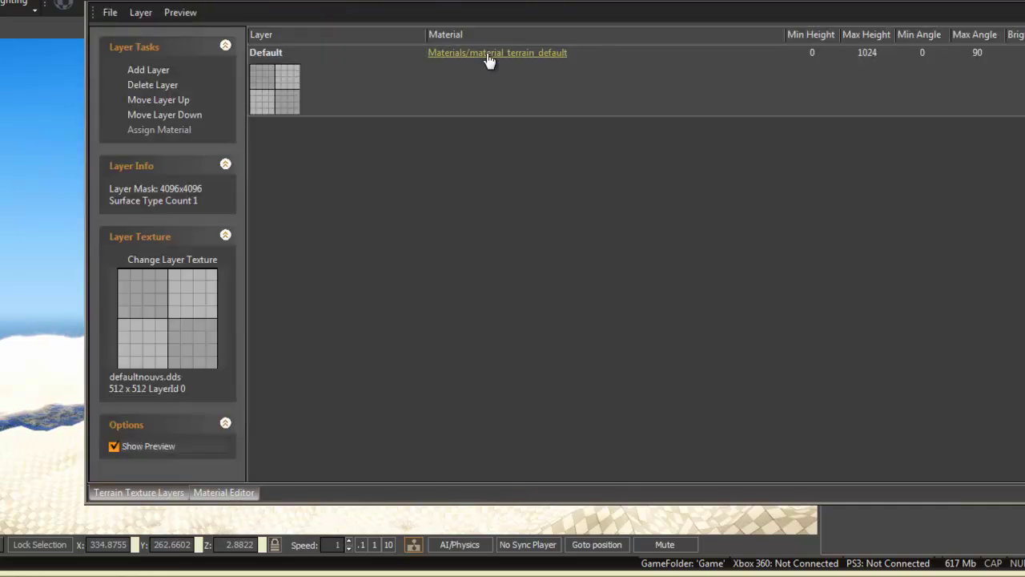
left_click(224, 492)
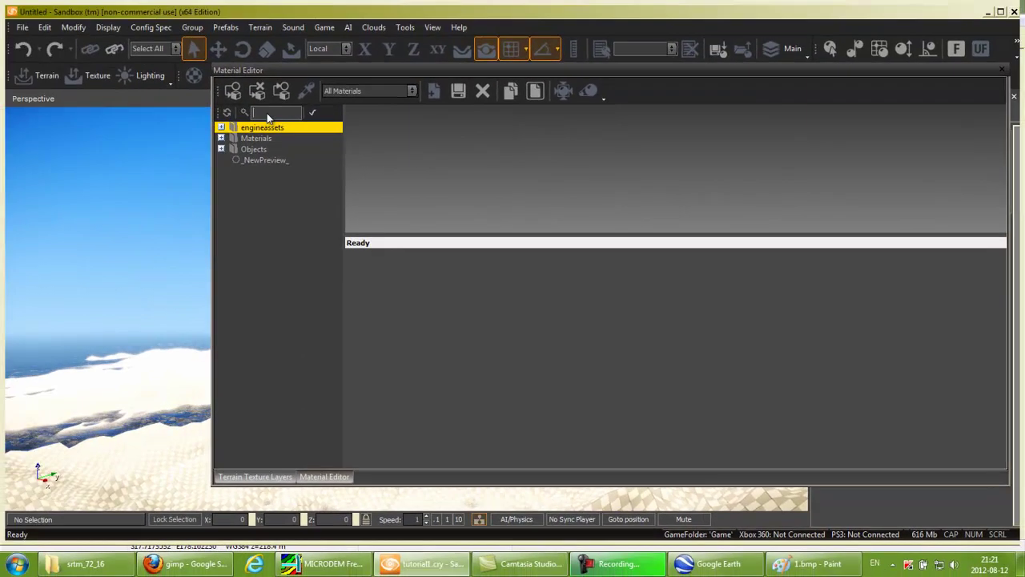
left_click(268, 116)
type("grass")
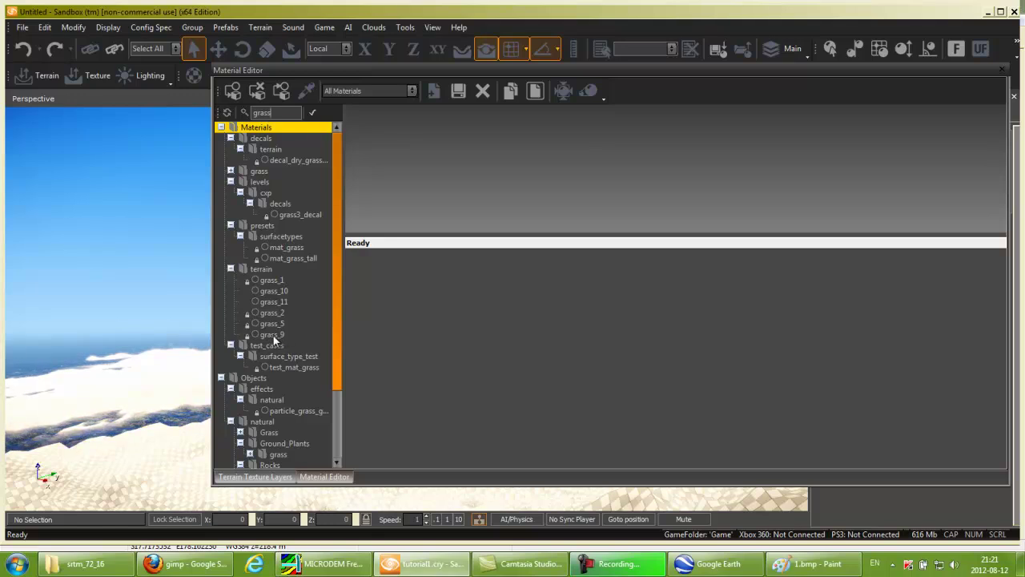
Duplicate the read-only terrain material grass_9 to get an editable copy.
left_click(271, 335)
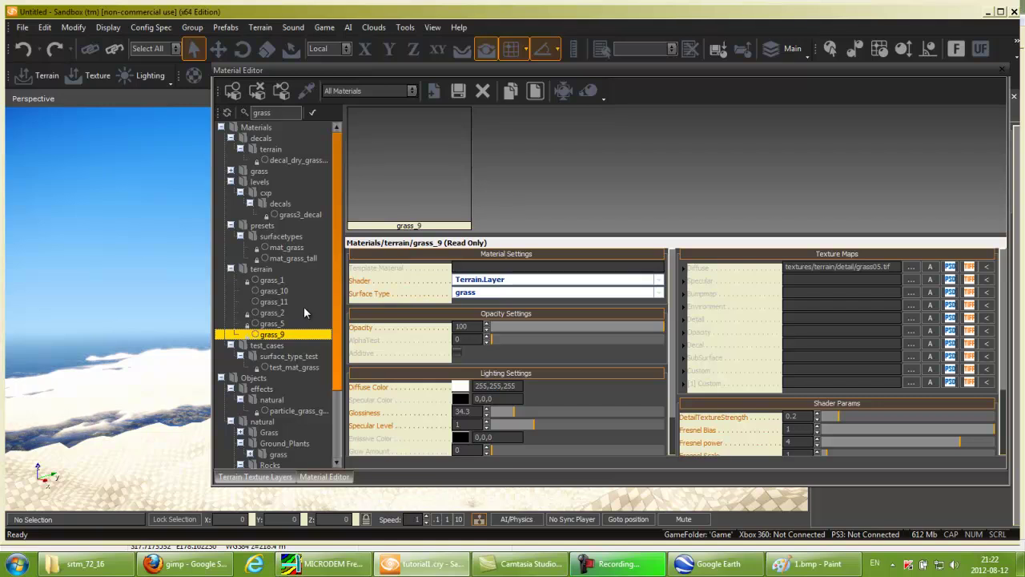
right_click(281, 339)
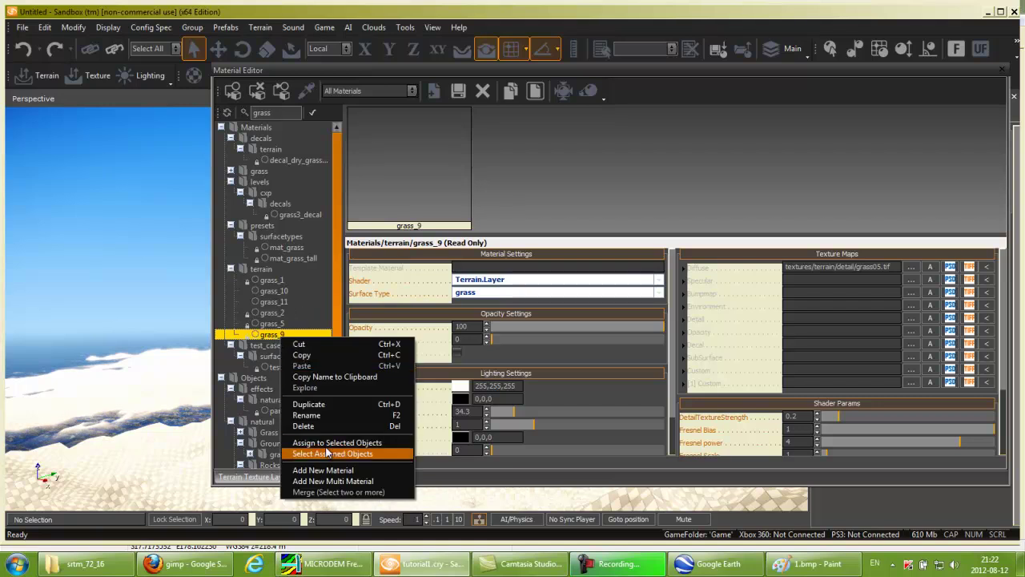
left_click(330, 404)
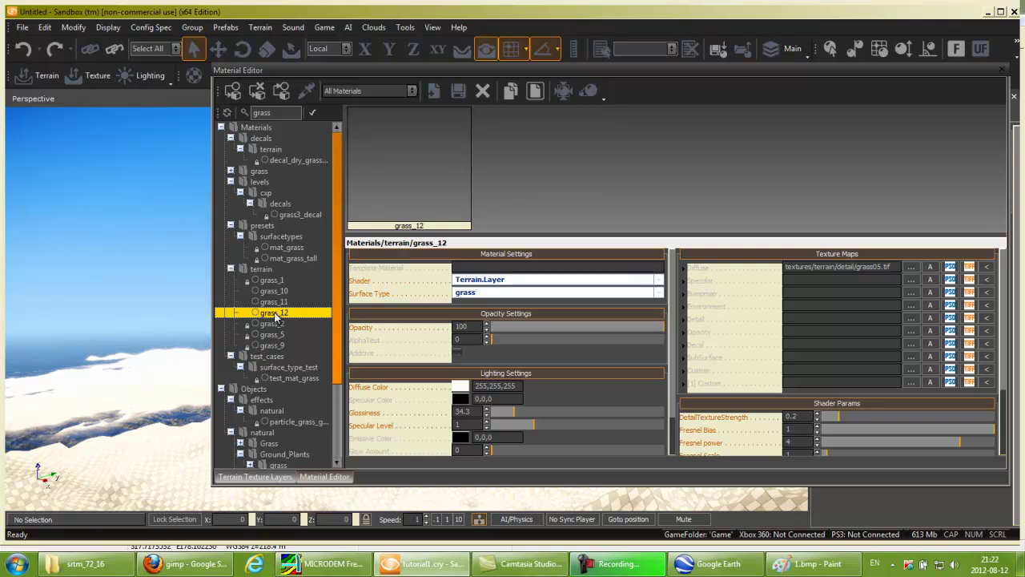
Assign the grass_12 material to the Default terrain texture layer.
left_click(270, 478)
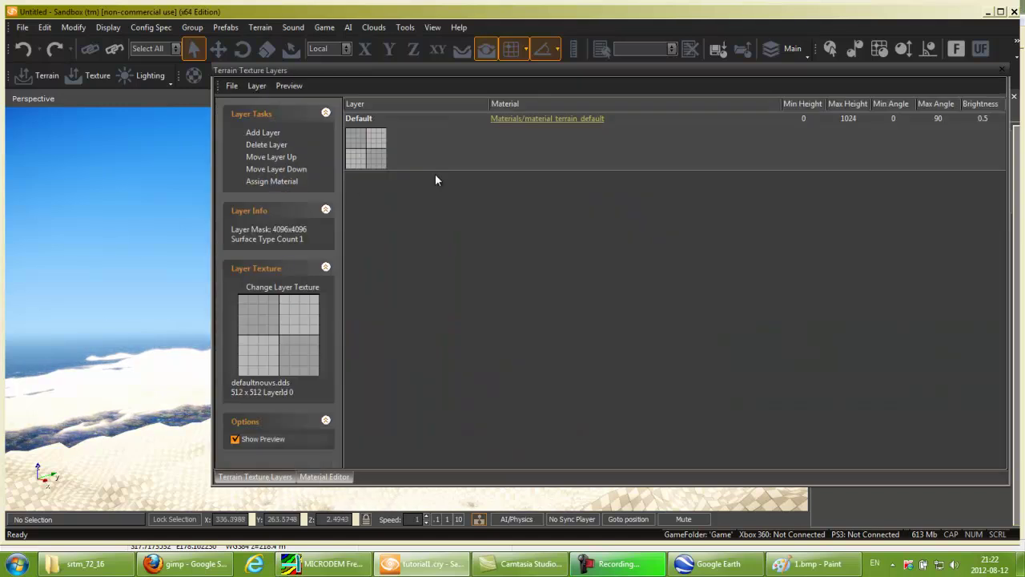
left_click(450, 160)
left_click(289, 189)
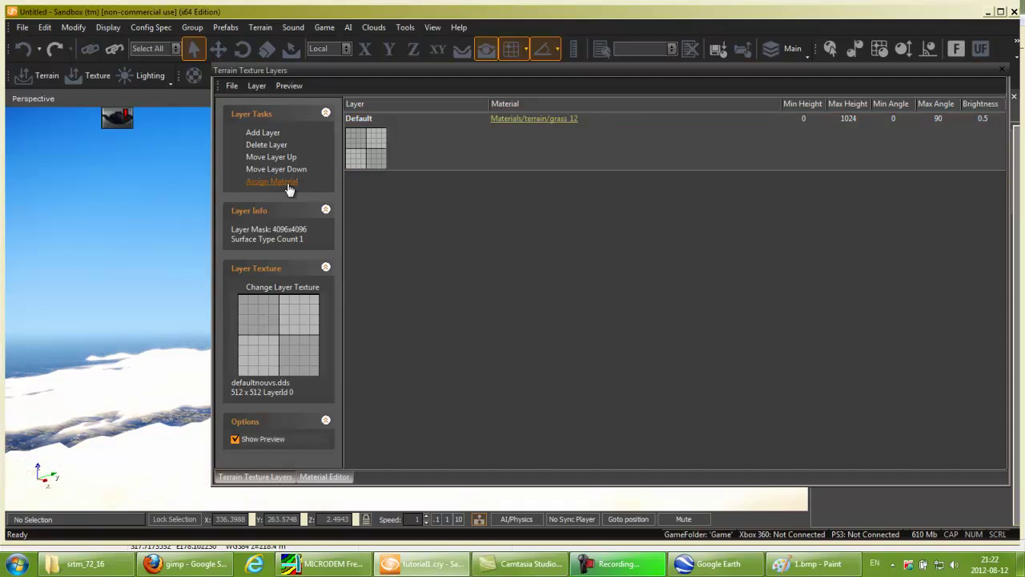
Change the Default layer's texture to grey.dds from the textures/defaults folder.
mouse_move(119, 451)
right_mouse_down()
mouse_move(131, 446)
mouse_move(119, 451)
right_mouse_up()
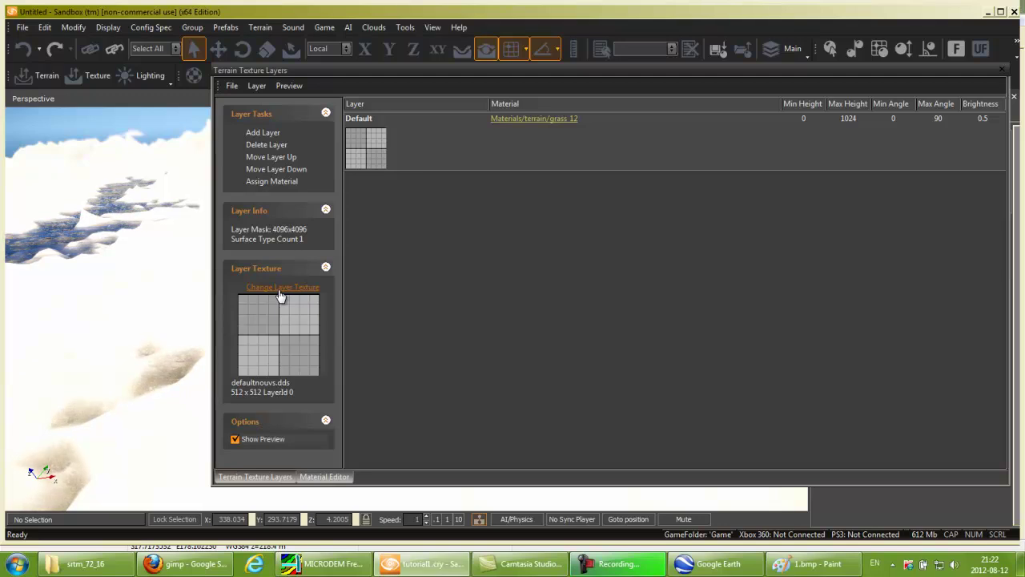
right_click_drag(122, 383, 72, 369)
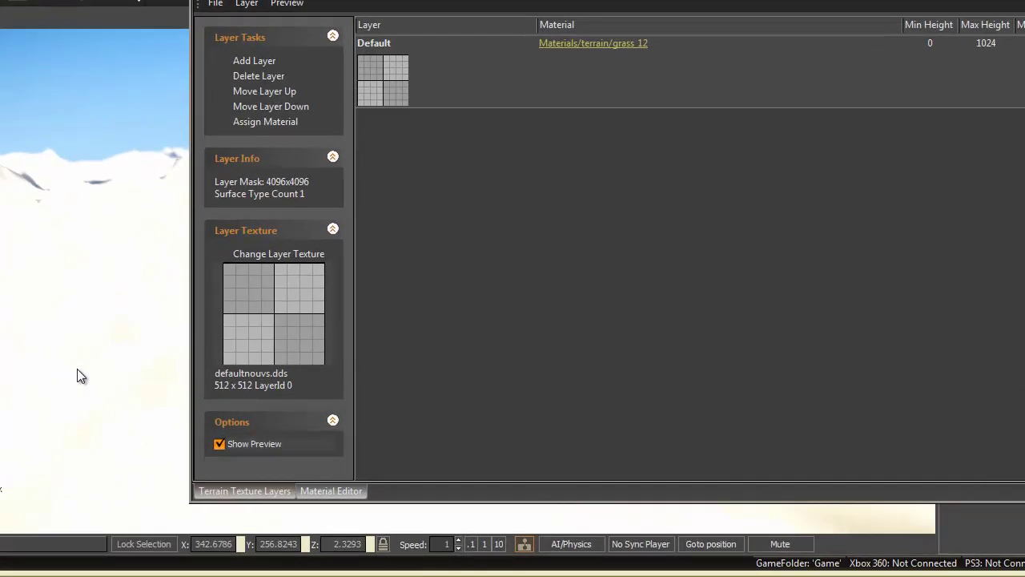
key("w")
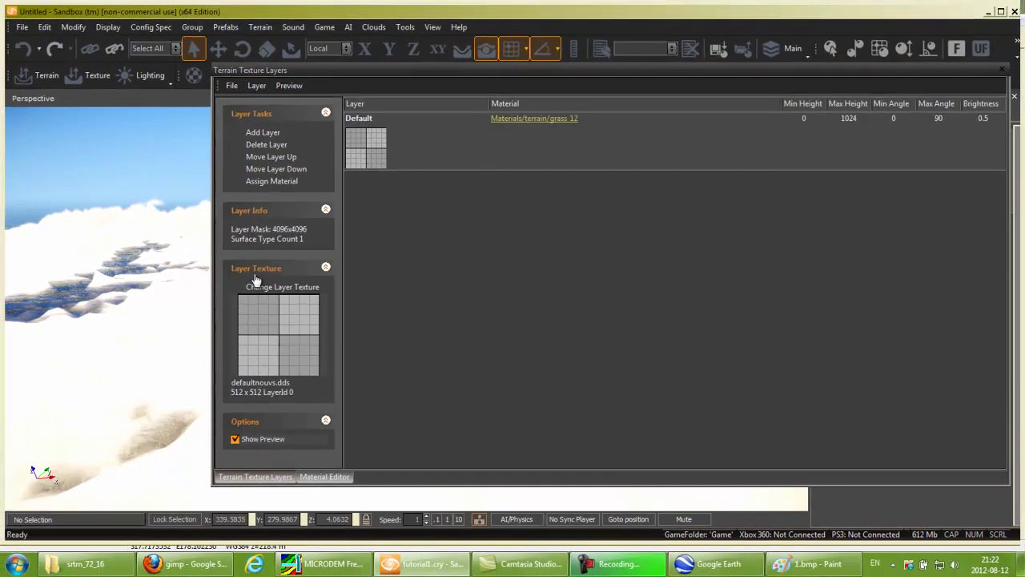
left_click(243, 234)
left_click(257, 273)
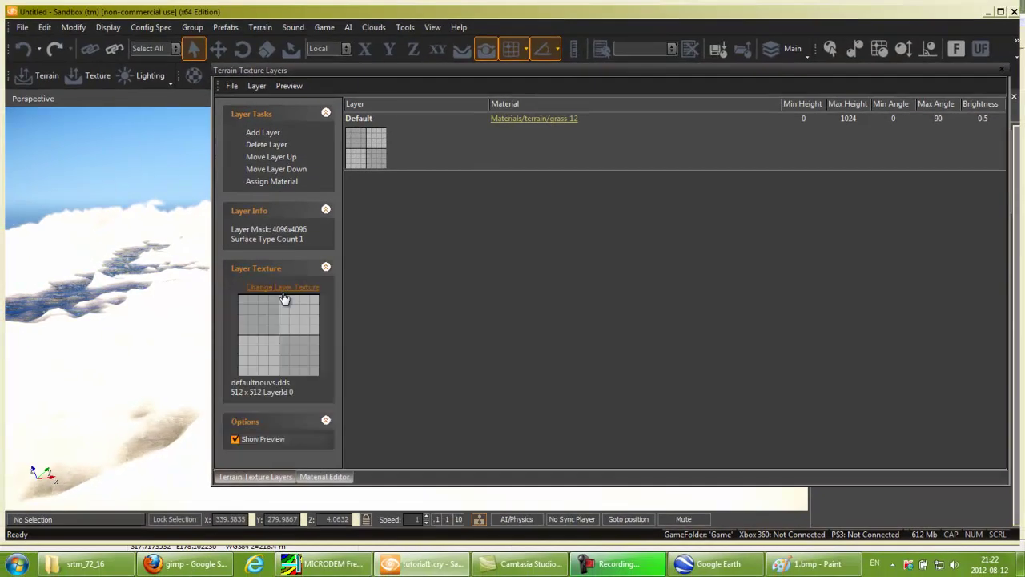
left_click(282, 290)
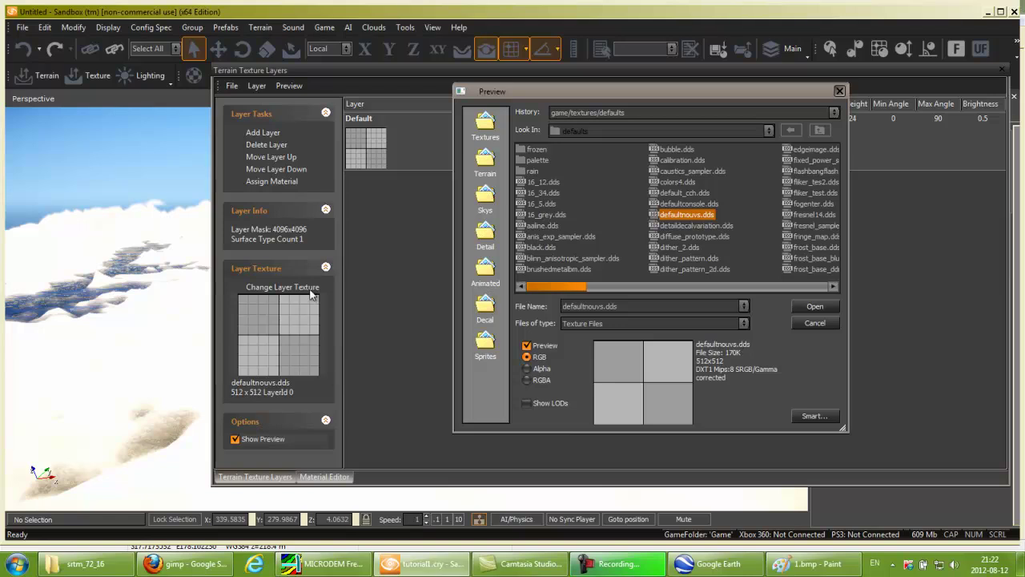
left_click_drag(561, 288, 659, 292)
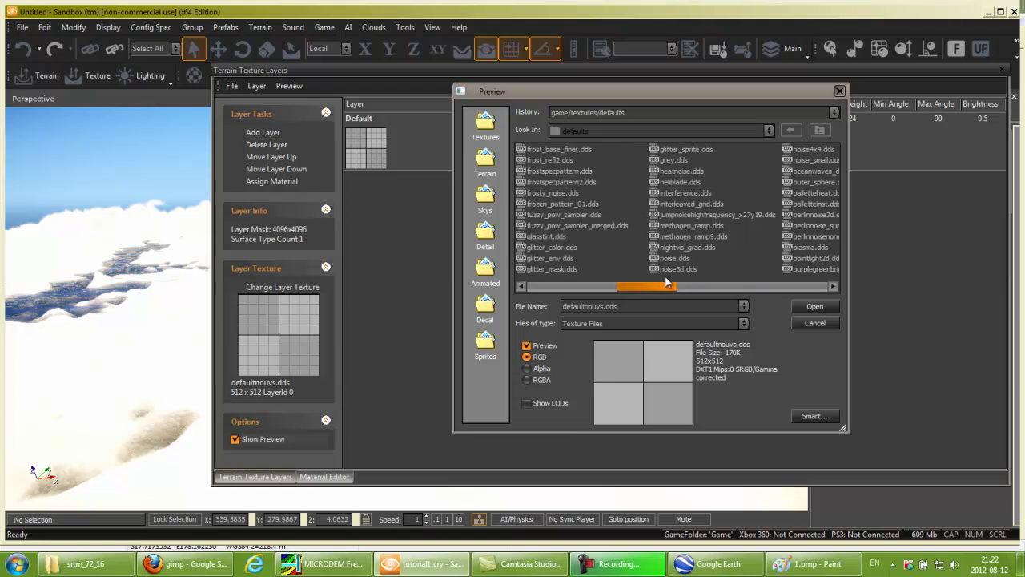
left_click(675, 160)
left_click(815, 306)
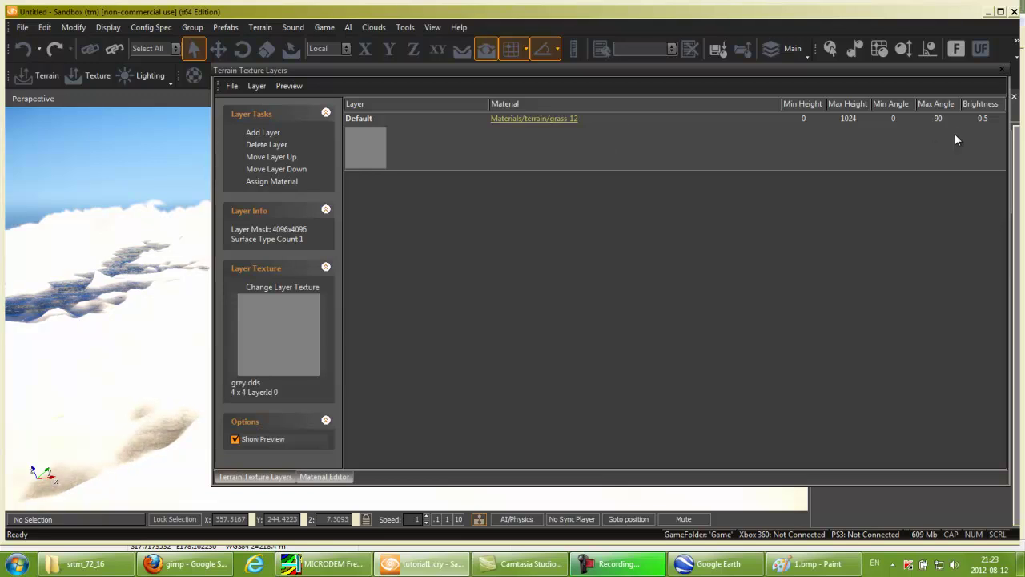
Set the diffuse color of the grass_12 material to a dark olive green, RGB 43,52,18.
left_click(530, 121)
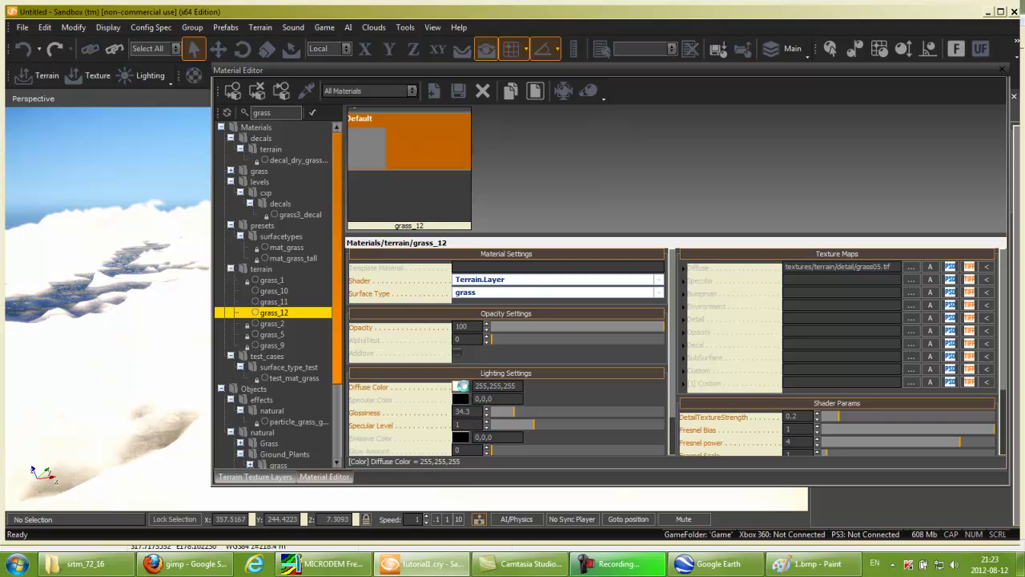
left_click(461, 387)
left_click_drag(602, 169, 602, 285)
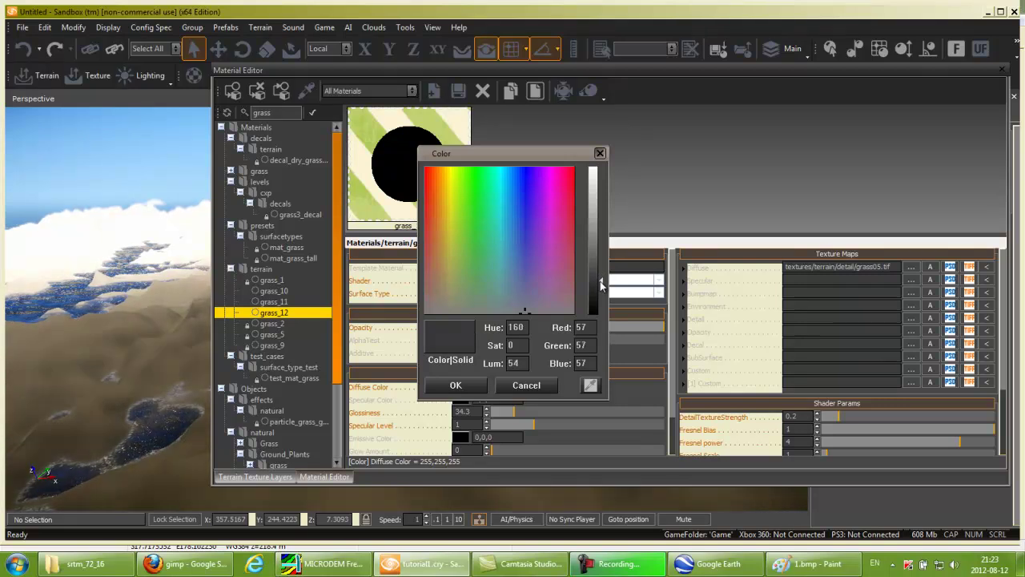
left_click_drag(456, 154, 657, 125)
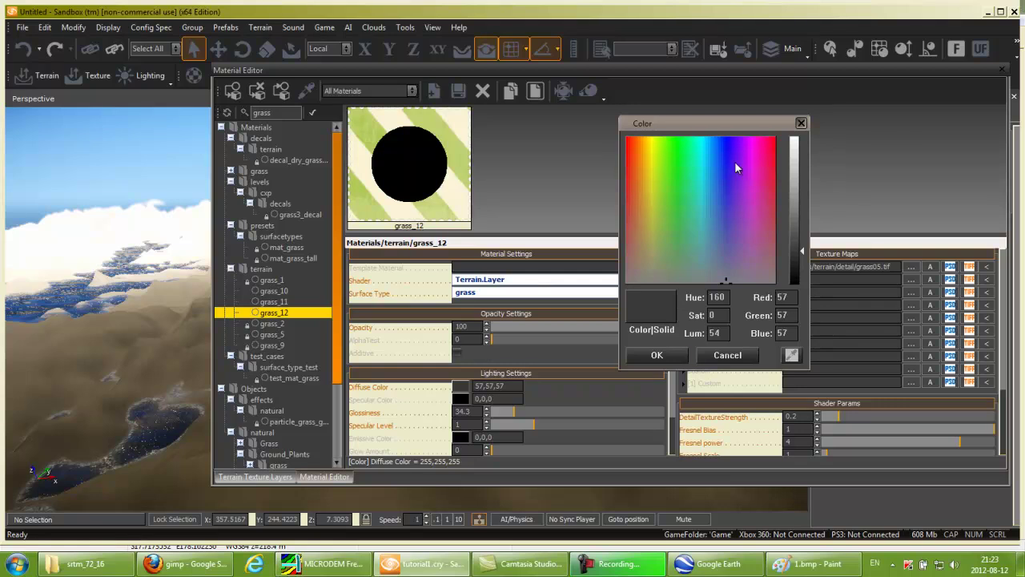
left_click_drag(715, 122, 641, 92)
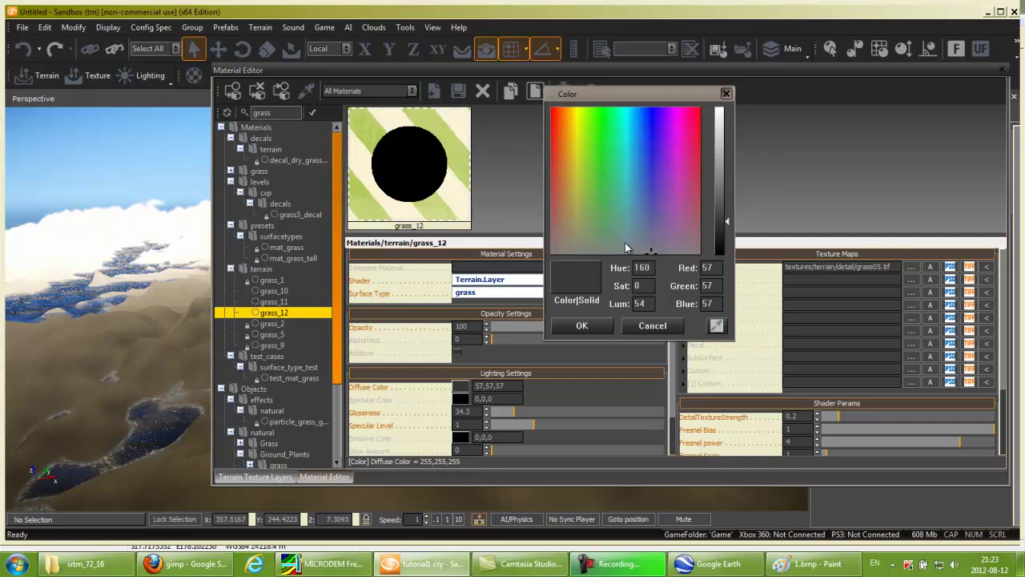
left_click_drag(590, 225, 583, 185)
left_click_drag(728, 228, 727, 239)
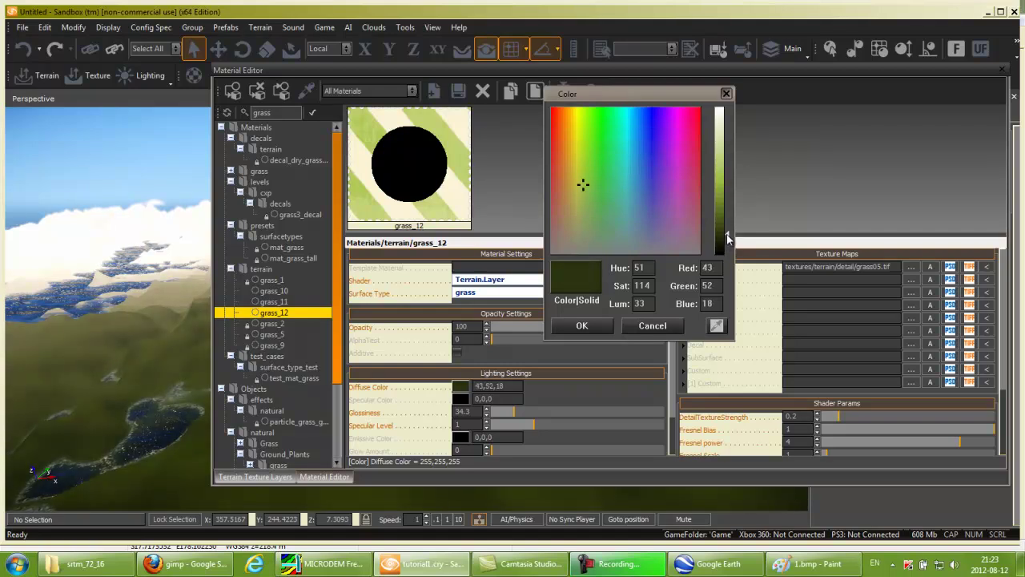
left_click(583, 325)
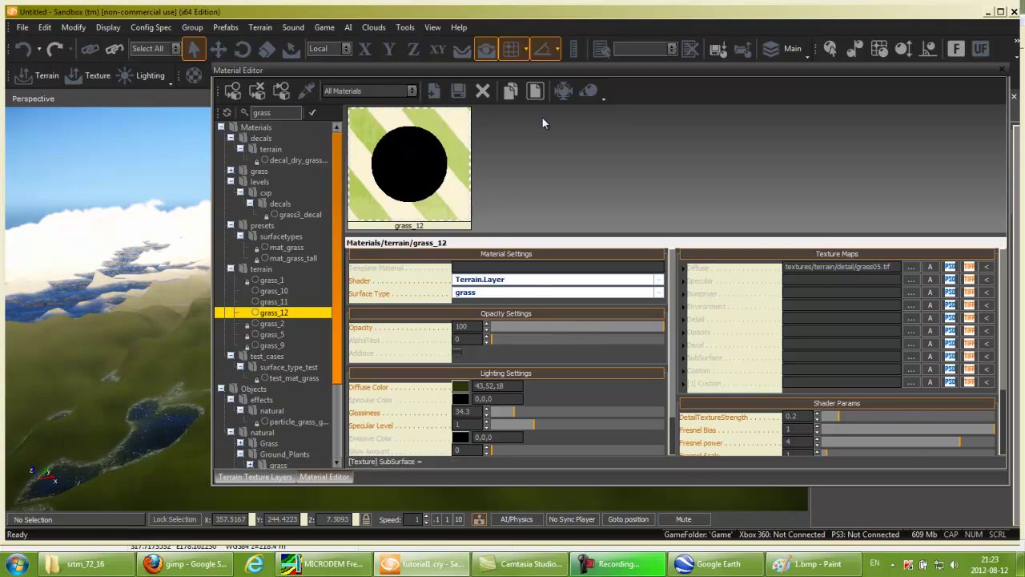
Close the Material Editor and fly low through the valleys to examine the green terrain and the distant mountains.
left_click_drag(373, 74, 260, 104)
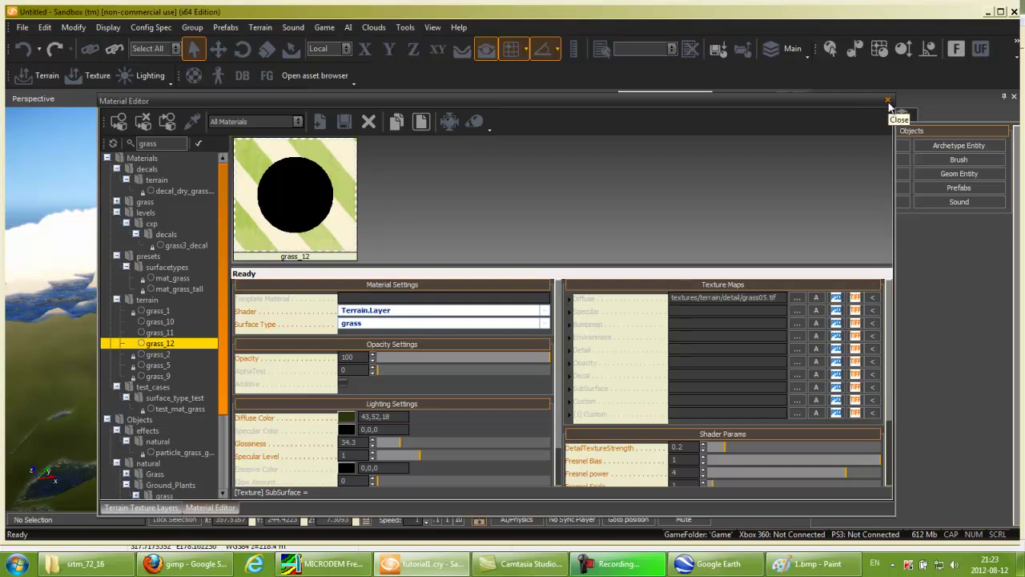
left_click(889, 101)
key("w")
mouse_move(566, 389)
right_mouse_down()
mouse_move(547, 386)
mouse_move(567, 387)
mouse_move(558, 390)
right_mouse_up()
key("w")
key("w")
key("w")
key("w")
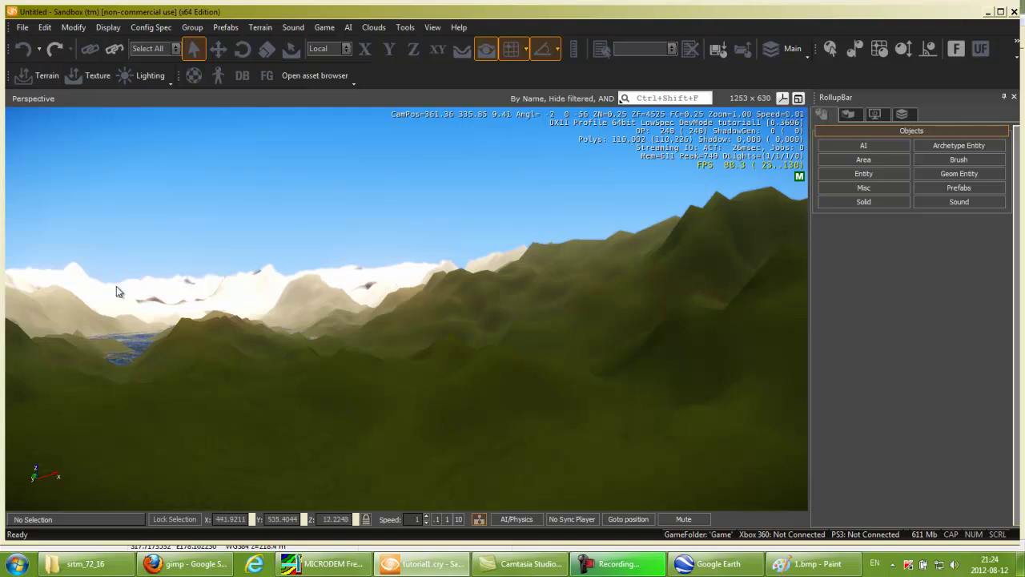
right_click_drag(211, 297, 305, 296)
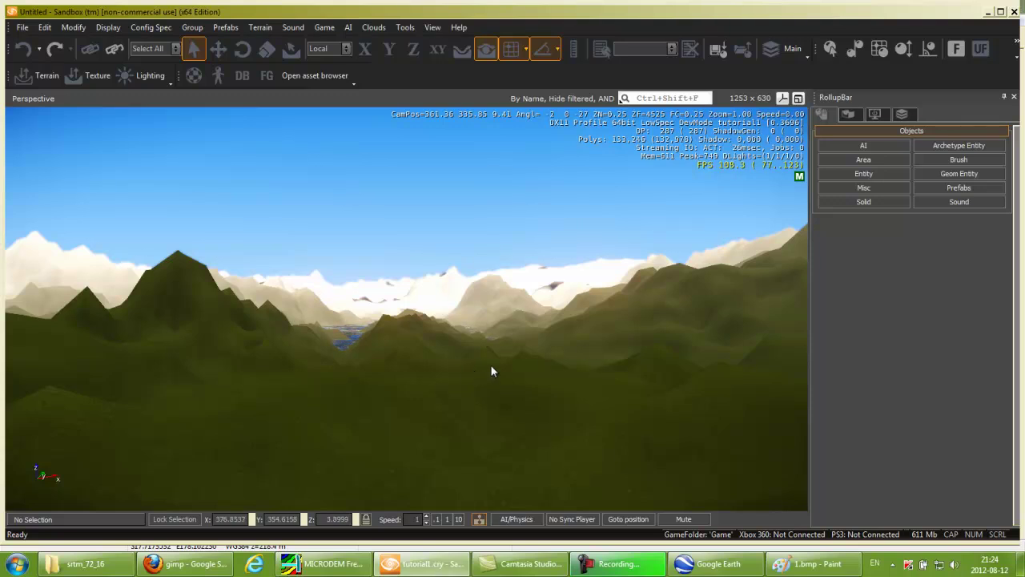
Set DetailLayersViewDistRatio to 2 in the terrain environment settings.
left_click(850, 115)
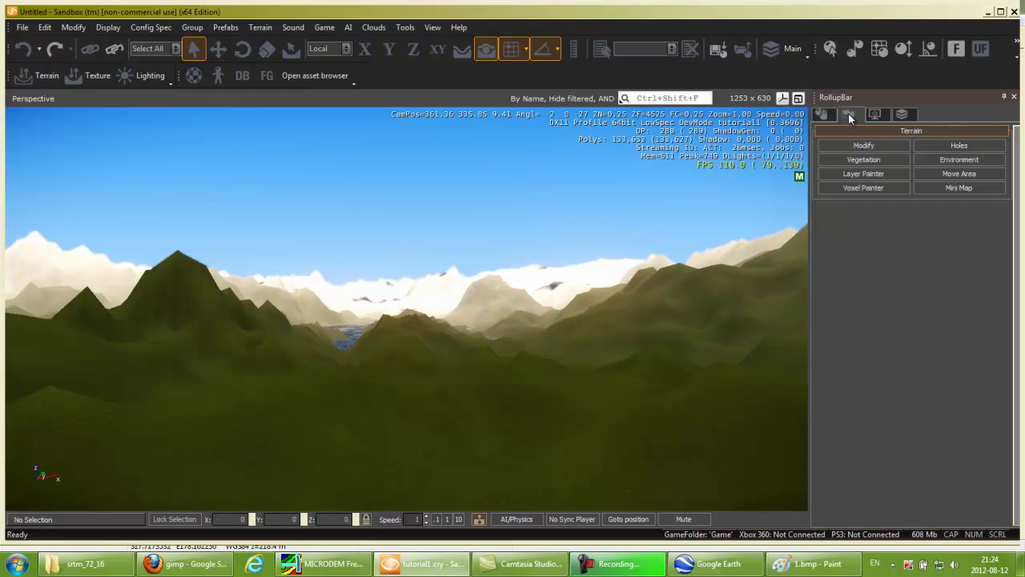
left_click(949, 160)
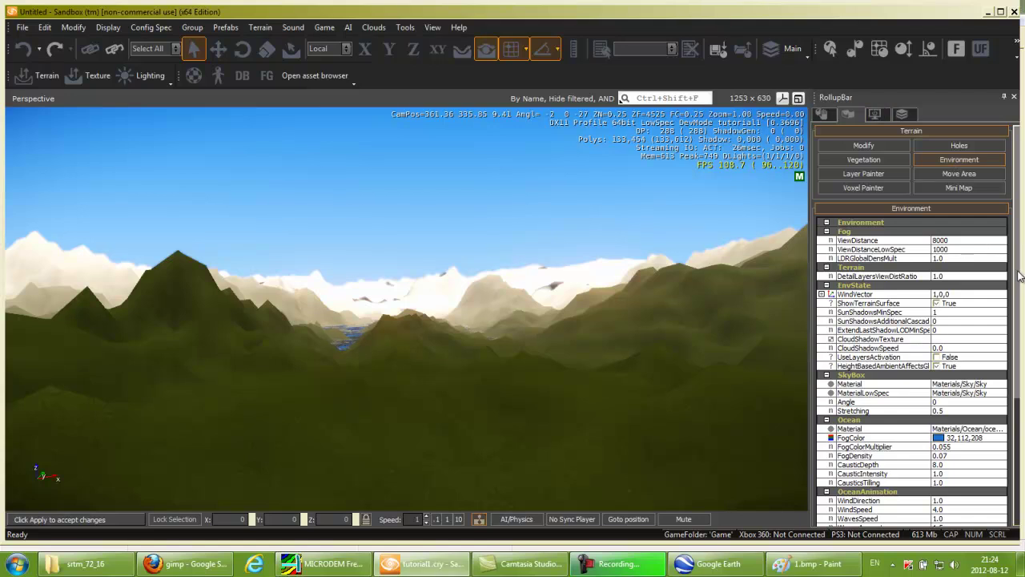
left_click(940, 276)
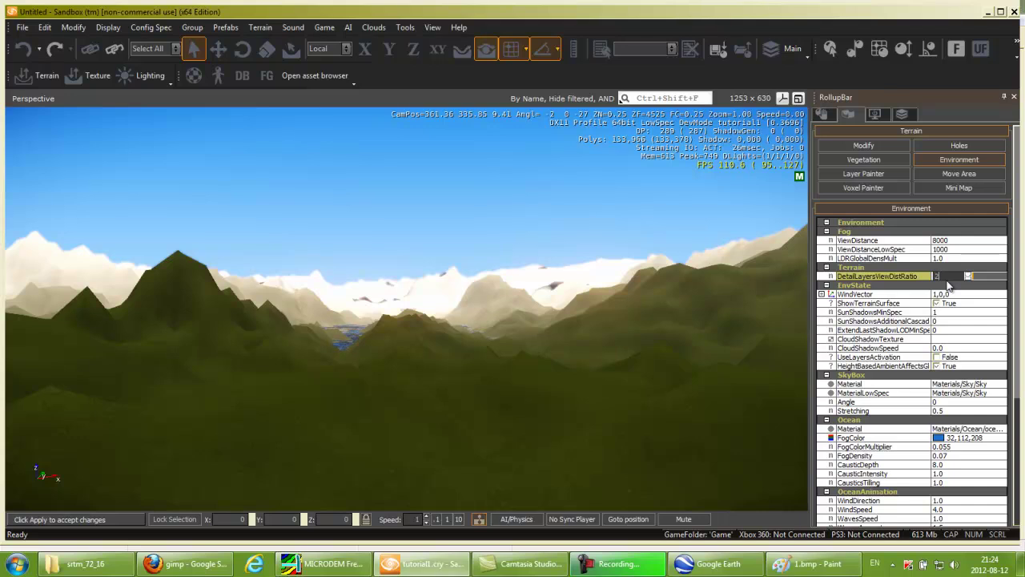
key("Return")
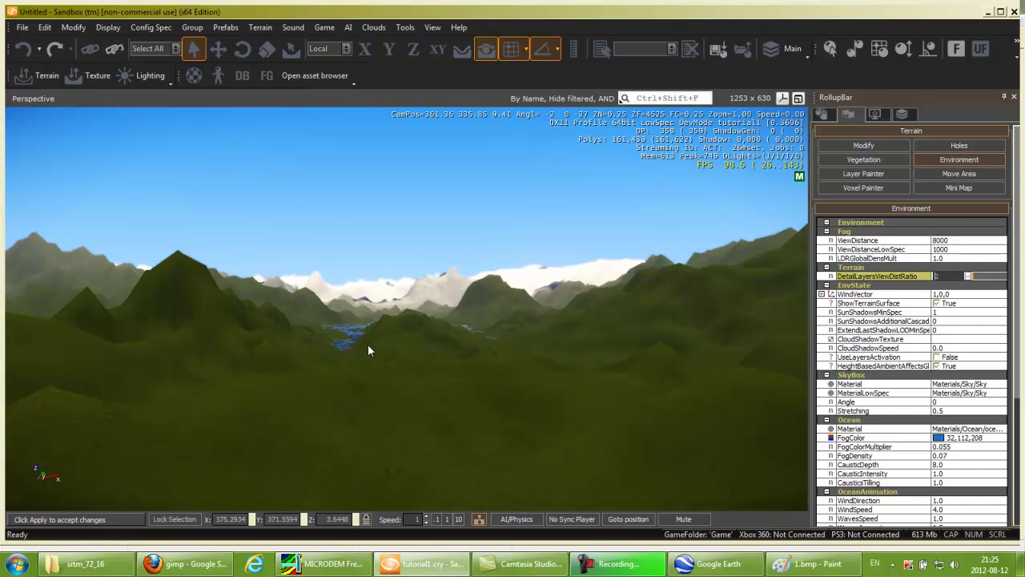
Set DetailLayersViewDistRatio to 10 in the terrain environment settings and inspect the distant mountains and river valley.
mouse_move(440, 387)
right_mouse_down()
mouse_move(451, 394)
mouse_move(440, 387)
right_mouse_up()
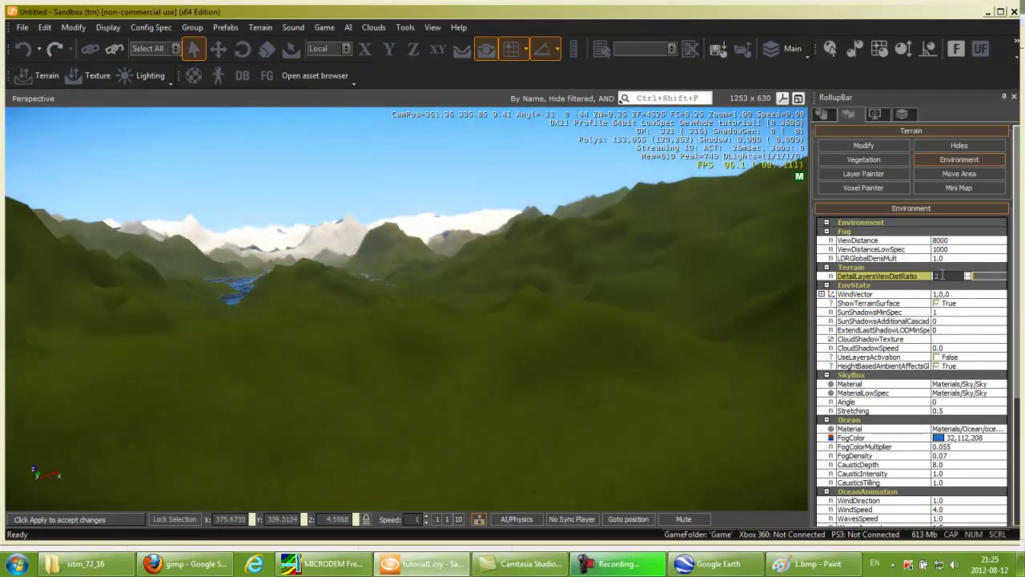
double_click(942, 276)
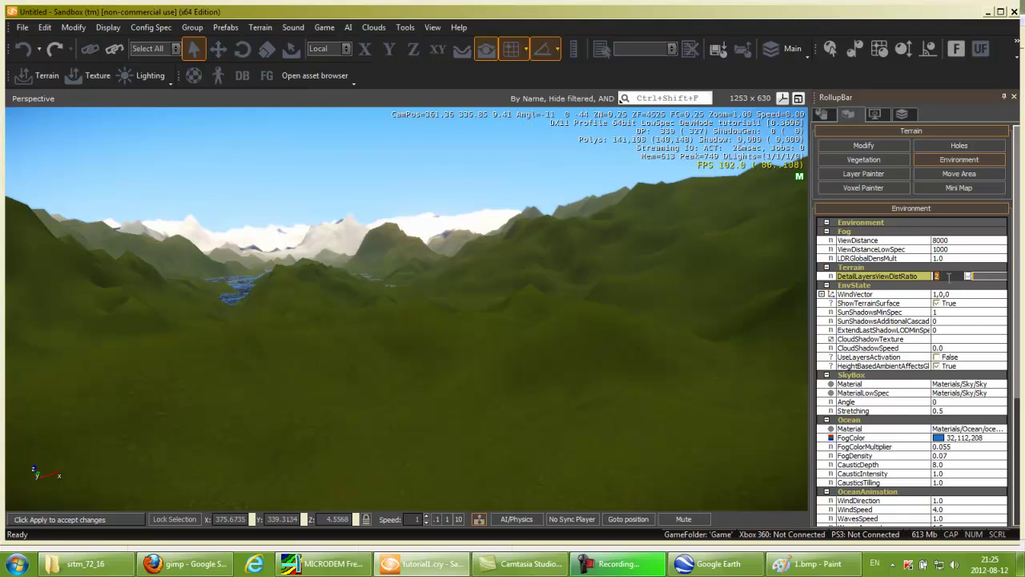
key("Return")
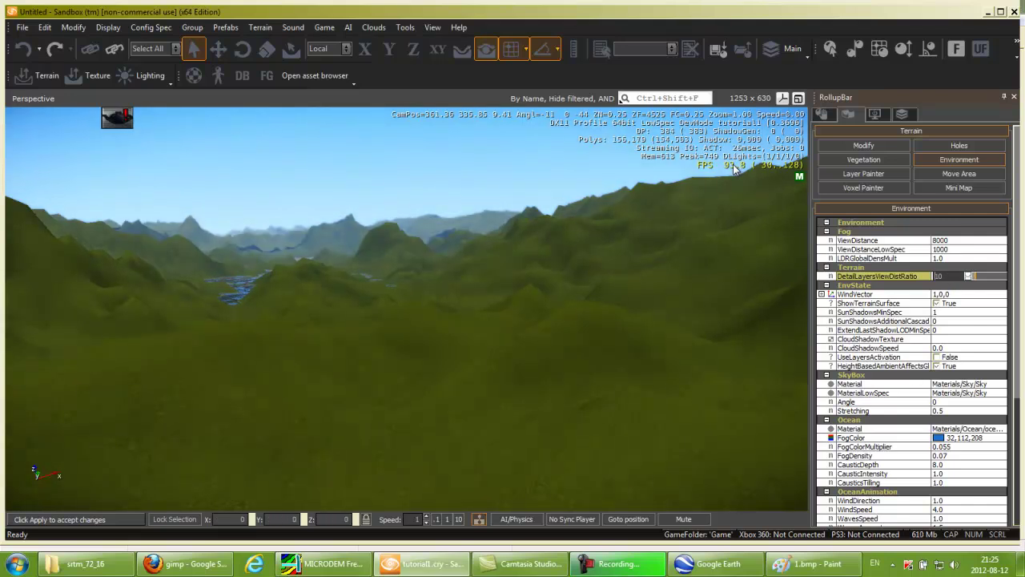
right_click_drag(632, 327, 631, 331)
middle_click_drag(631, 328, 631, 322)
right_click_drag(627, 328, 618, 355)
key("w")
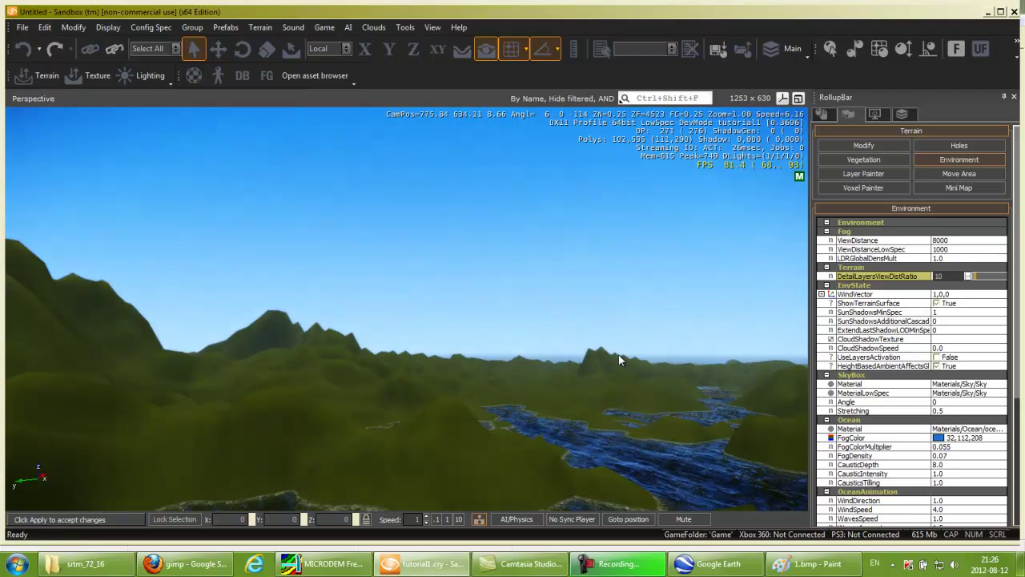
Switch to Google Earth and examine the SRTM tile regions from Papua New Guinea to the islands off northern Australia's coast.
left_click(734, 571)
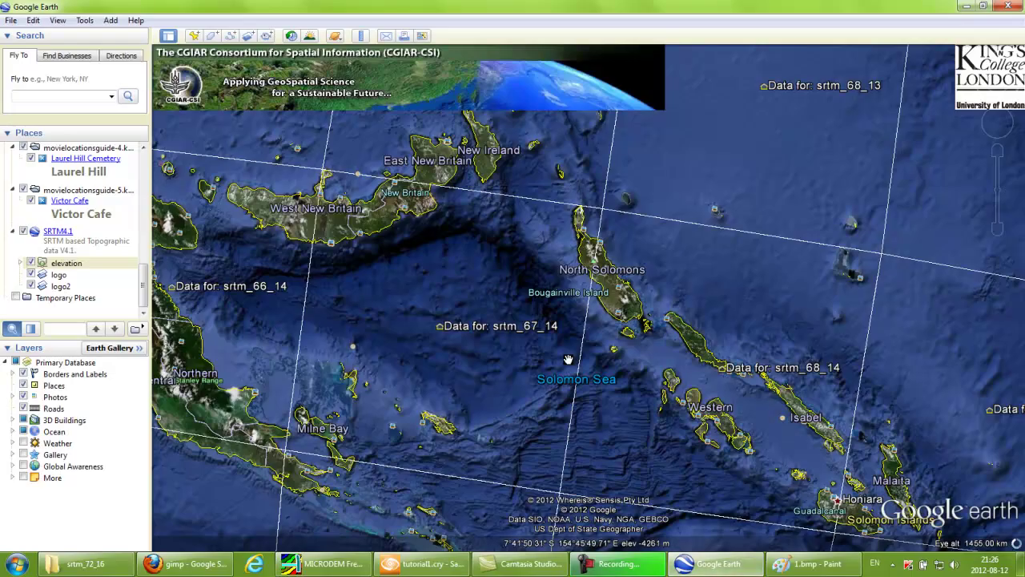
left_click_drag(264, 370, 452, 405)
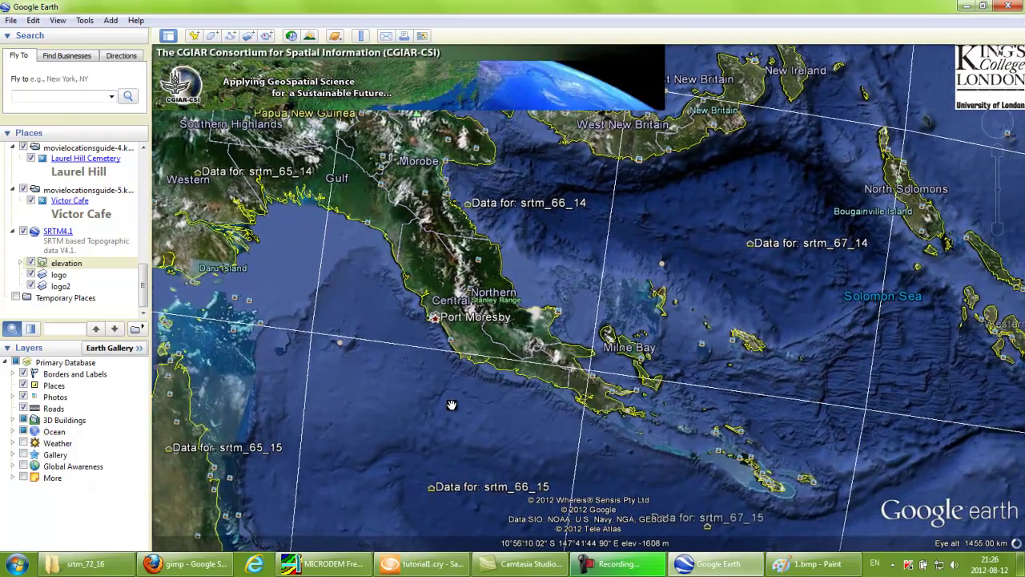
scroll(743, 414, "up", 5)
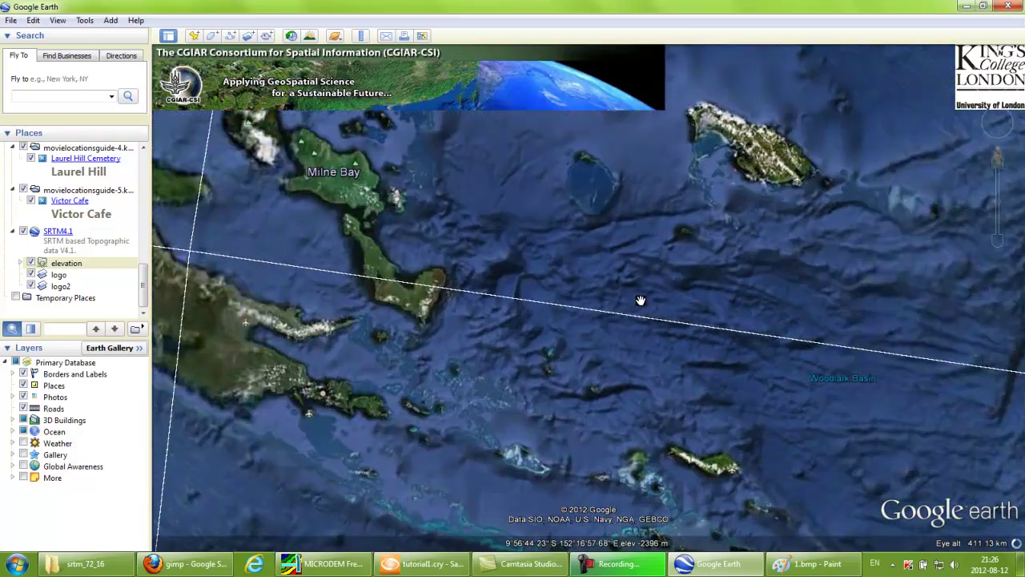
left_click_drag(641, 300, 665, 437)
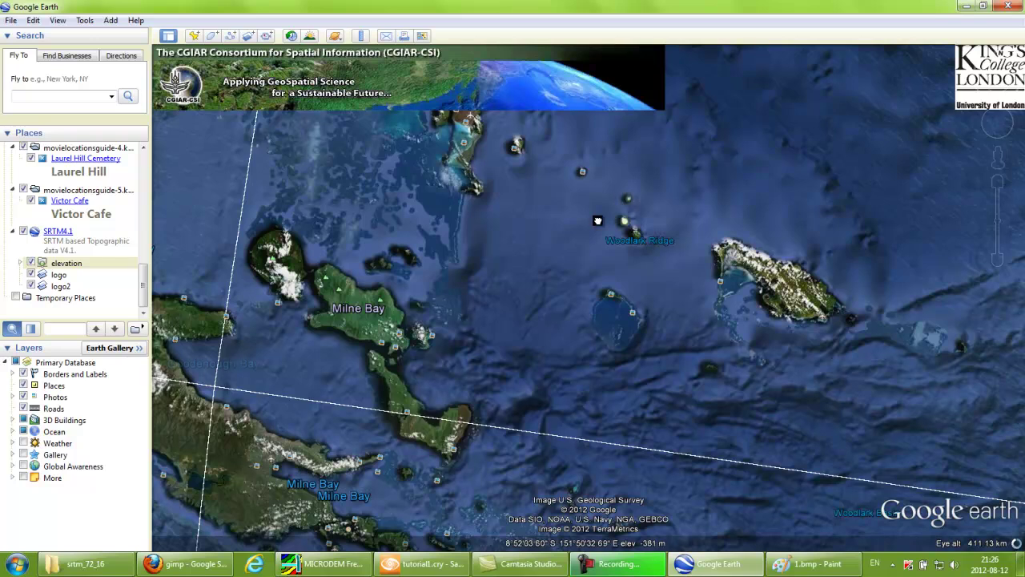
left_click_drag(548, 282, 569, 423)
left_click_drag(433, 293, 660, 329)
left_click_drag(421, 314, 647, 214)
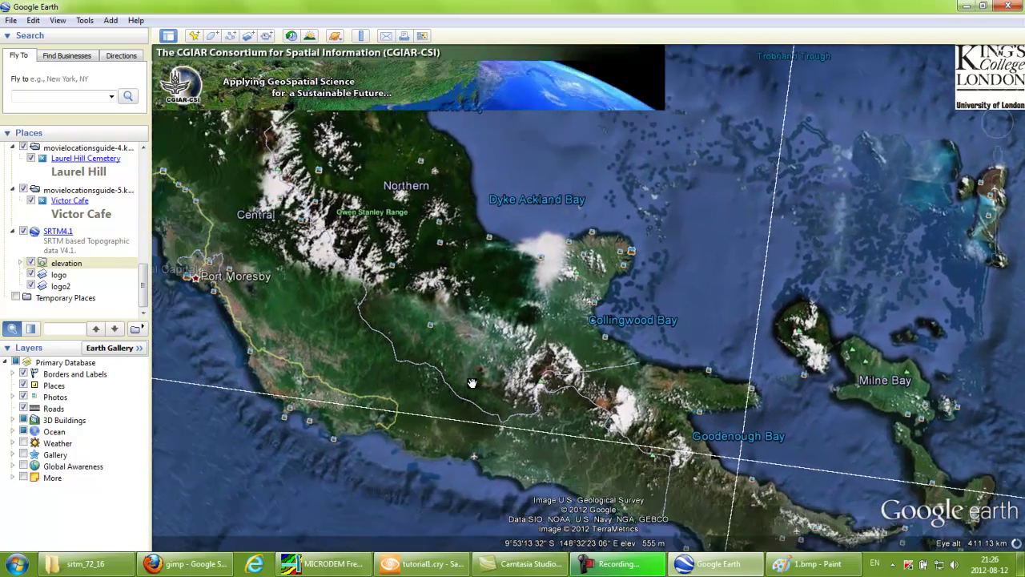
left_click_drag(384, 353, 644, 234)
left_click_drag(302, 379, 746, 293)
left_click_drag(364, 425, 710, 281)
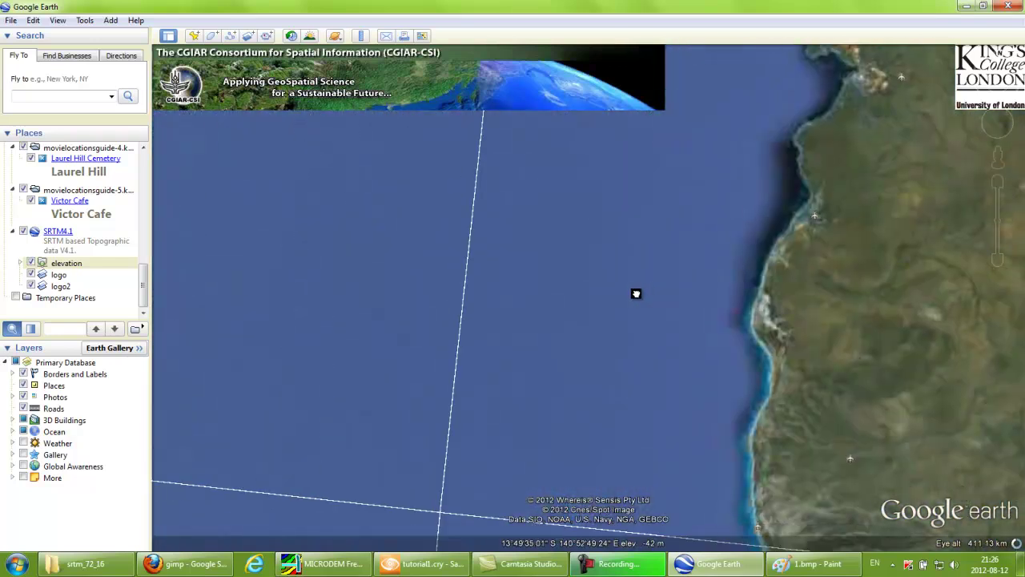
left_click_drag(580, 332, 833, 198)
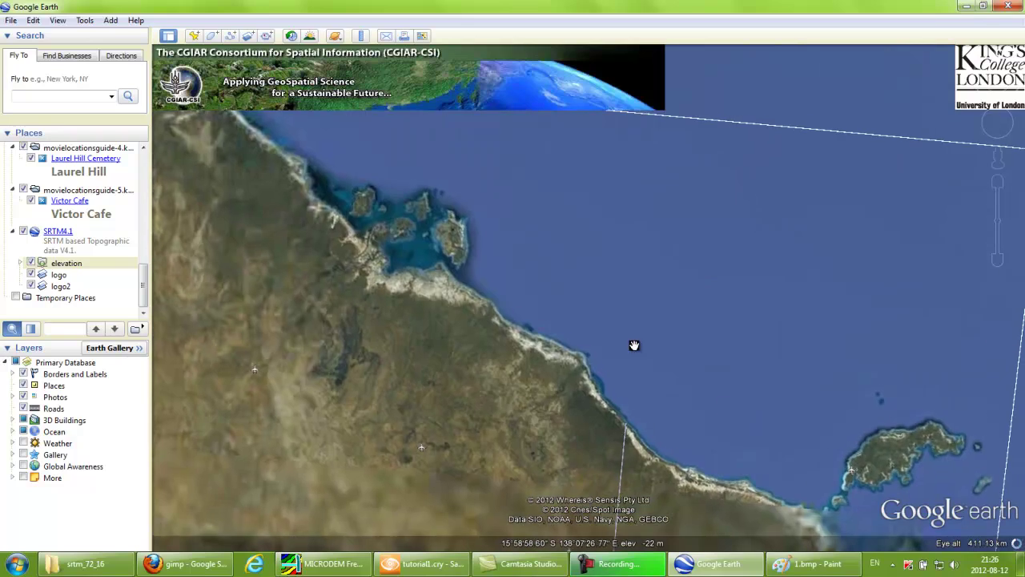
left_click_drag(840, 412, 626, 322)
left_click_drag(804, 416, 724, 414)
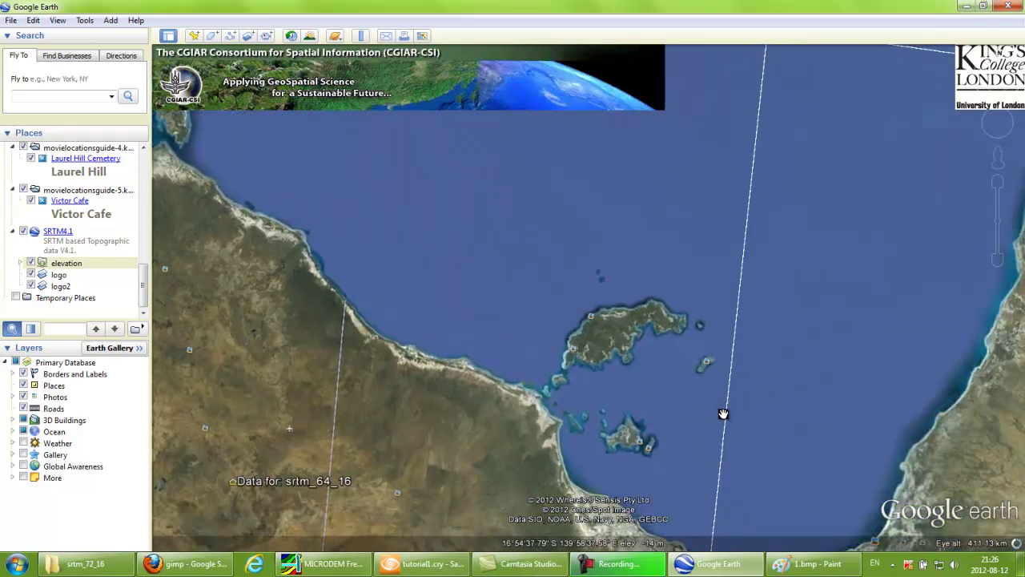
scroll(637, 344, "up", 2)
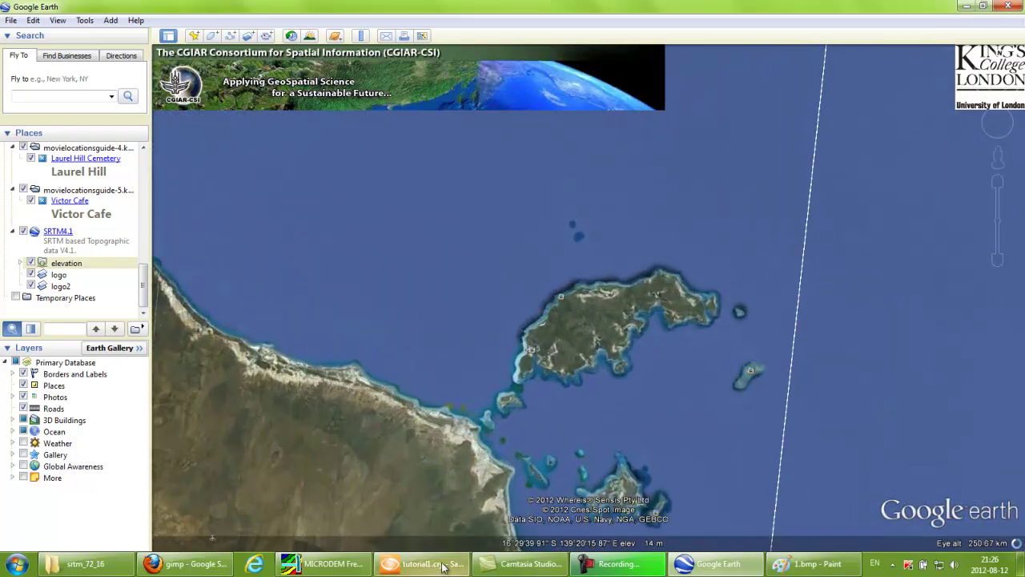
Look over the SRTM_72_16 elevation map in MICRODEM and the open Firefox tabs, ending on the GIMP search results.
left_click(346, 565)
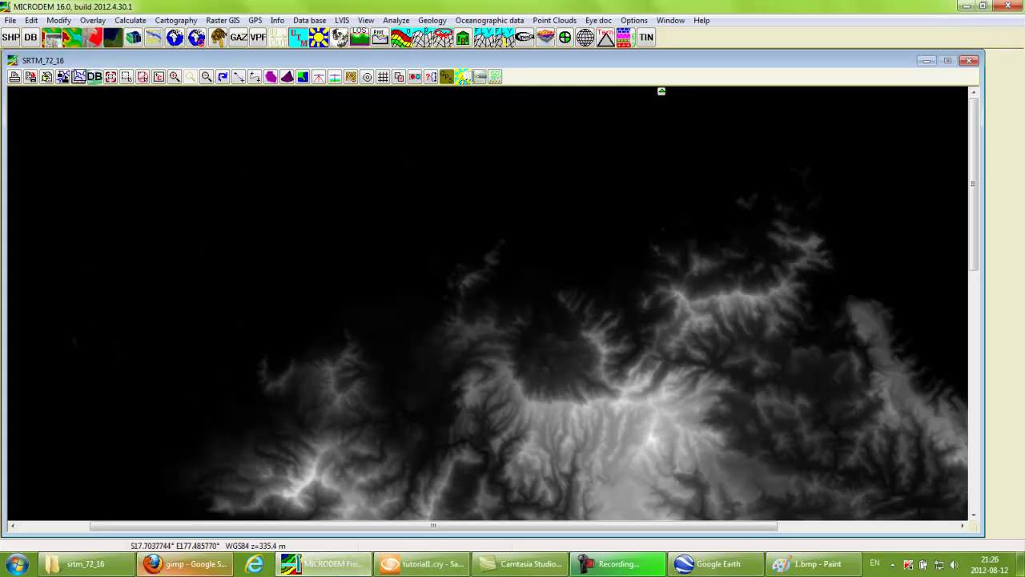
left_click(184, 564)
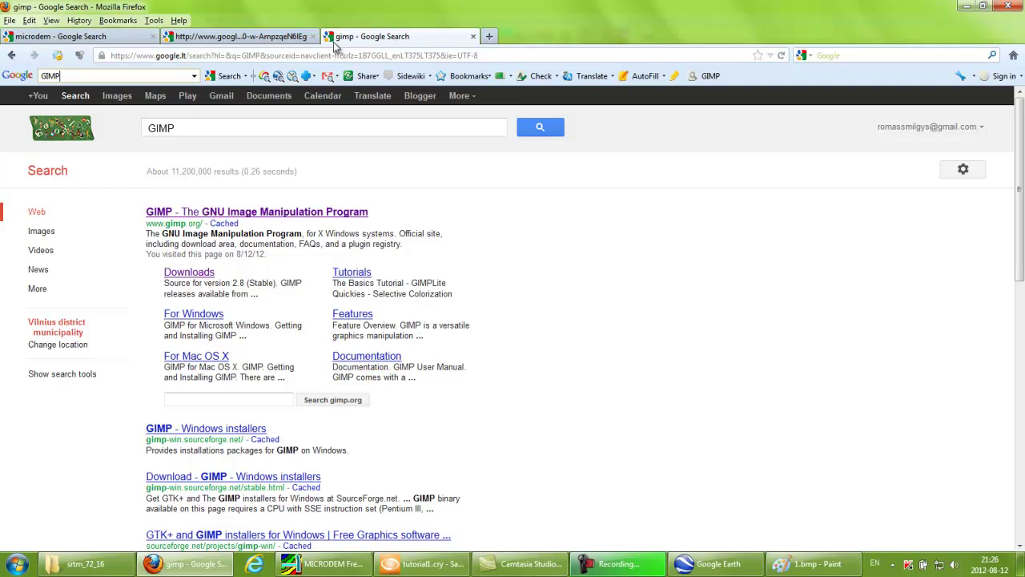
left_click(250, 36)
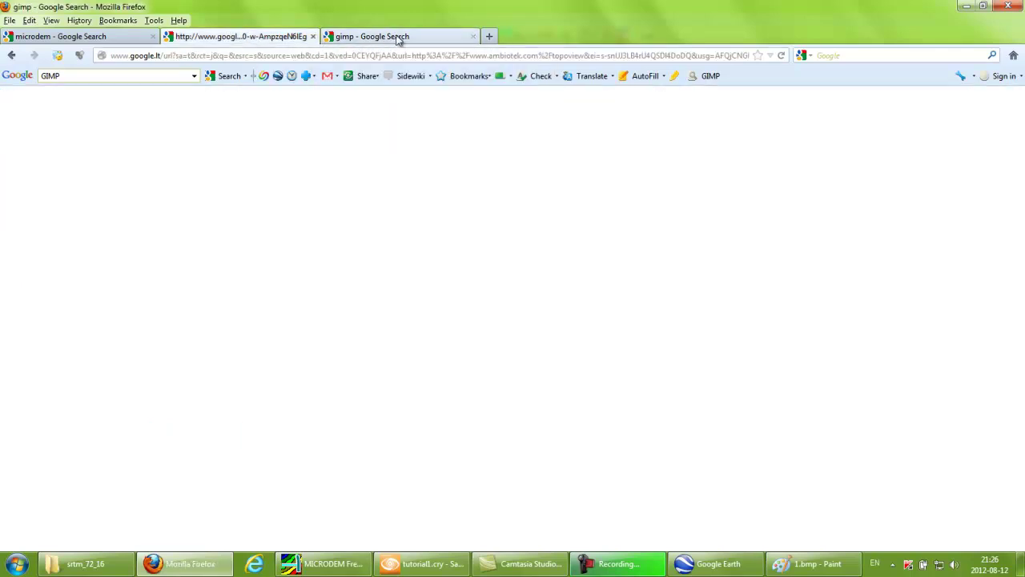
left_click(396, 37)
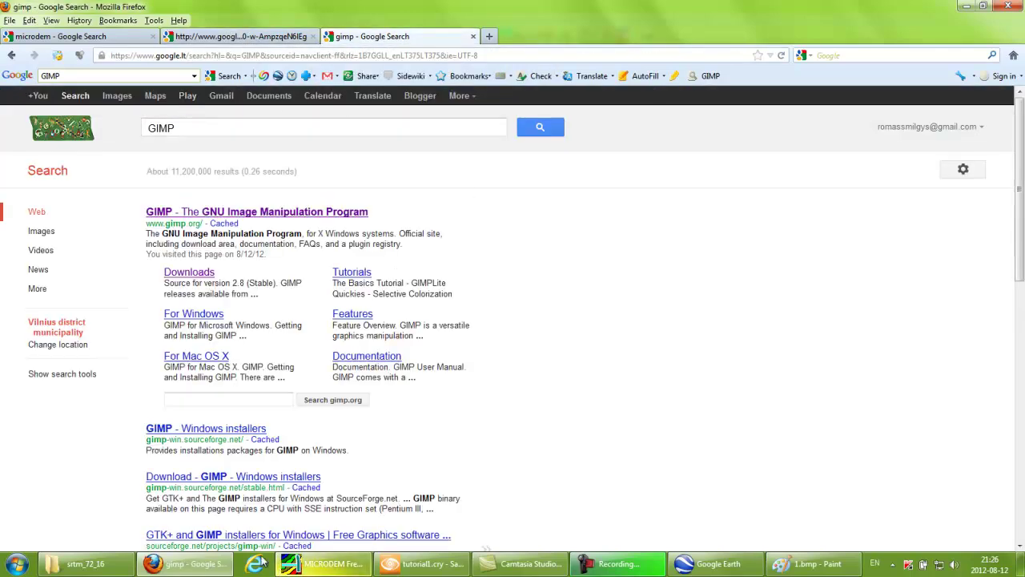
Switch to MICRODEM, show the whole island on the SRTM_72_16 map, and subset it to a small mountain area northwest of the centre.
left_click(347, 570)
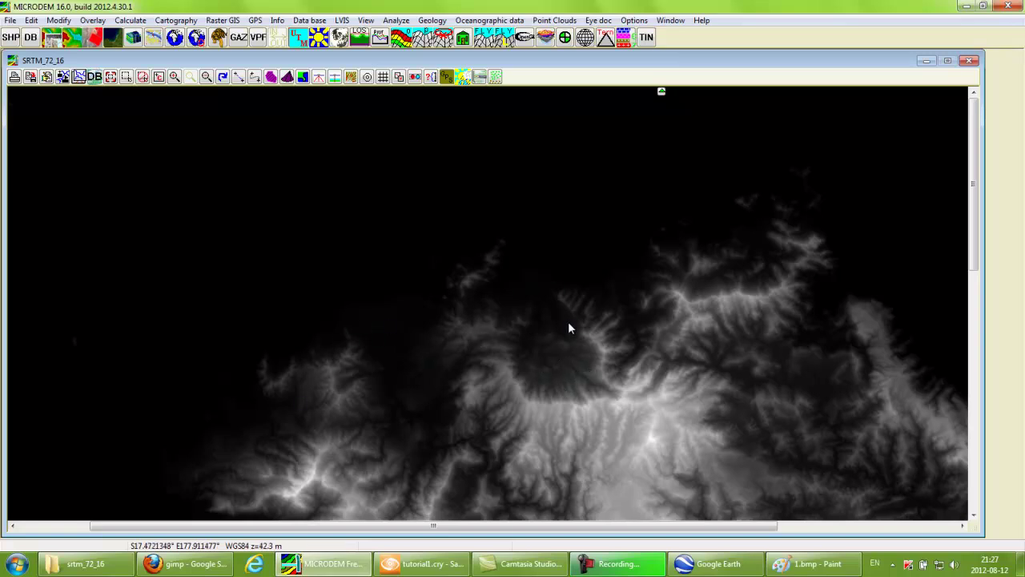
right_click(671, 353)
left_click(576, 385)
left_click(205, 77)
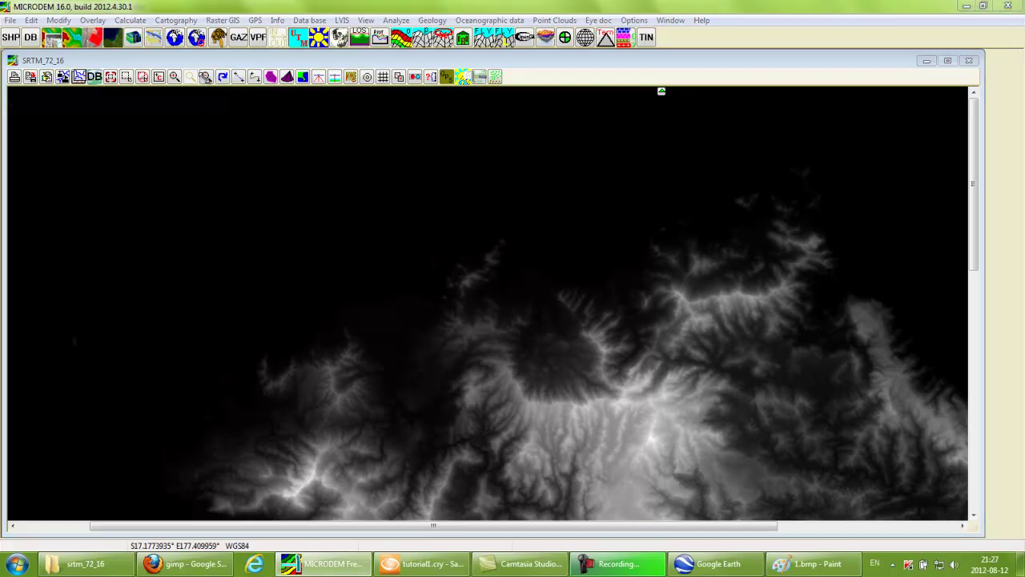
left_click(255, 153)
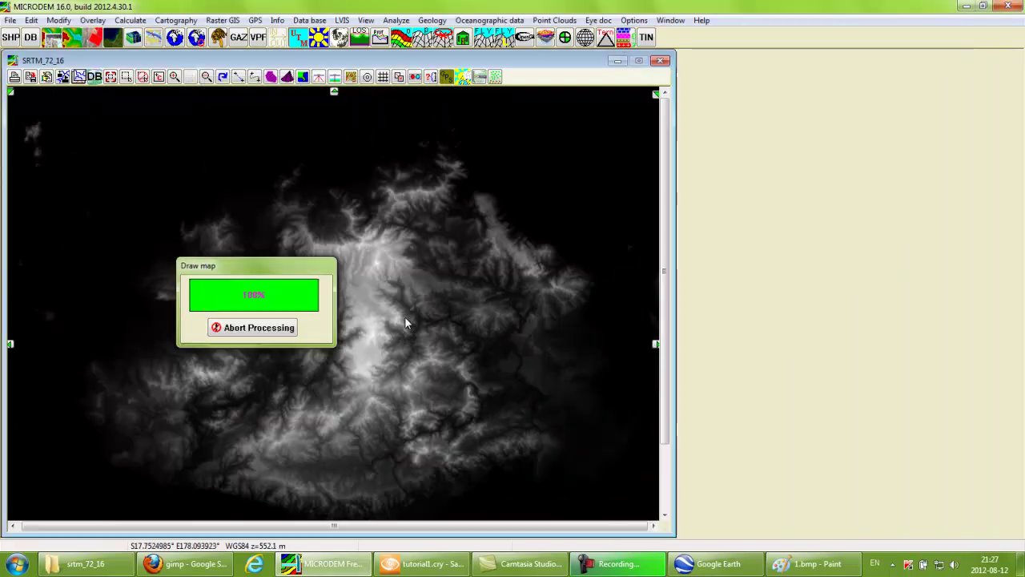
left_click(127, 77)
left_click_drag(269, 222, 325, 267)
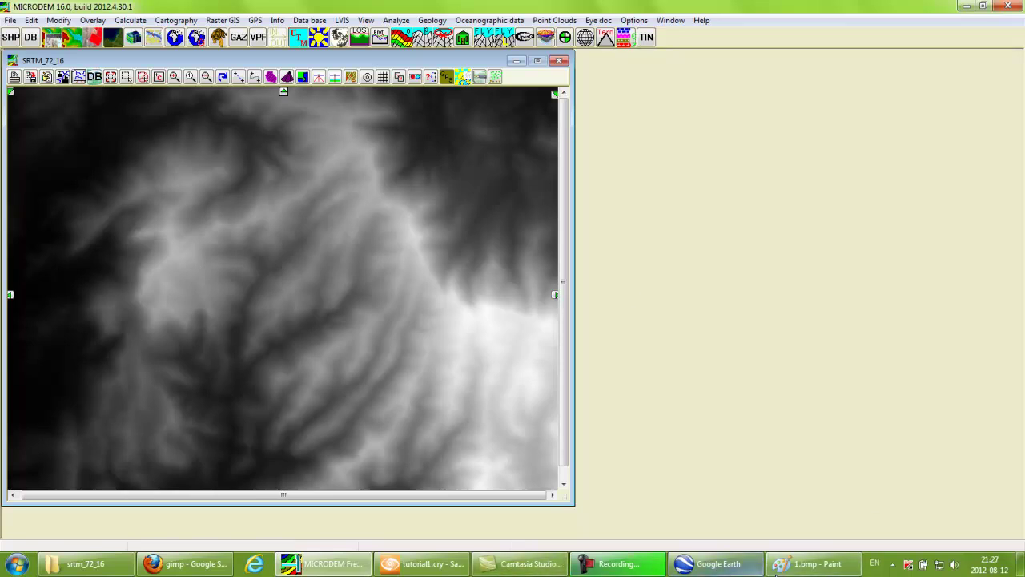
Switch to the Sandbox editor and fly over the green hills, comparing the terrain with the MICRODEM elevation map.
left_click(455, 567)
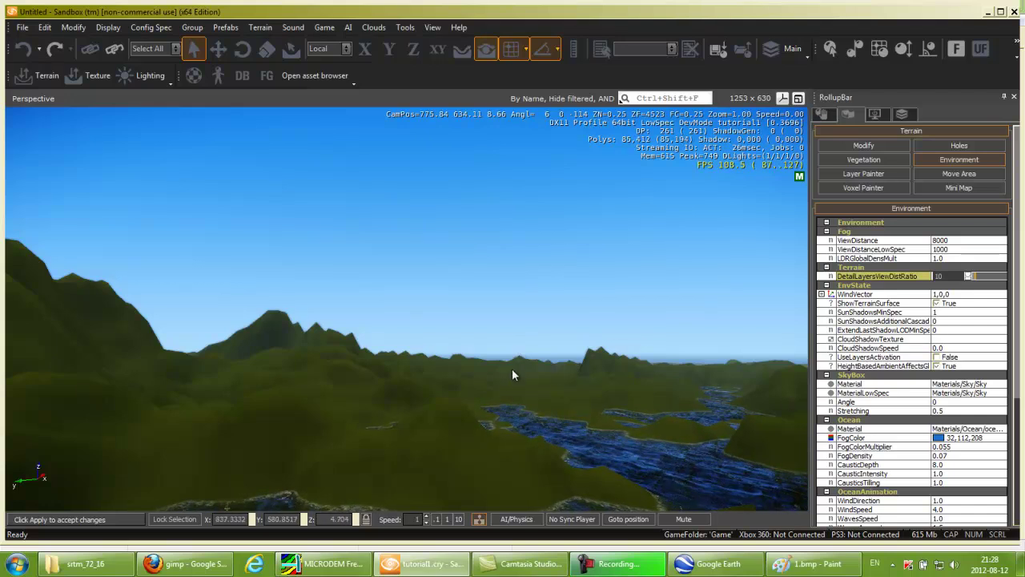
scroll(604, 400, "up", 2)
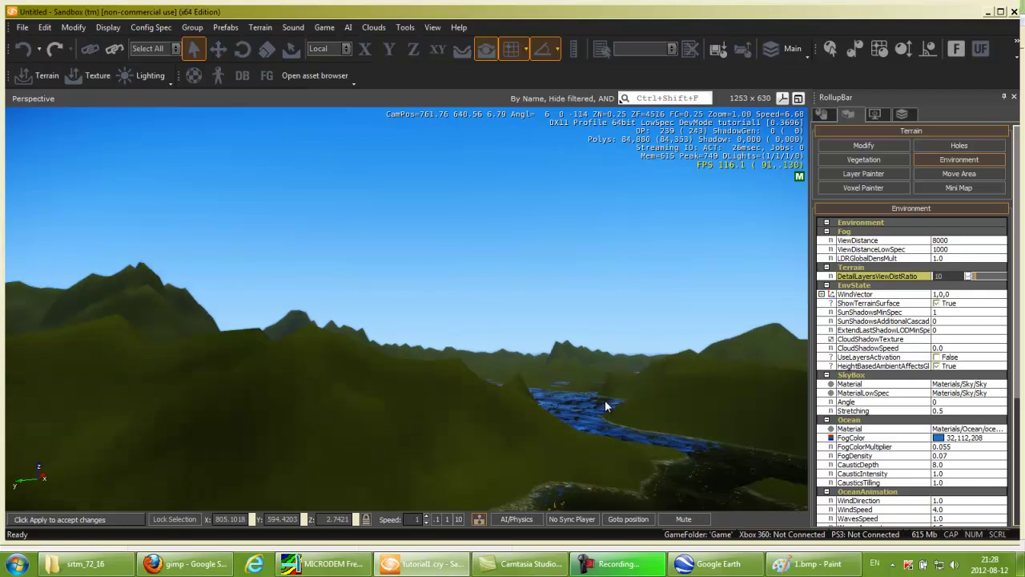
scroll(605, 406, "up", 5)
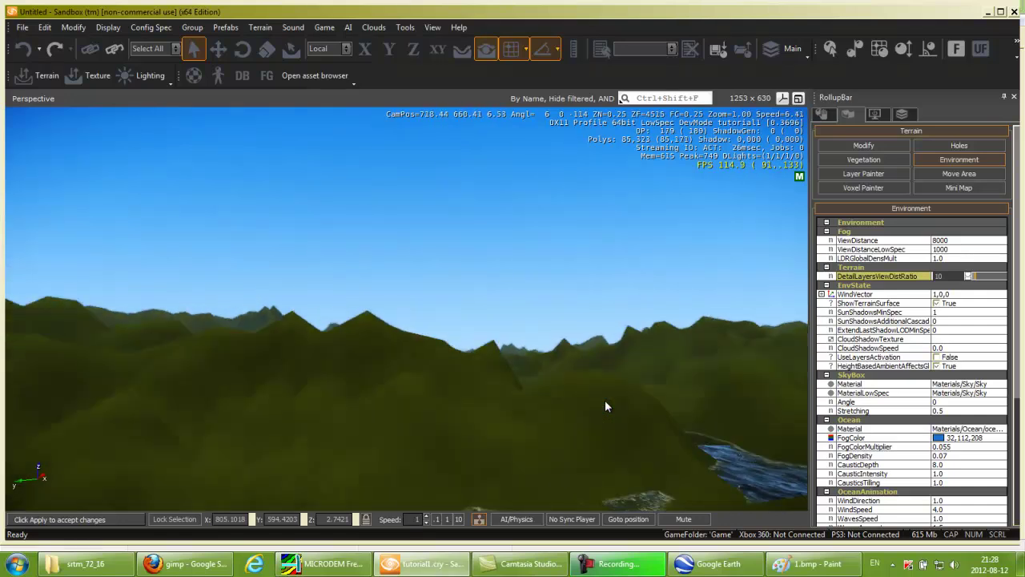
scroll(605, 406, "down", 2)
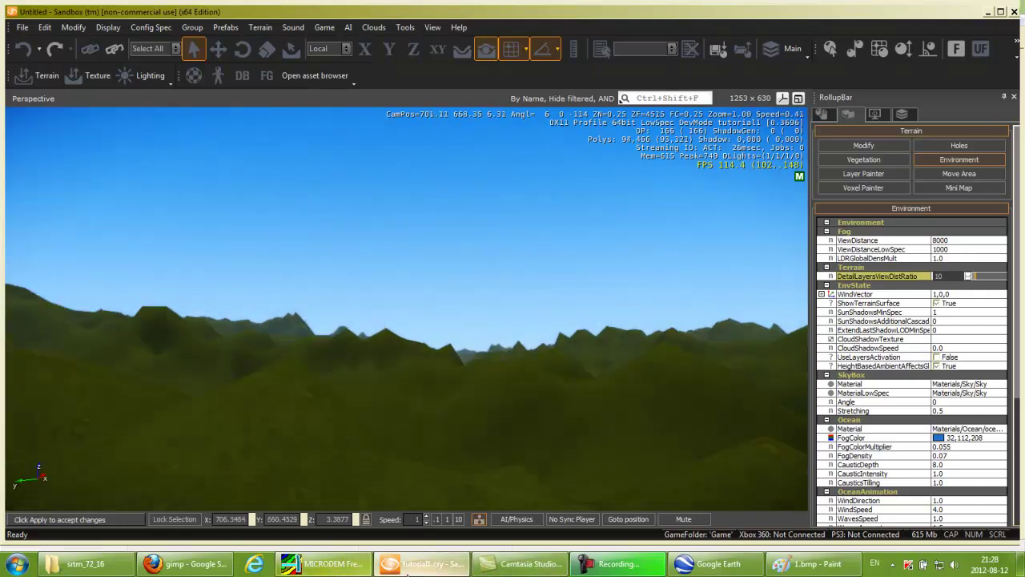
left_click(327, 564)
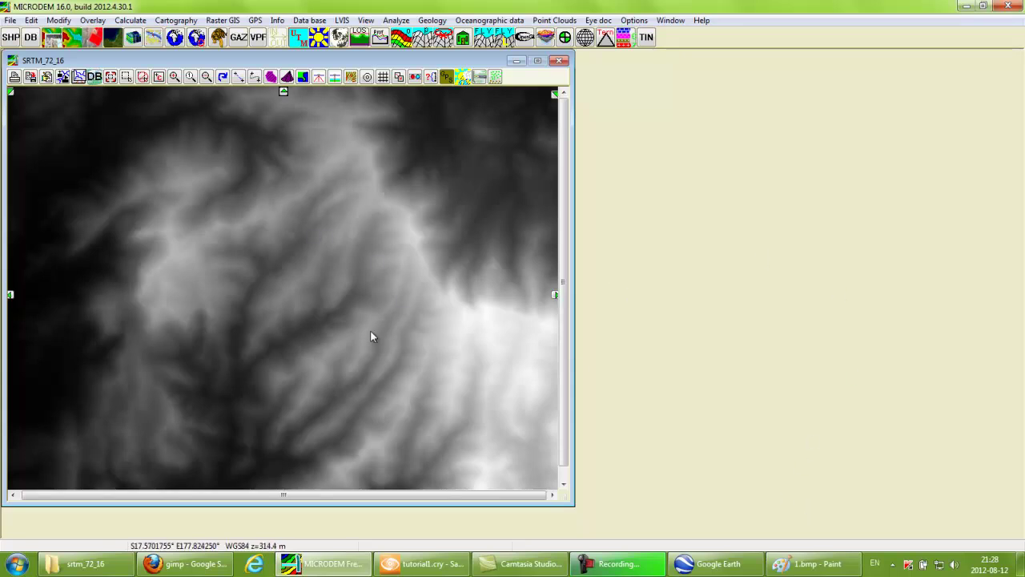
left_click(443, 566)
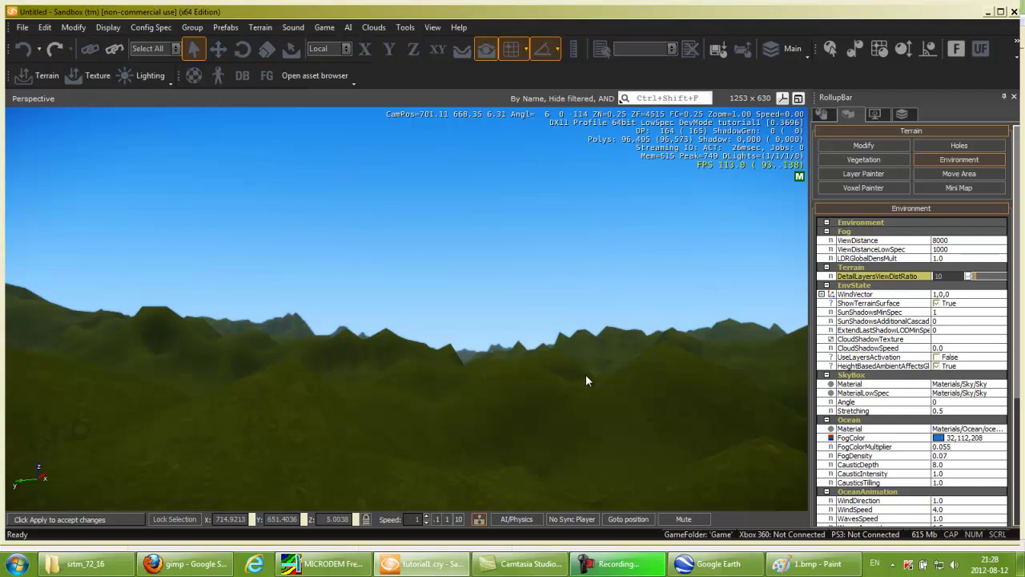
middle_click_drag(572, 378, 572, 379)
right_click_drag(573, 384, 593, 357)
key("w")
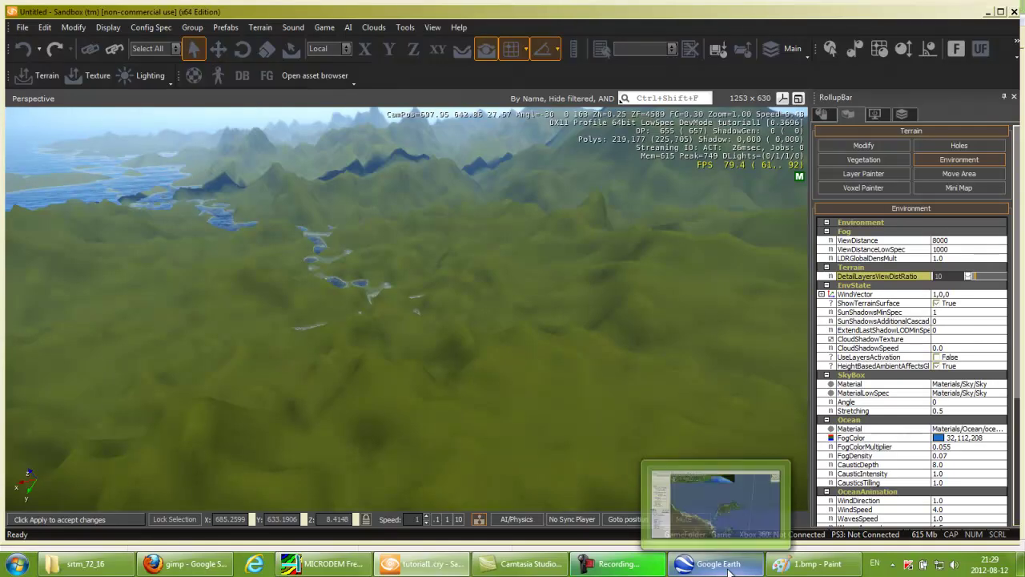
Survey the SRTM tiles over Australia and the Indian Ocean in Google Earth, and return to the Sandbox editor.
mouse_move(591, 566)
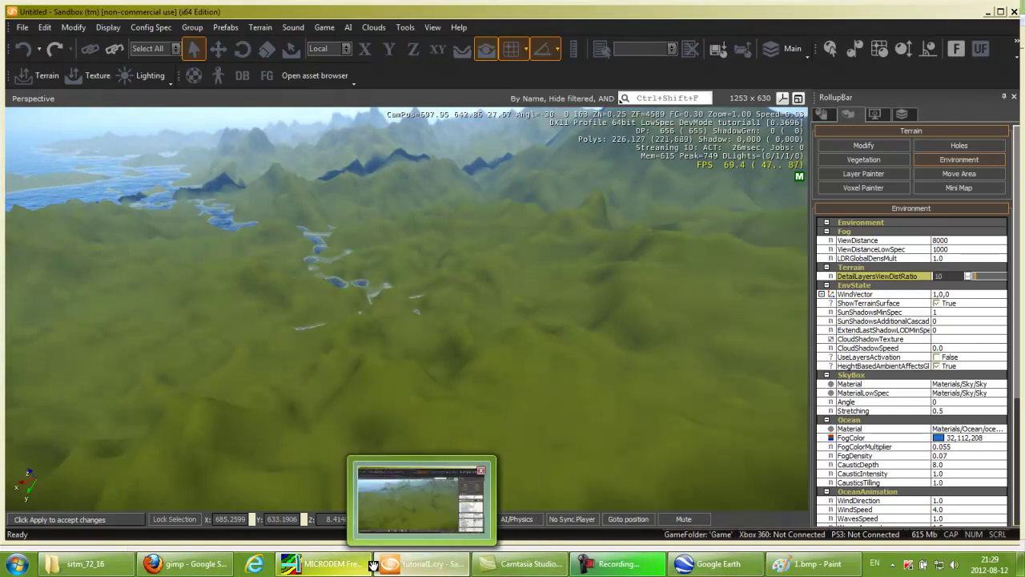
left_click(727, 571)
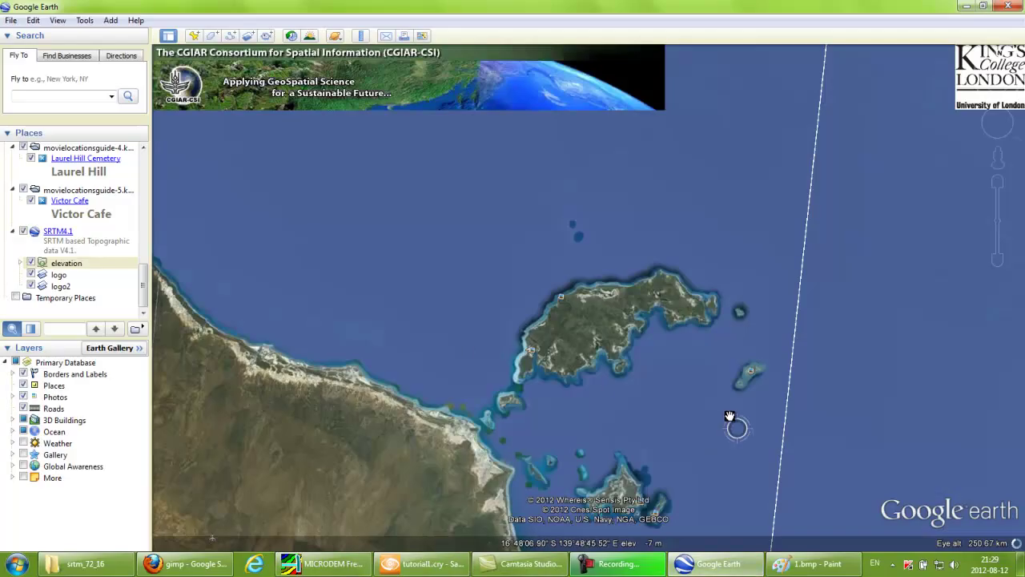
scroll(648, 304, "down", 4)
scroll(646, 302, "down", 5)
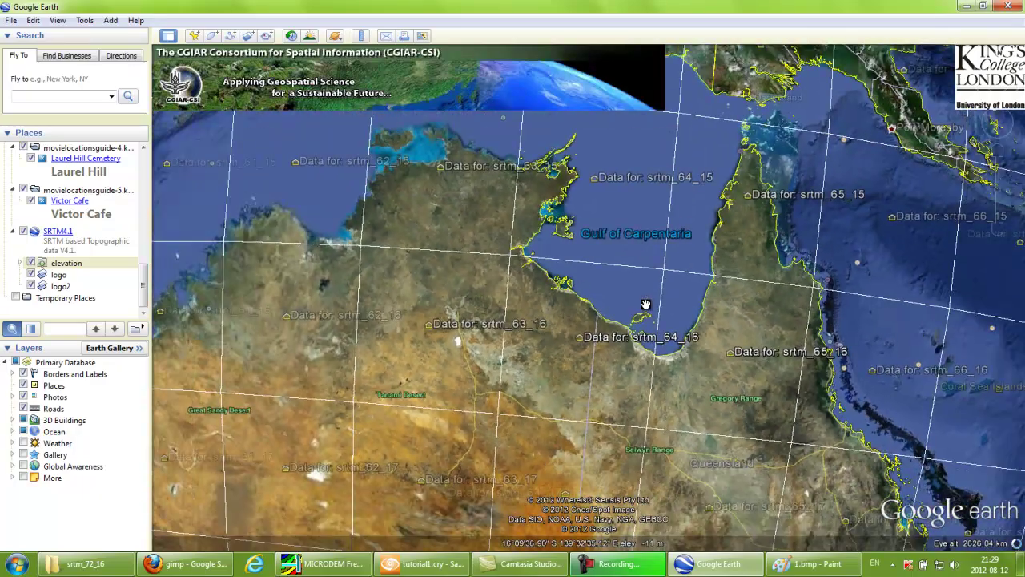
scroll(405, 320, "up", 3)
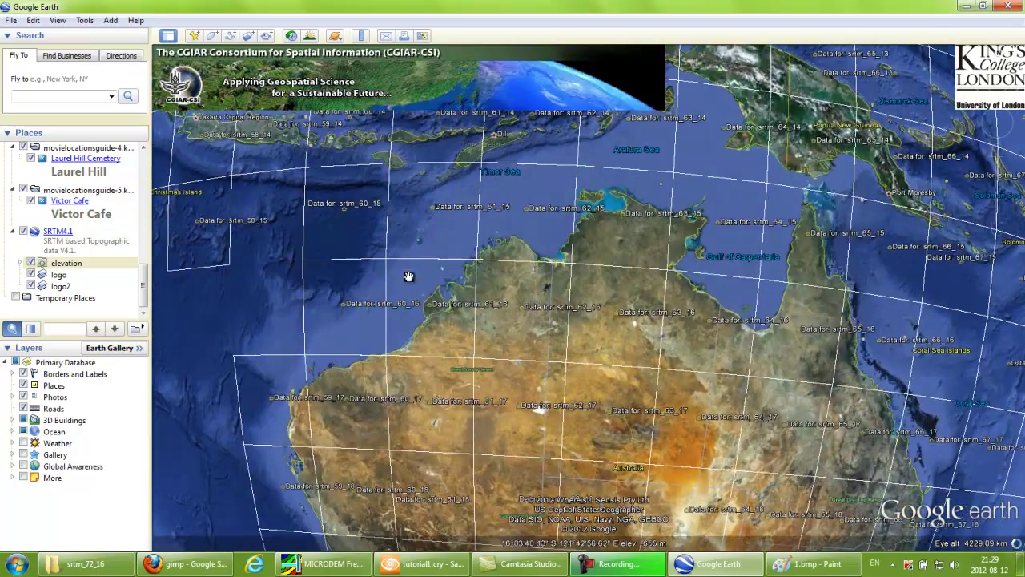
left_click_drag(409, 276, 670, 378)
left_click_drag(553, 317, 629, 329)
left_click_drag(385, 314, 702, 332)
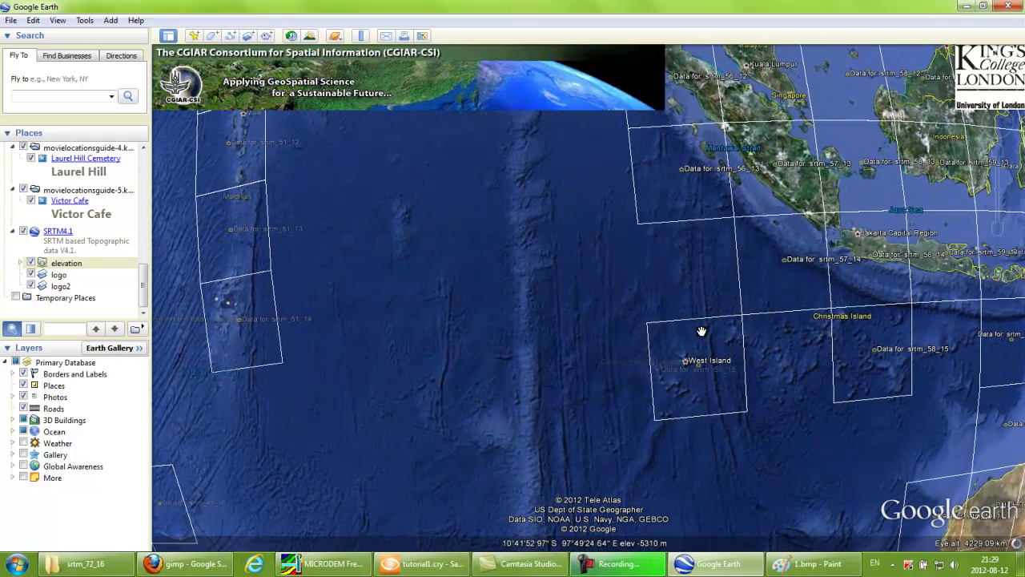
left_click_drag(451, 331, 584, 329)
left_click_drag(387, 293, 481, 271)
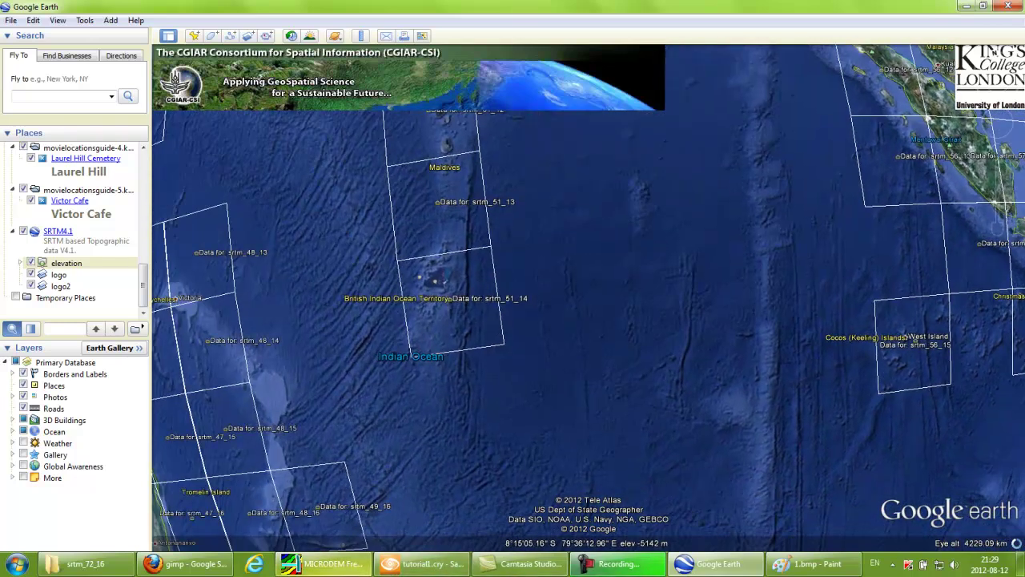
left_click(432, 567)
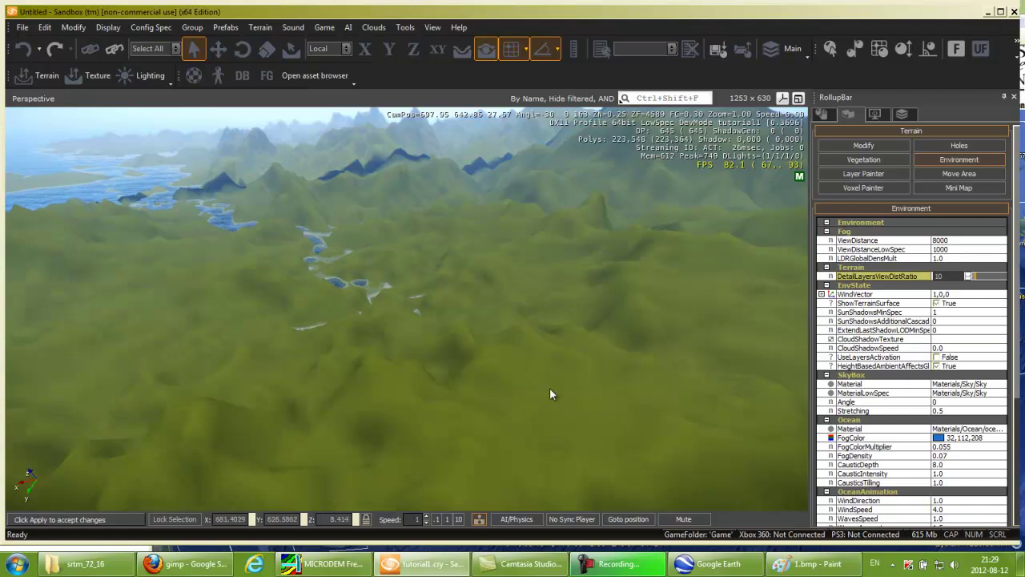
Fly over the green hills and rise above the river valley to examine the terrain's relief.
key("w")
right_click_drag(552, 386, 546, 394)
key("w")
key("w")
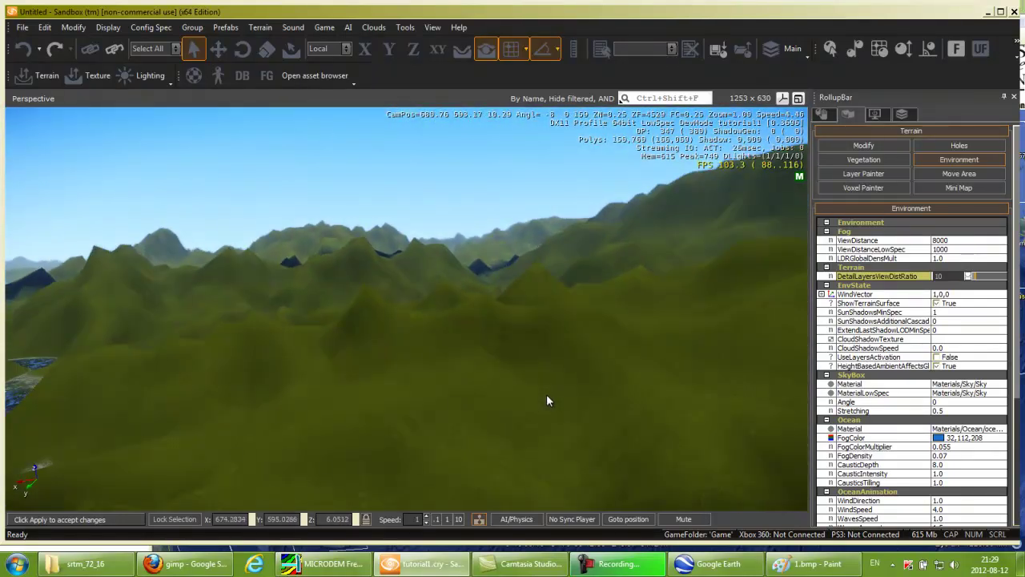
key("w")
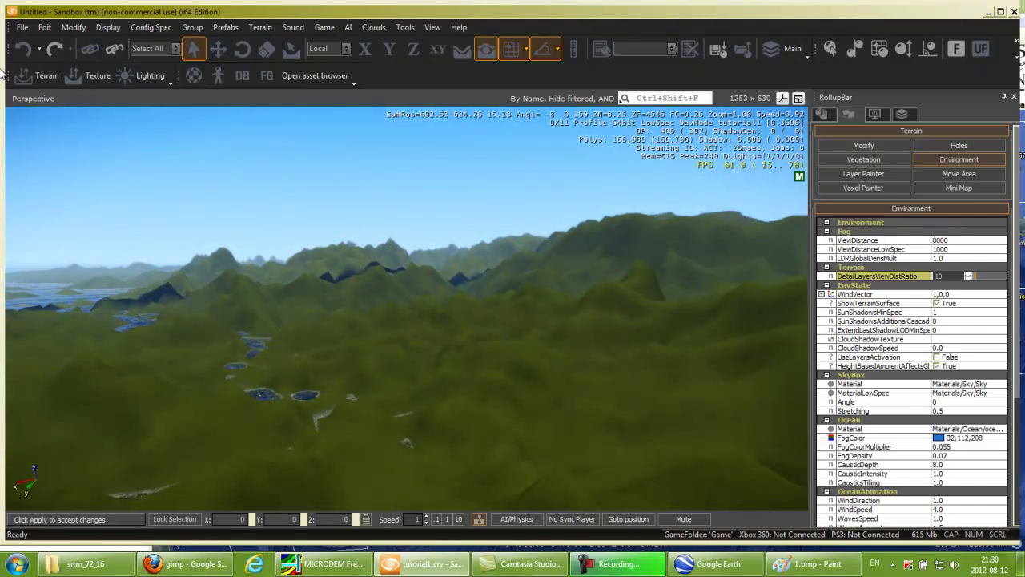
Open the Terrain Editor, review the available Heightmap Resolution sizes for resizing the terrain, and leave without resizing.
left_click(260, 27)
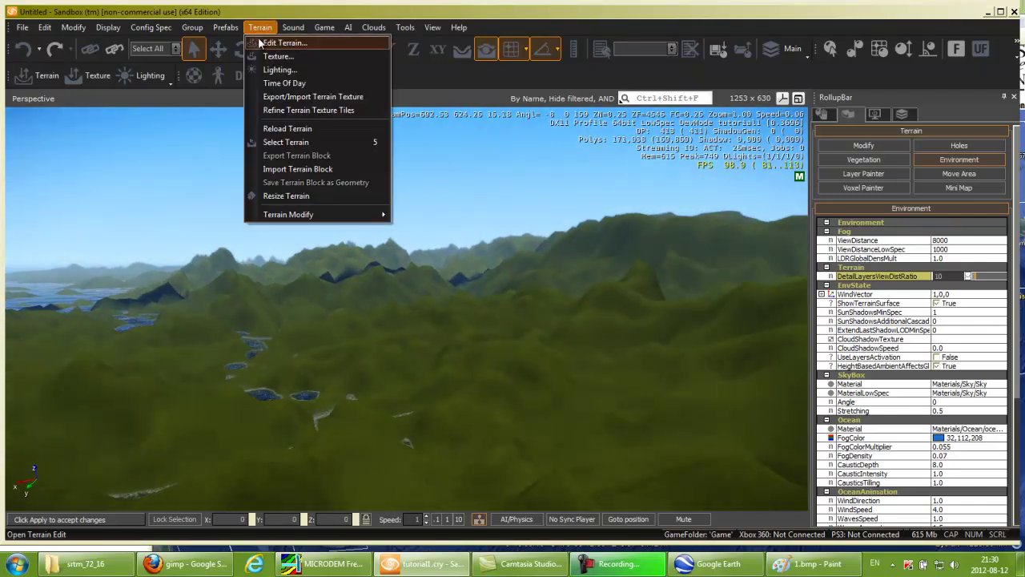
left_click(261, 40)
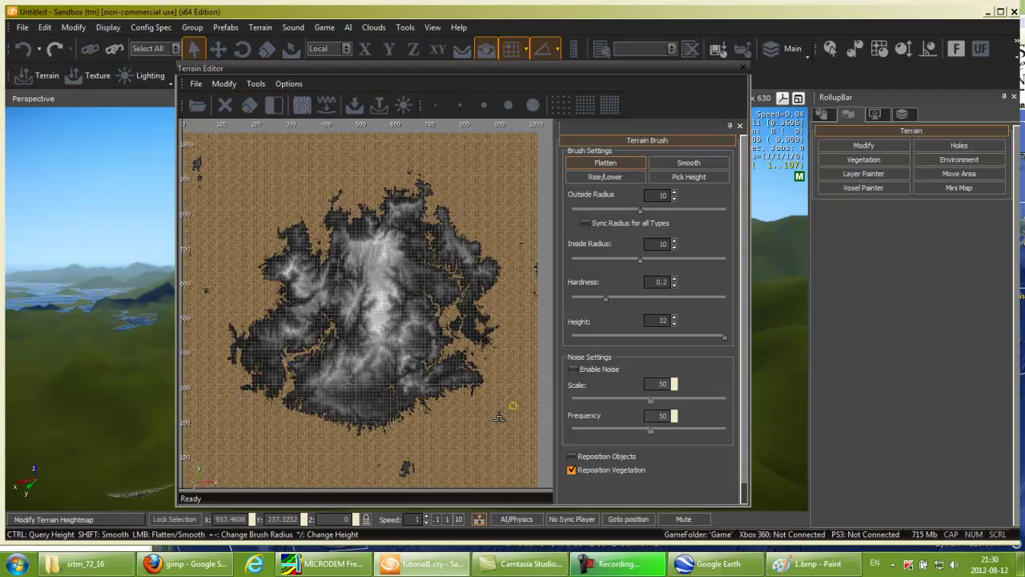
left_click(222, 84)
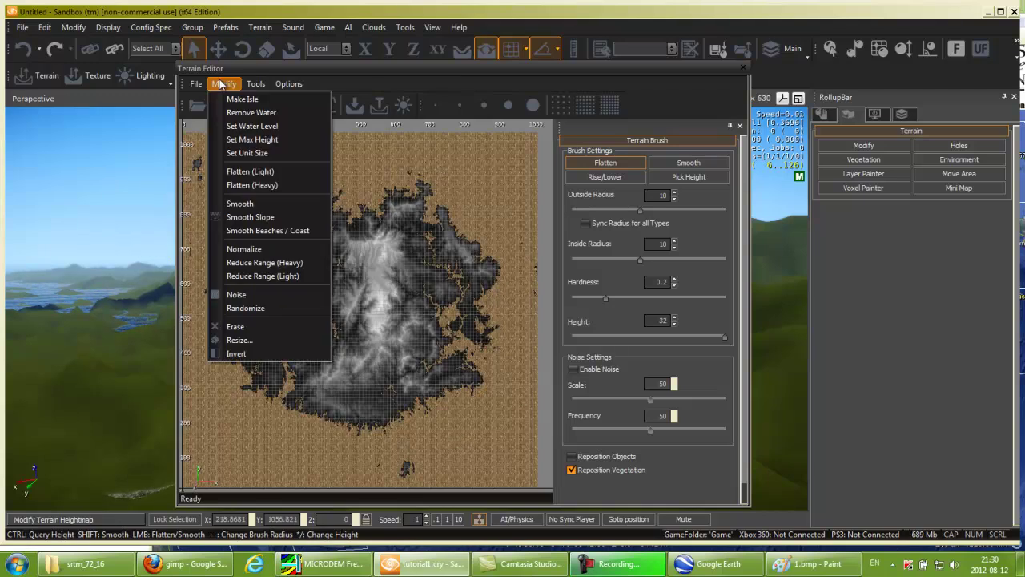
left_click(238, 340)
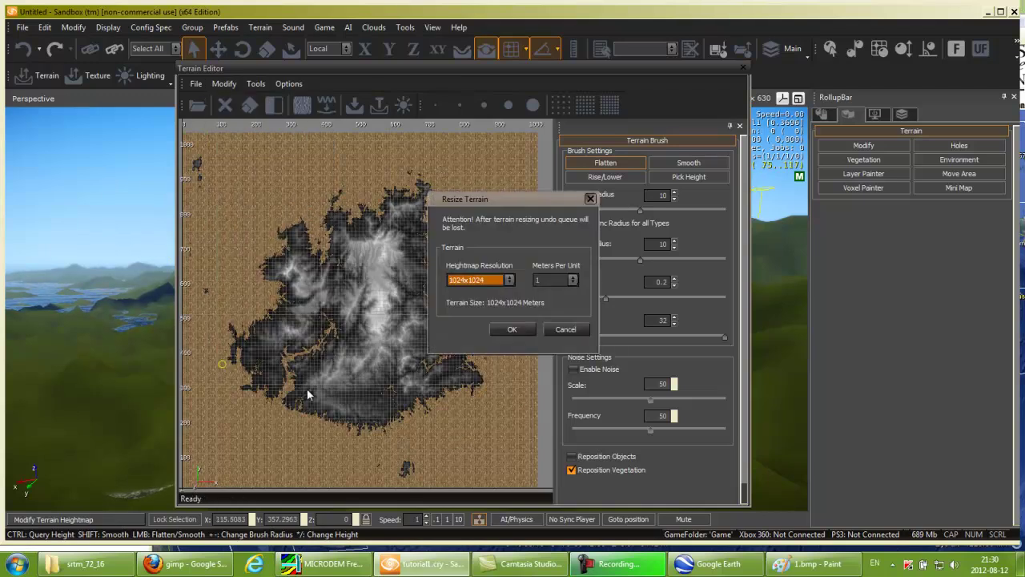
left_click(493, 281)
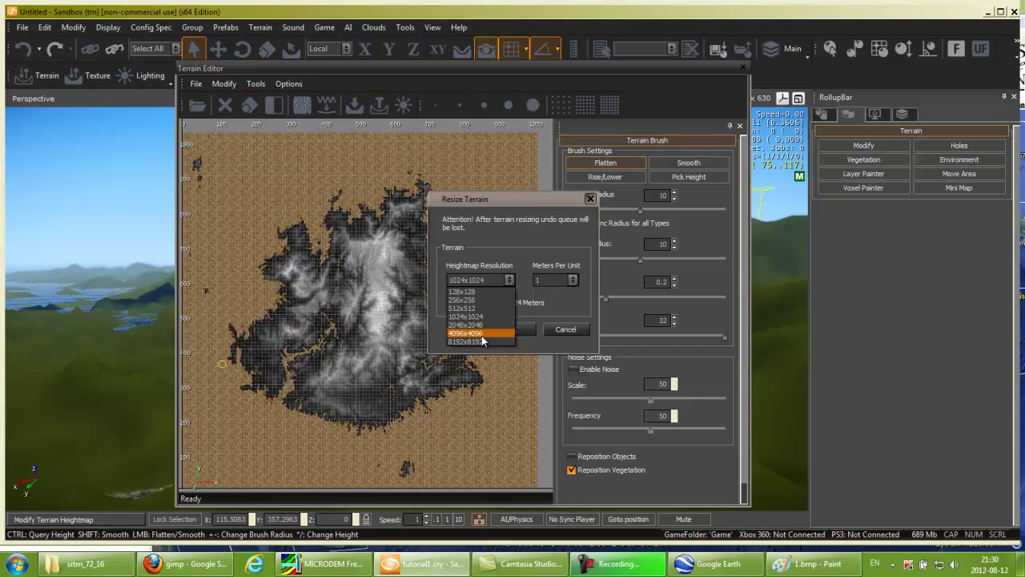
left_click(509, 279)
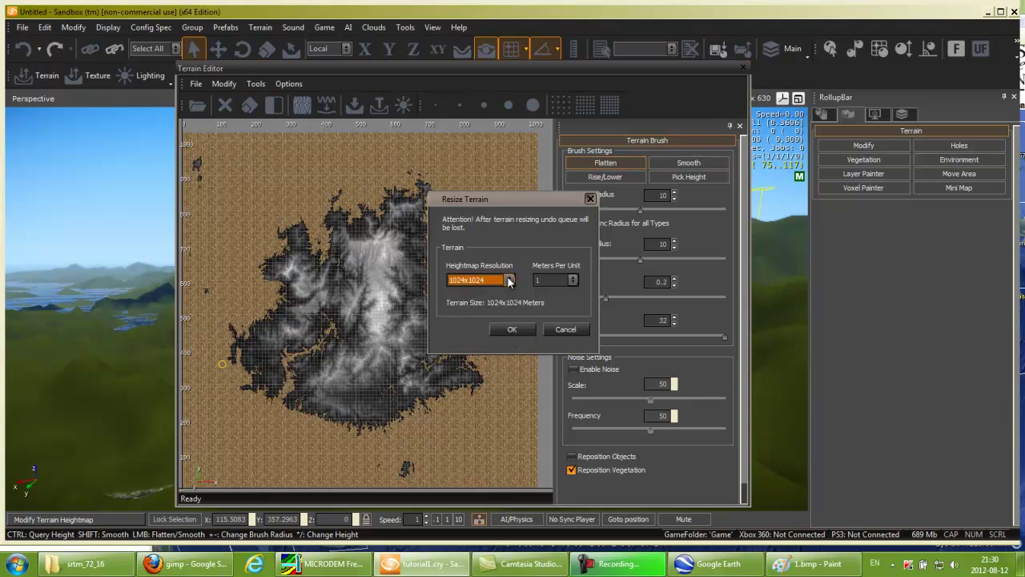
left_click(564, 329)
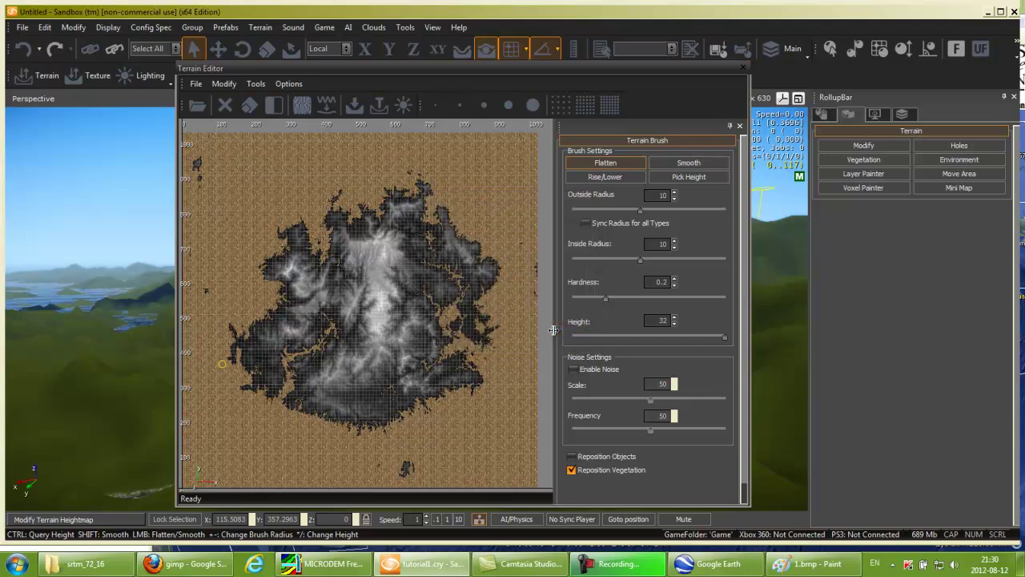
left_click(250, 84)
mouse_move(225, 84)
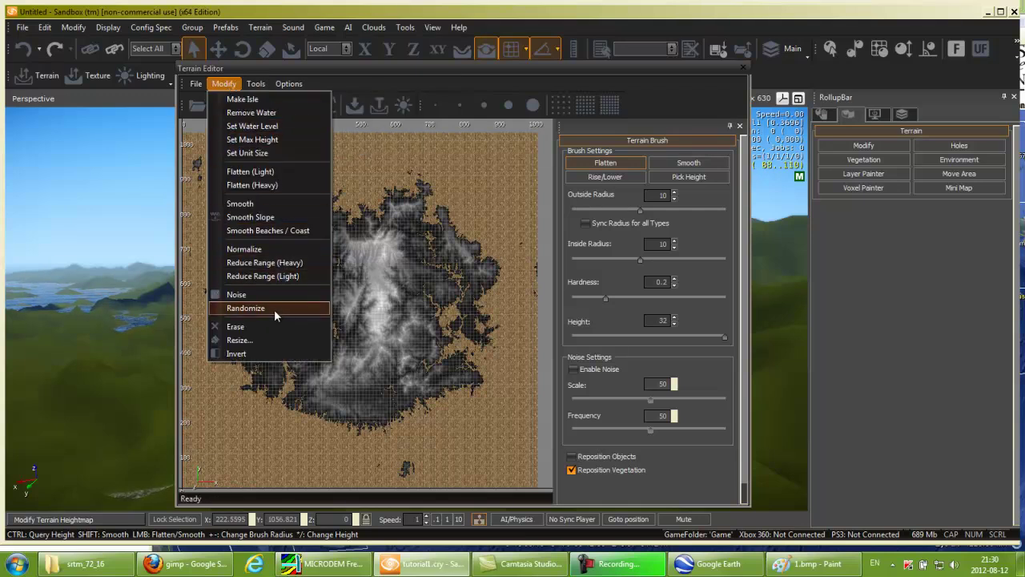
mouse_move(256, 84)
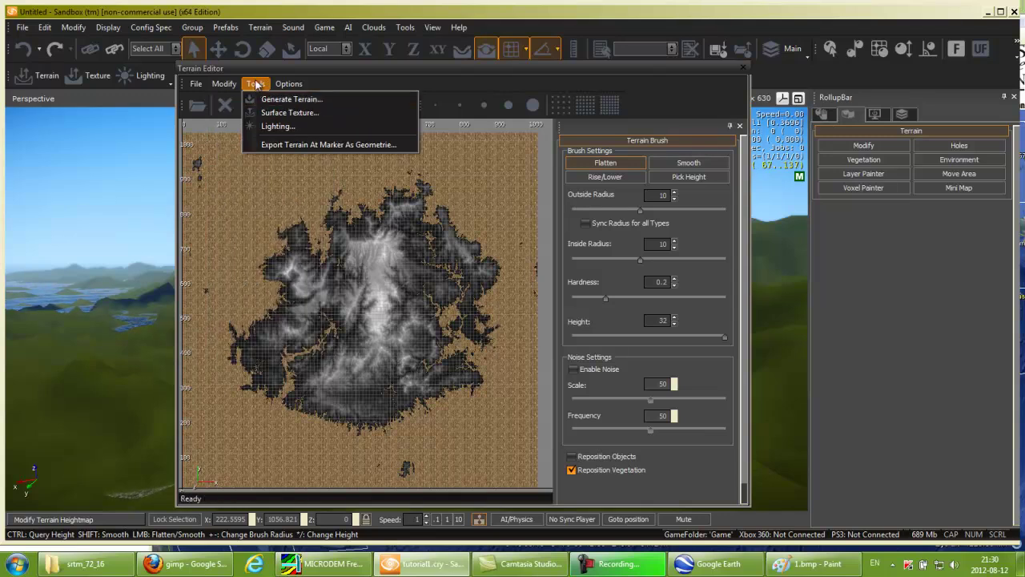
left_click(256, 84)
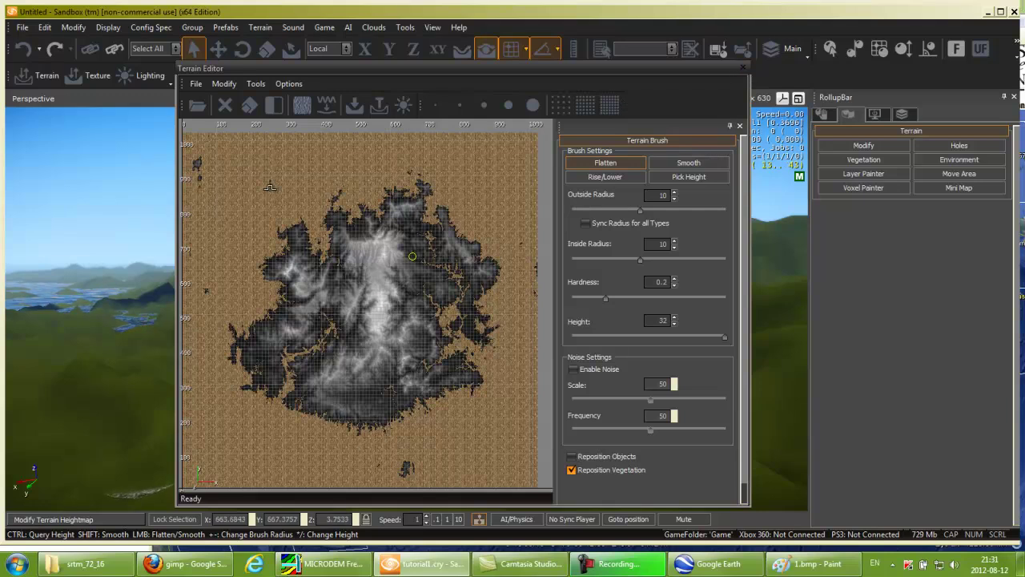
Review the Meters Per Unit choices for resizing the terrain, and leave the Resize Terrain dialog without applying anything.
left_click(255, 84)
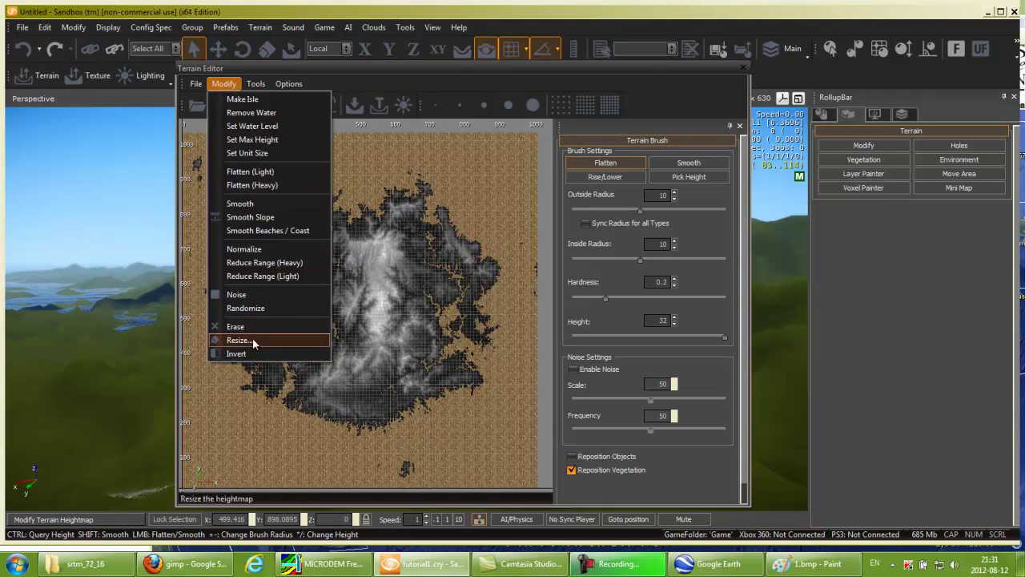
left_click(253, 340)
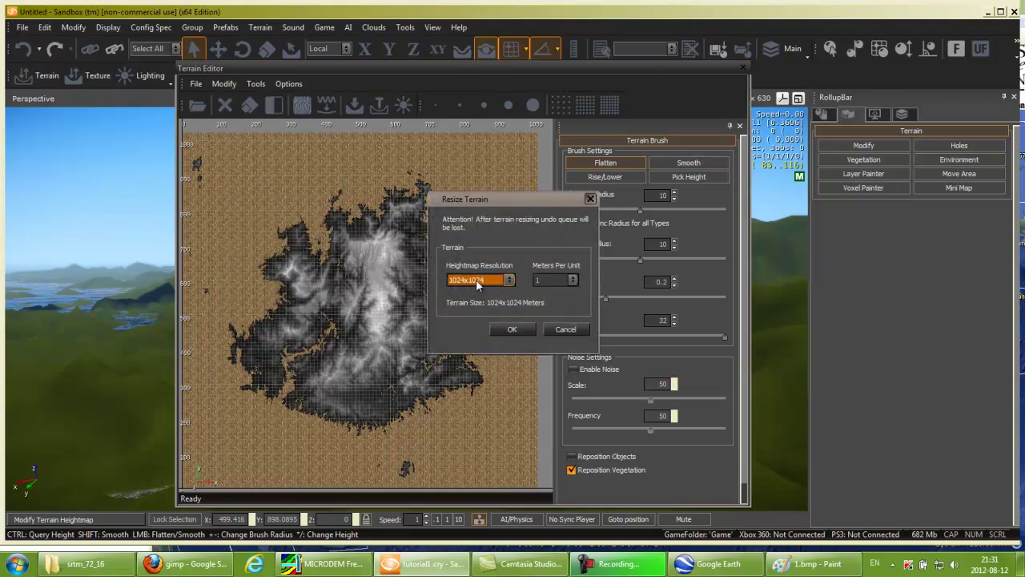
left_click(565, 282)
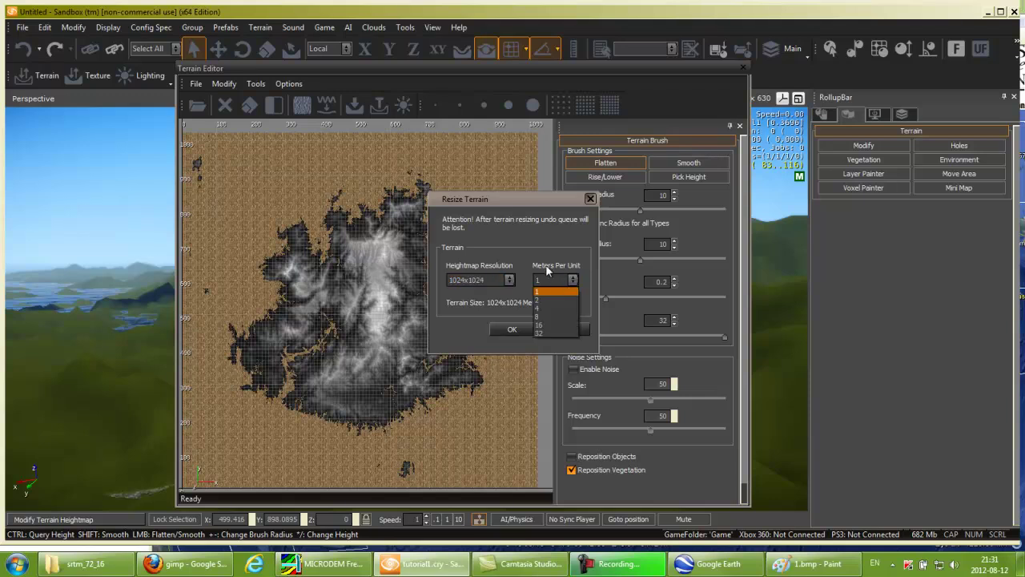
left_click(547, 284)
left_click(547, 284)
left_click(546, 284)
left_click(546, 284)
left_click(546, 284)
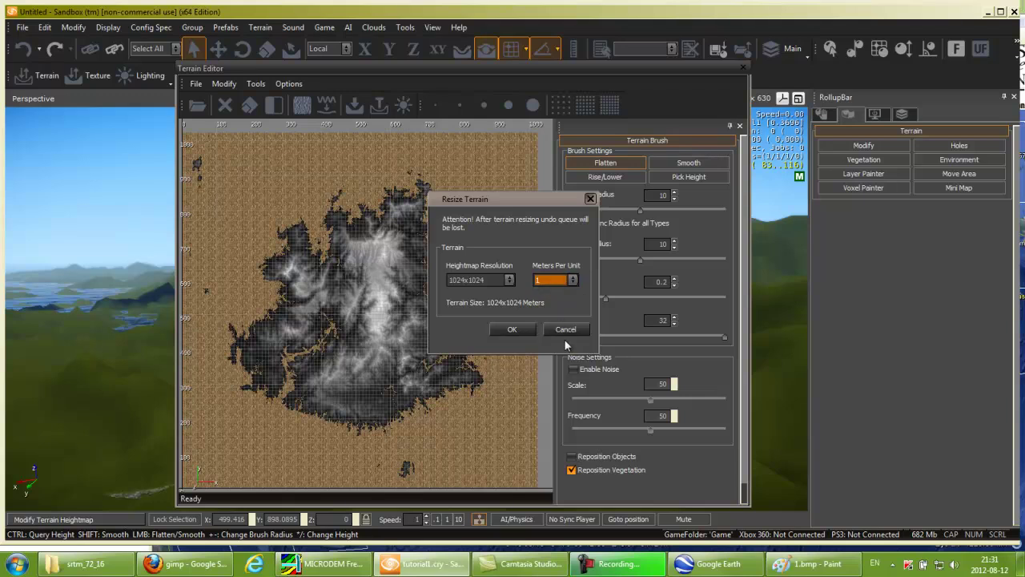
left_click(551, 281)
left_click(551, 281)
left_click(565, 330)
Check the terrain's Set Unit Size setting without changing it, and close the Terrain Editor.
left_click(256, 84)
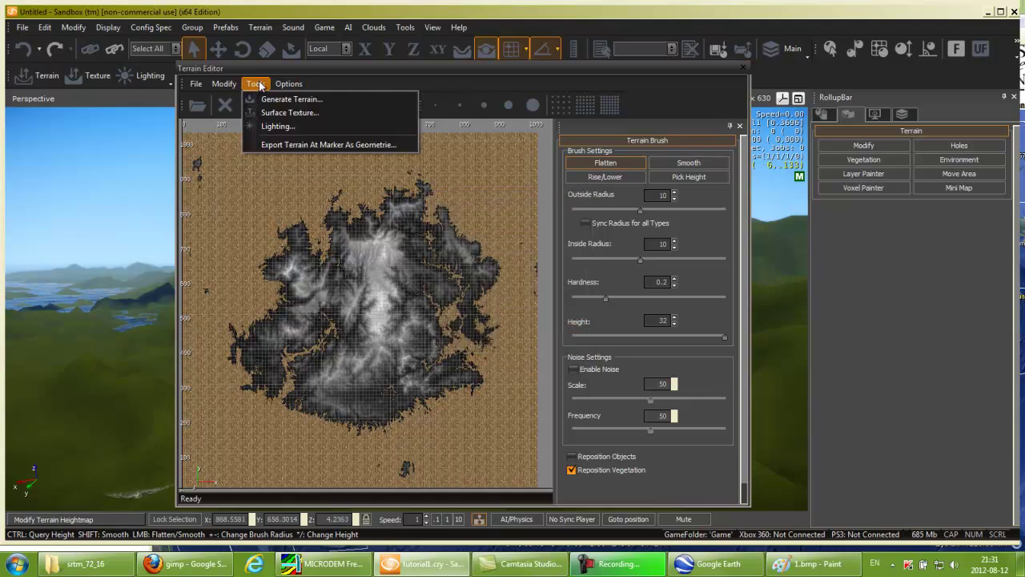
mouse_move(224, 84)
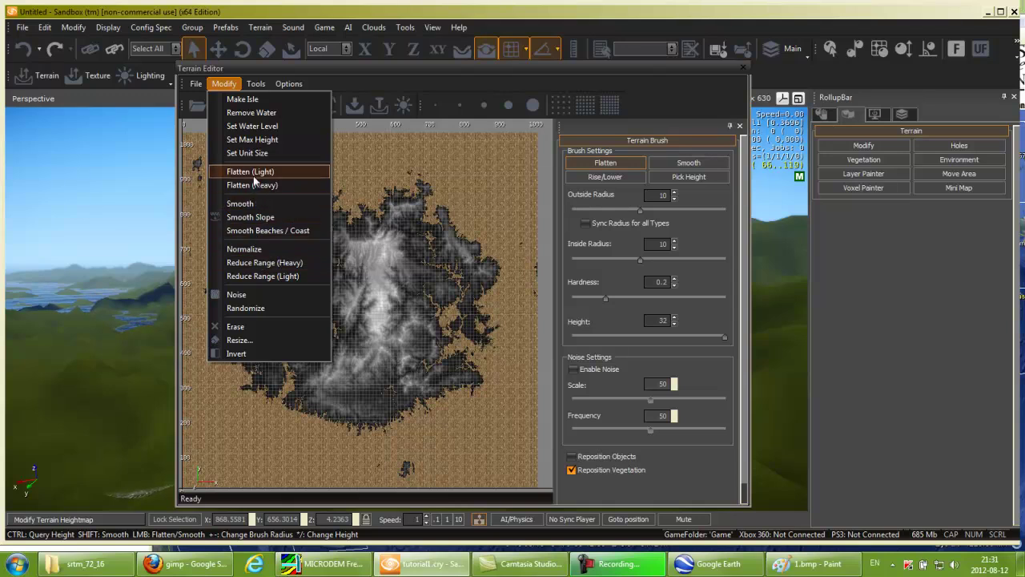
left_click(240, 153)
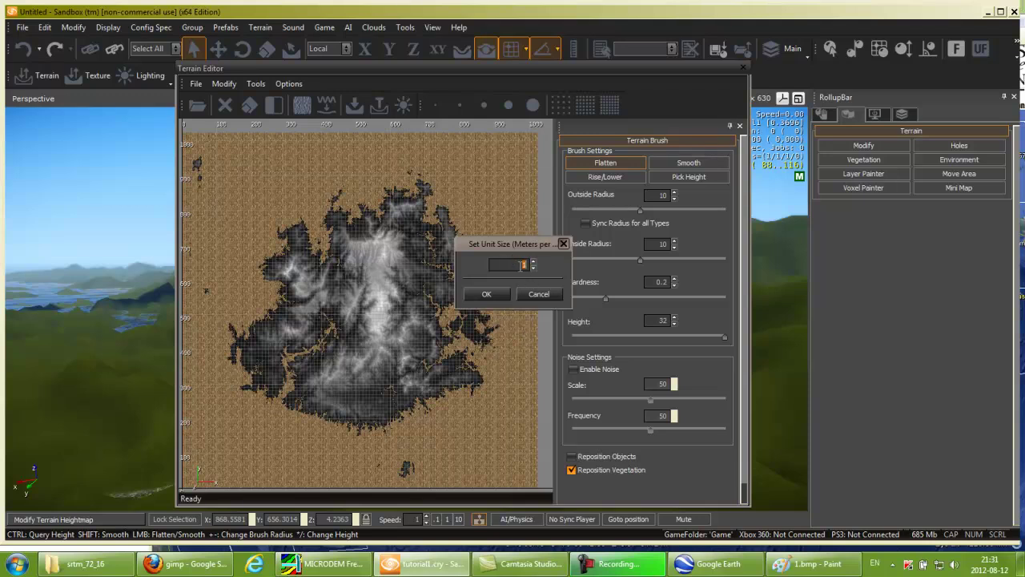
left_click(539, 294)
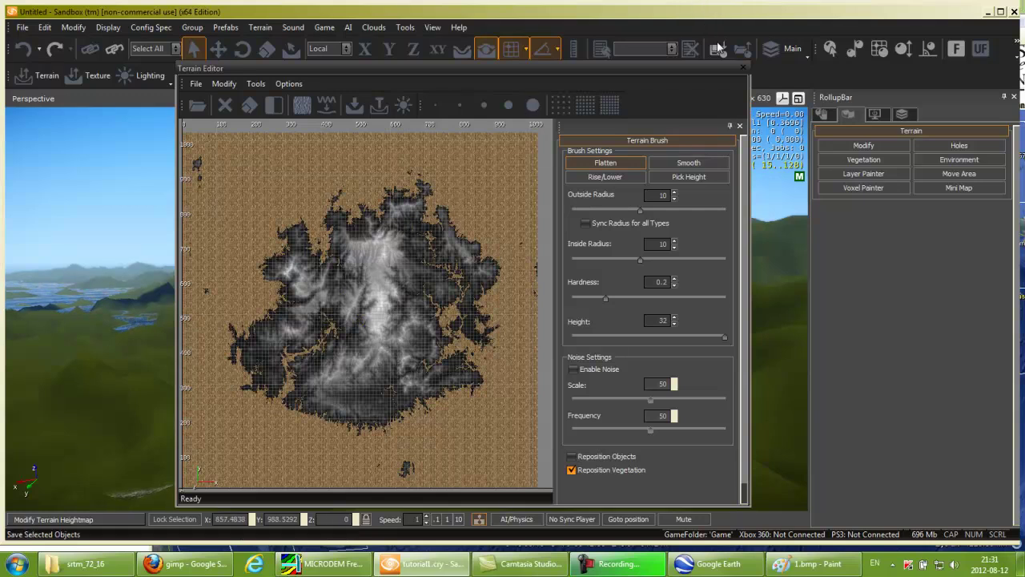
left_click(744, 70)
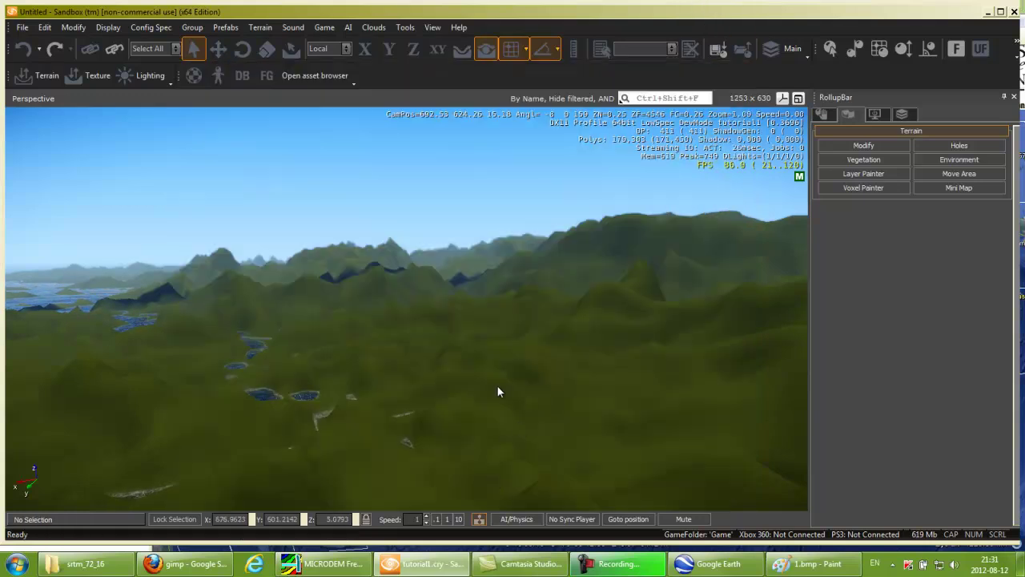
Fly backward over the island to the coast, look around the shoreline, and return over the dark mountain ridges.
scroll(566, 401, "up", 3)
right_click_drag(565, 399, 560, 400)
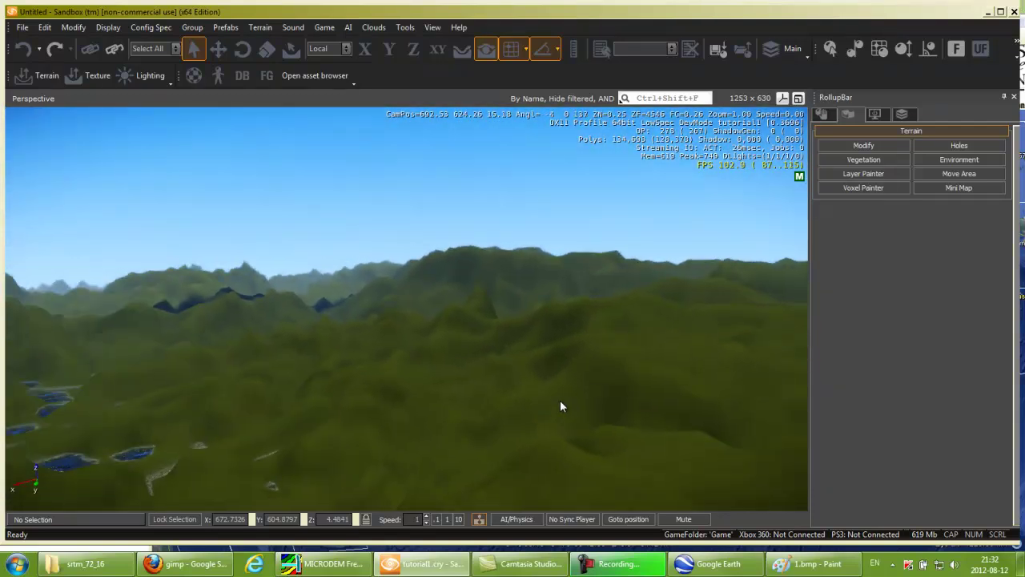
scroll(581, 368, "down", 7)
scroll(581, 368, "down", 8)
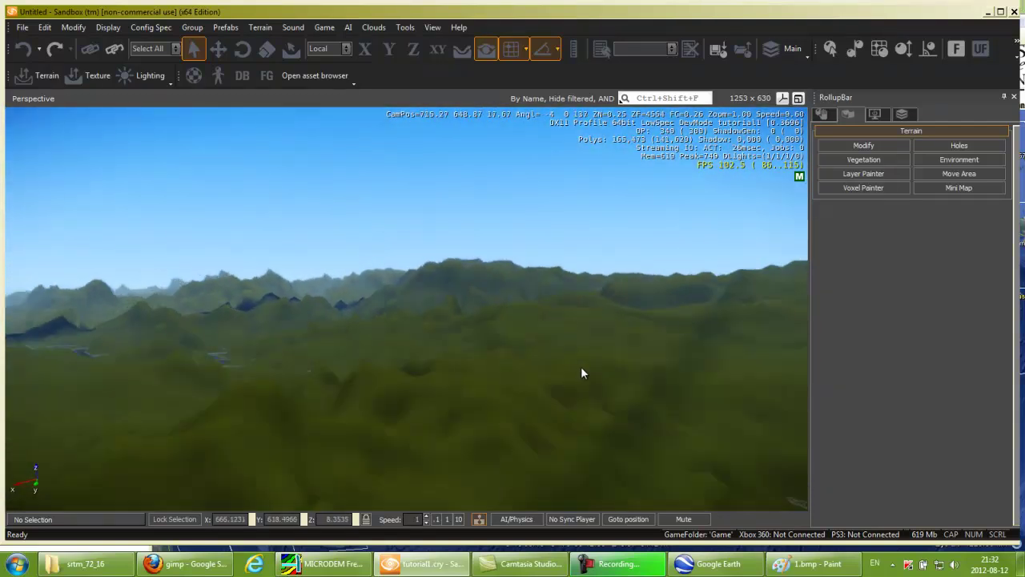
scroll(577, 373, "down", 8)
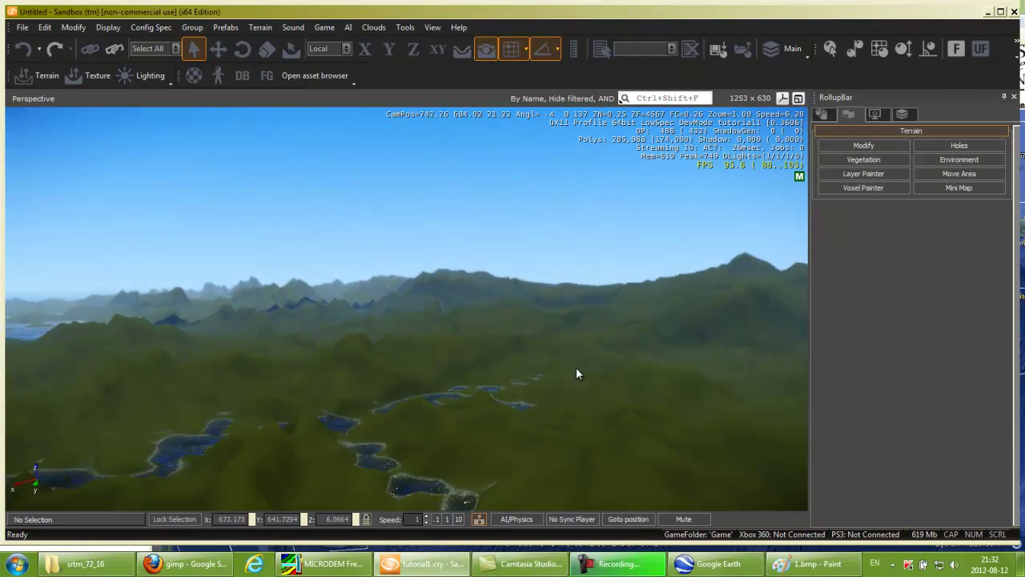
scroll(575, 373, "down", 8)
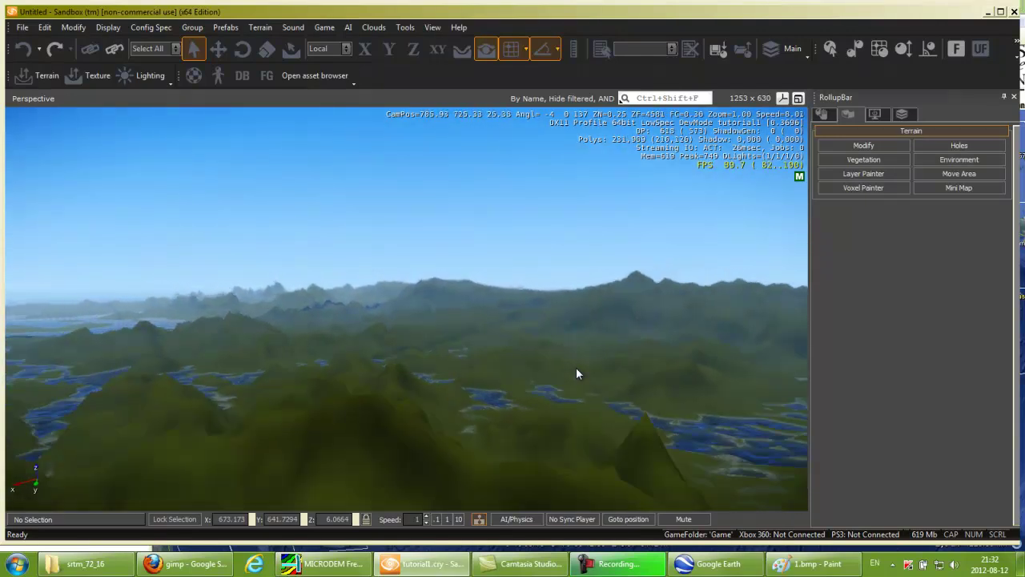
scroll(576, 368, "down", 8)
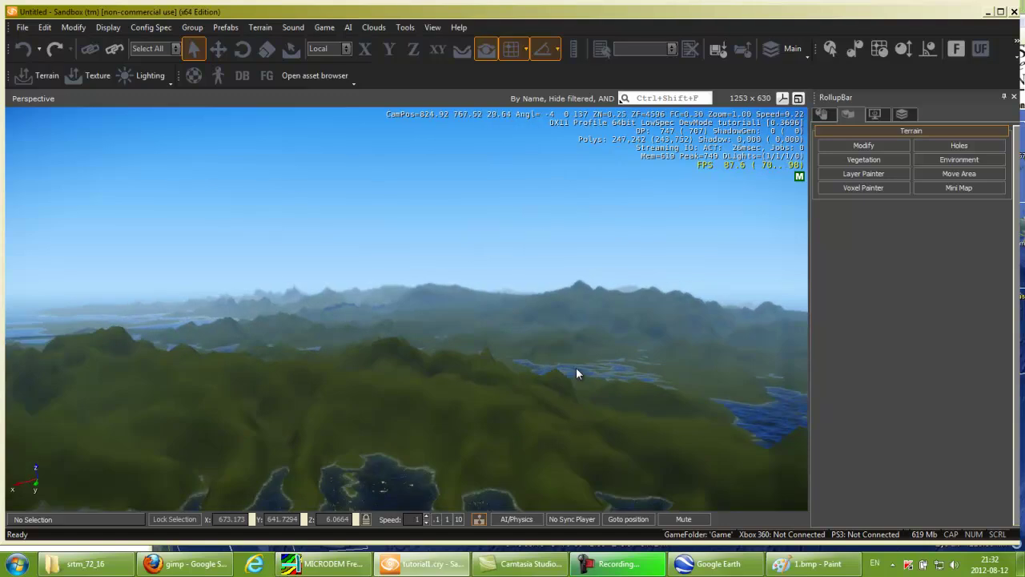
right_click_drag(587, 391, 580, 392)
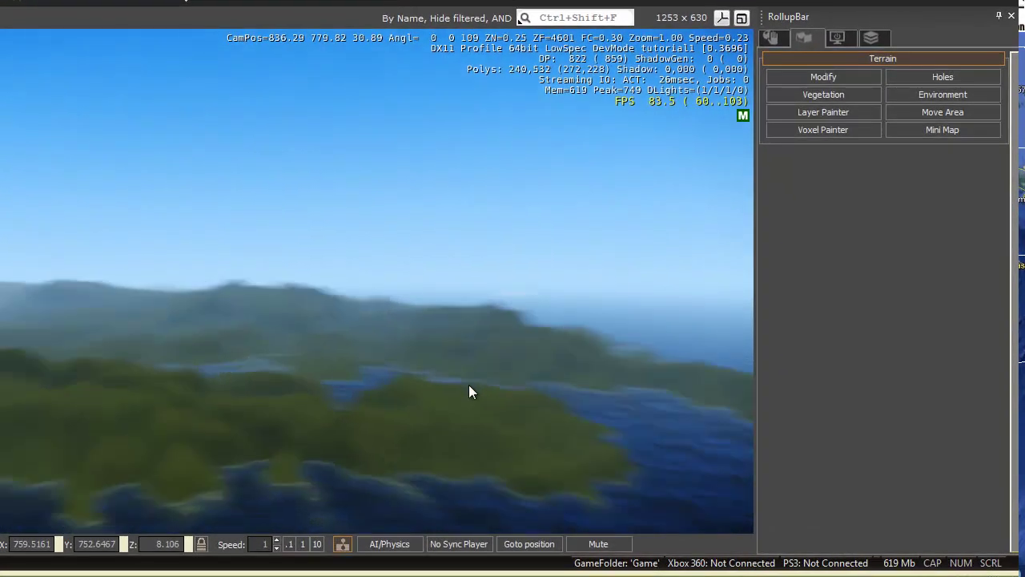
right_click_drag(468, 391, 479, 392)
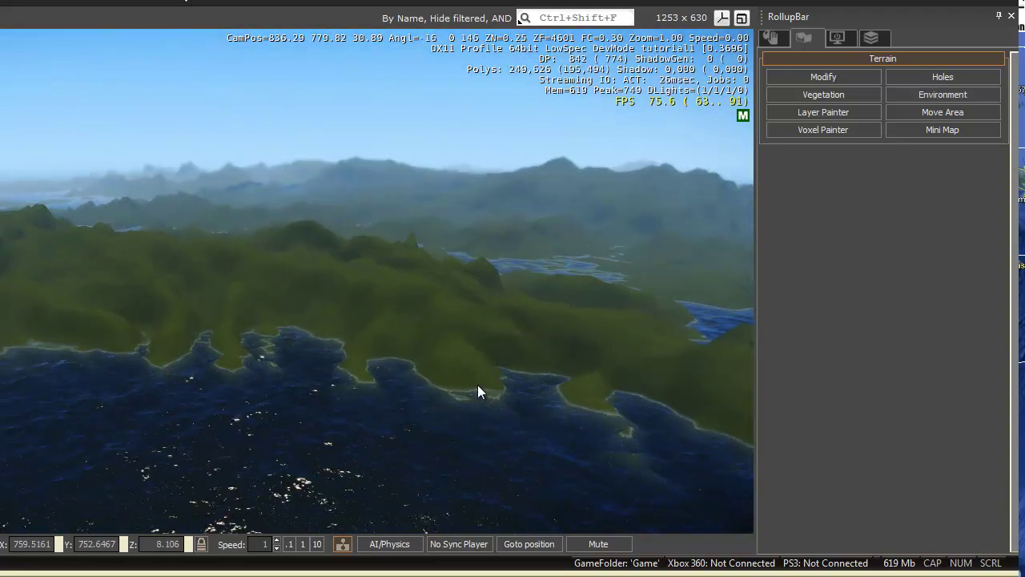
mouse_move(294, 323)
right_mouse_down()
mouse_move(279, 317)
mouse_move(296, 314)
mouse_move(285, 319)
mouse_move(303, 329)
right_mouse_up()
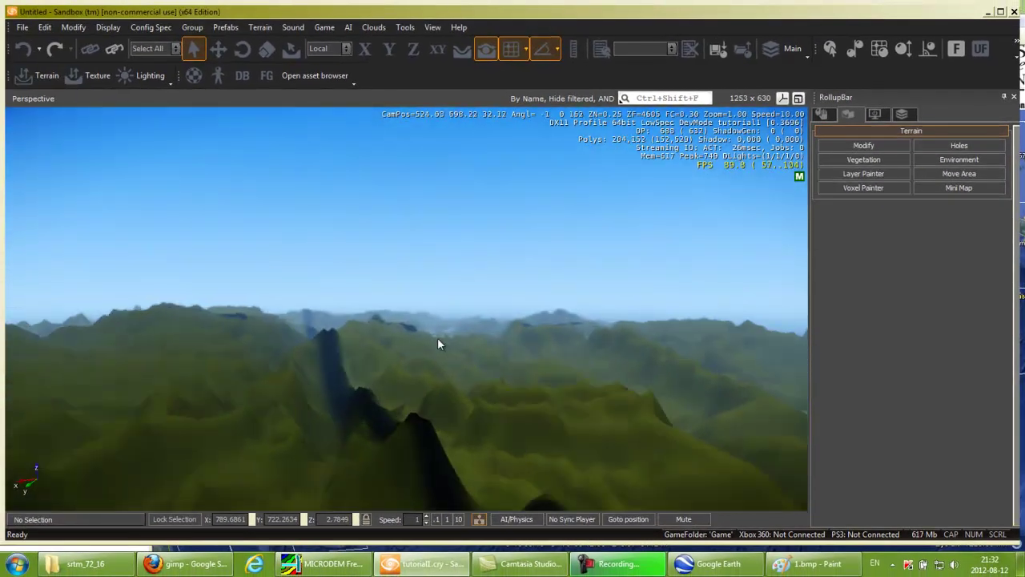
right_click_drag(438, 342, 439, 342)
Switch to Google Earth, survey the SRTM tiles from East Africa to Australia, and zoom in on Tasmania's Lake Gordon in tile srtm_66_21.
left_click(721, 565)
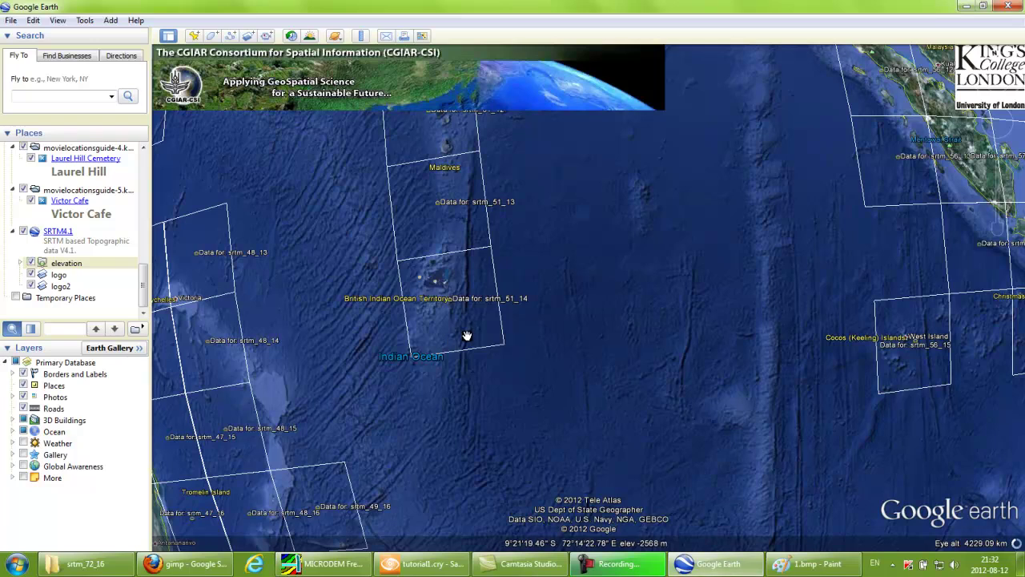
scroll(564, 349, "up", 5)
left_click_drag(347, 332, 794, 245)
scroll(561, 309, "down", 5)
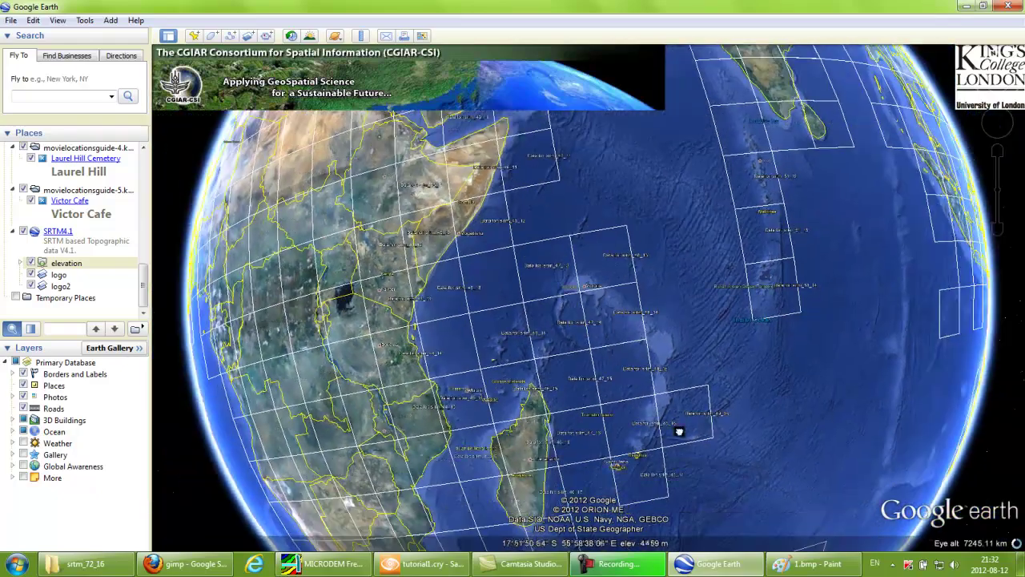
left_click_drag(679, 432, 558, 362)
left_click_drag(895, 389, 532, 183)
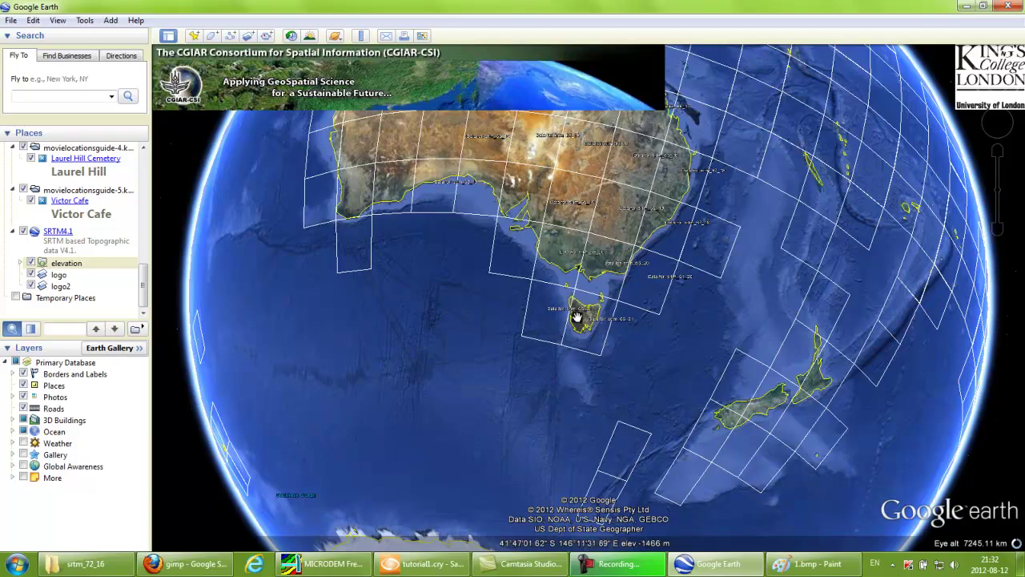
scroll(577, 317, "up", 5)
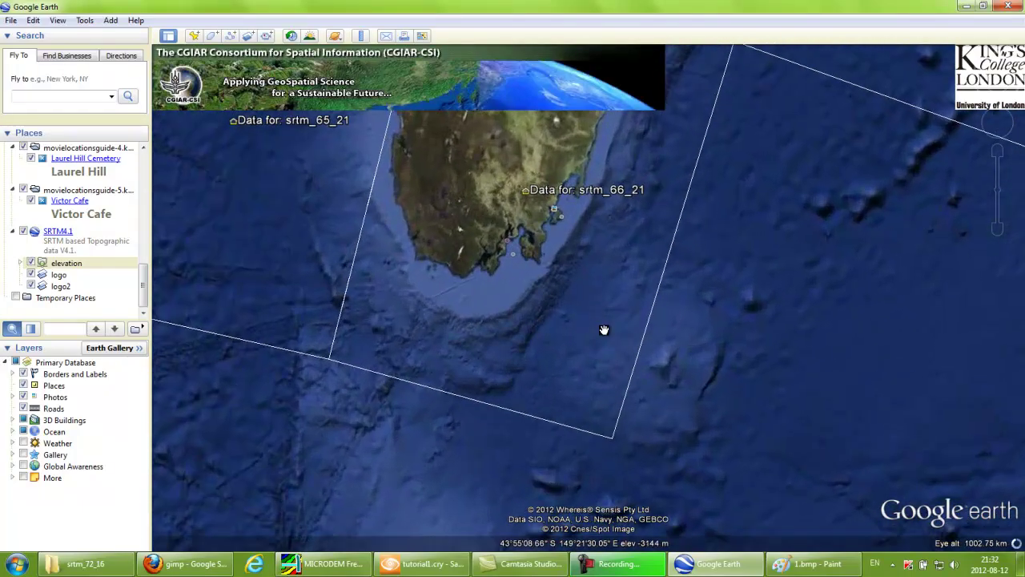
left_click_drag(600, 274, 664, 363)
scroll(550, 248, "up", 4)
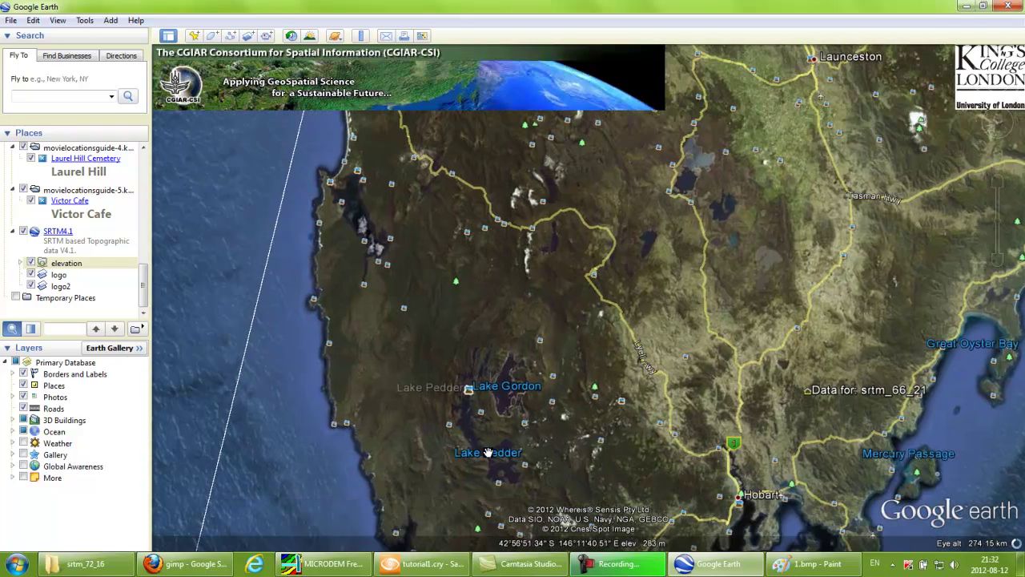
scroll(552, 305, "up", 4)
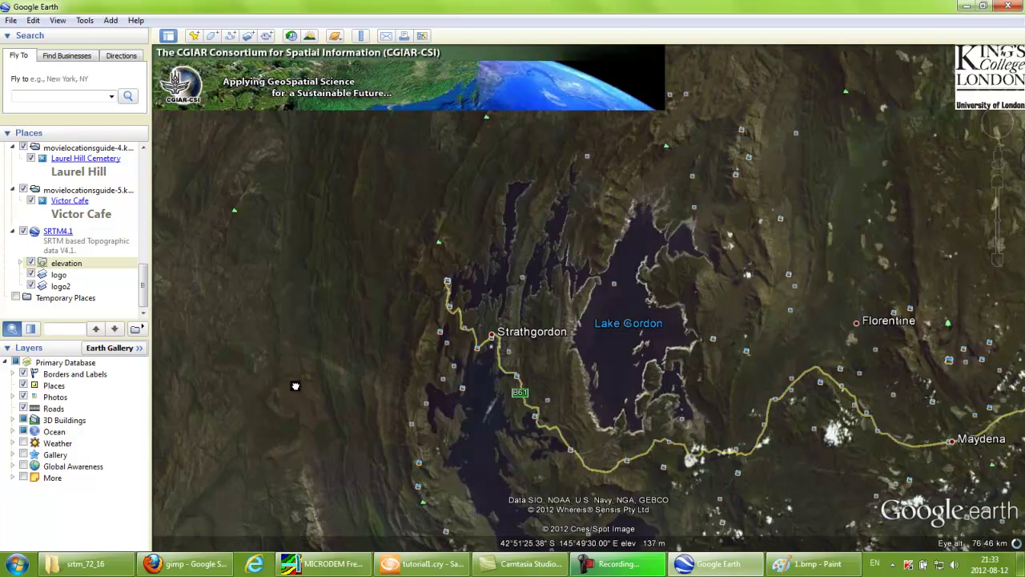
Look over Tasmania's west coast near Elliott Bay, and survey the whole island with its SRTM tile boundary.
left_click_drag(293, 385, 591, 321)
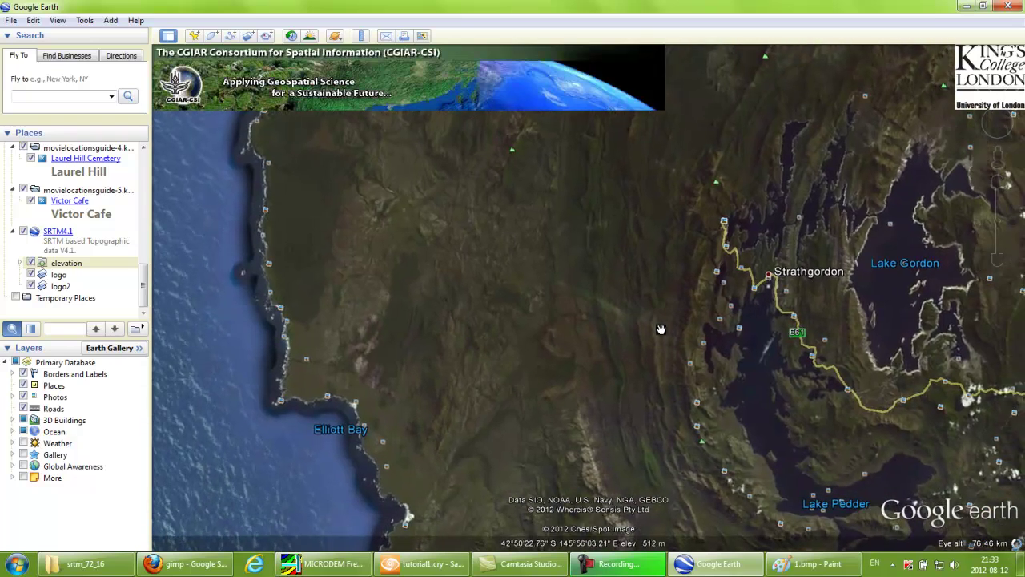
scroll(661, 329, "down", 3)
scroll(662, 327, "down", 1)
left_click_drag(861, 279, 766, 406)
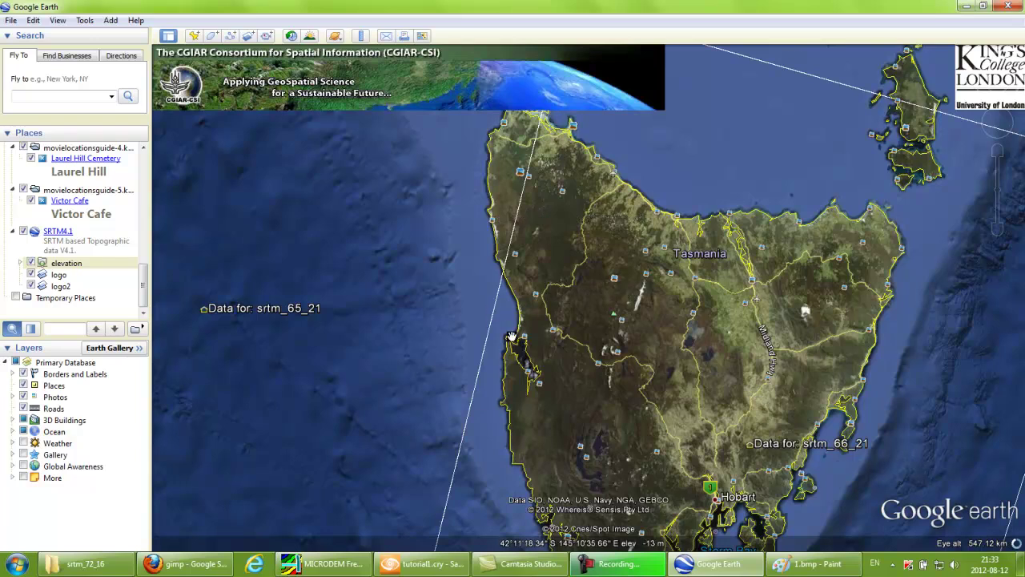
Examine tile srtm_66_21 from Tasmania's central lakes past Ouse and Hamilton to the east coast near Little Swanport and Triabunna.
scroll(668, 387, "up", 5)
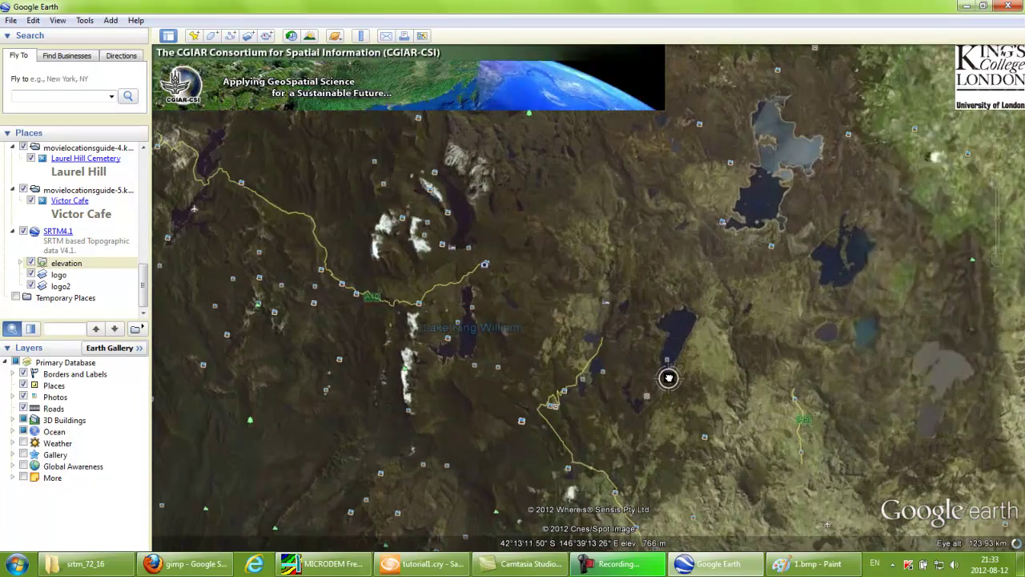
left_click_drag(709, 424, 649, 288)
left_click_drag(897, 420, 681, 313)
left_click_drag(768, 454, 675, 316)
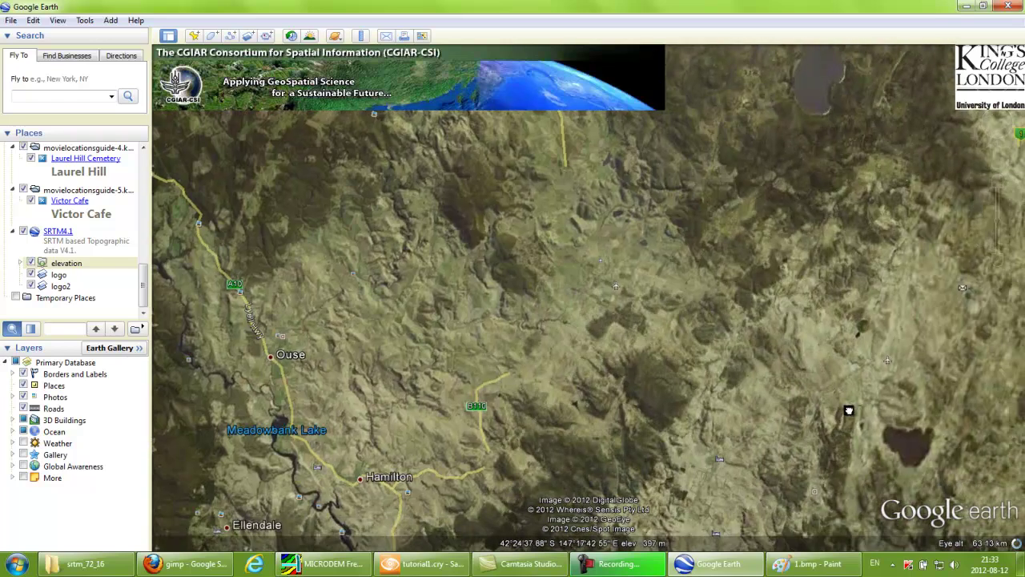
left_click_drag(847, 411, 661, 341)
left_click_drag(951, 454, 648, 382)
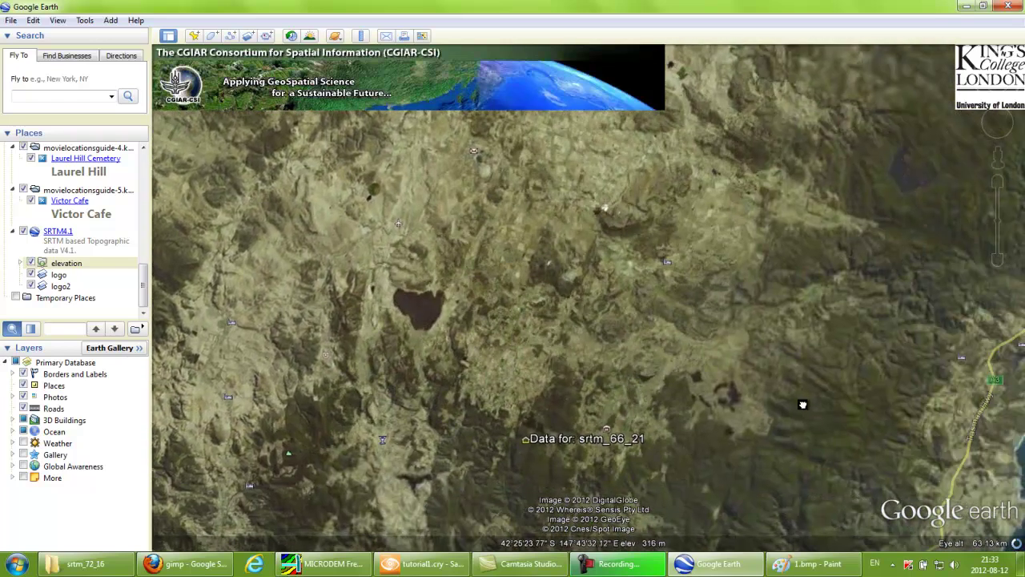
left_click_drag(804, 406, 634, 313)
scroll(563, 382, "up", 5)
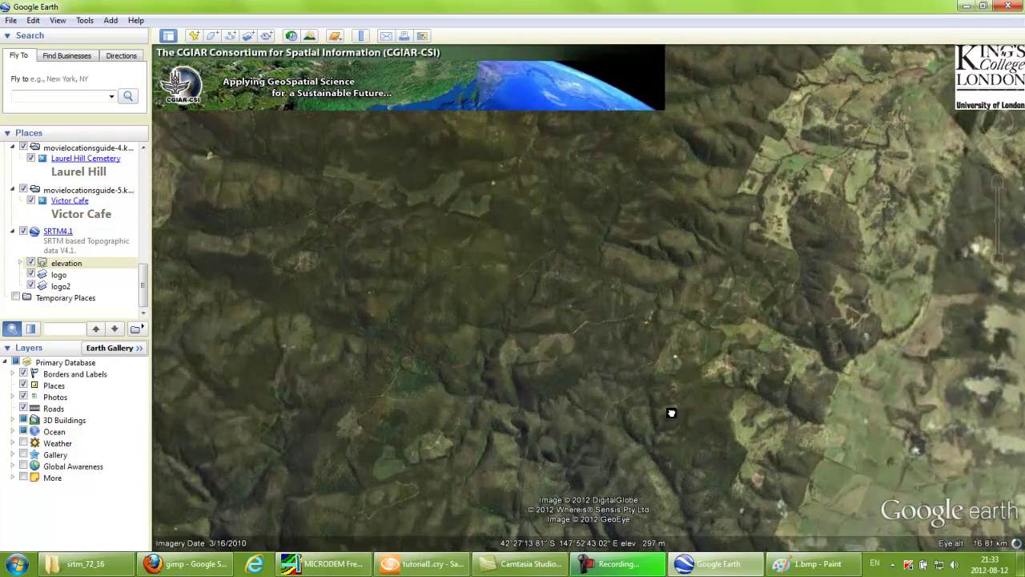
scroll(671, 413, "down", 3)
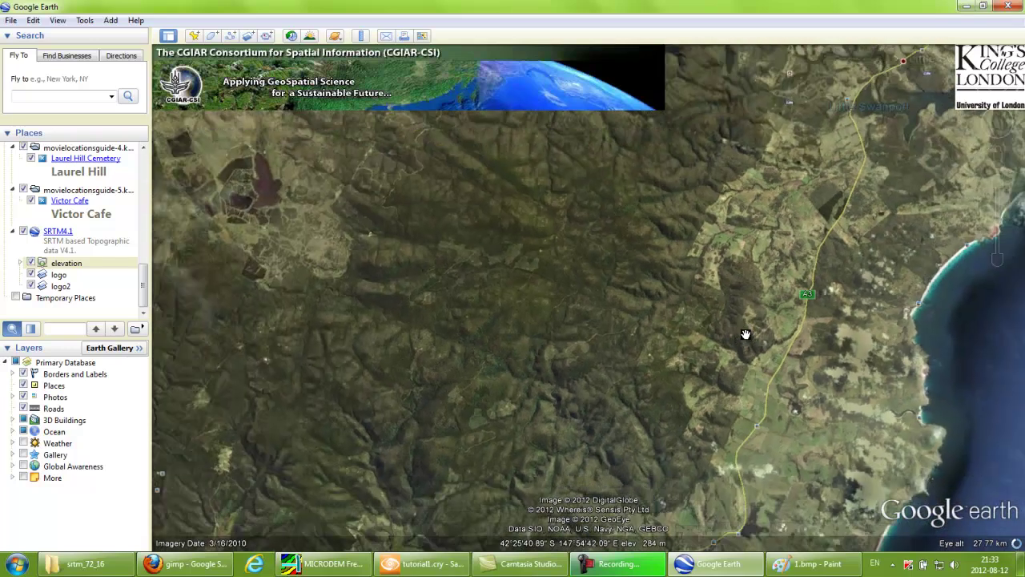
scroll(745, 335, "down", 3)
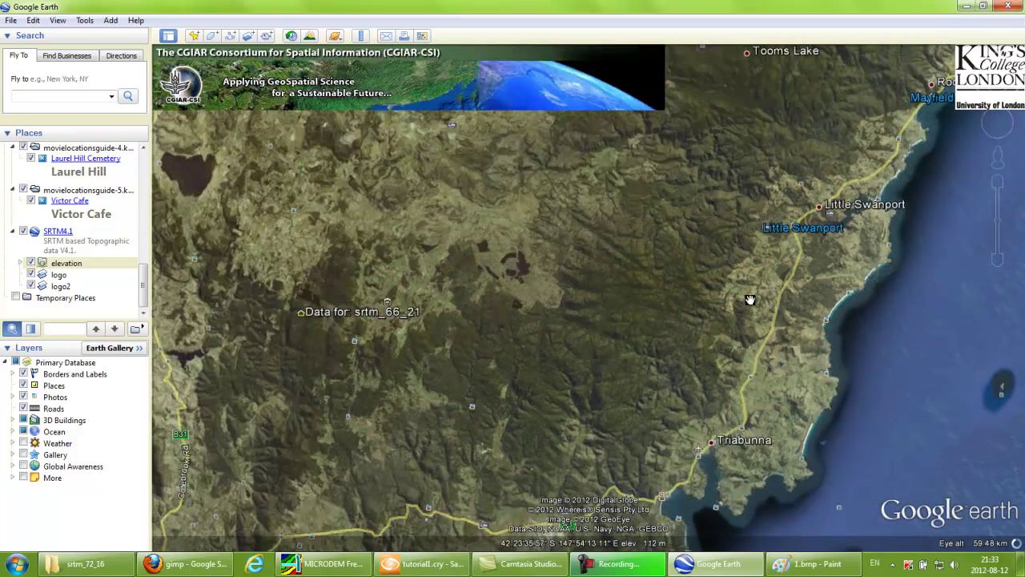
scroll(750, 299, "down", 2)
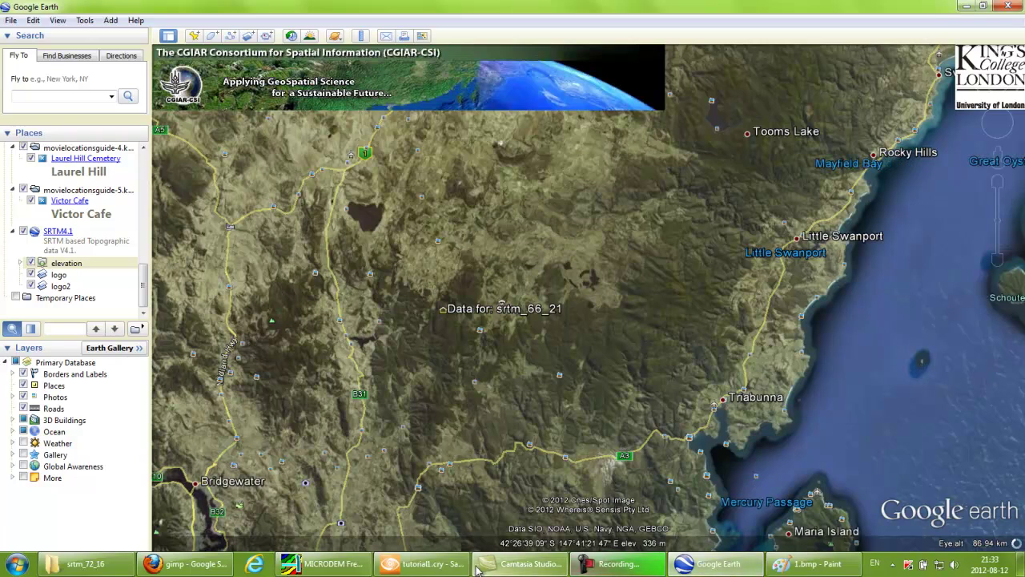
Switch to CryEngine Sandbox and fly over the textured terrain, viewing the green hills and the water between them.
left_click(406, 568)
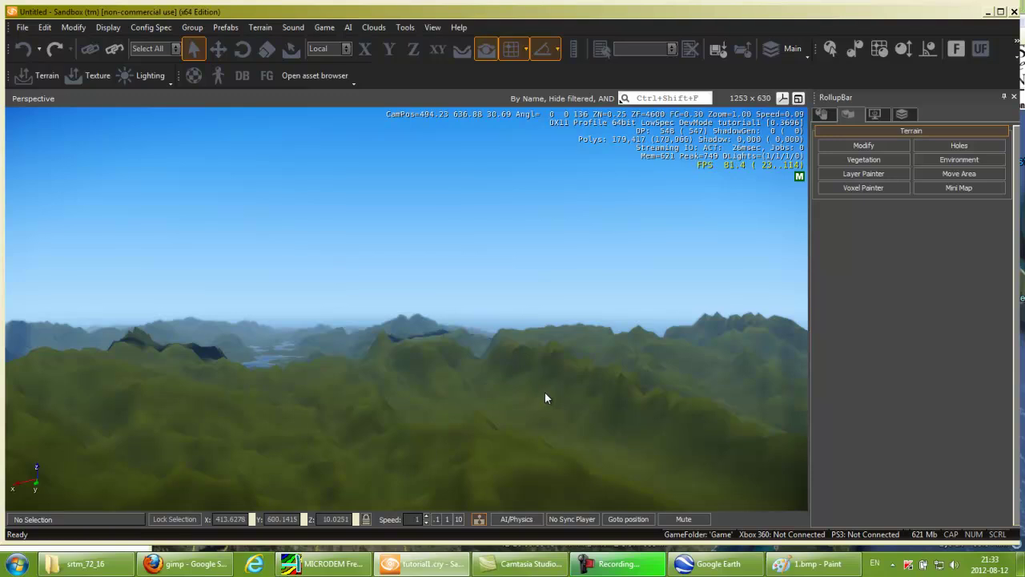
scroll(546, 394, "up", 10)
middle_click_drag(577, 328, 580, 328)
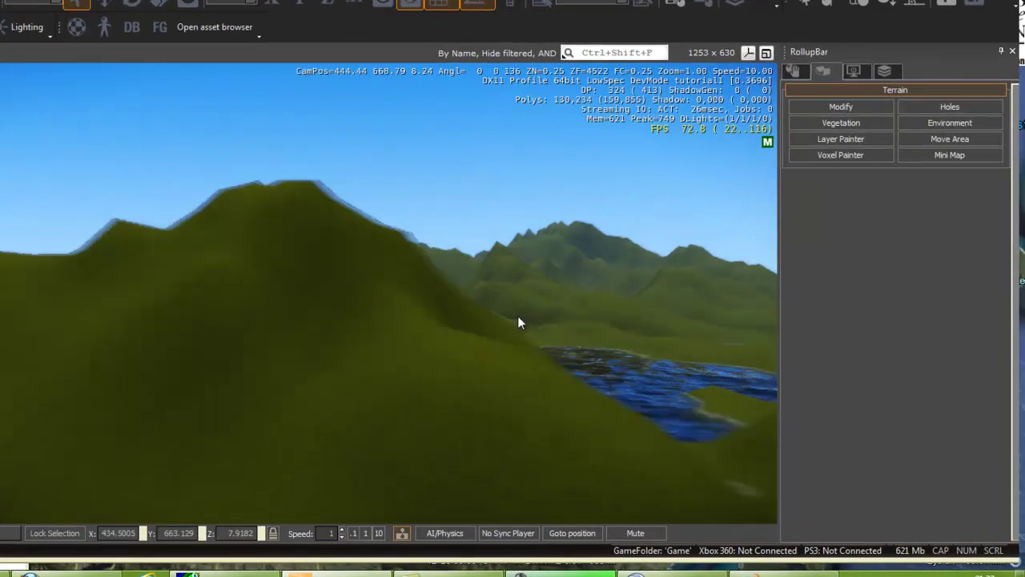
middle_click_drag(518, 315, 461, 275)
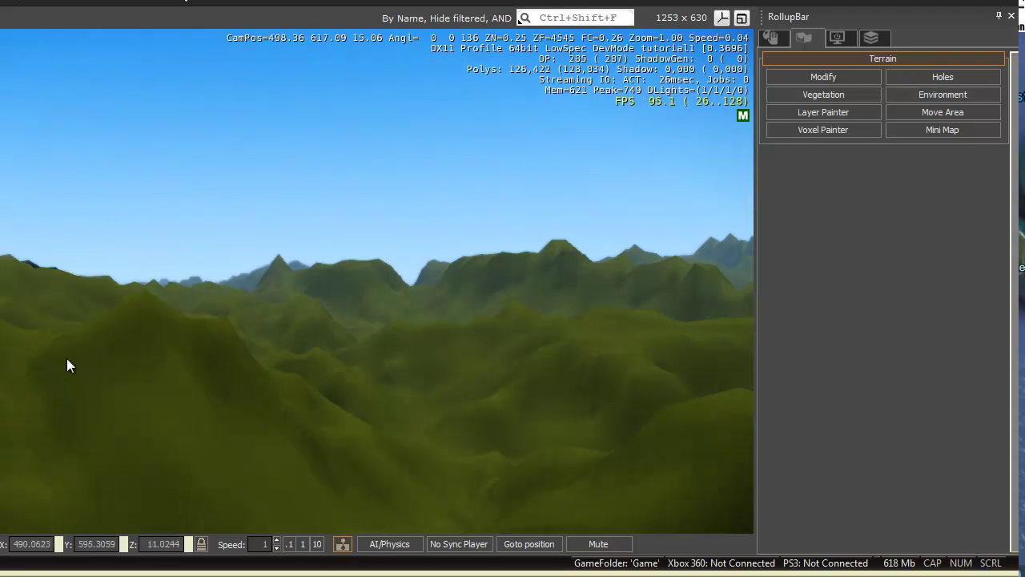
mouse_move(516, 575)
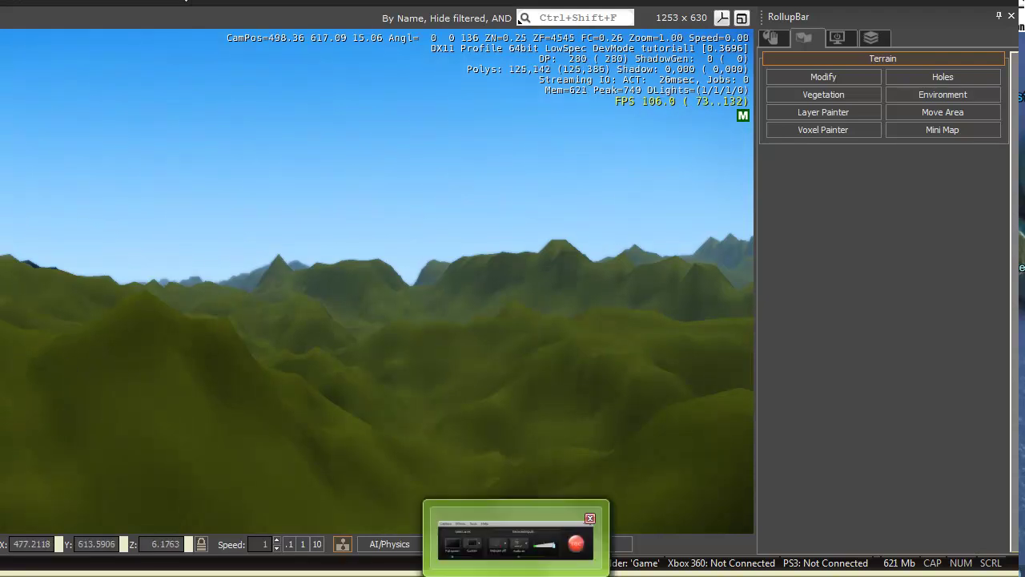